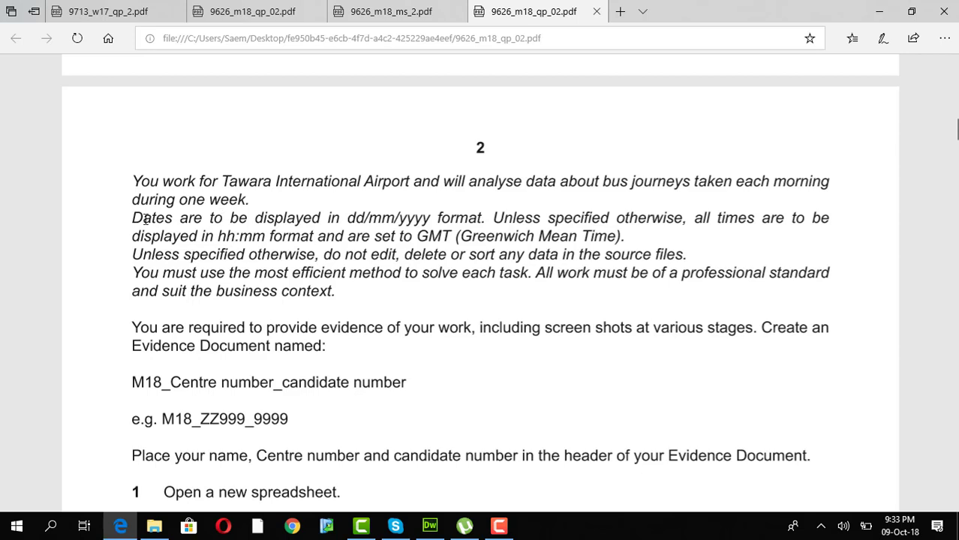
Step: Read the exam paper's opening instructions on date and time formats and the Evidence Document, down to the task 1 worksheet table
double_click(372, 219)
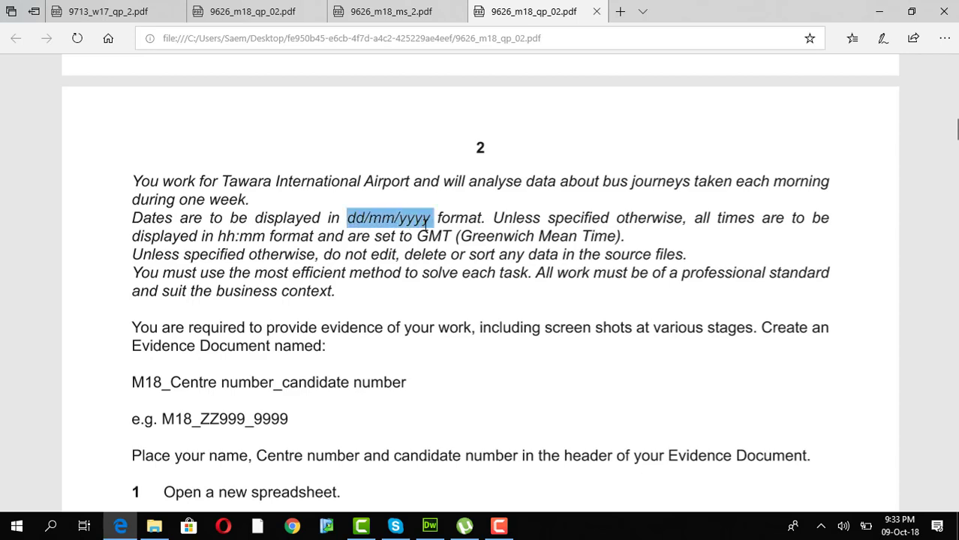
click(517, 223)
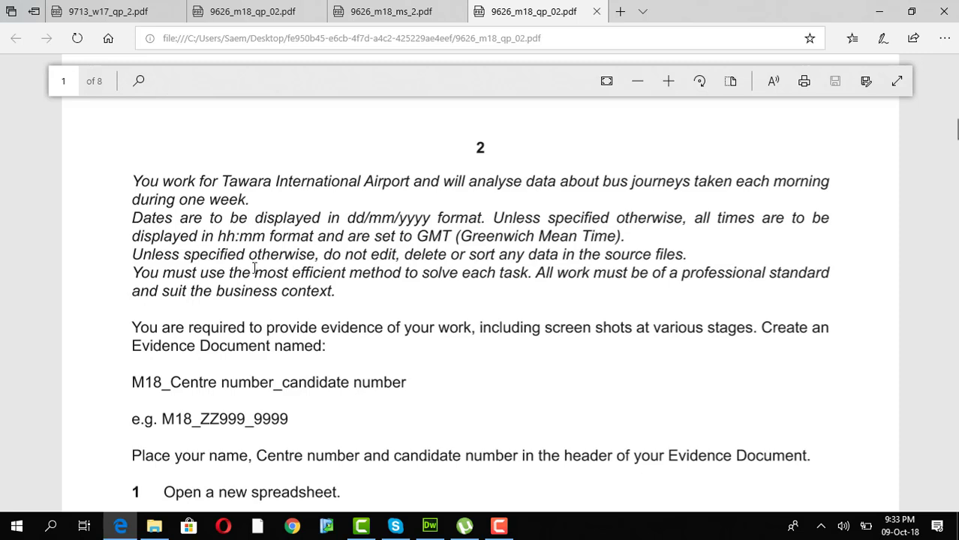
scroll(255, 269, down, 2)
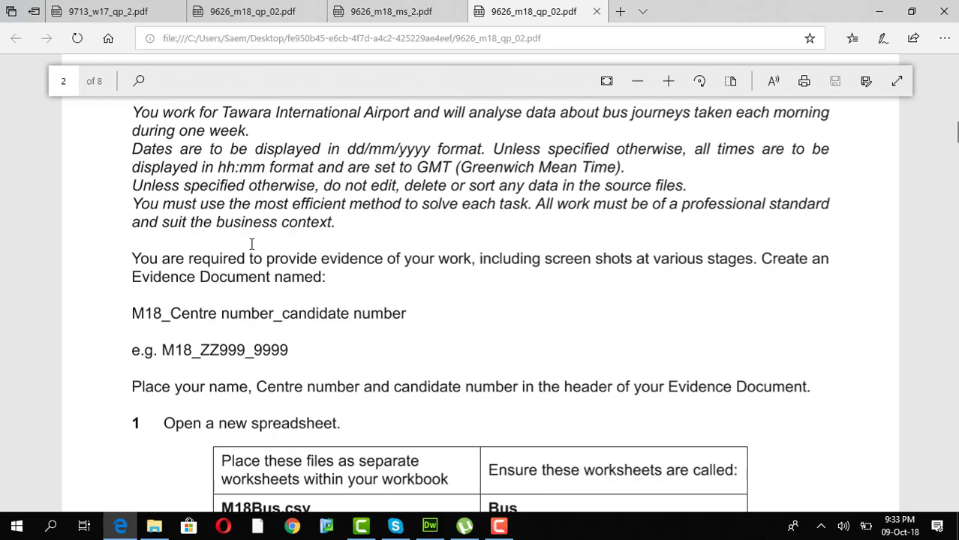
scroll(255, 247, down, 3)
drag(132, 164, 317, 281)
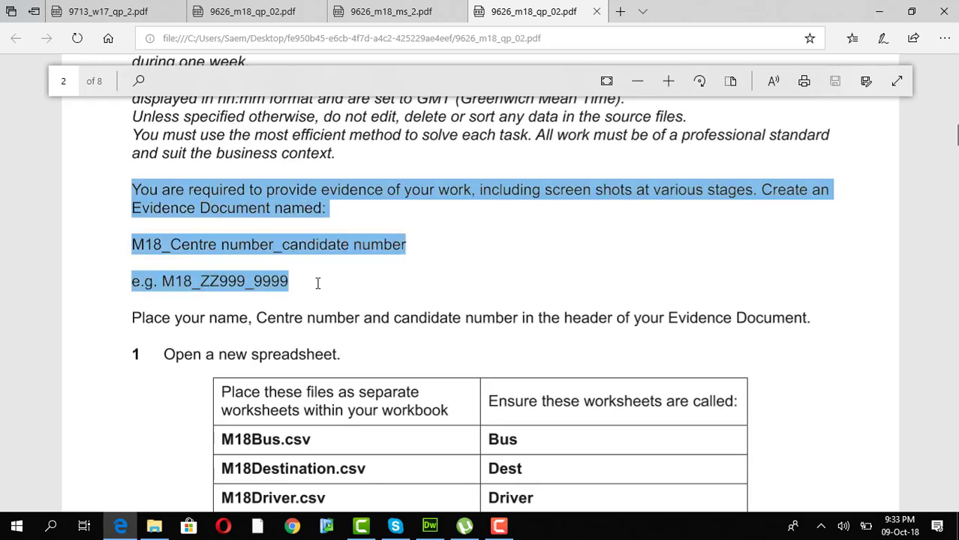
scroll(318, 292, down, 3)
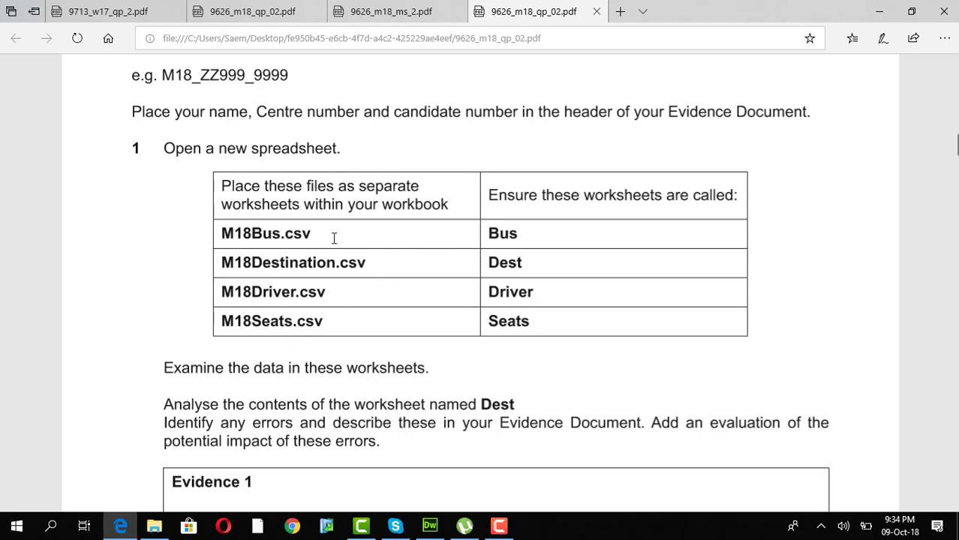
Step: Open the M18Bus source file from the file explorer and fit all its columns to their contents
click(154, 526)
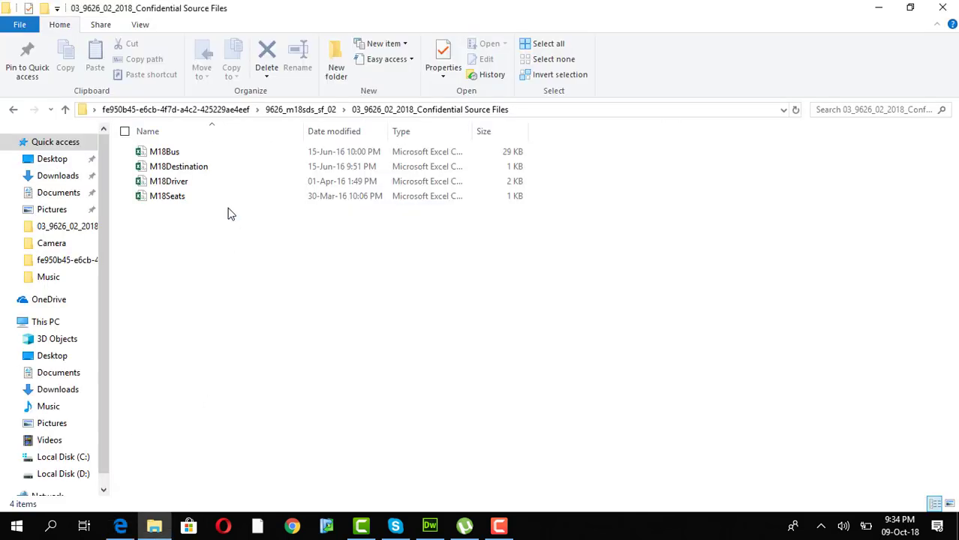
double_click(210, 153)
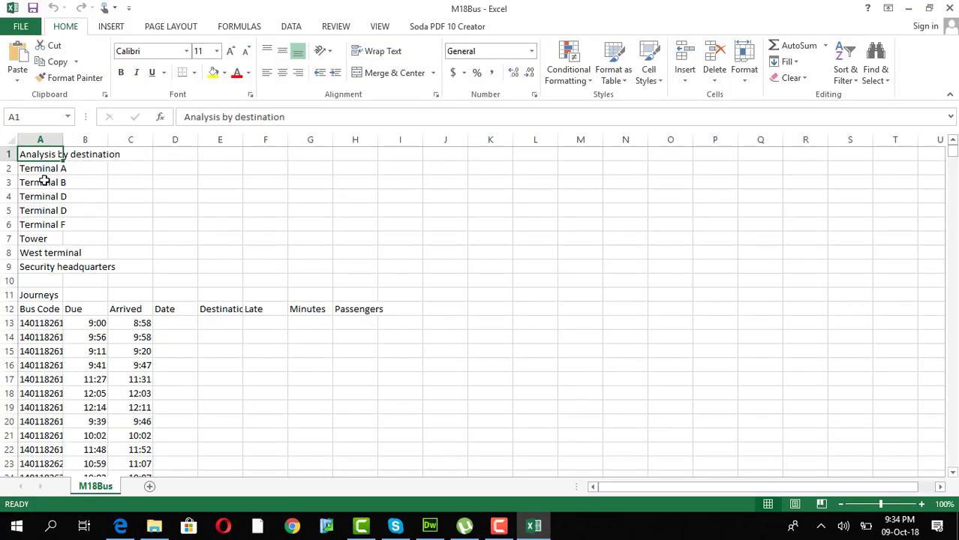
click(9, 137)
double_click(61, 140)
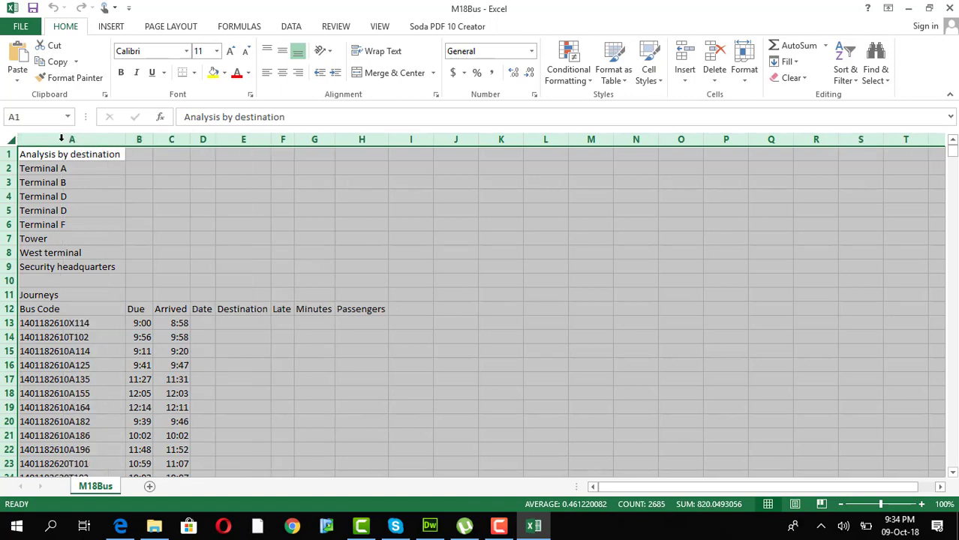
Step: Open the M18Destination, M18Driver and M18Seats source files from the file explorer
click(159, 526)
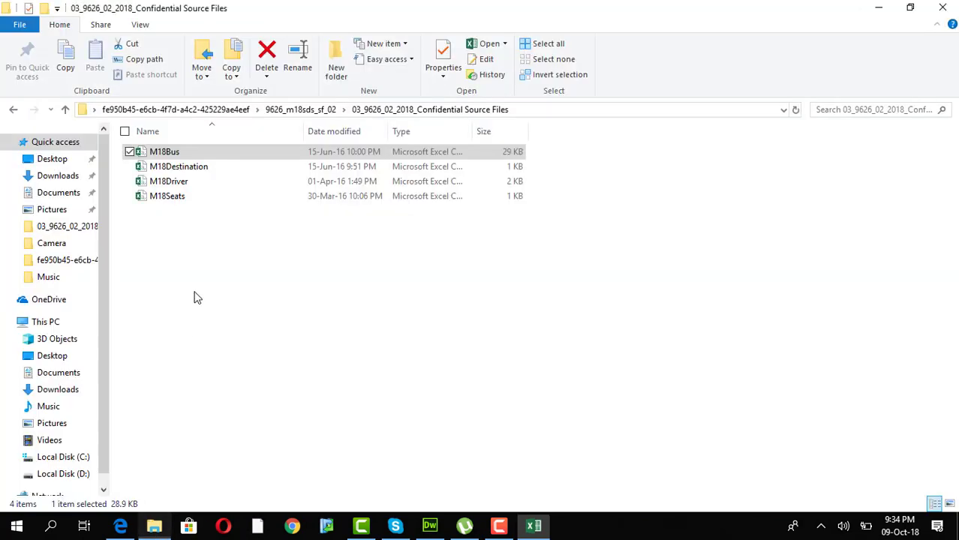
double_click(216, 165)
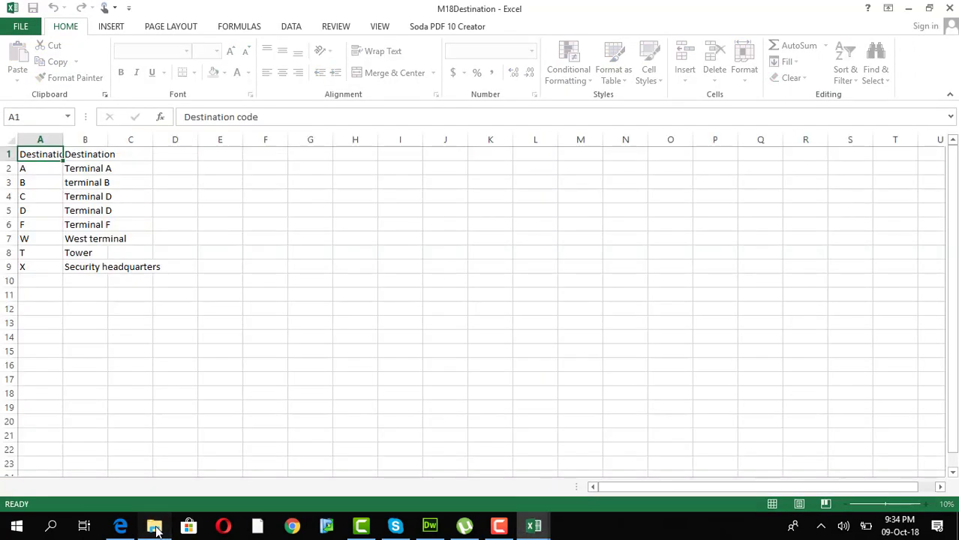
click(154, 525)
double_click(171, 181)
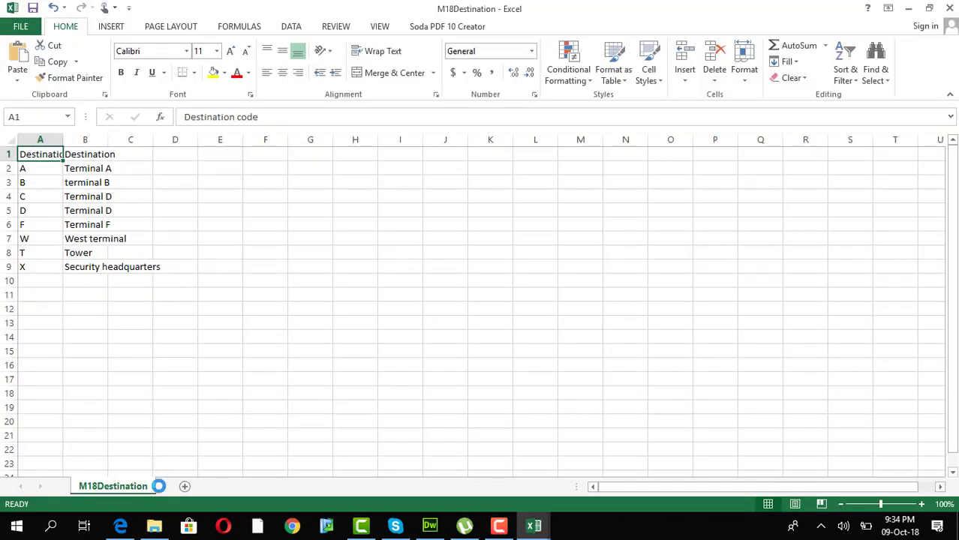
click(154, 527)
double_click(176, 203)
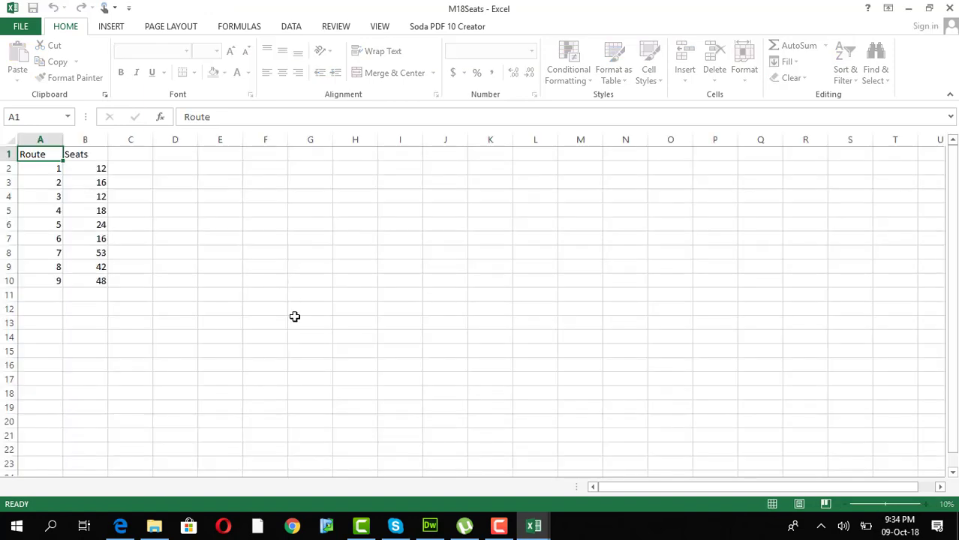
Step: Check the required worksheet names in the exam paper and return to the M18Bus workbook
click(121, 528)
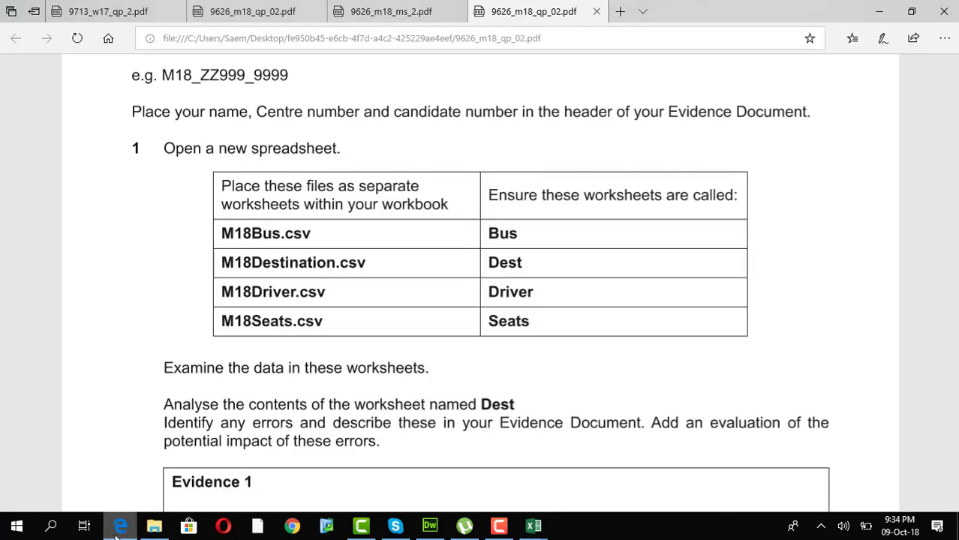
click(155, 527)
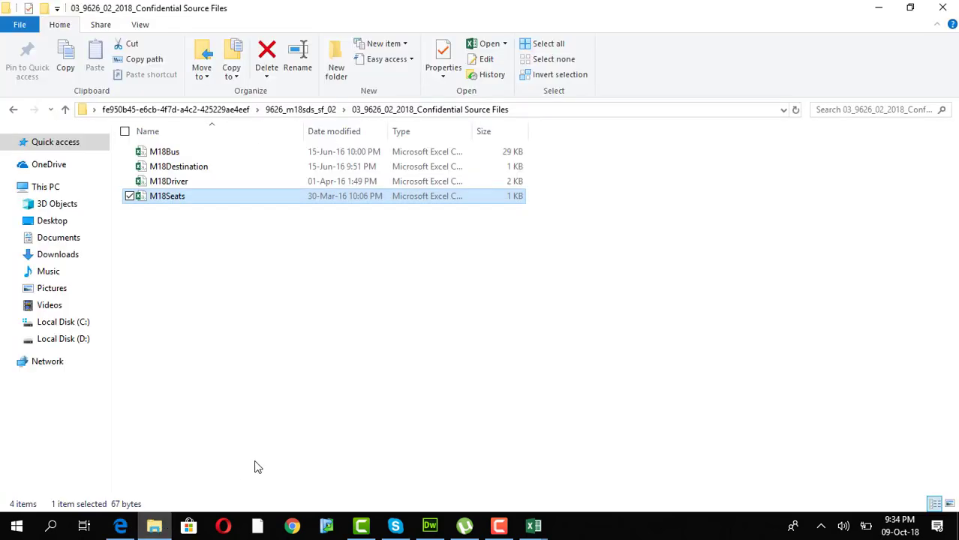
click(534, 526)
click(330, 466)
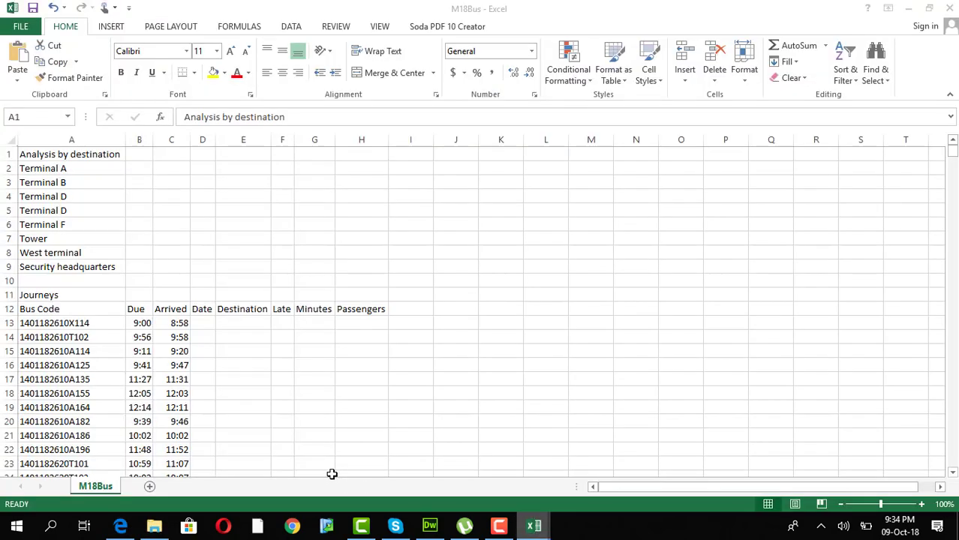
Step: In the M18Destination workbook, fit column A to its contents and copy the destination table A1:B9
click(534, 526)
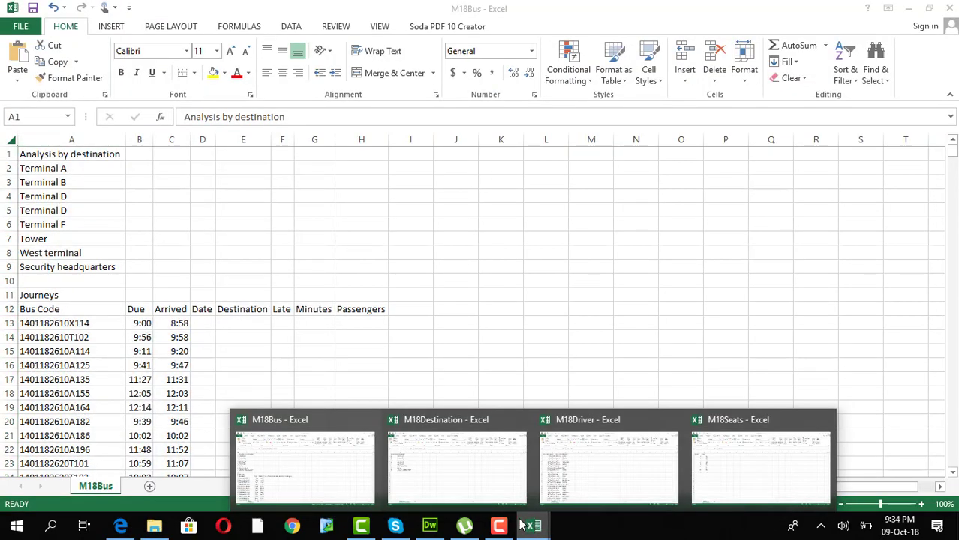
click(457, 470)
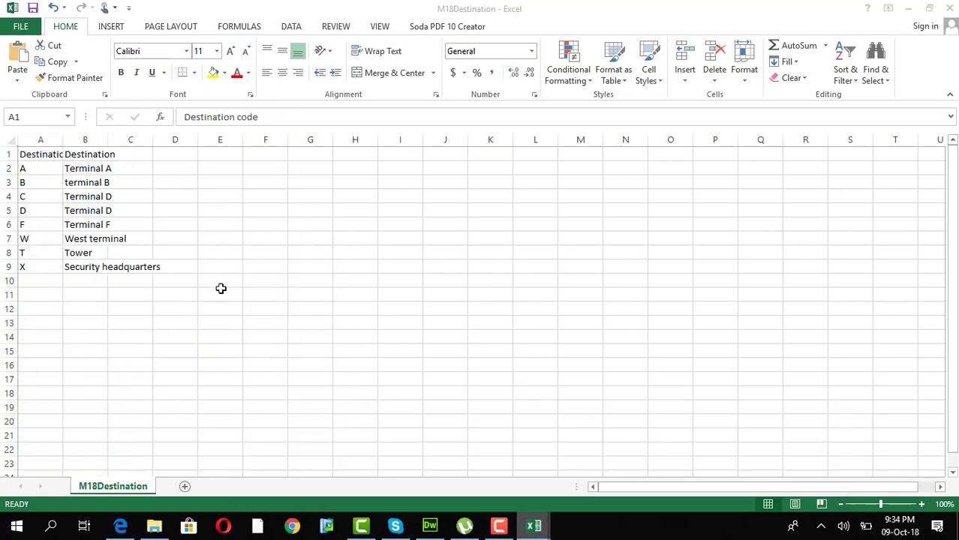
double_click(63, 140)
drag(57, 154, 135, 274)
key(ctrl+c)
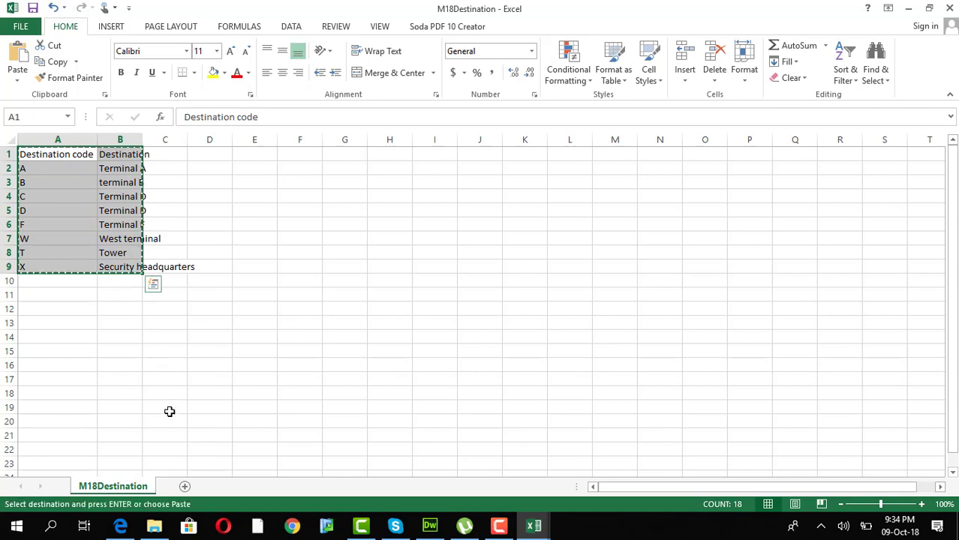
Step: Paste the destination table into a new worksheet in the M18Bus workbook and name that sheet Dest
click(534, 525)
click(325, 479)
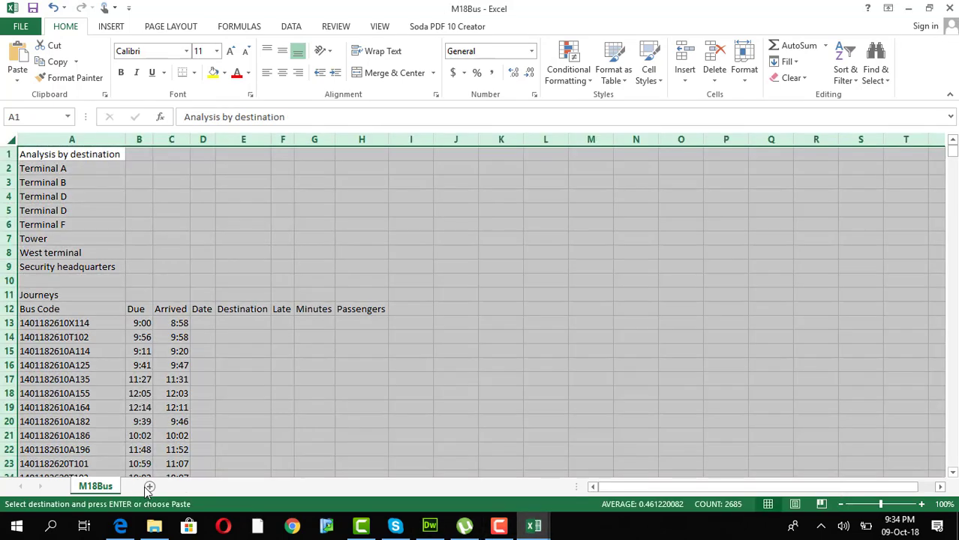
click(150, 486)
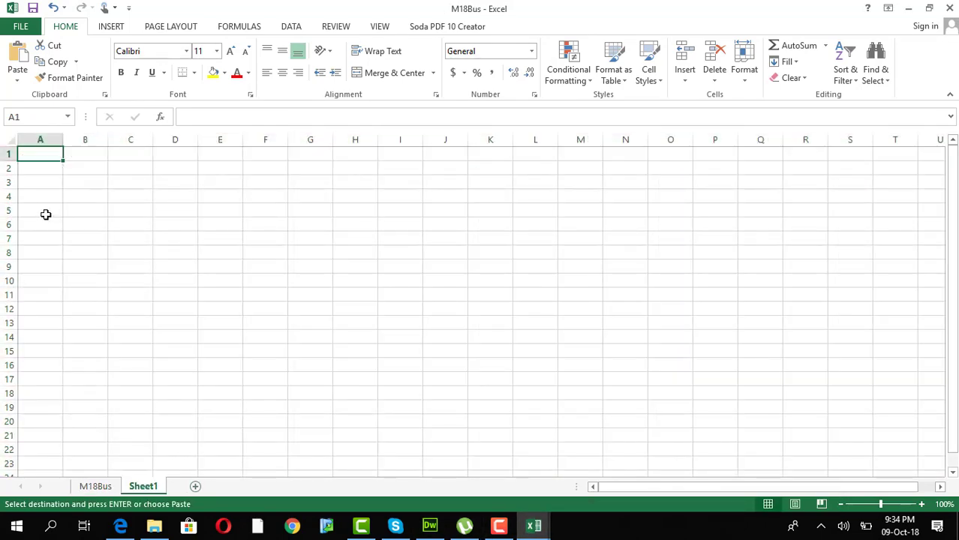
key(ctrl+v)
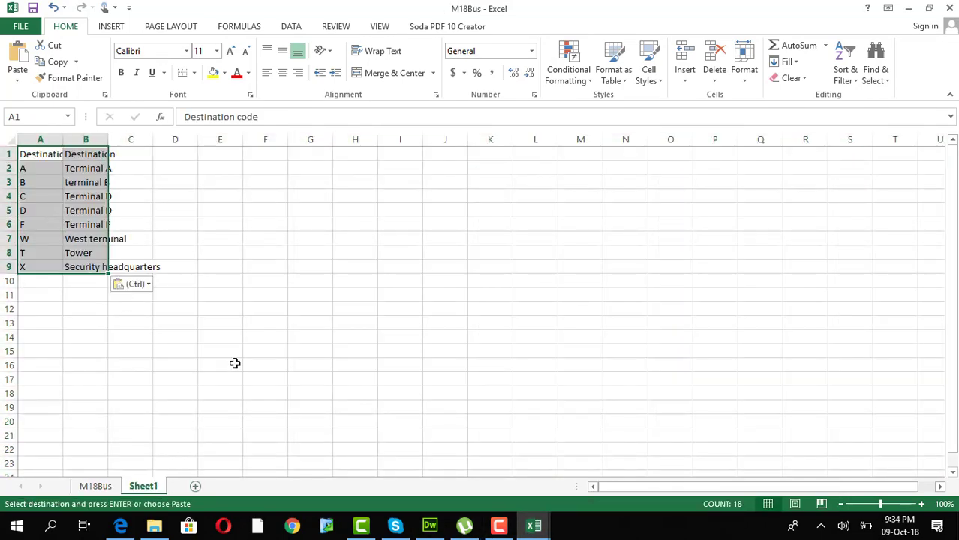
double_click(142, 487)
text(Dest)
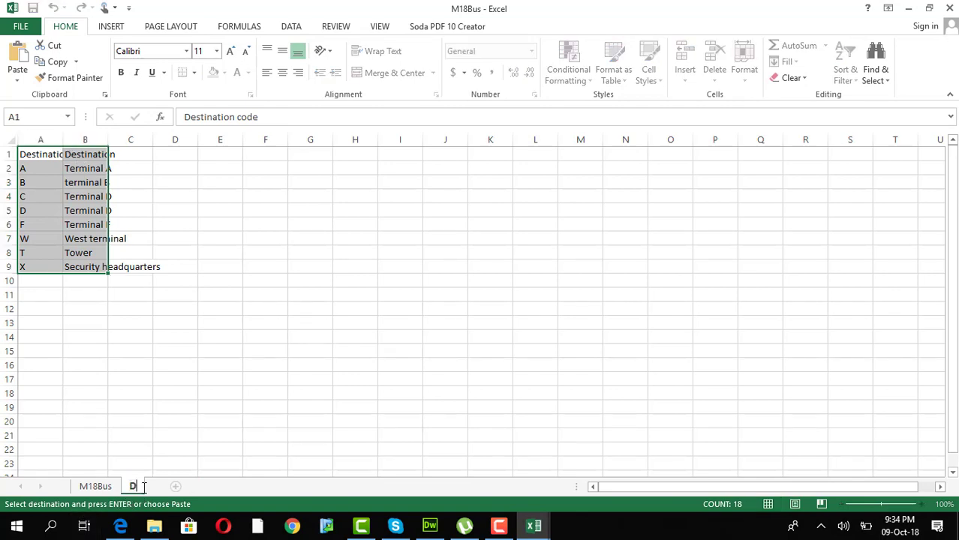
click(220, 461)
Step: Copy the complete driver table A1:D41 from the M18Driver workbook
click(533, 525)
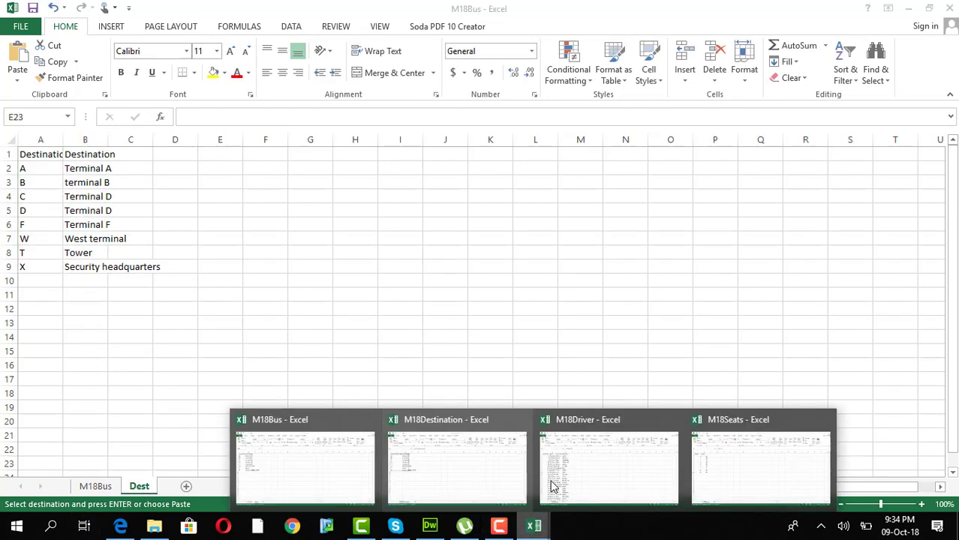
click(552, 484)
drag(39, 156, 161, 448)
key(ctrl+c)
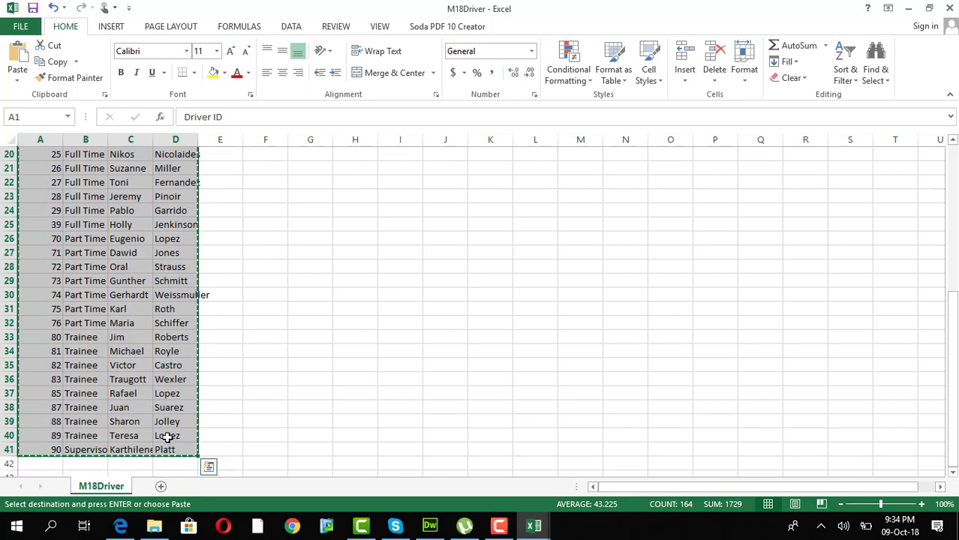
Step: Add a new worksheet to the M18Bus workbook and paste the driver table into it from A1
key(alt+Tab)
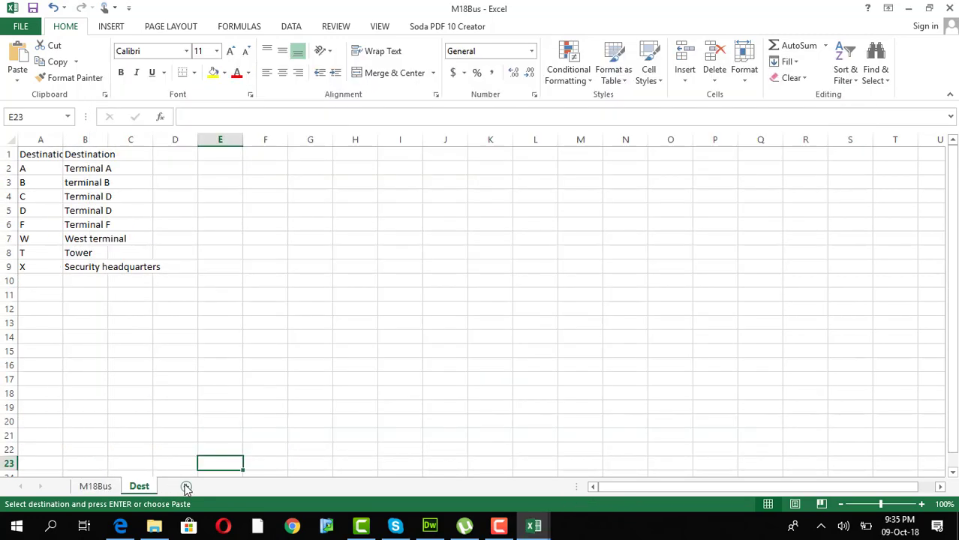
key(shift+F11)
key(ctrl+v)
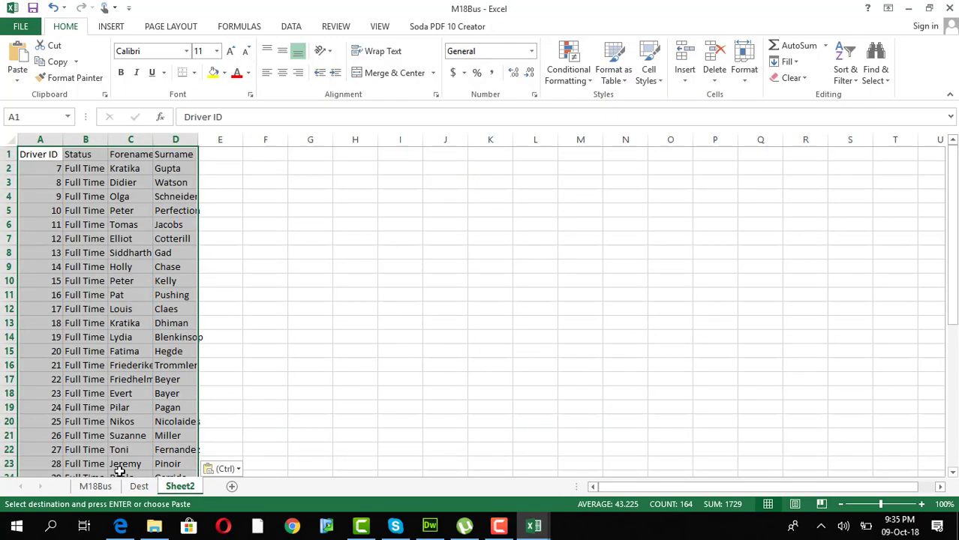
Step: Try to rename the new driver data worksheet as Driver
double_click(179, 487)
text(Dr)
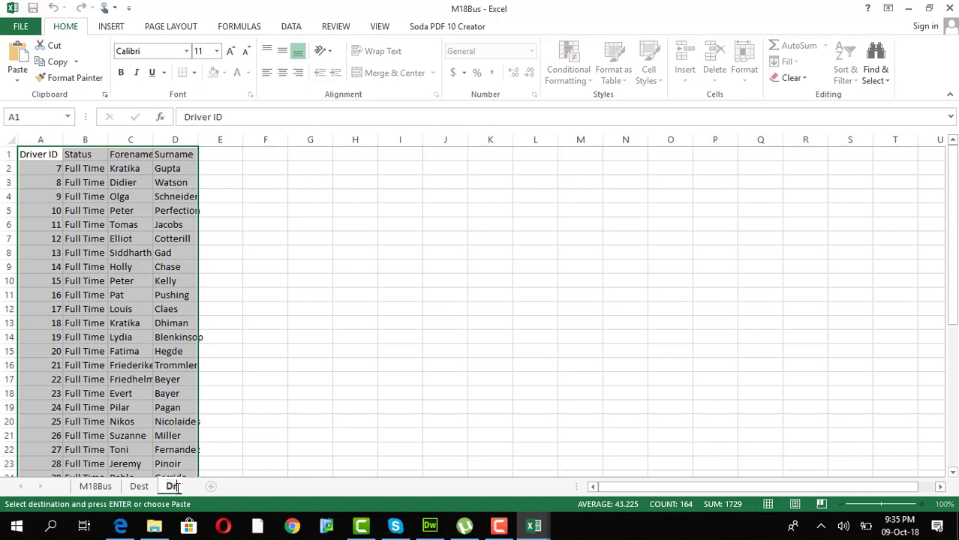
text(iver)
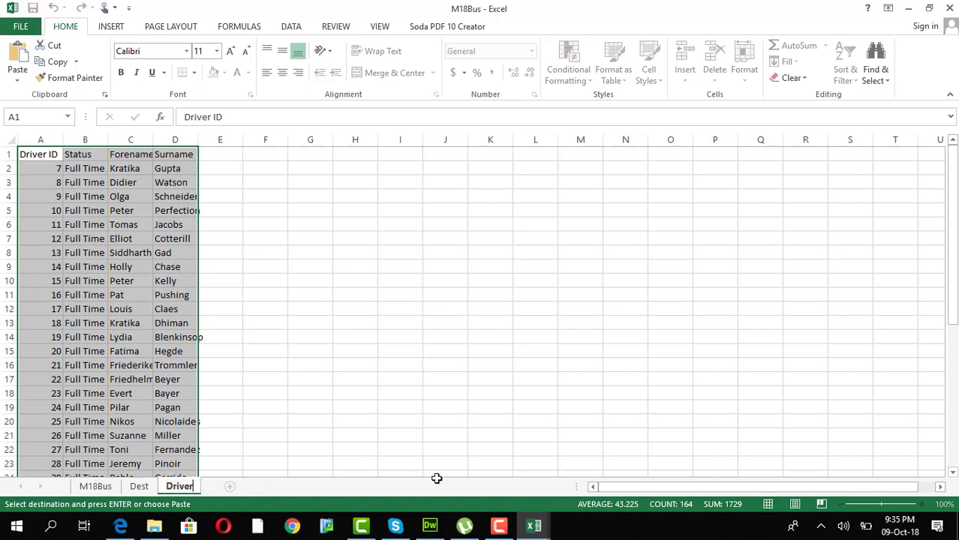
Step: Copy the Route and Seats table A1:B10 from the M18Seats workbook
click(534, 526)
click(715, 470)
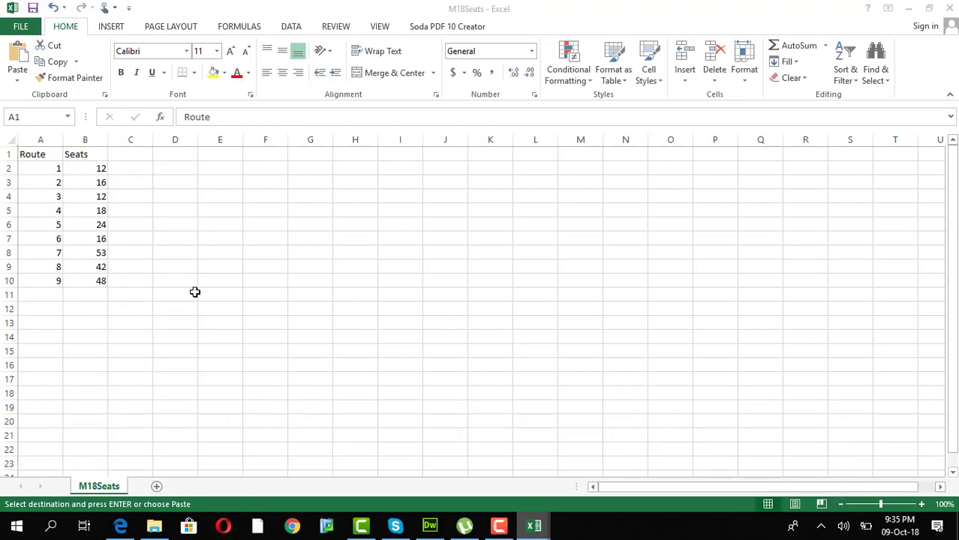
drag(43, 154, 98, 281)
key(ctrl+c)
Step: Return to the M18Bus workbook and rename Sheet2 as Driver
click(534, 526)
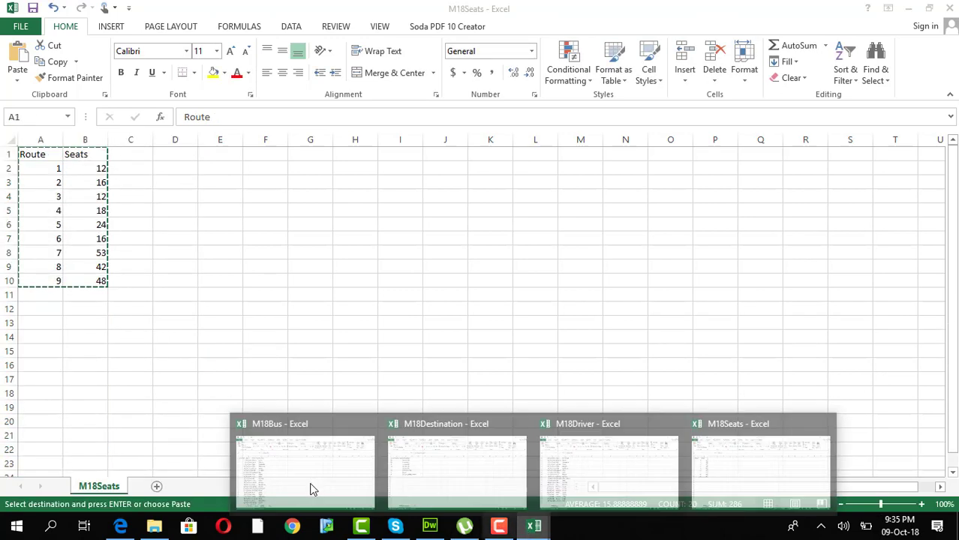
click(306, 475)
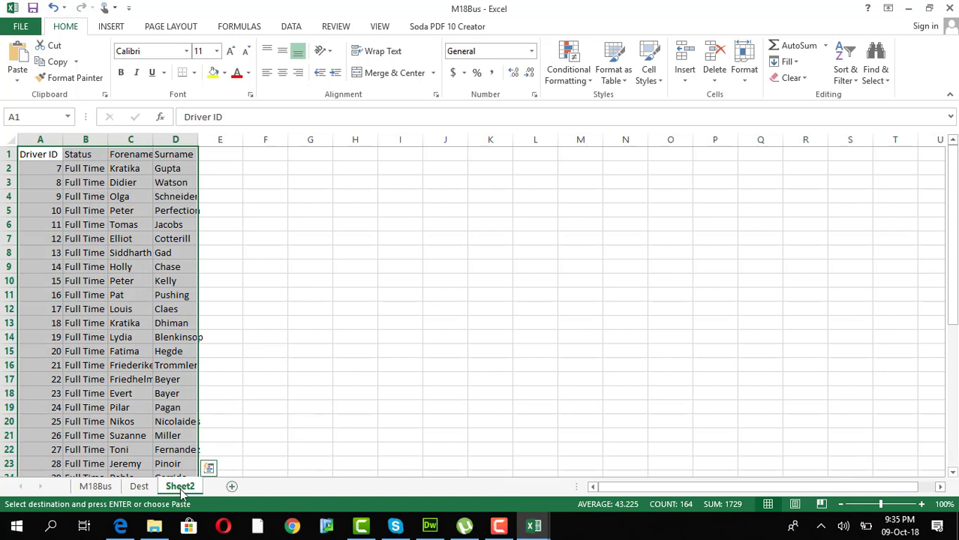
double_click(180, 486)
text(D)
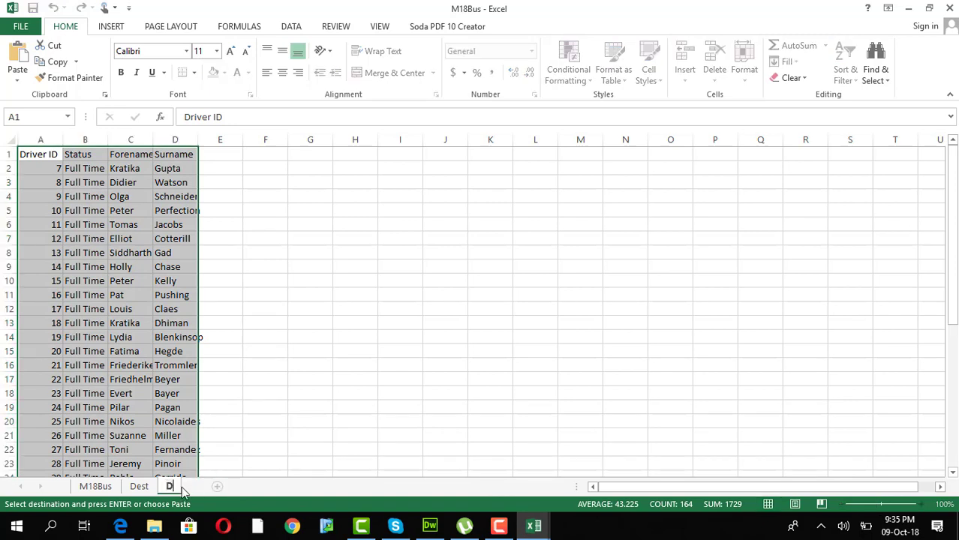
text(river)
key(Return)
click(247, 451)
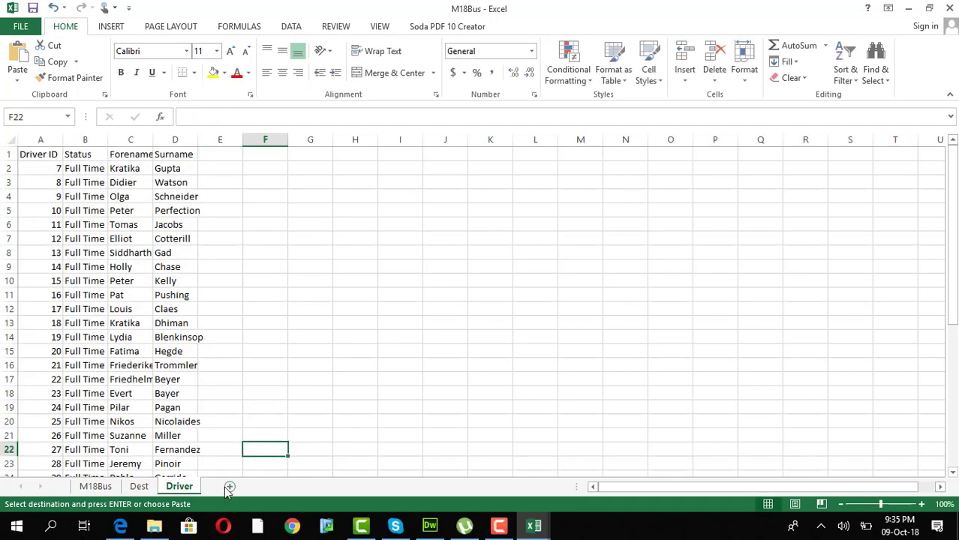
Step: Add a new worksheet after Driver and paste the Route and Seats table into it from A1
click(230, 486)
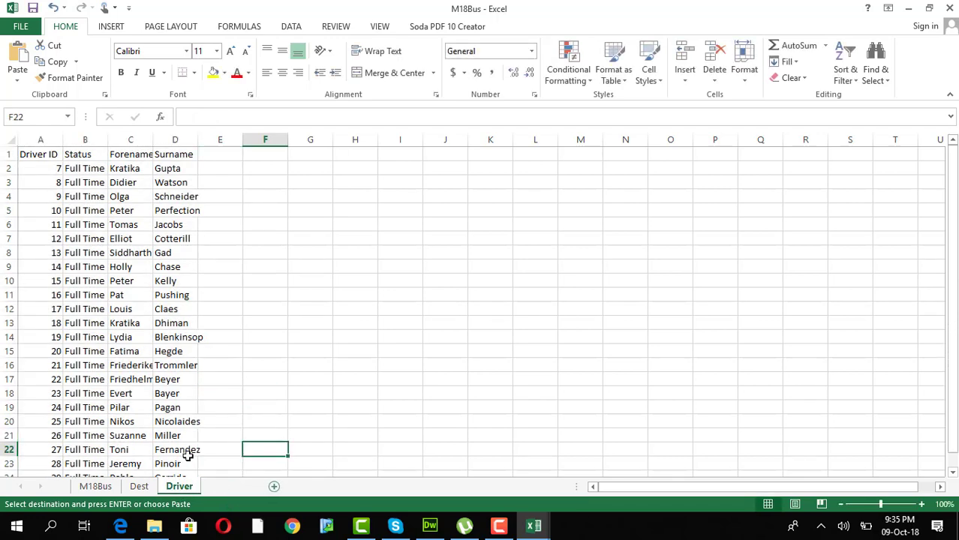
key(ctrl+v)
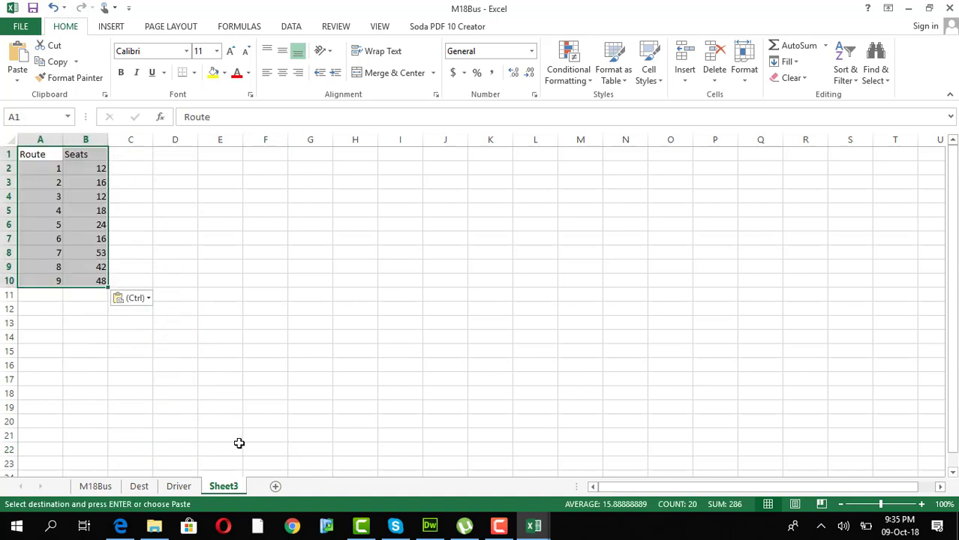
Step: Rename the worksheet holding the Route and Seats table as Seats
click(233, 487)
double_click(233, 487)
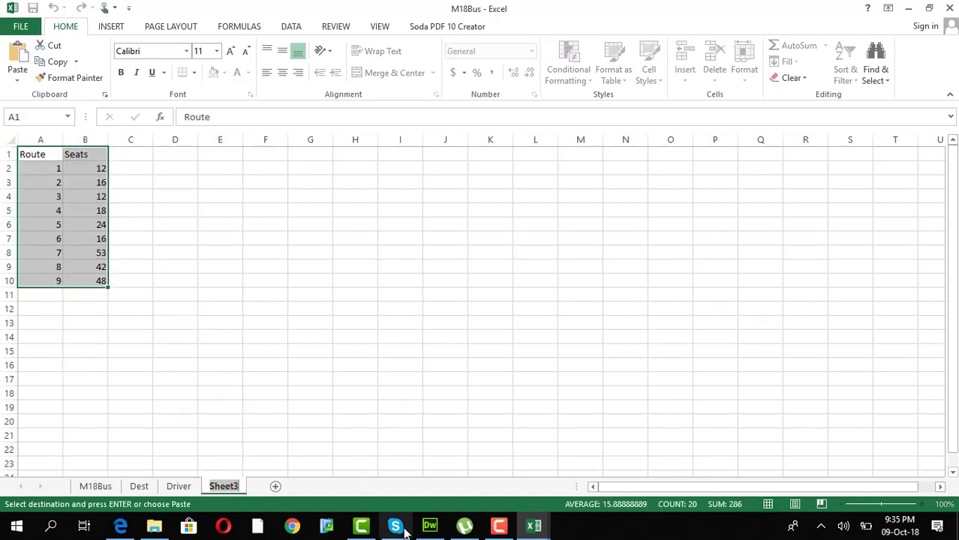
text(Seats)
mouse_move(394, 528)
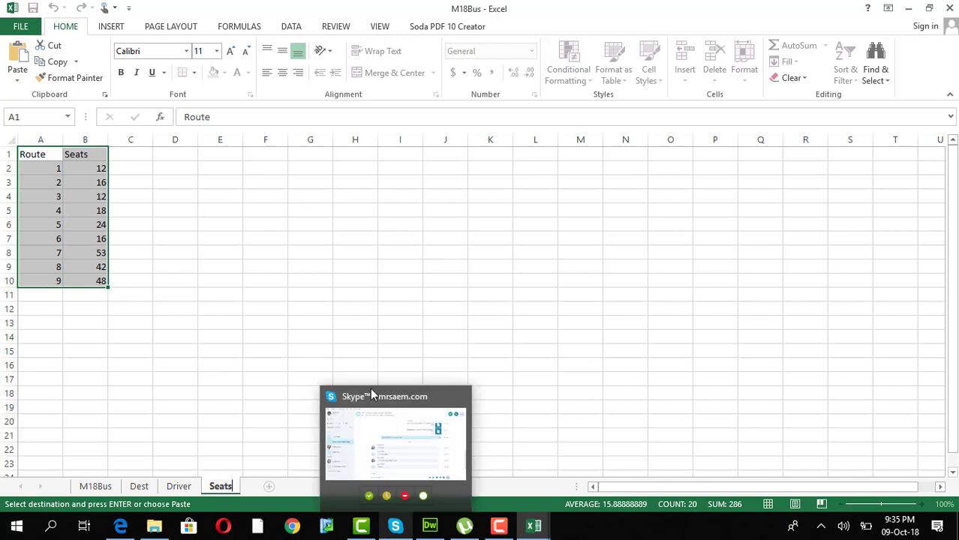
click(355, 364)
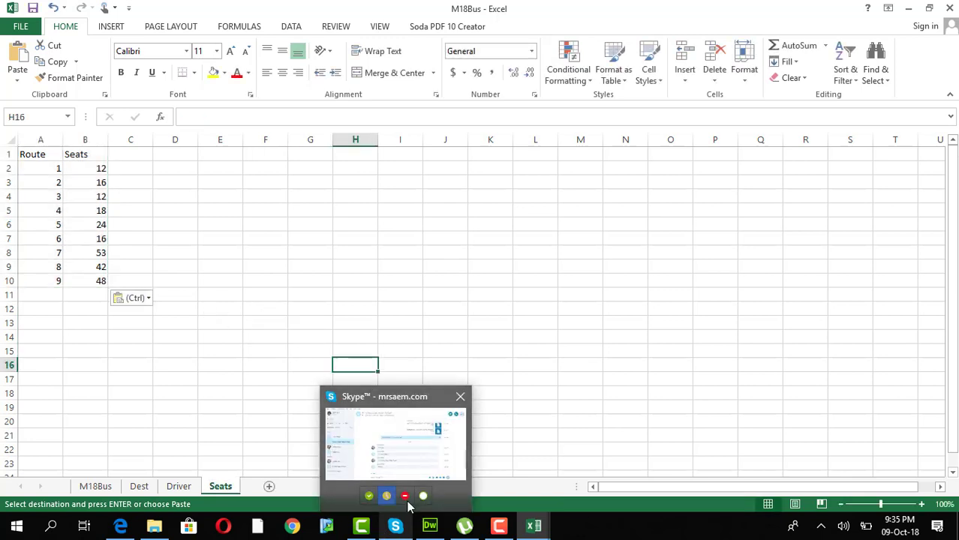
Step: Check the required worksheet names in the question paper, and close the M18Destination, M18Driver and M18Seats workbooks without saving changes
click(120, 526)
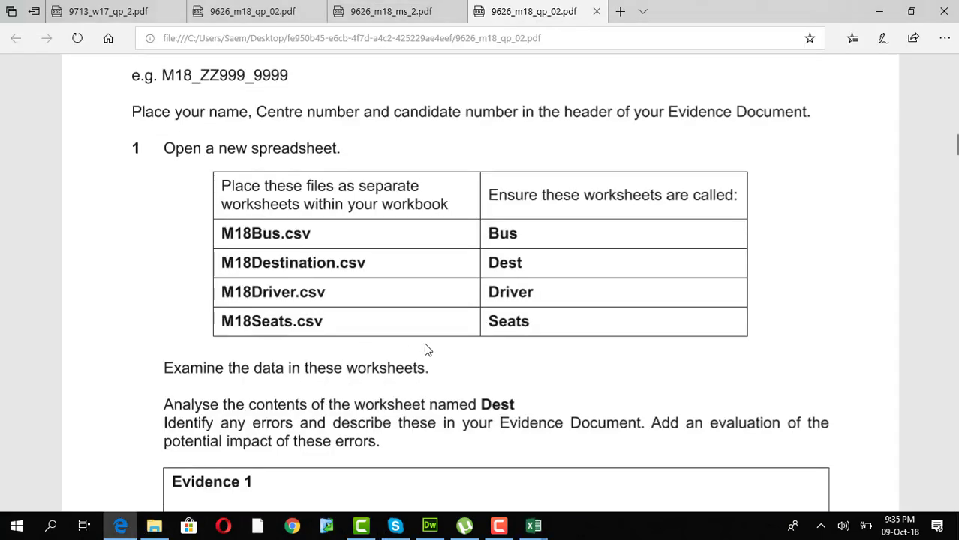
mouse_move(533, 526)
click(338, 463)
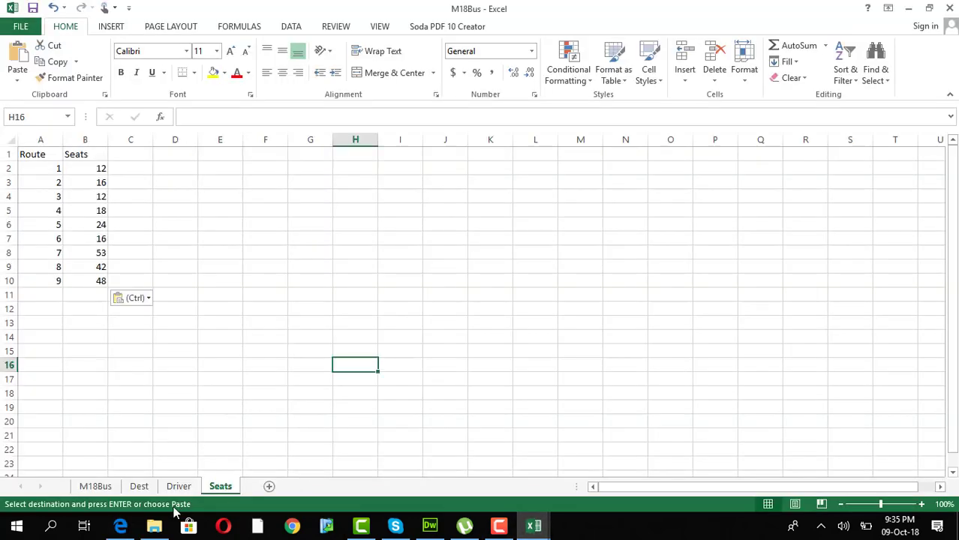
click(534, 526)
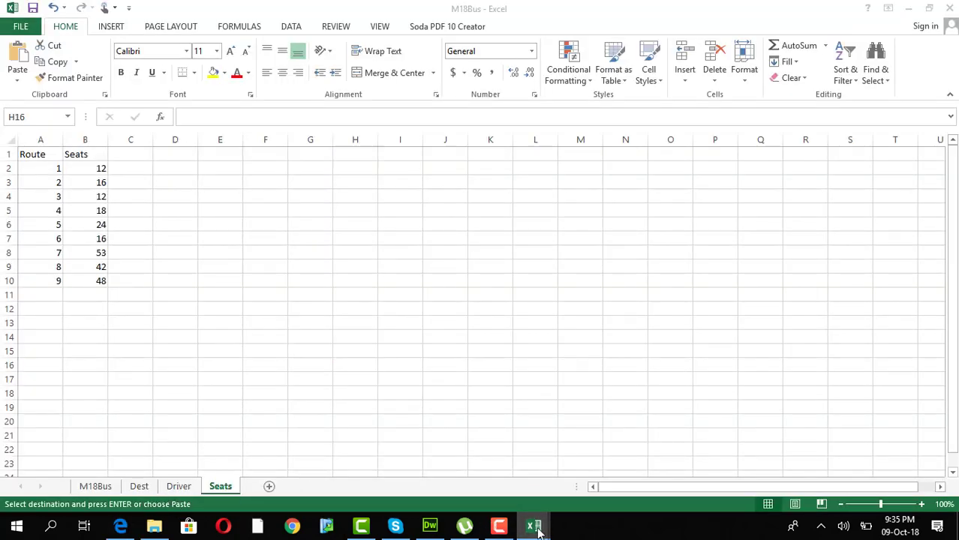
click(521, 421)
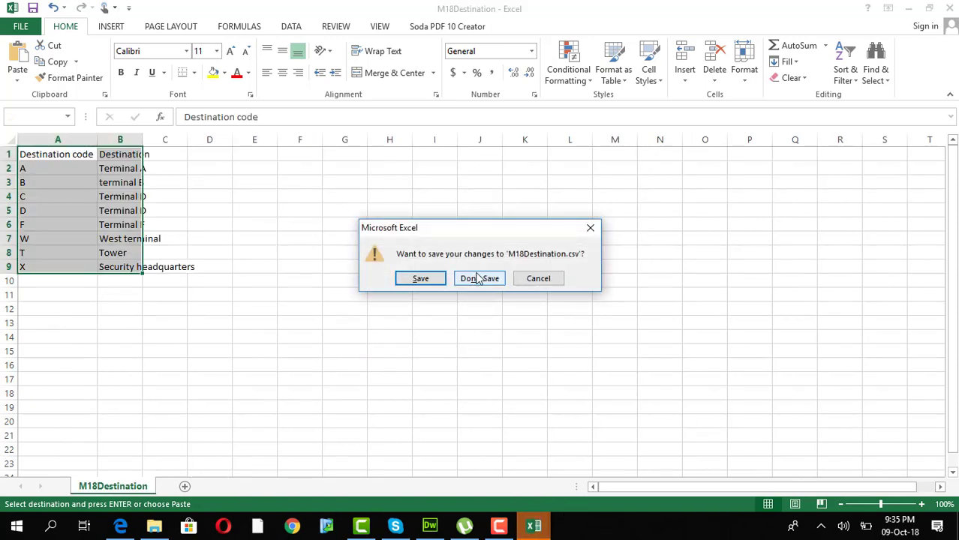
click(477, 279)
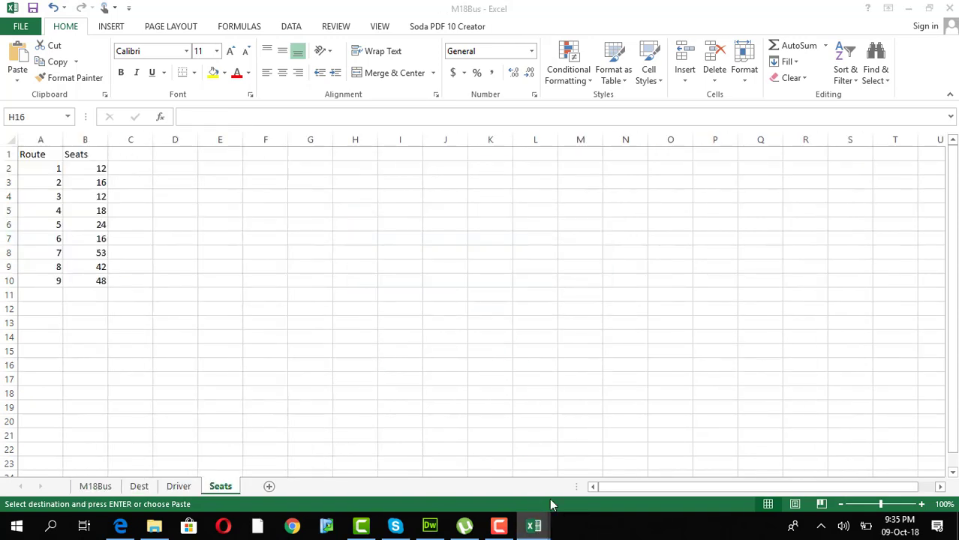
click(534, 526)
click(597, 420)
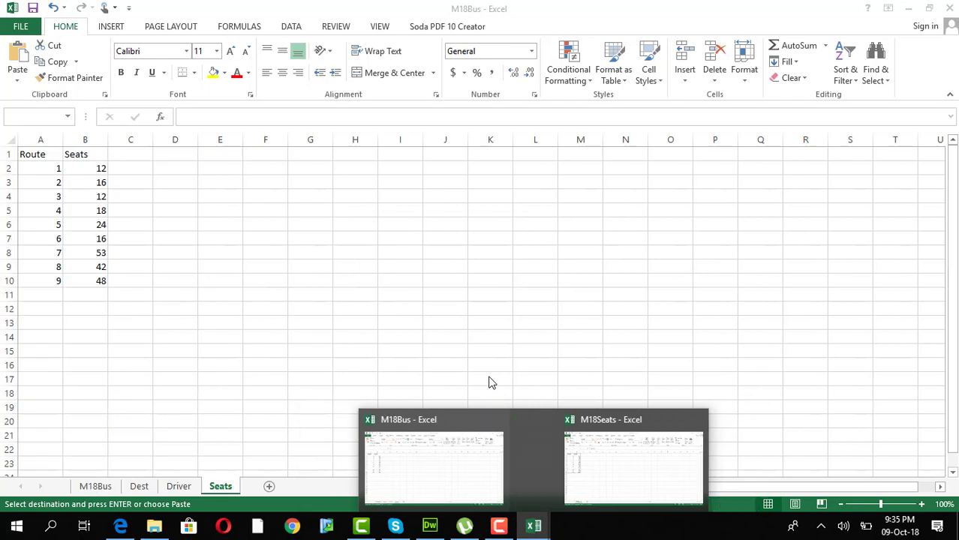
mouse_move(670, 422)
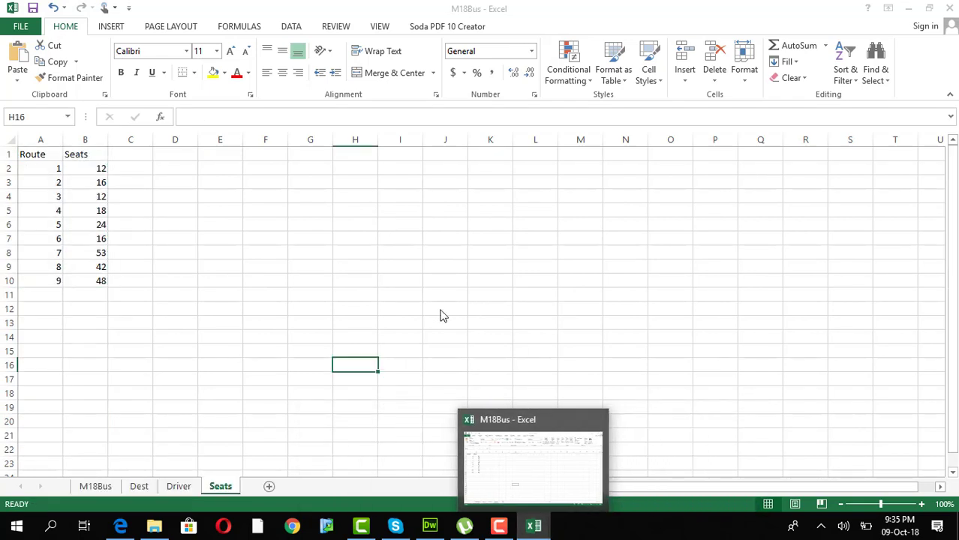
Step: Switch to the question paper in Edge and read the instructions on finding and correcting errors in the Dest worksheet, through to task 2
click(97, 486)
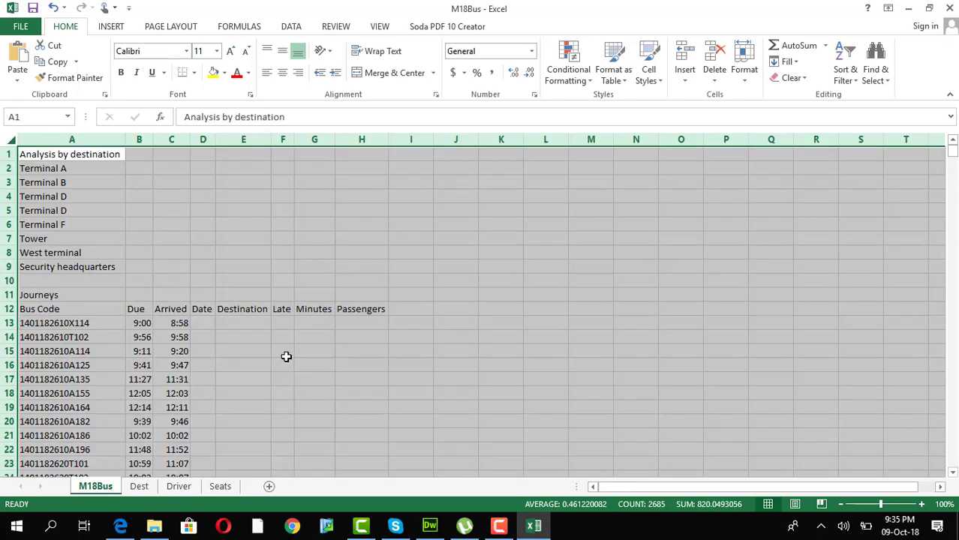
click(120, 526)
scroll(443, 306, down, 3)
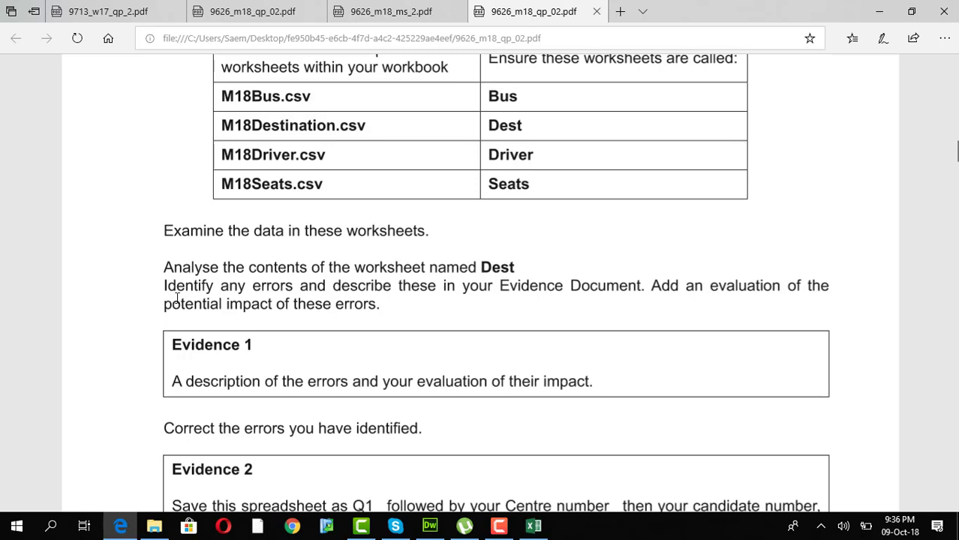
scroll(368, 308, down, 2)
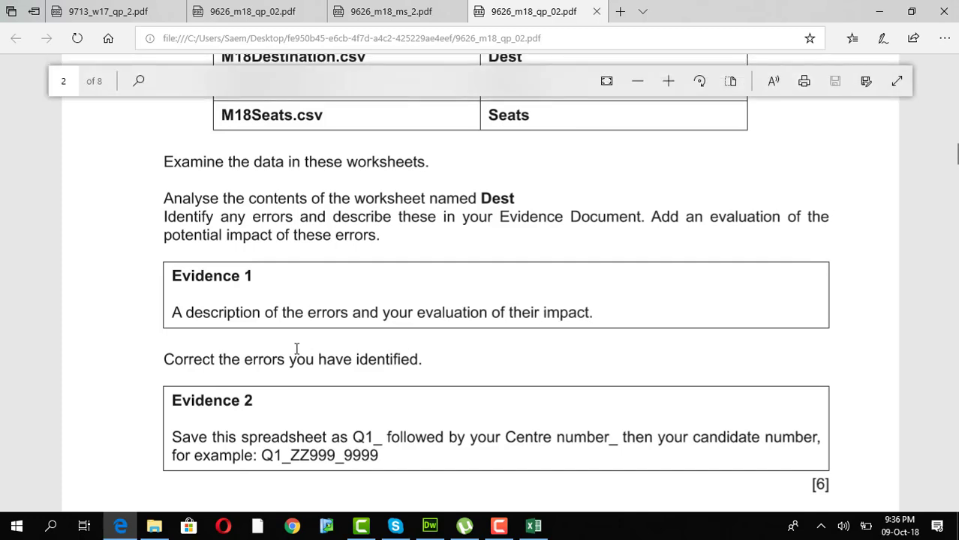
drag(279, 360, 405, 373)
scroll(403, 371, down, 7)
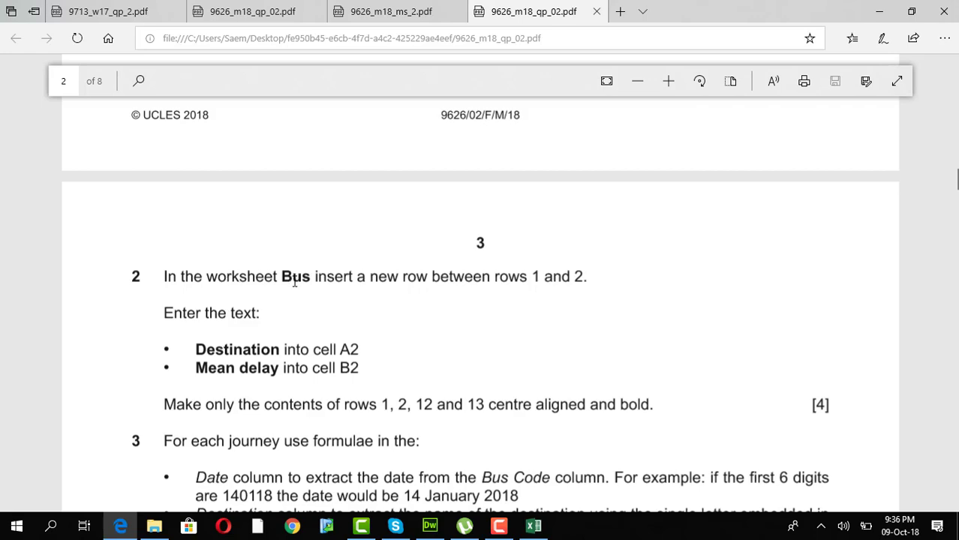
Step: Return to the M18Bus workbook in Excel and fit column B of the Dest worksheet to its contents
click(534, 526)
click(248, 405)
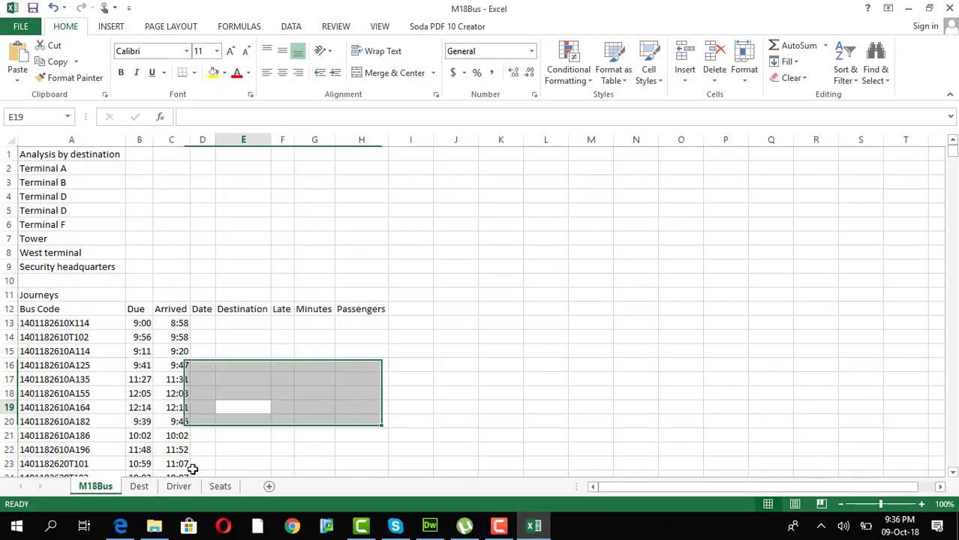
click(140, 486)
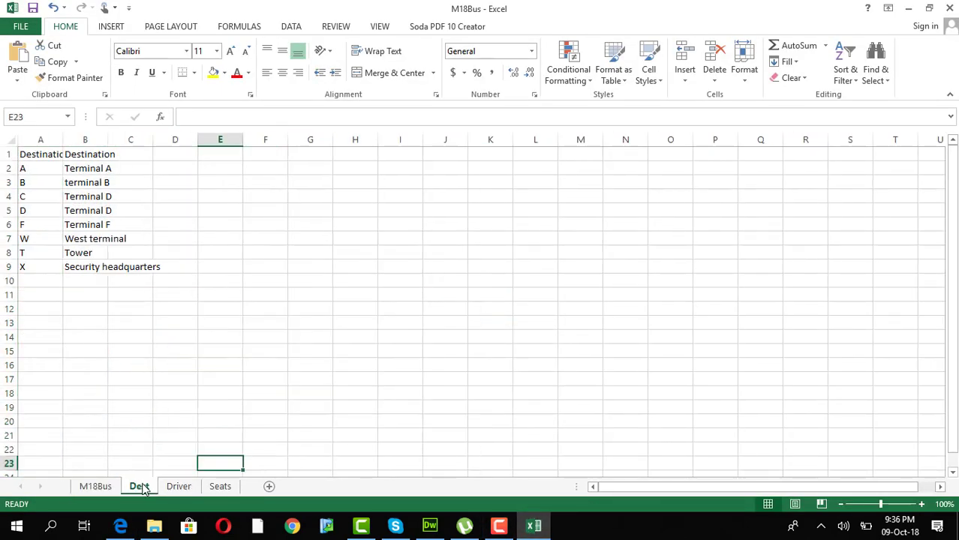
double_click(106, 138)
Step: Examine the destination names in A2:A9 of the M18Bus worksheet for errors
click(95, 486)
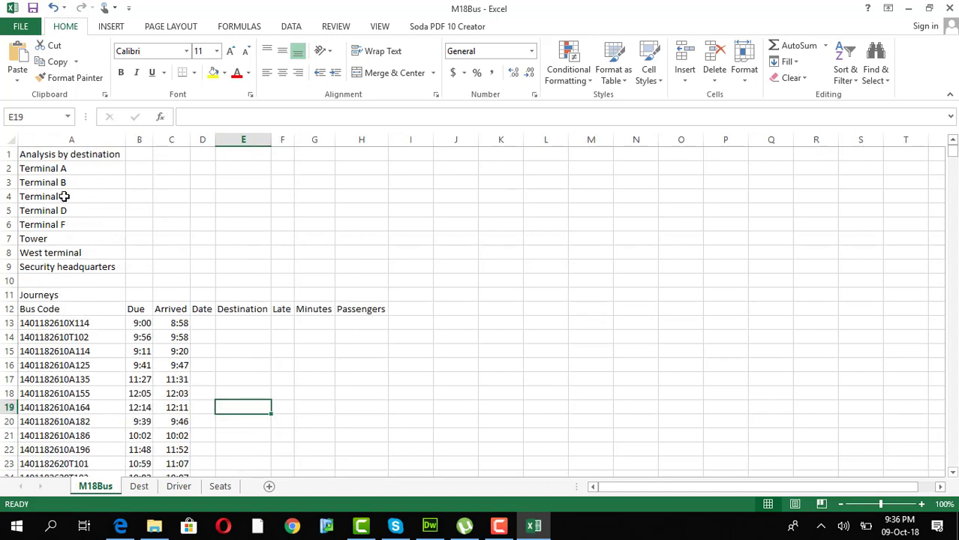
click(64, 174)
click(88, 226)
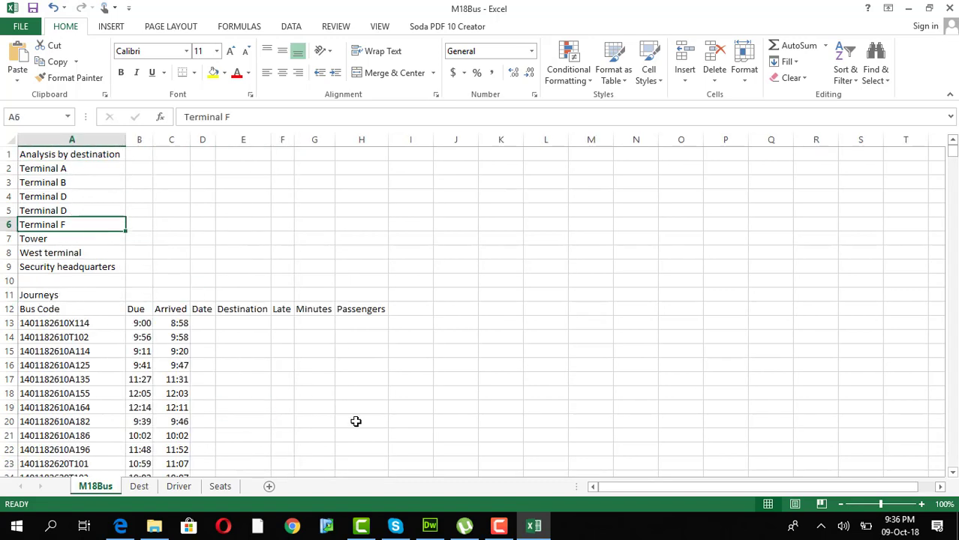
click(126, 139)
click(143, 168)
click(135, 253)
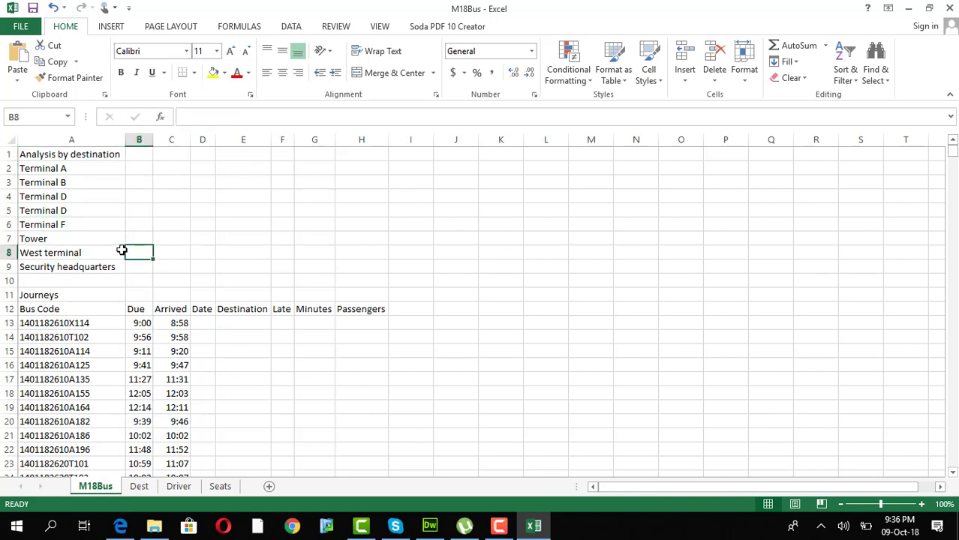
key(Left)
key(Up)
key(Up)
key(Up)
key(Up)
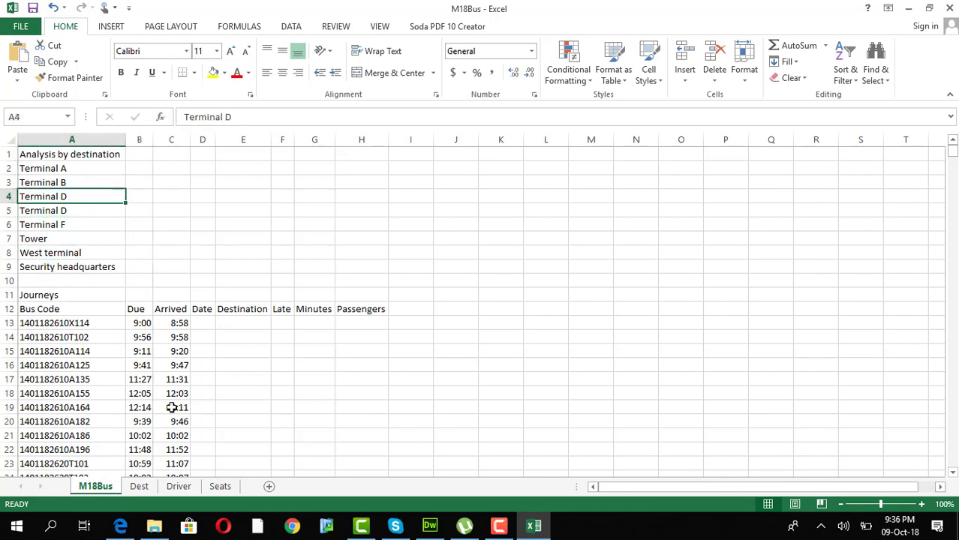
Step: Correct the destination for code C in the Dest worksheet, cell B4, to Terminal C
click(139, 486)
click(117, 202)
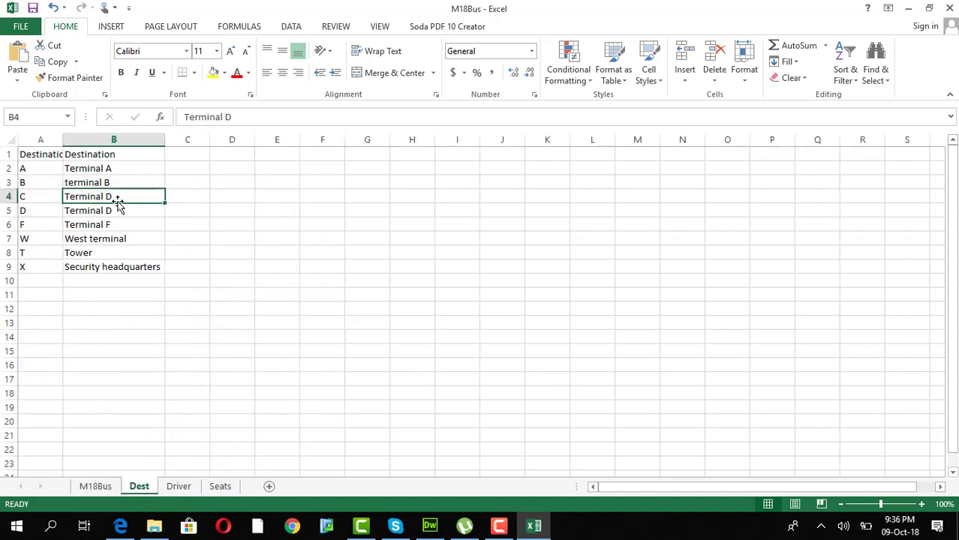
click(27, 196)
click(132, 194)
double_click(134, 195)
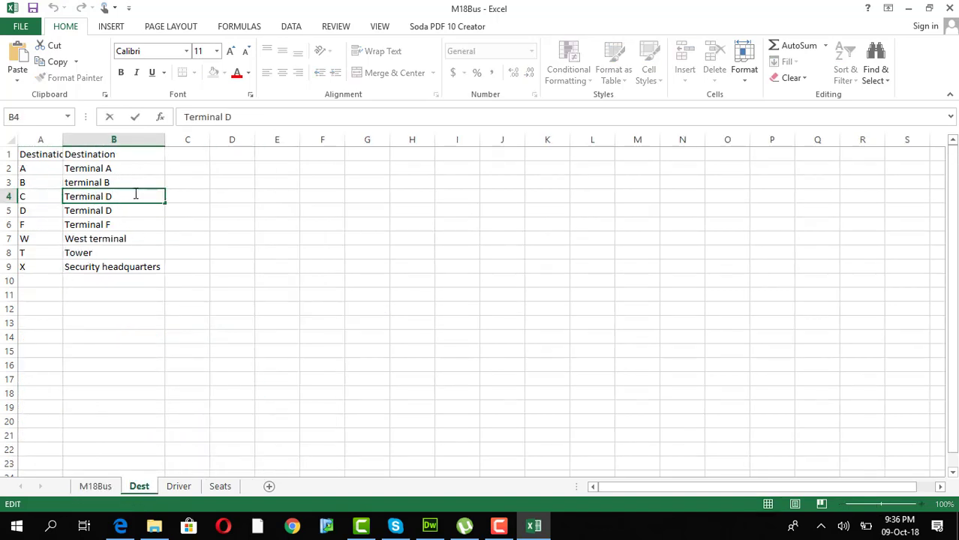
key(BackSpace)
click(35, 212)
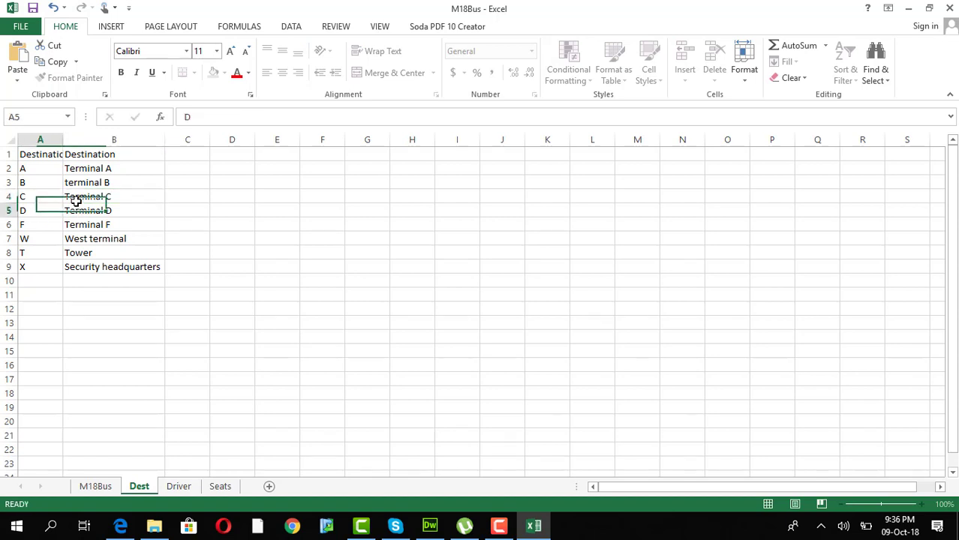
Step: Correct the capitalisation of the destination in cell B3 to Terminal B
click(75, 183)
double_click(74, 182)
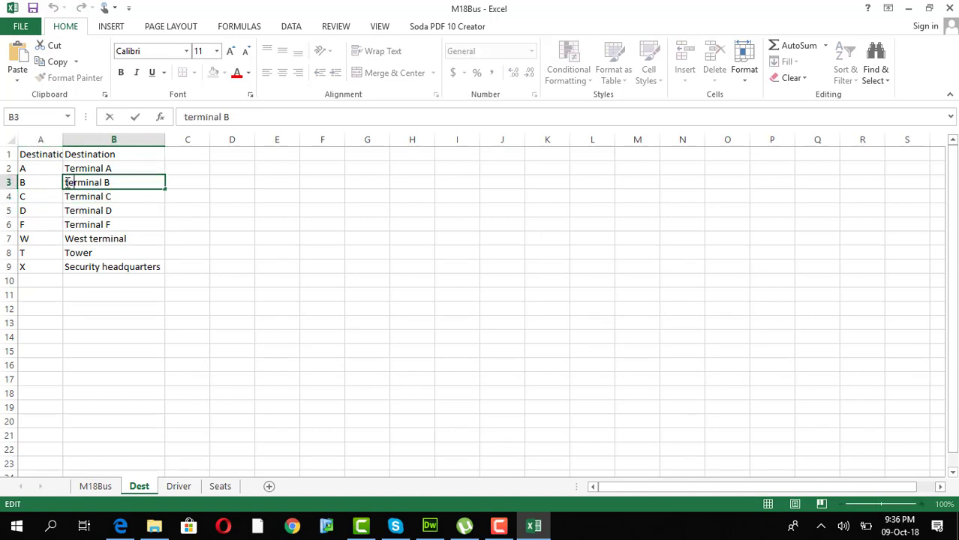
key(BackSpace)
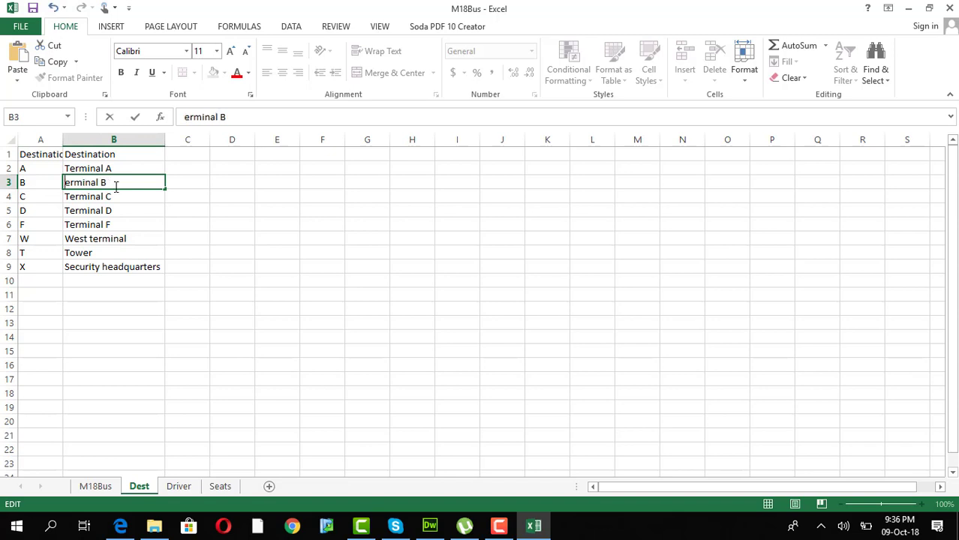
text(T)
key(Return)
Step: Review the destination names in column B of the Dest worksheet against their codes
click(128, 224)
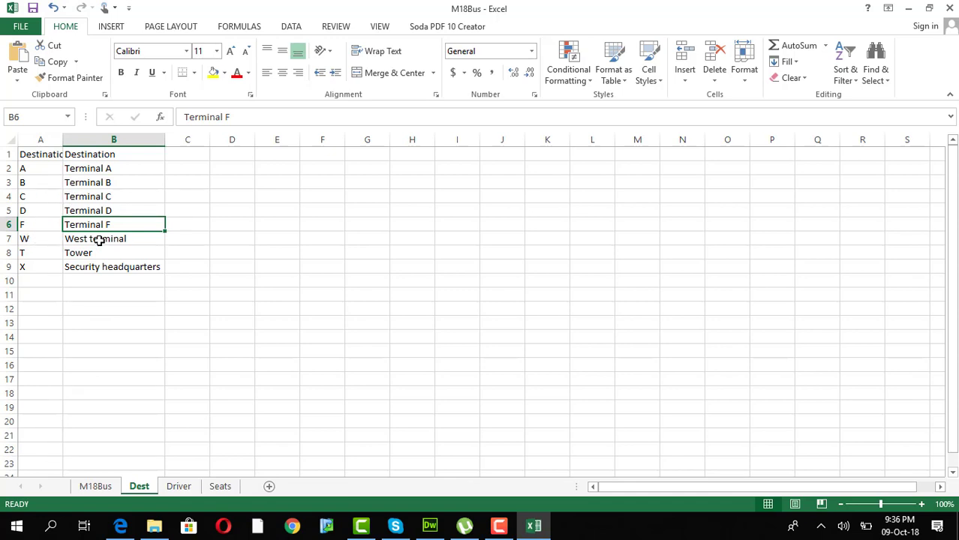
click(76, 170)
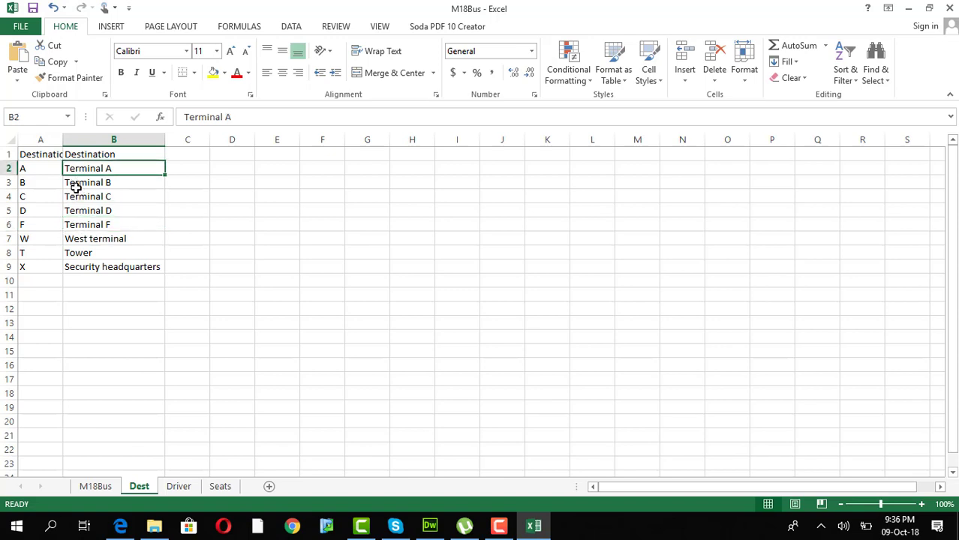
click(79, 206)
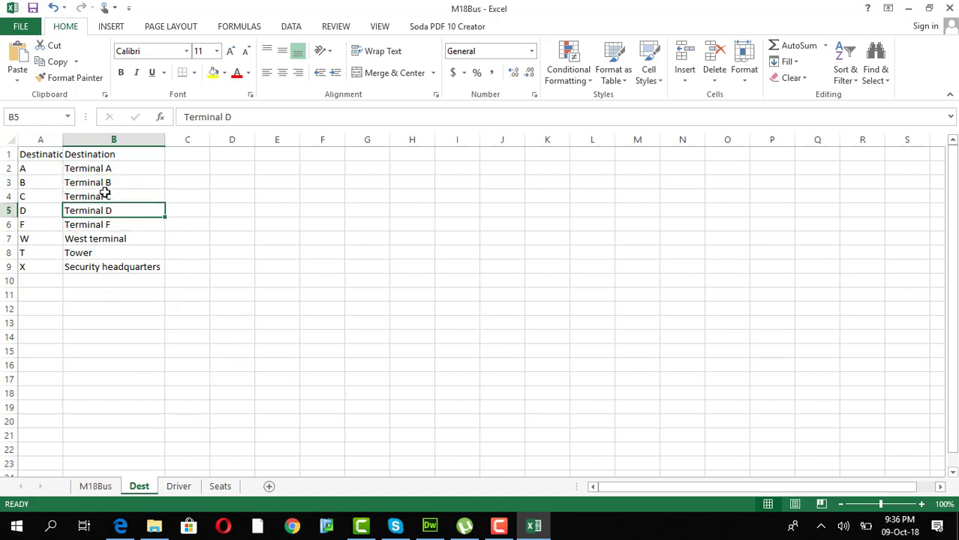
click(107, 200)
click(108, 210)
click(107, 196)
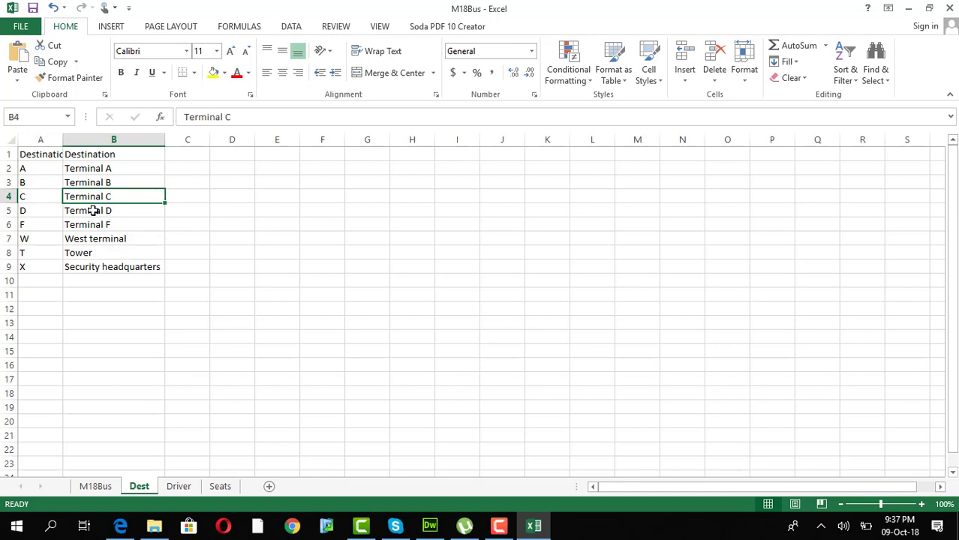
click(91, 211)
click(86, 198)
Step: Fit column A of the Dest worksheet to the Destination code heading
drag(61, 137, 62, 135)
double_click(61, 136)
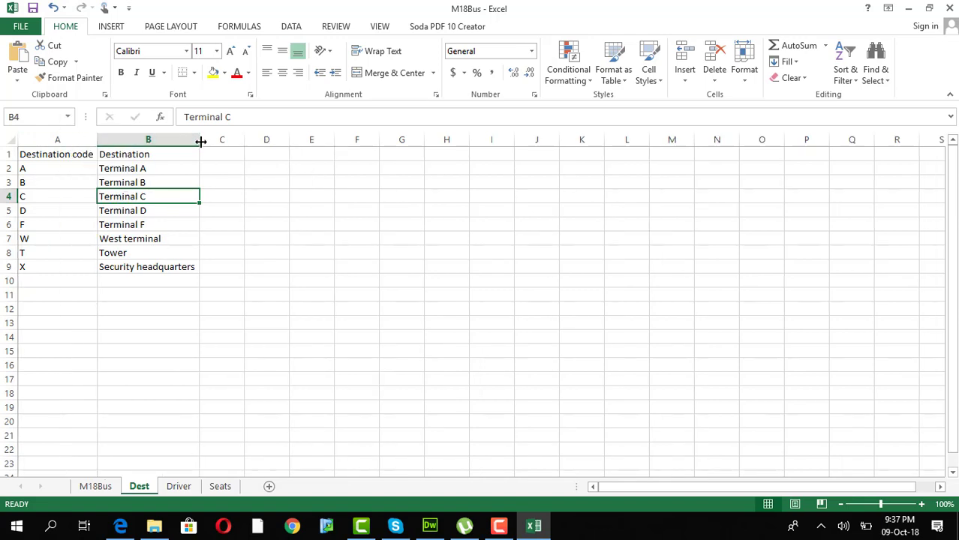
click(159, 165)
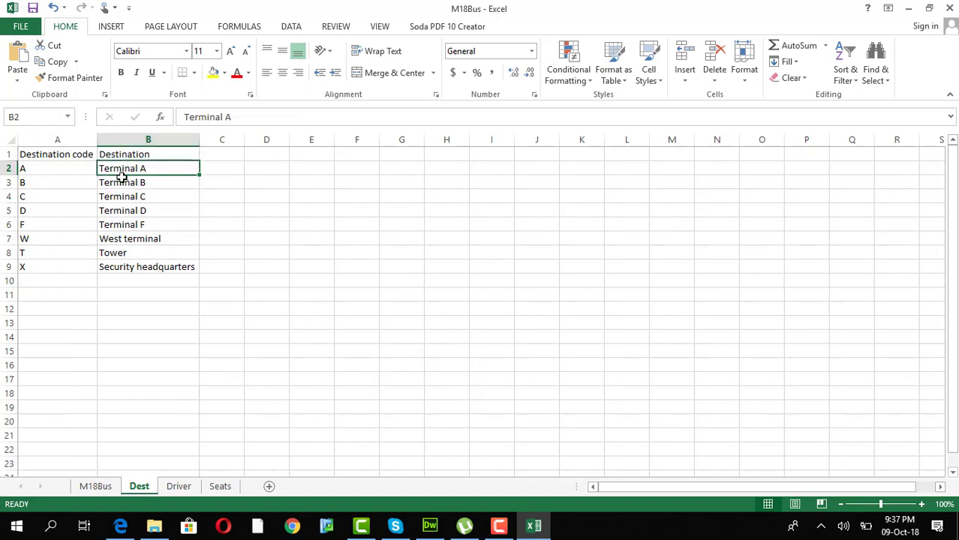
Step: Move the Tower row above the West terminal row in the Dest worksheet to put the destination codes in alphabetical order
click(58, 168)
click(54, 184)
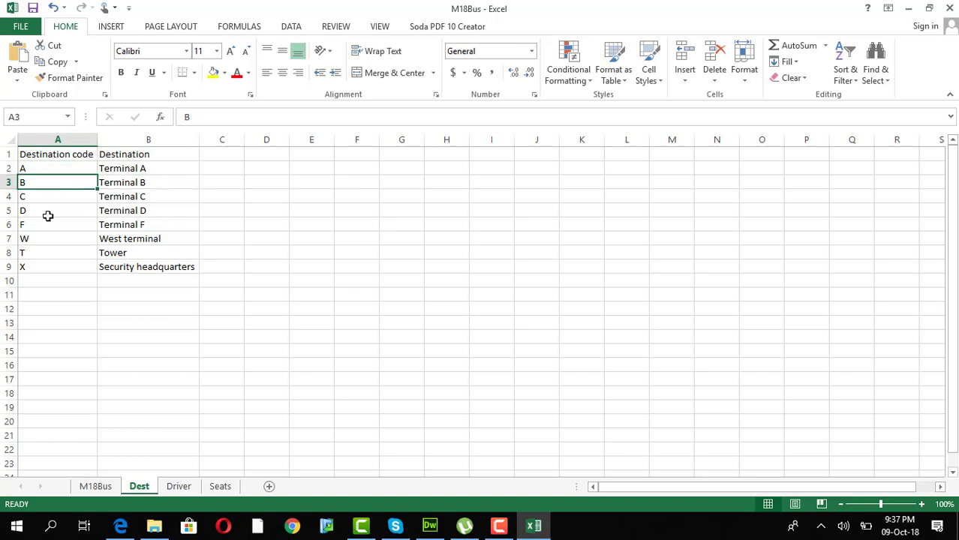
click(36, 238)
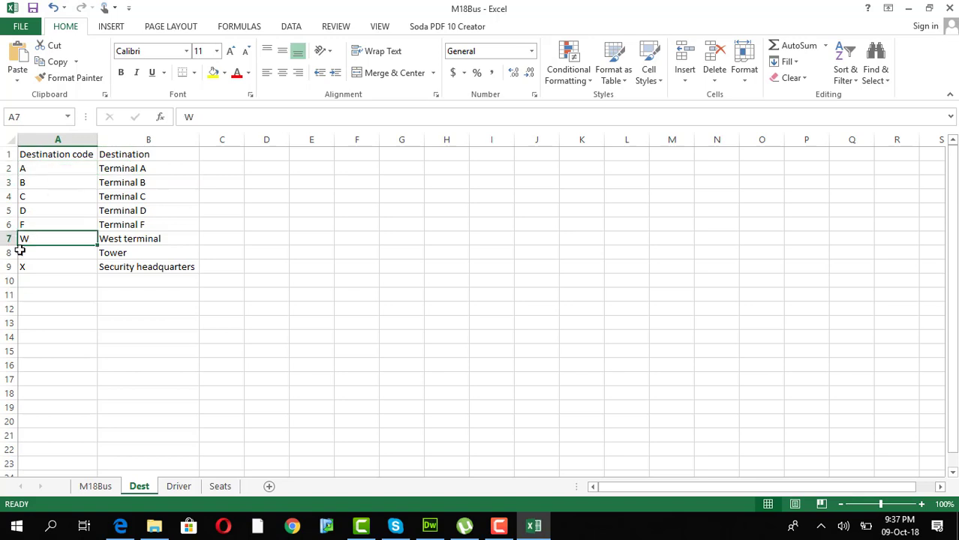
click(9, 253)
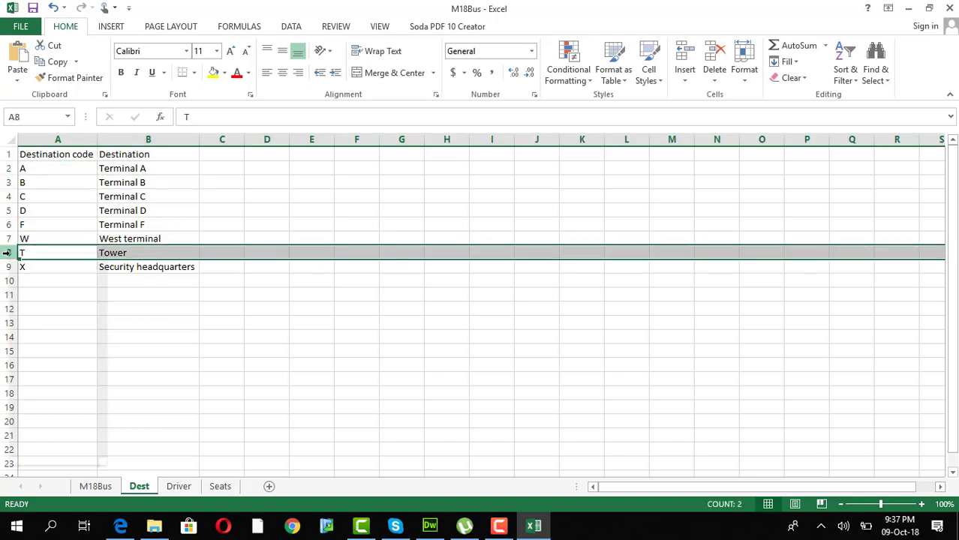
right_click(9, 253)
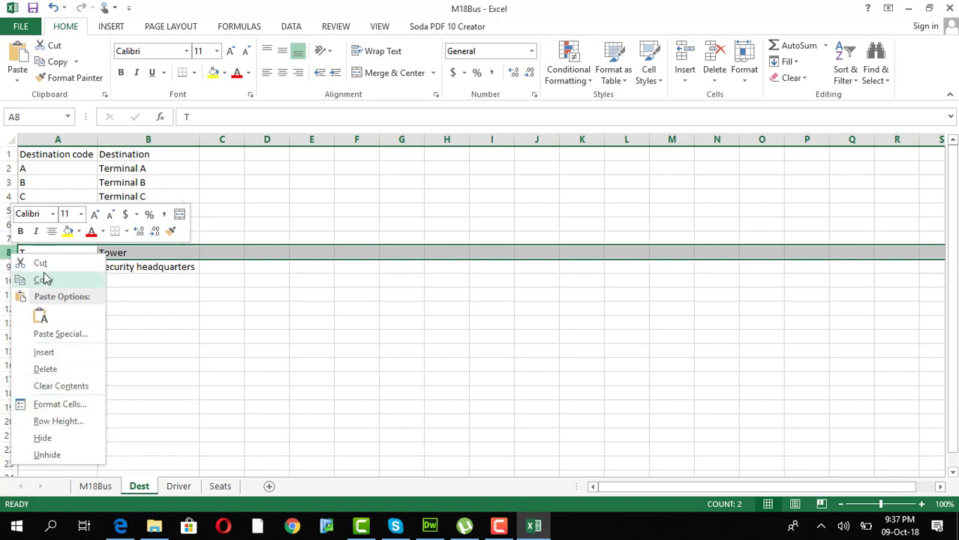
click(23, 255)
right_click(11, 238)
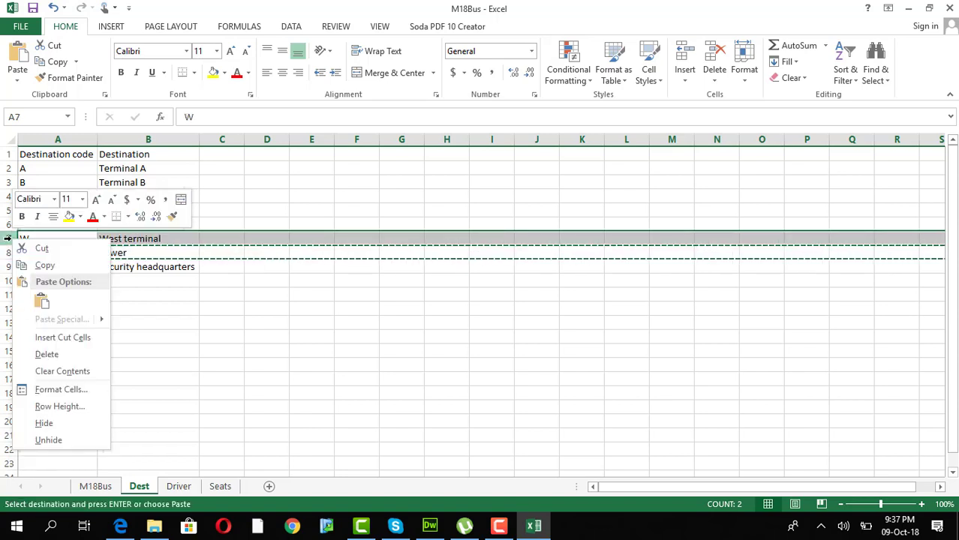
click(54, 340)
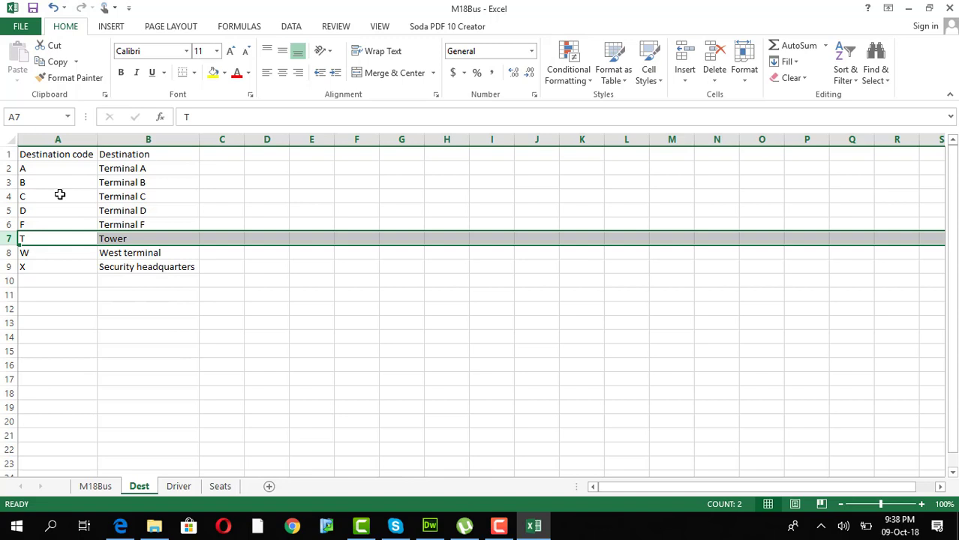
click(130, 281)
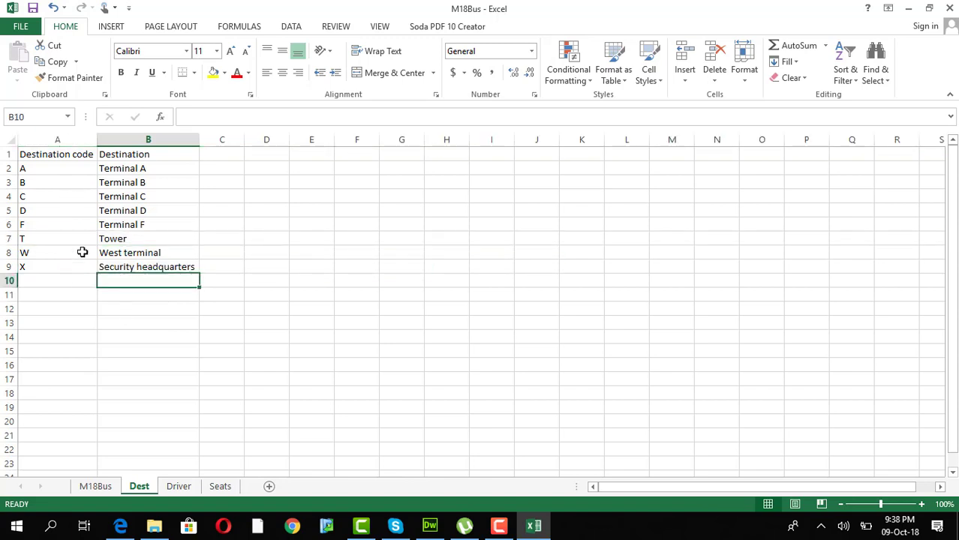
Step: Correct cell A4 of the M18Bus worksheet to Terminal C and check the remaining destination names in the list
click(92, 487)
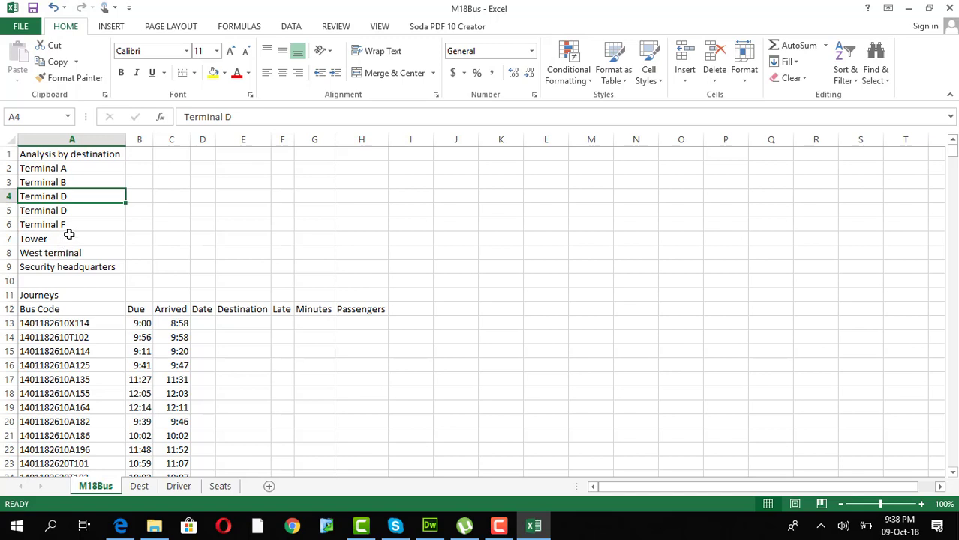
double_click(78, 197)
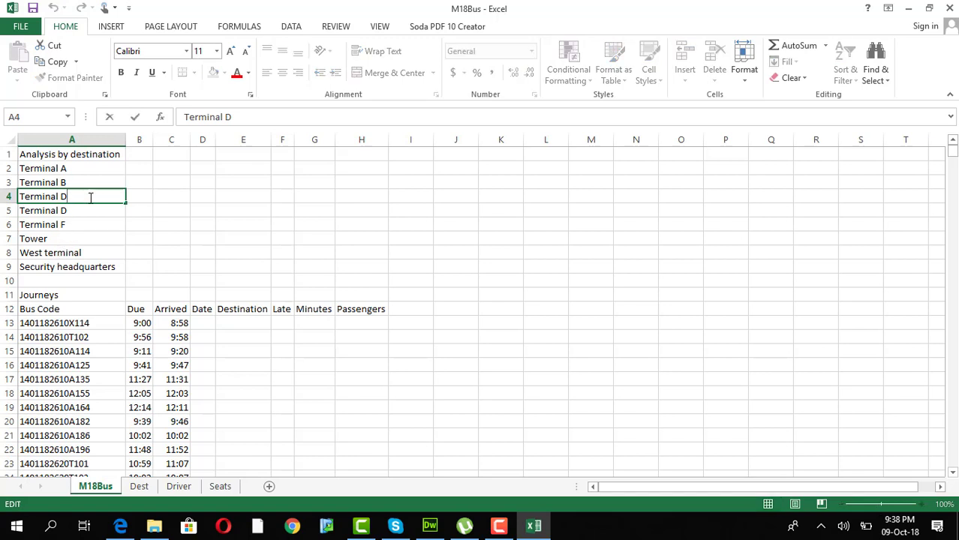
key(BackSpace)
text(C)
double_click(48, 224)
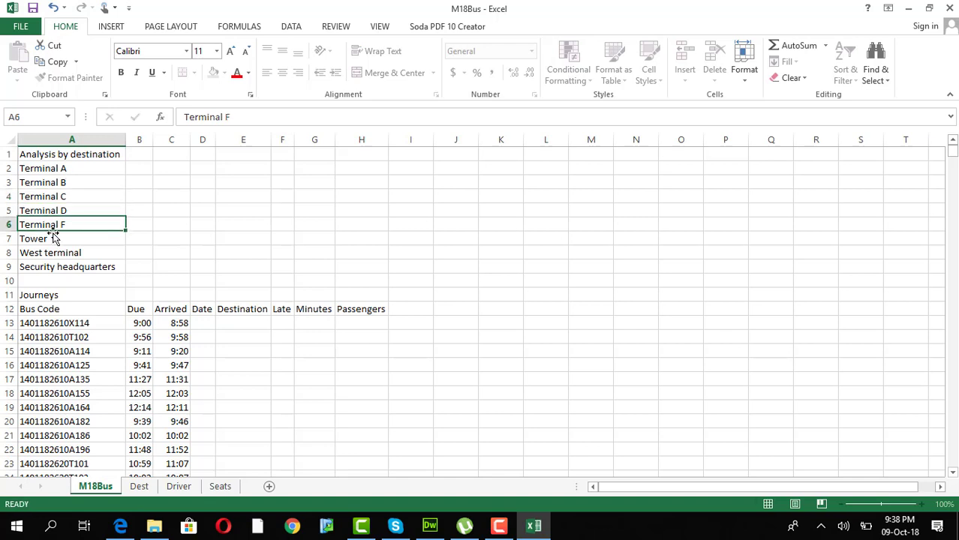
click(59, 238)
click(66, 267)
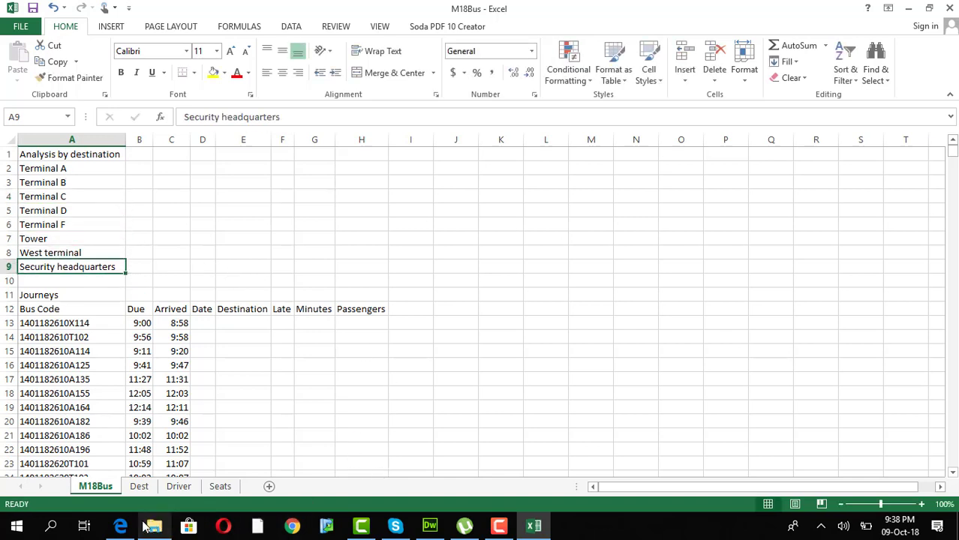
Step: Read task 2 in the question paper and insert a new row between rows 1 and 2 of the M18Bus worksheet
click(120, 526)
scroll(153, 328, down, 1)
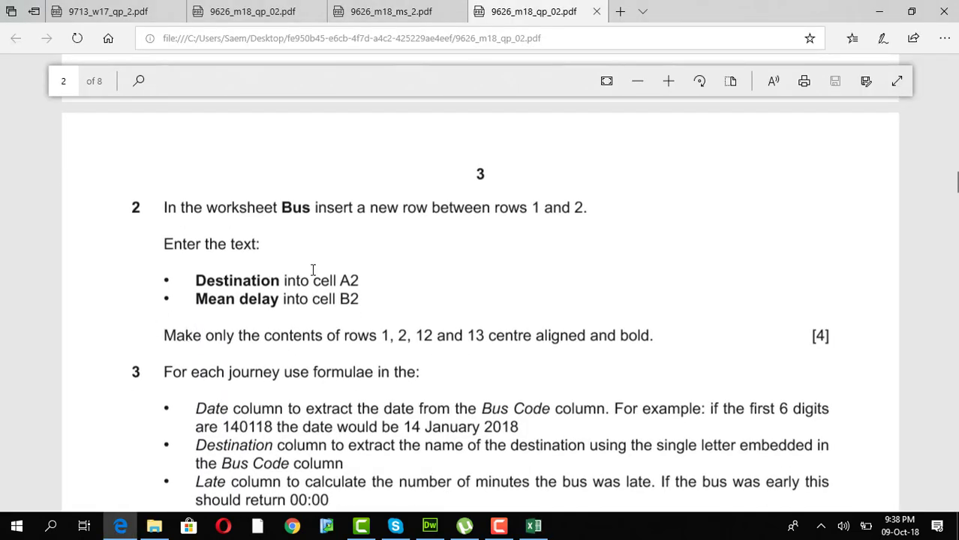
key(alt+Tab)
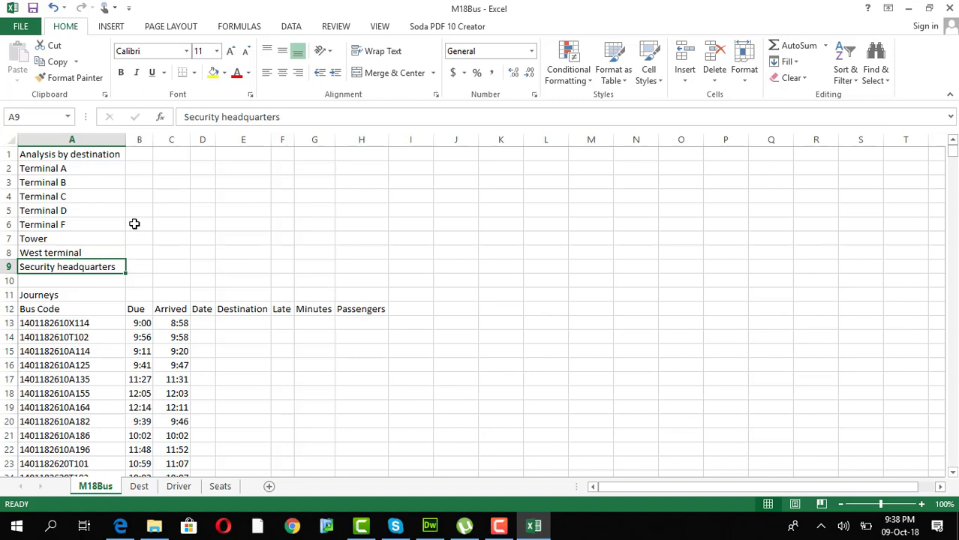
click(8, 168)
right_click(8, 168)
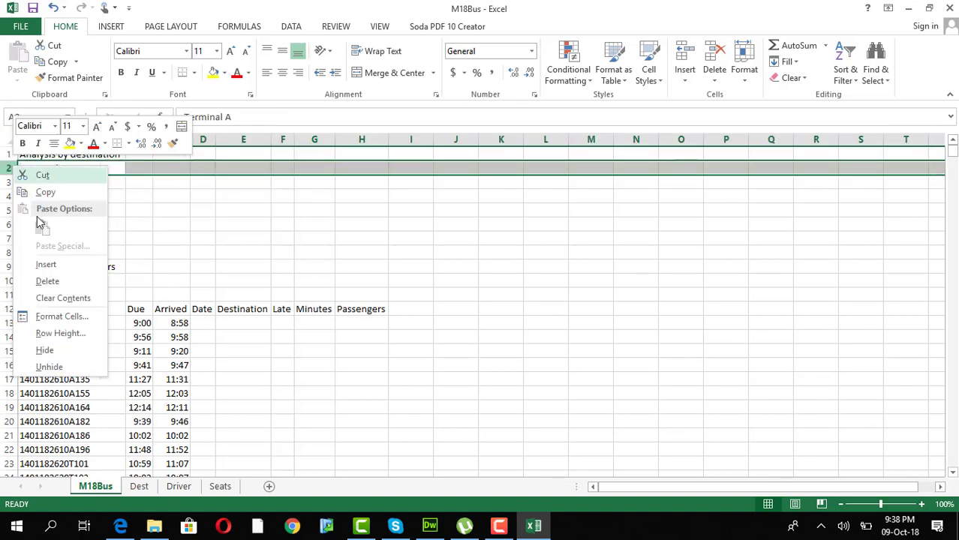
click(60, 262)
Step: Copy the text Destination from the question paper into cell A2 of the M18Bus worksheet
key(alt+Tab)
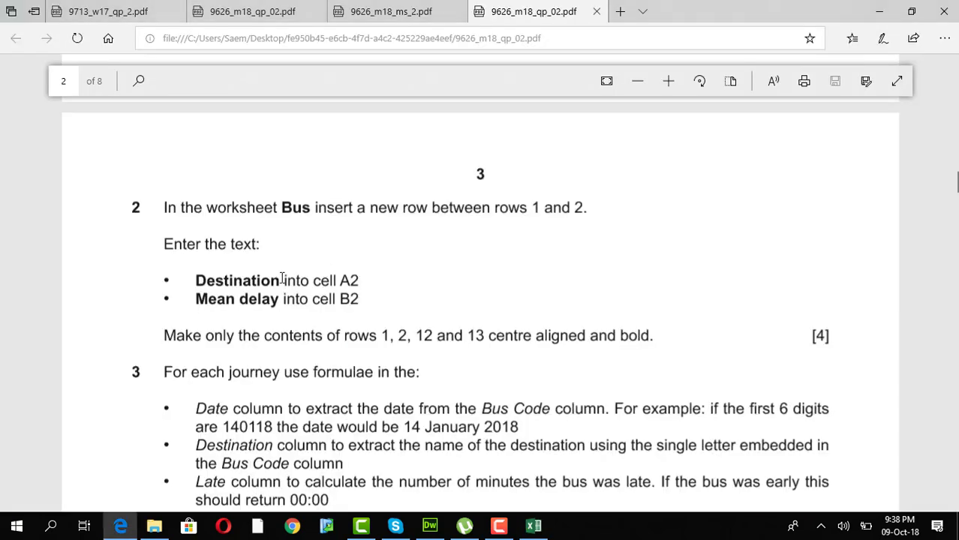
drag(283, 279, 201, 289)
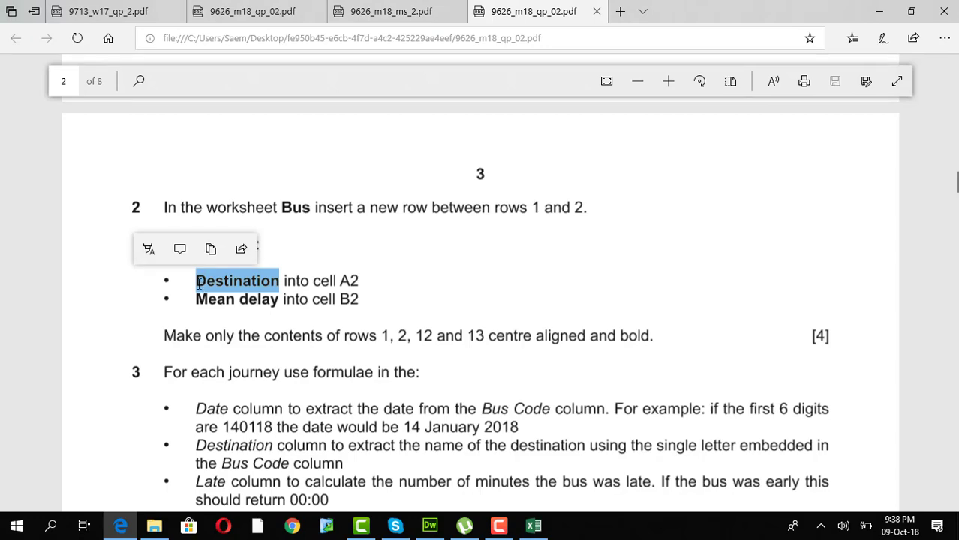
key(alt+Tab)
click(60, 167)
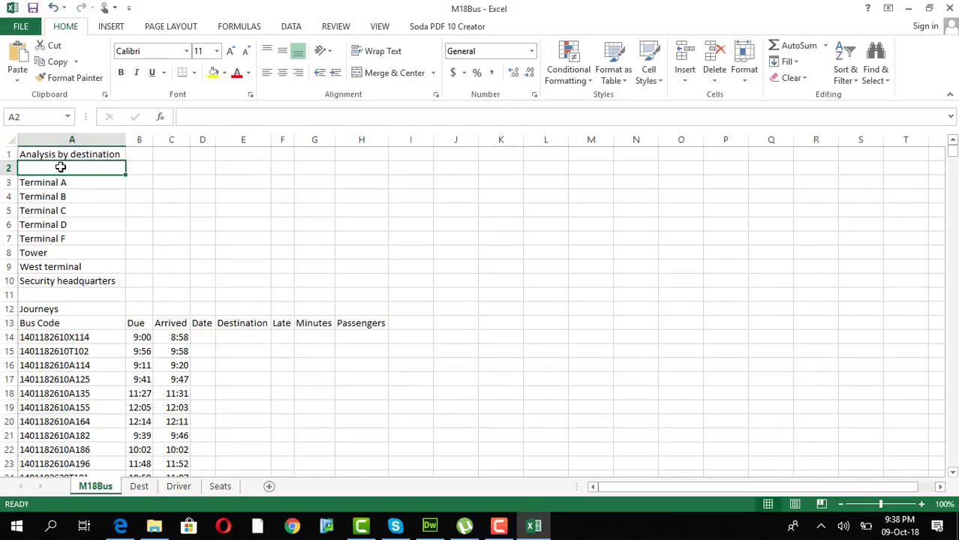
key(ctrl+v)
Step: Copy the Mean delay heading from the question paper into cell B2 and fit column B to its contents
key(alt+Tab)
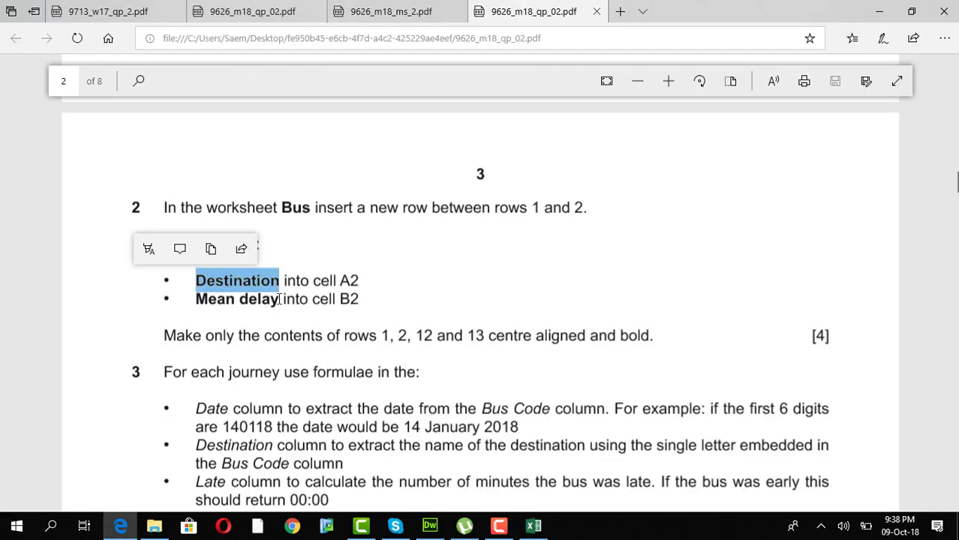
drag(279, 299, 202, 310)
key(ctrl+c)
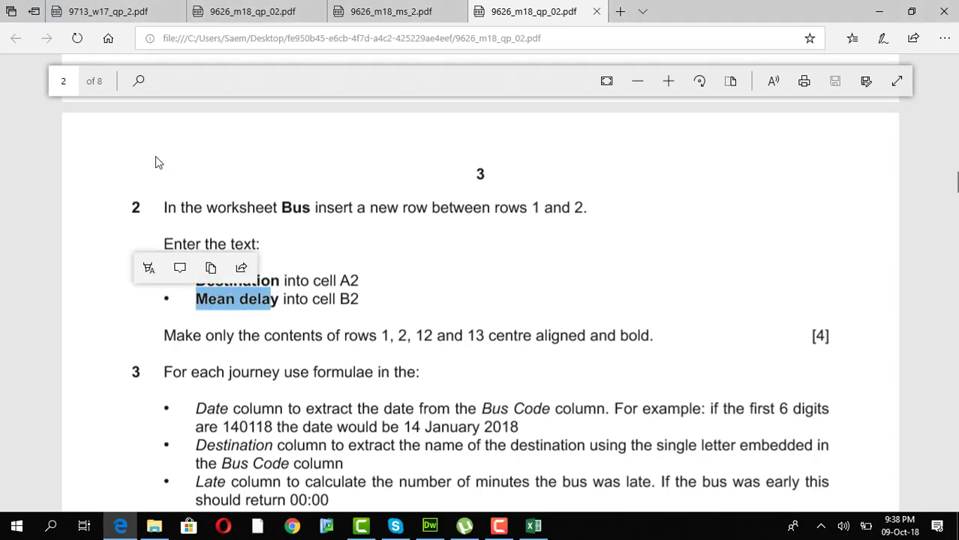
key(alt+Tab)
click(137, 168)
key(ctrl+v)
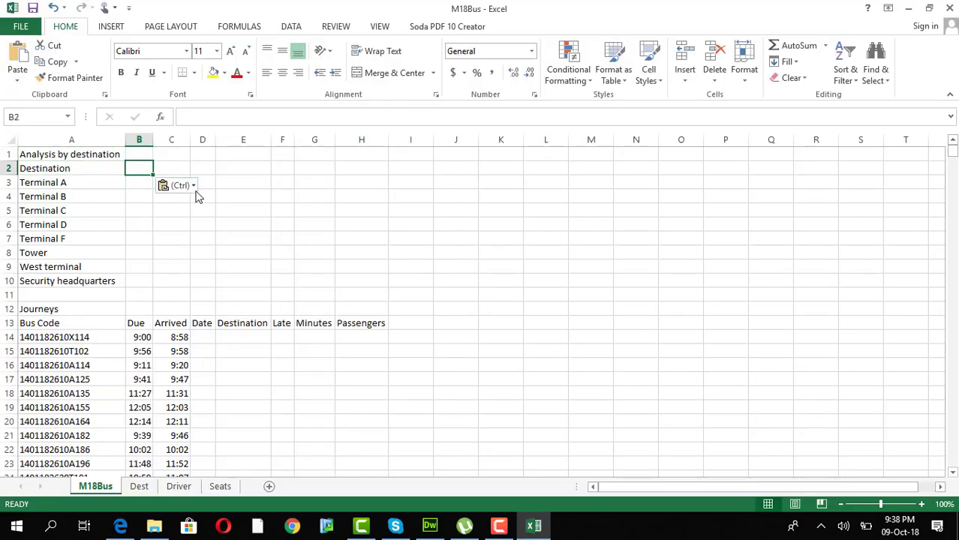
key(alt+Tab)
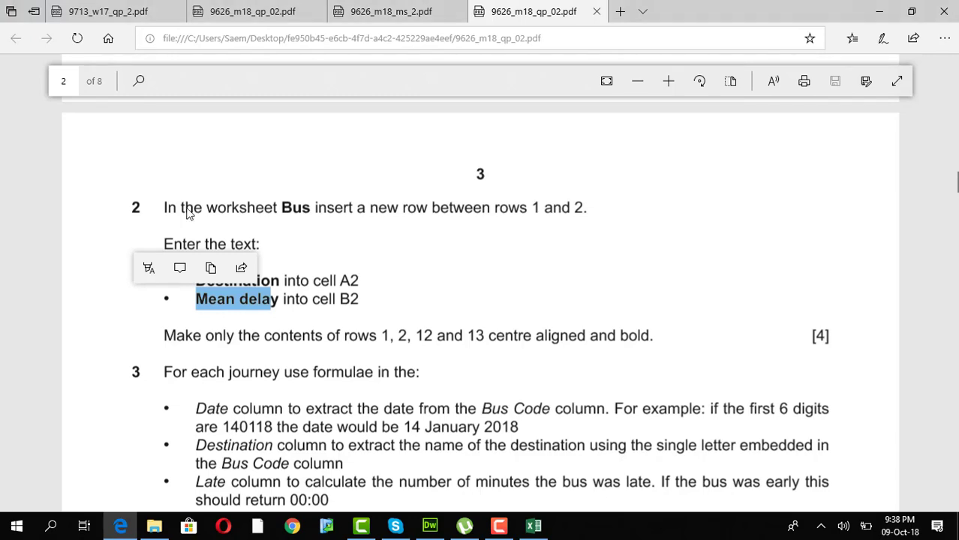
key(alt+Tab)
double_click(154, 140)
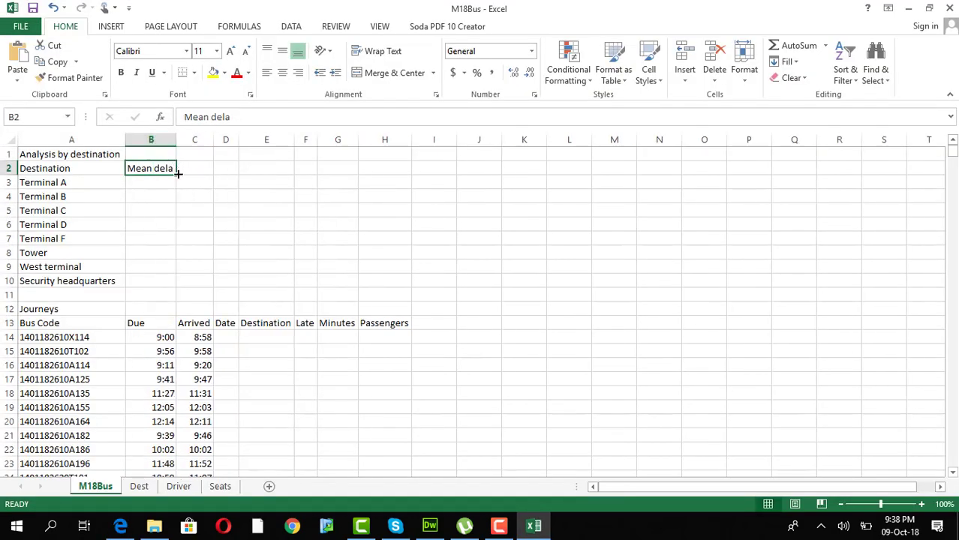
Step: Complete the cut-off heading in cell B2 so that it reads Mean delay
click(254, 119)
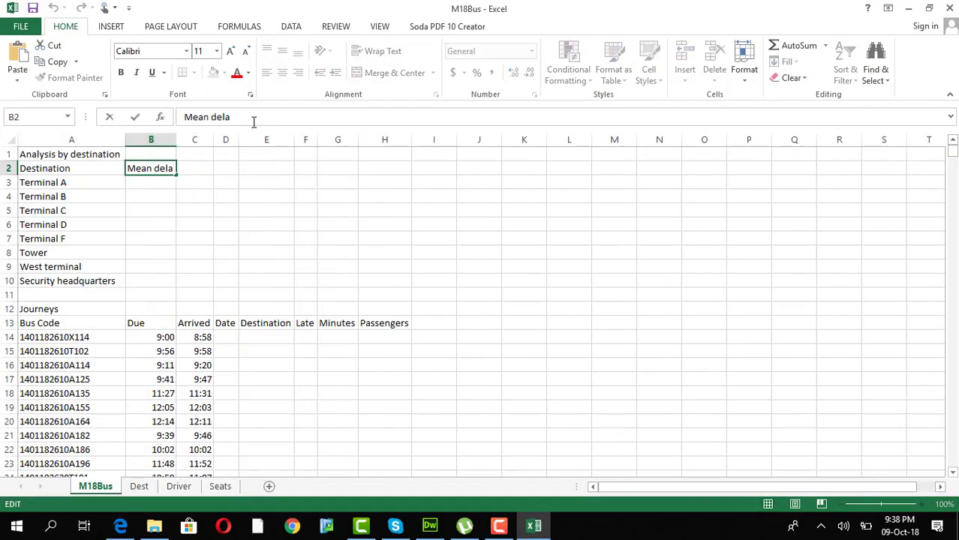
text(u)
key(BackSpace)
text(y)
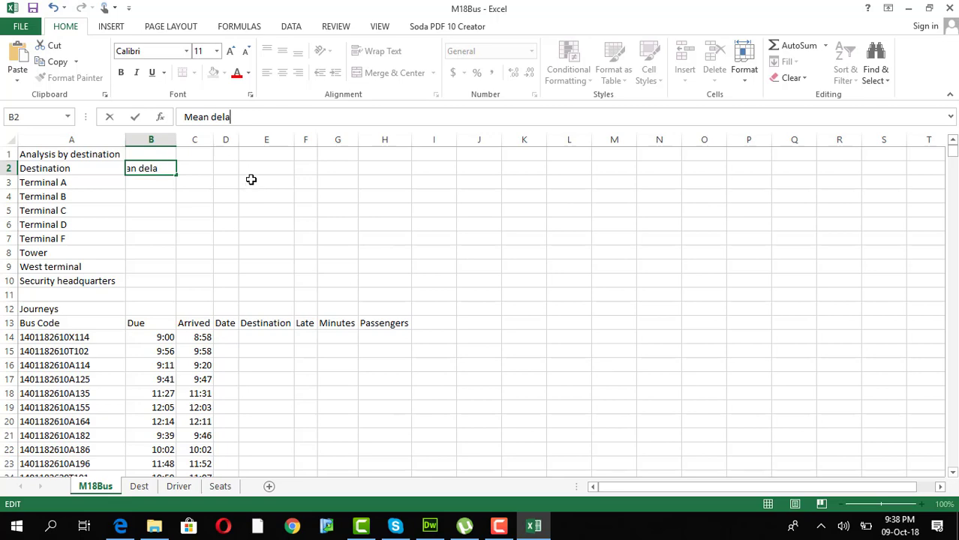
click(256, 222)
Step: Check the formatting instruction in the question paper and make rows 1, 2 and 13 of M18Bus bold and centre aligned
key(alt+Tab)
scroll(282, 210, down, 3)
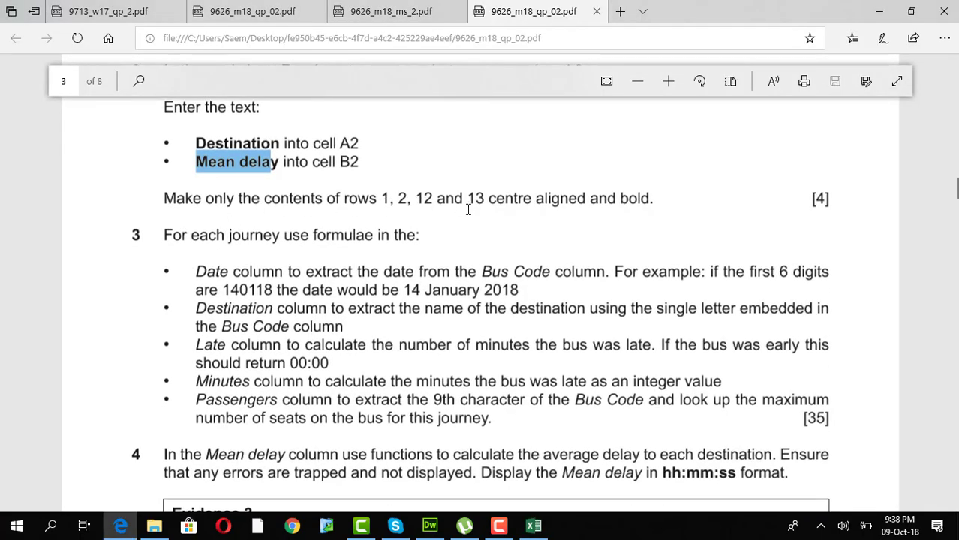
key(alt+Tab)
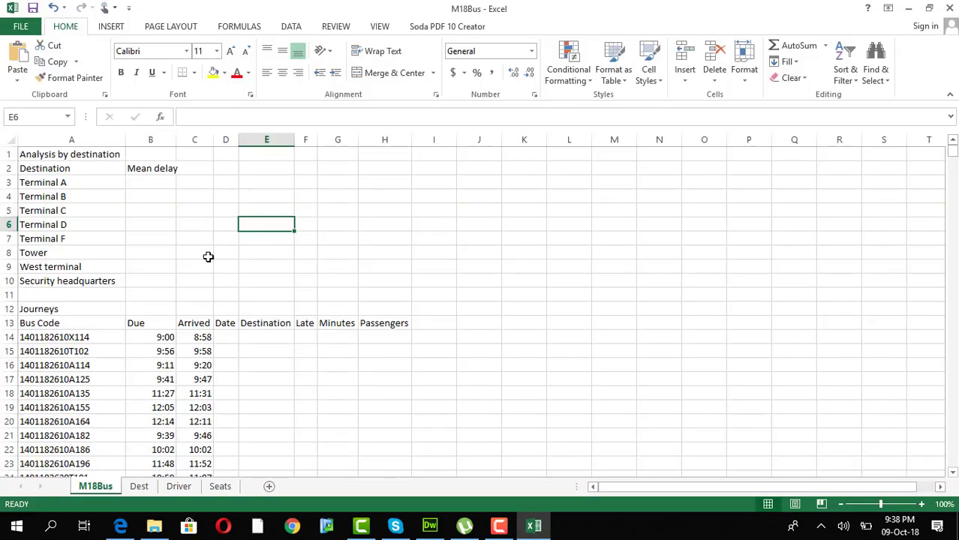
click(6, 154)
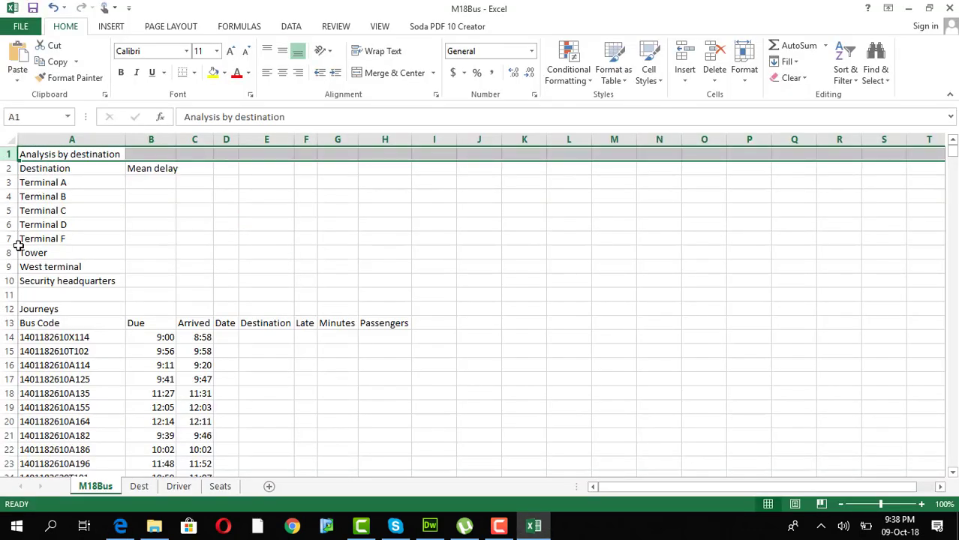
ctrl+click(6, 168)
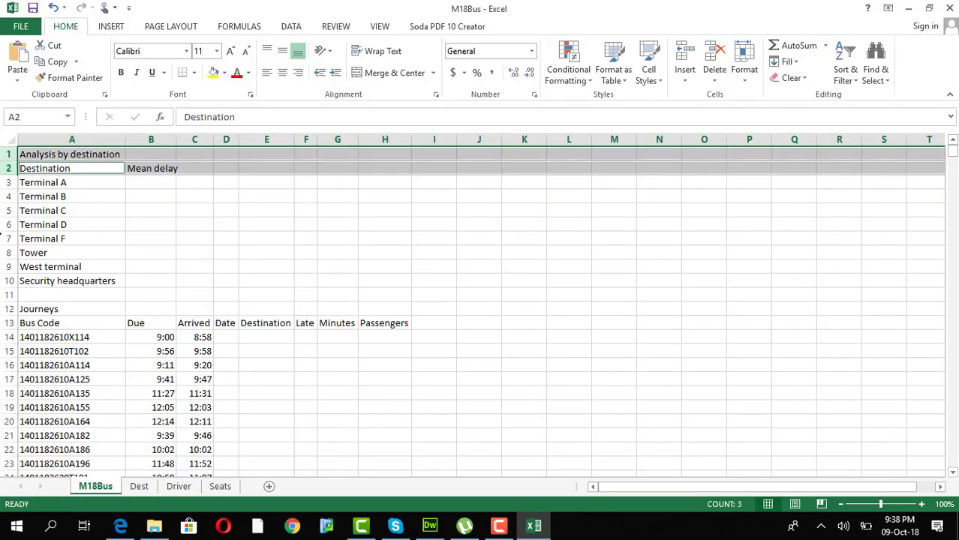
ctrl+click(8, 323)
click(121, 72)
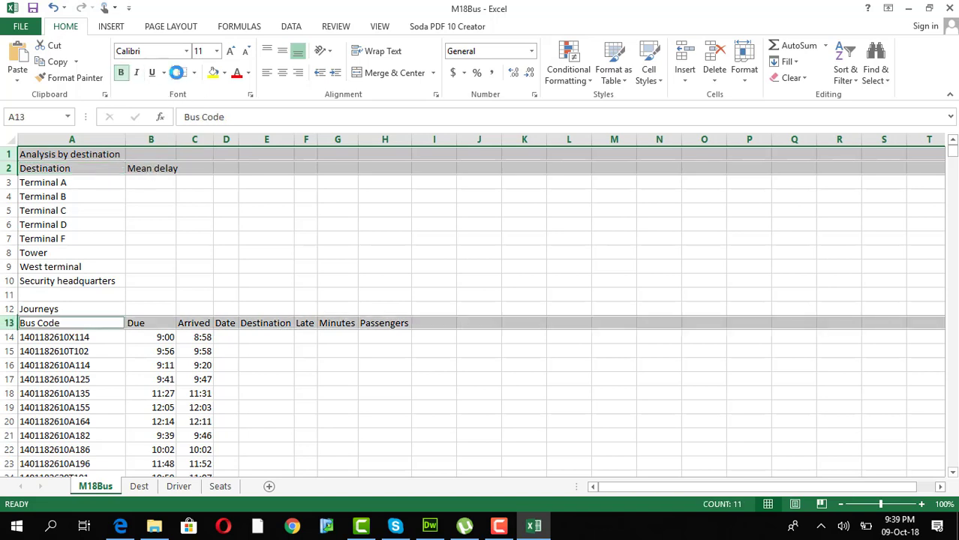
click(282, 72)
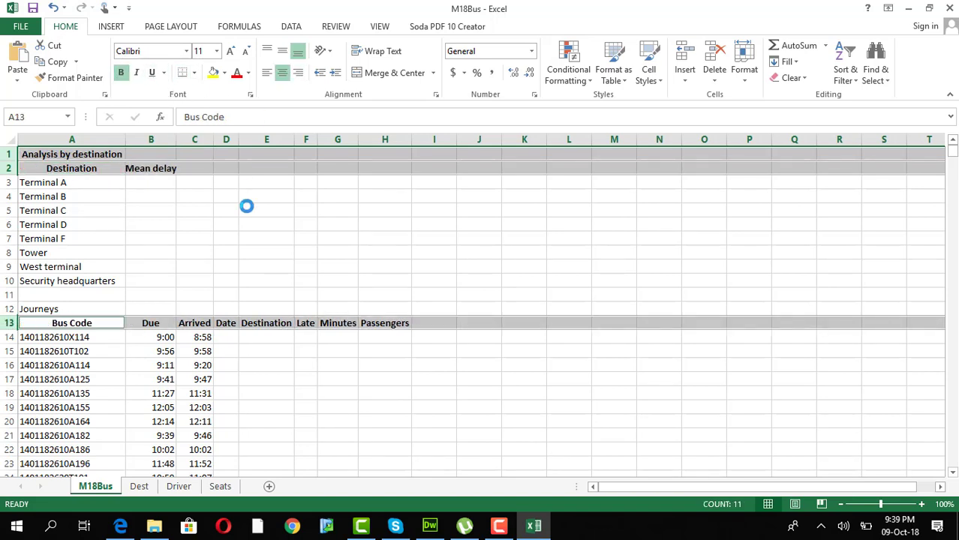
Step: Make the Journeys heading in row 12 bold and centre aligned
click(7, 309)
click(121, 72)
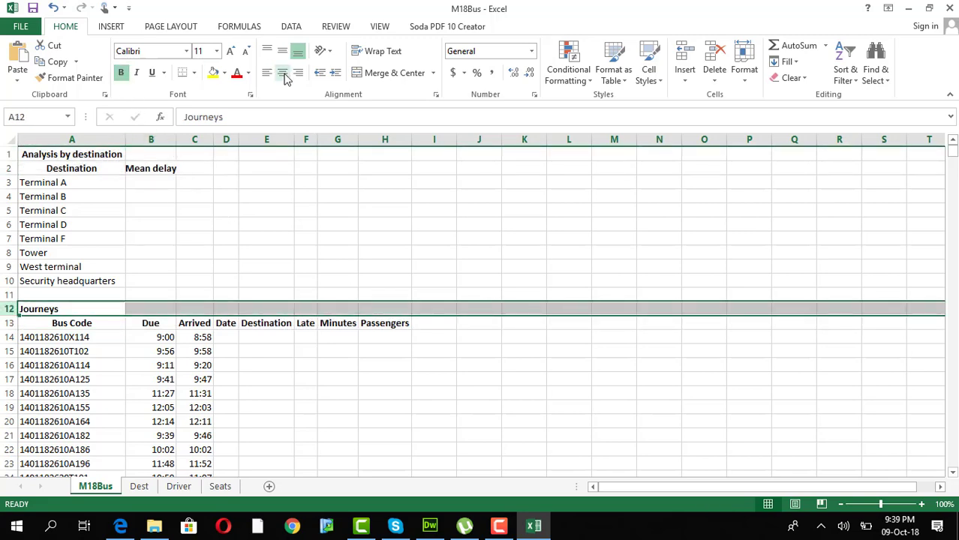
click(282, 72)
click(227, 229)
Step: Read task 3 in the question paper and widen the Date column, column D, of the M18Bus worksheet
key(alt+Tab)
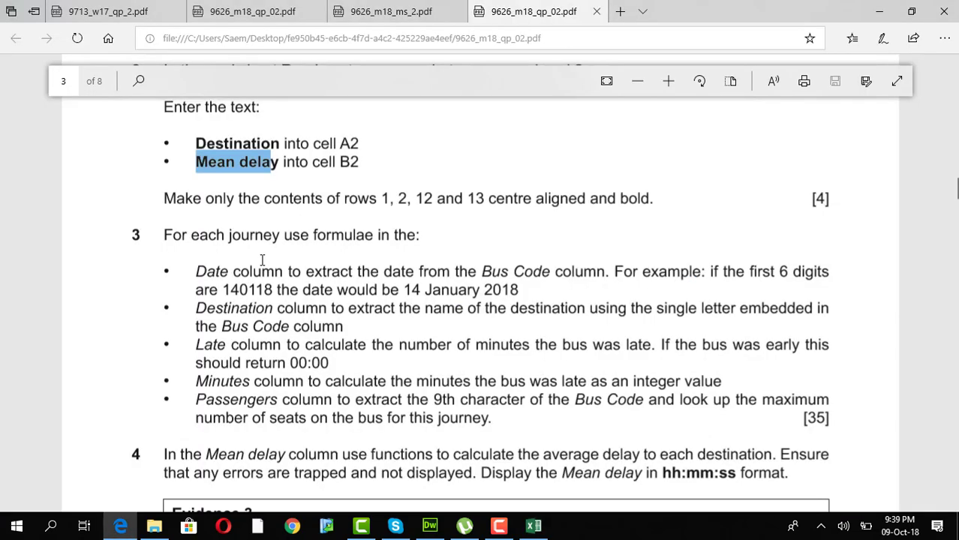
scroll(242, 233, up, 2)
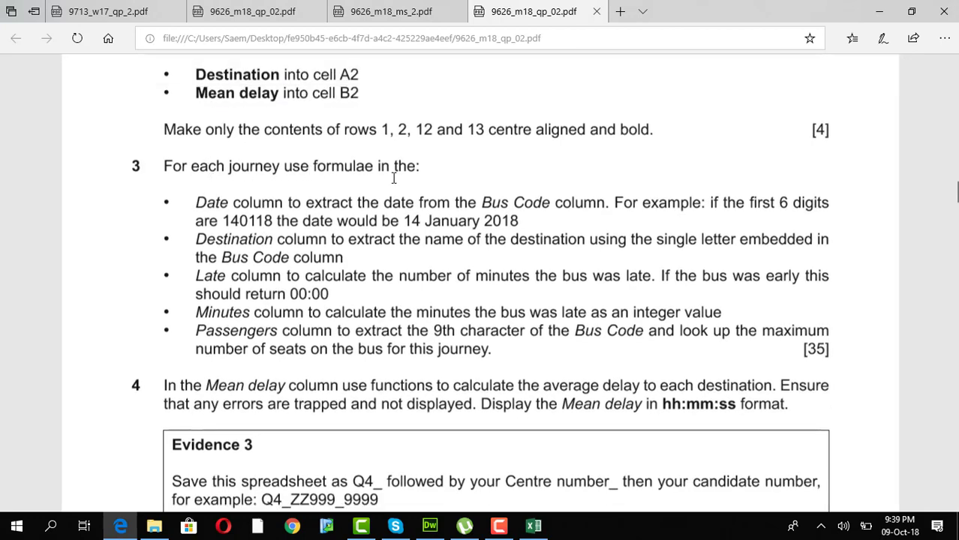
key(alt+Tab)
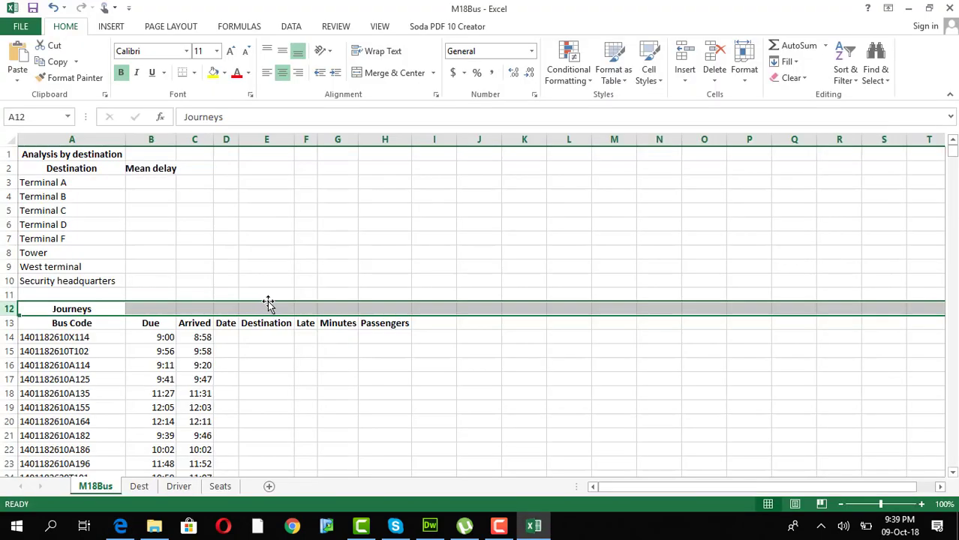
click(228, 337)
drag(239, 140, 263, 140)
key(alt+Tab)
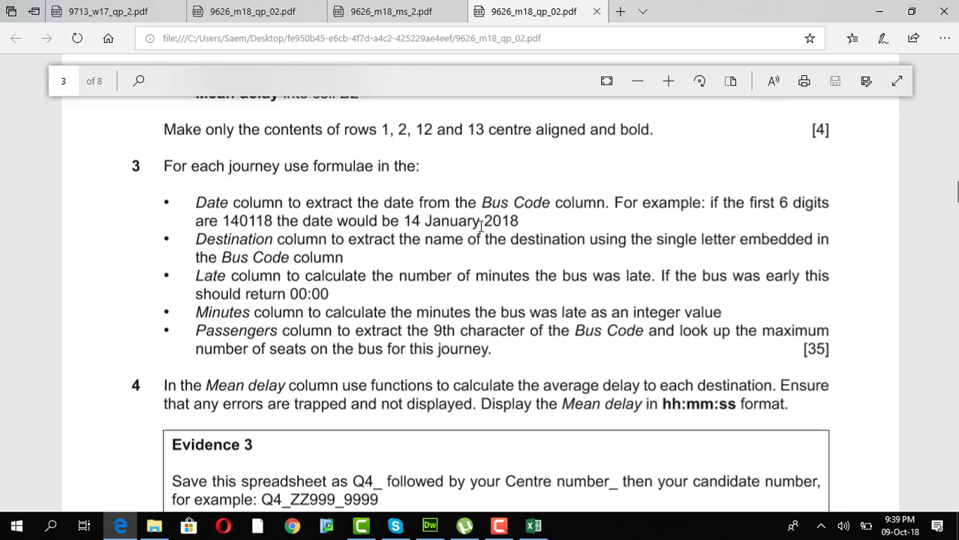
Step: Switch to the M18Bus workbook in Excel and start a DATE formula in D14 with MID(A14,5,2) as the year argument
key(alt+Tab)
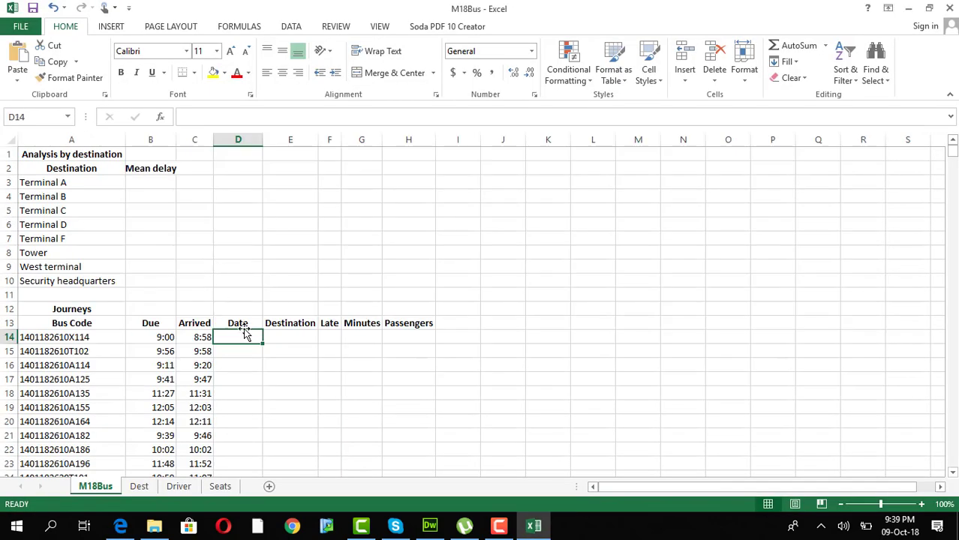
click(238, 116)
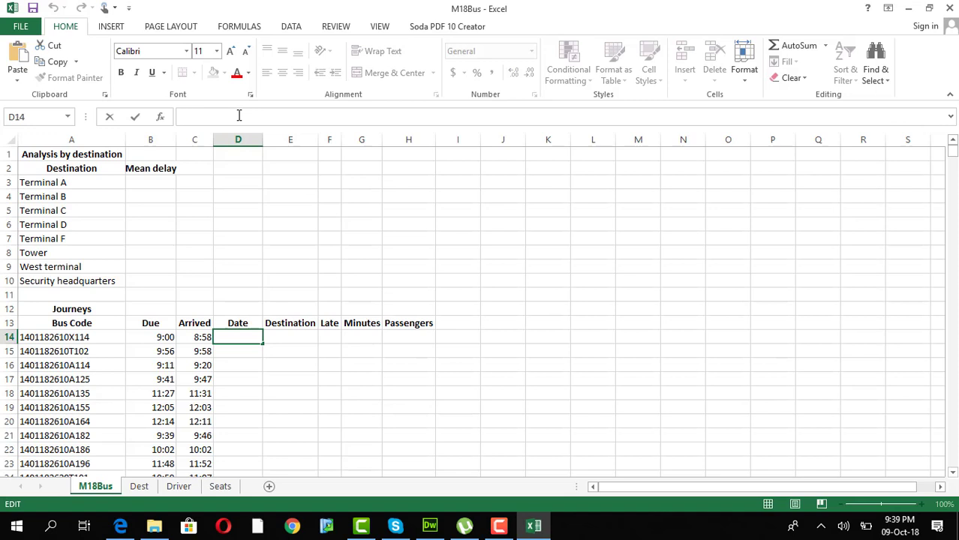
text(=date)
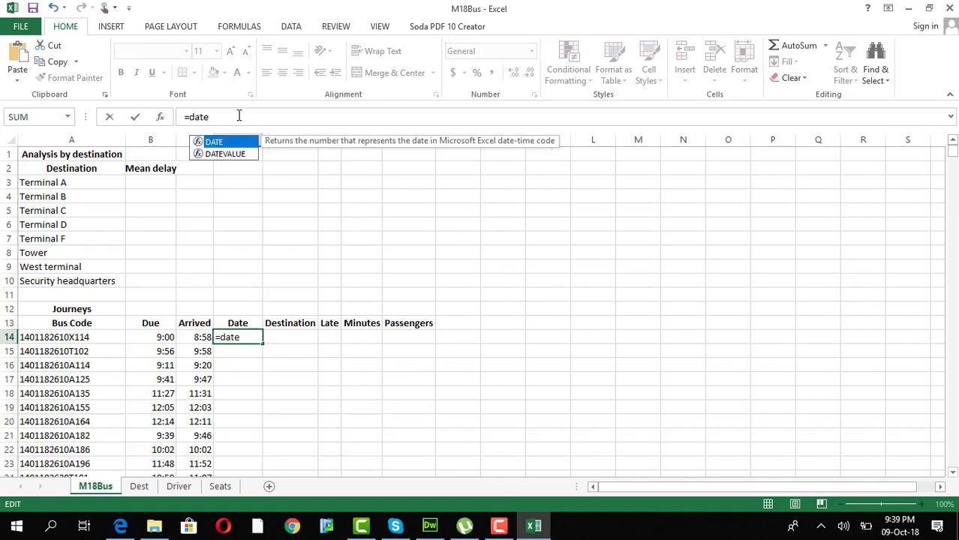
text(()
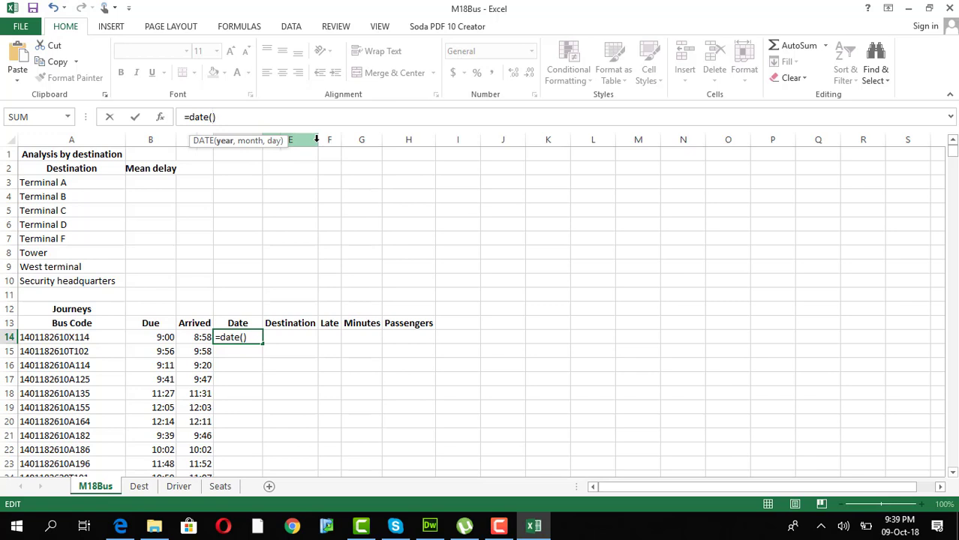
text(mid())
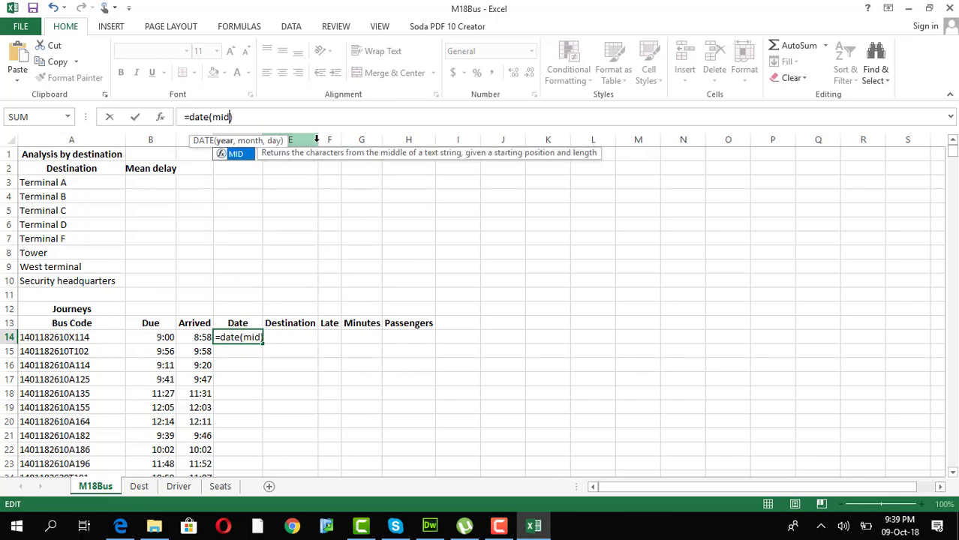
key(Left)
key(Right)
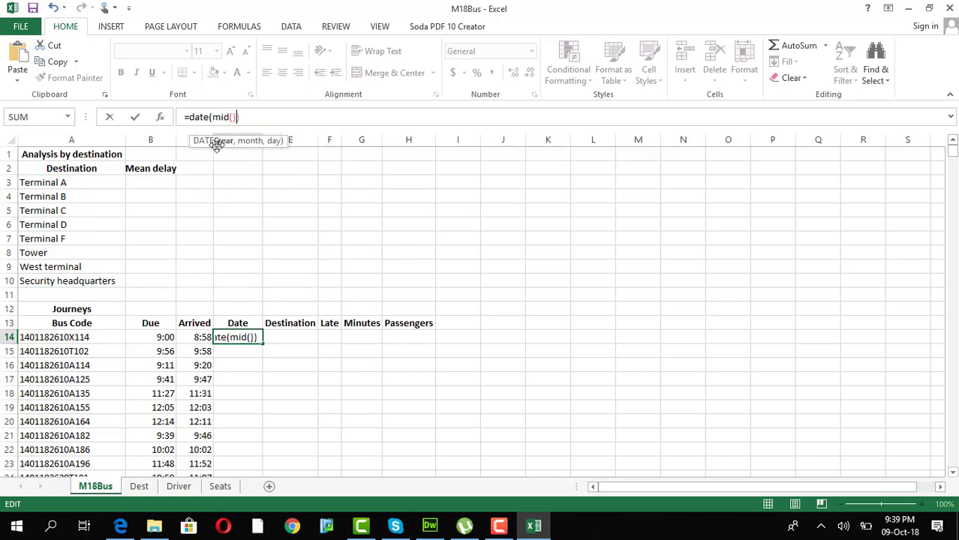
key(Left)
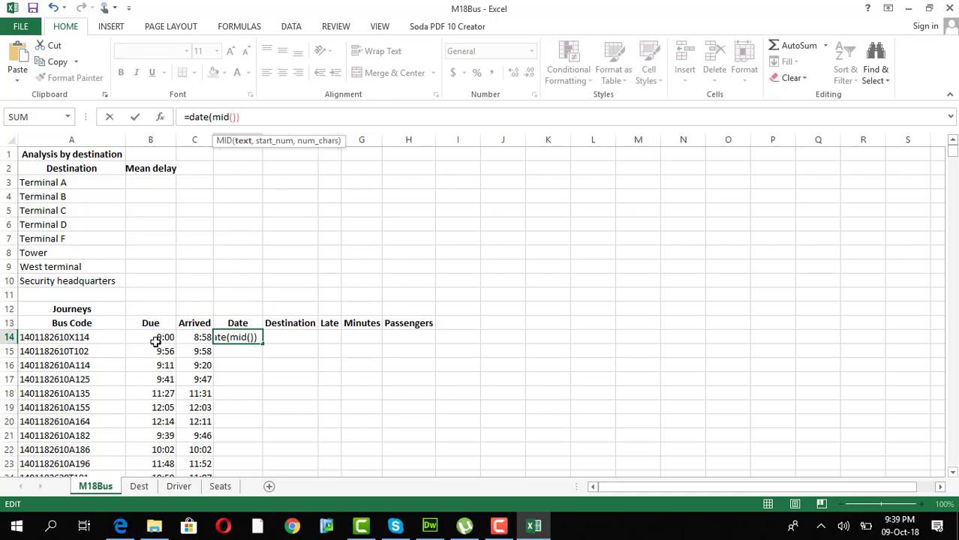
click(80, 338)
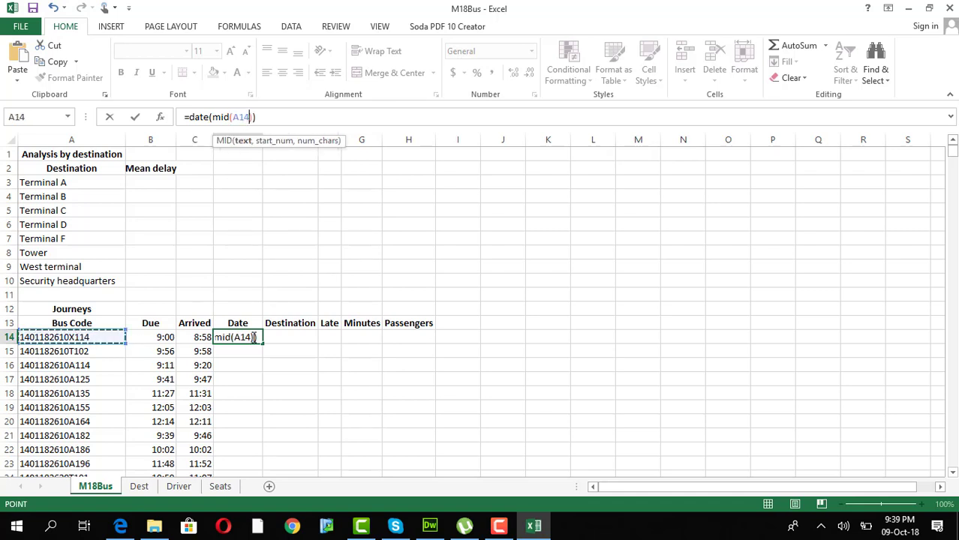
text(,)
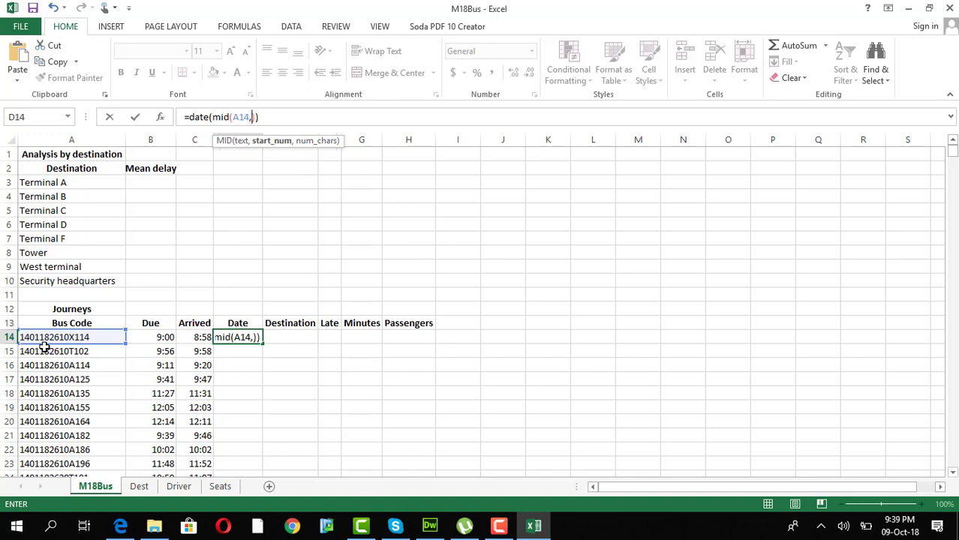
text(,2)
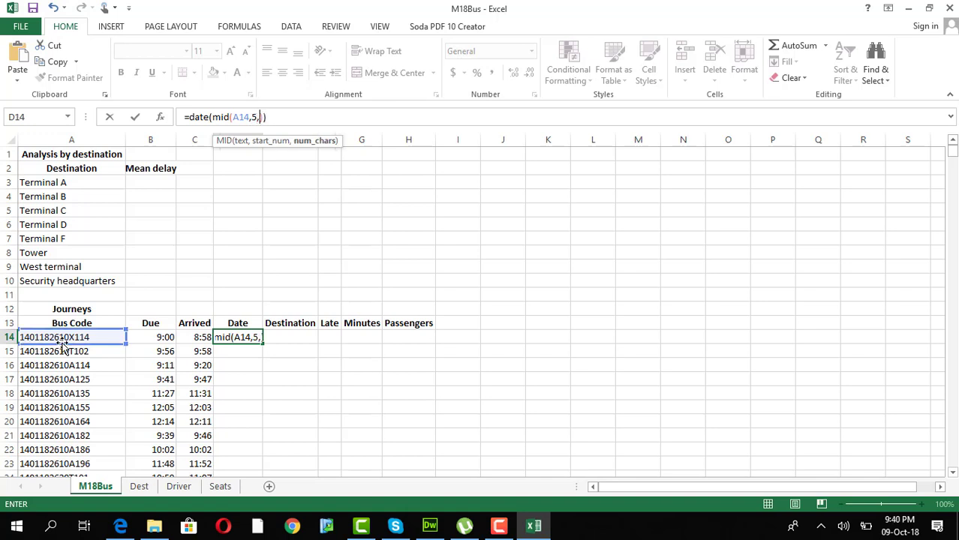
Step: Add MID(A14,3,2) as the month argument of the DATE formula in D14
click(293, 116)
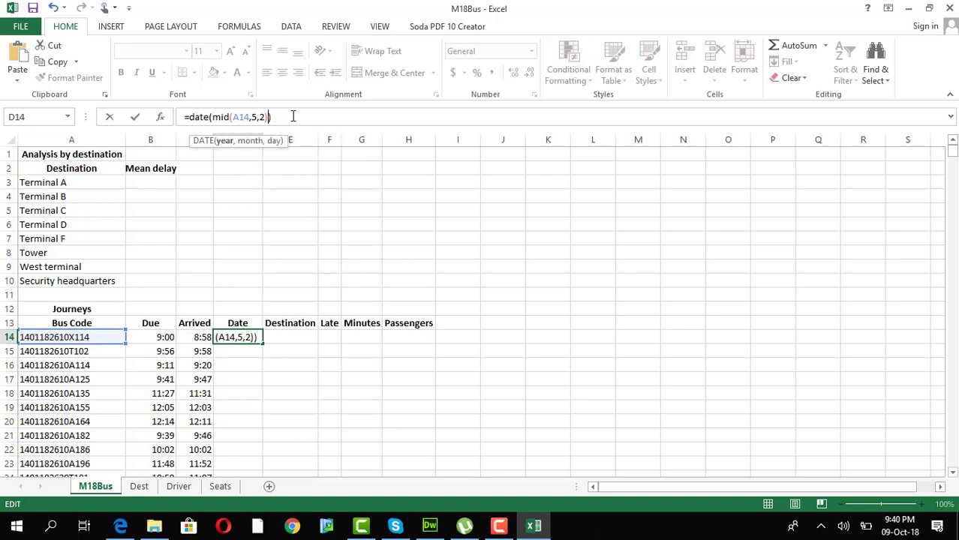
text(,mid()
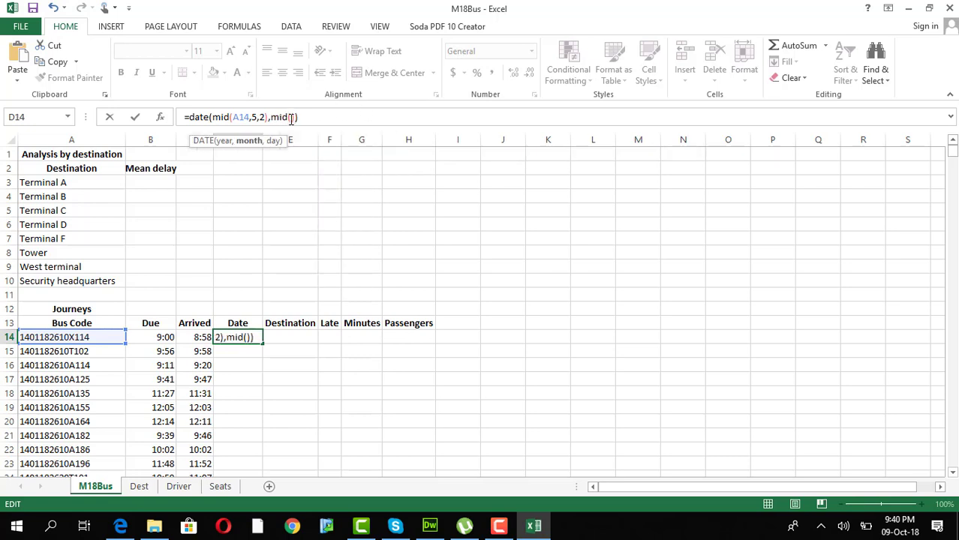
click(291, 118)
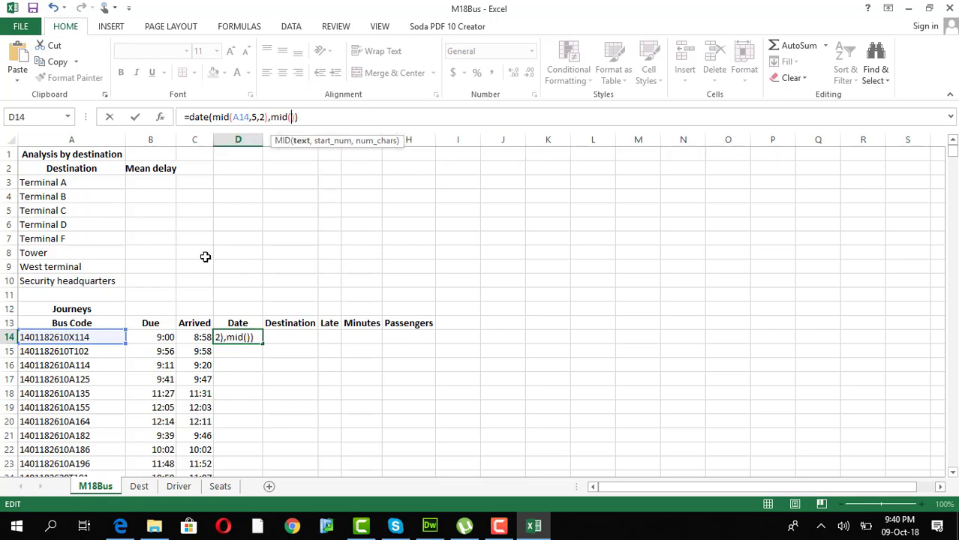
click(48, 337)
text(,)
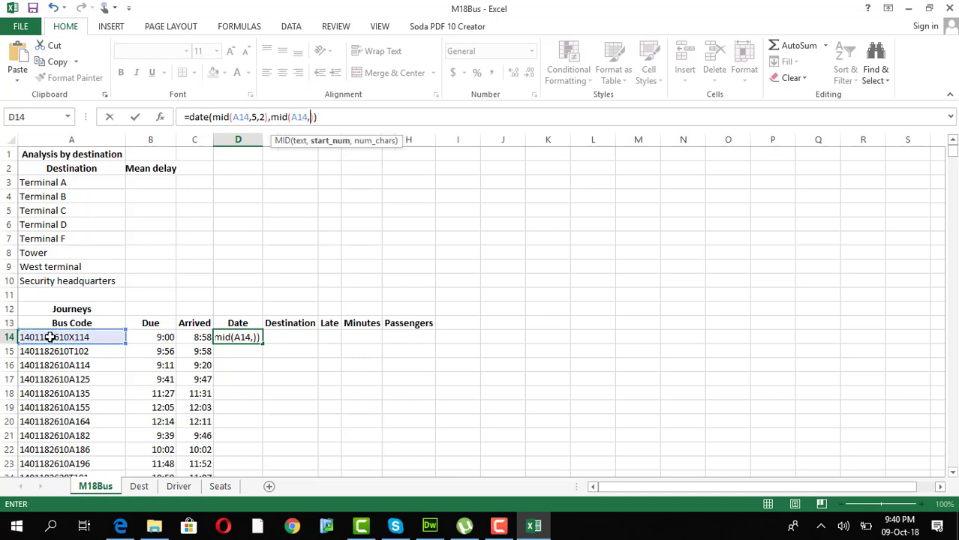
text(3,2)
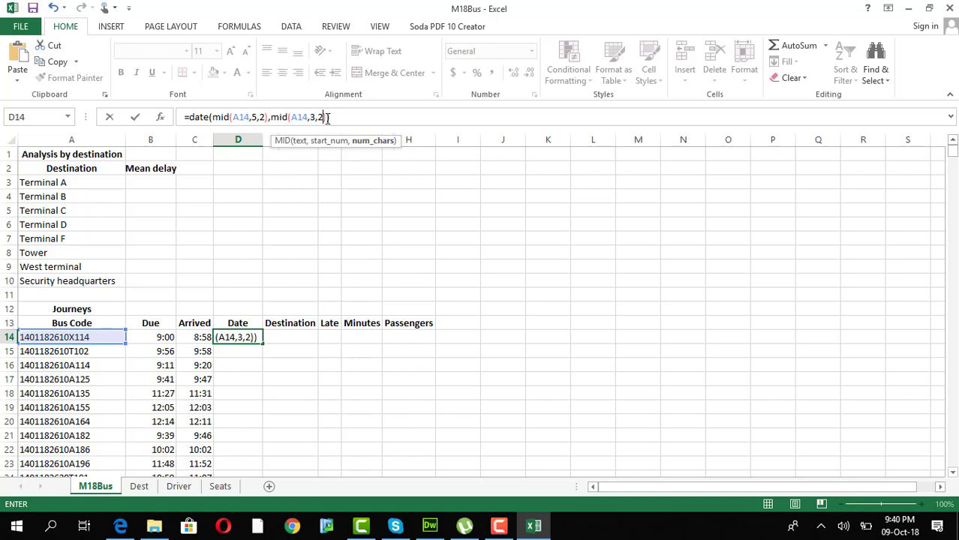
text(),)
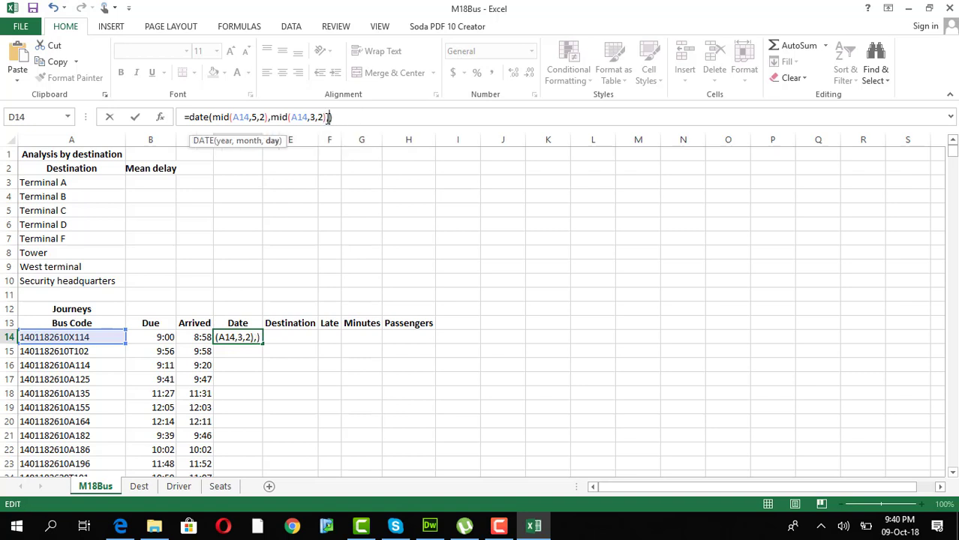
Step: Complete the D14 formula with LEFT(A14,2) as the day argument and fill it down the Date column for every journey
text(left)
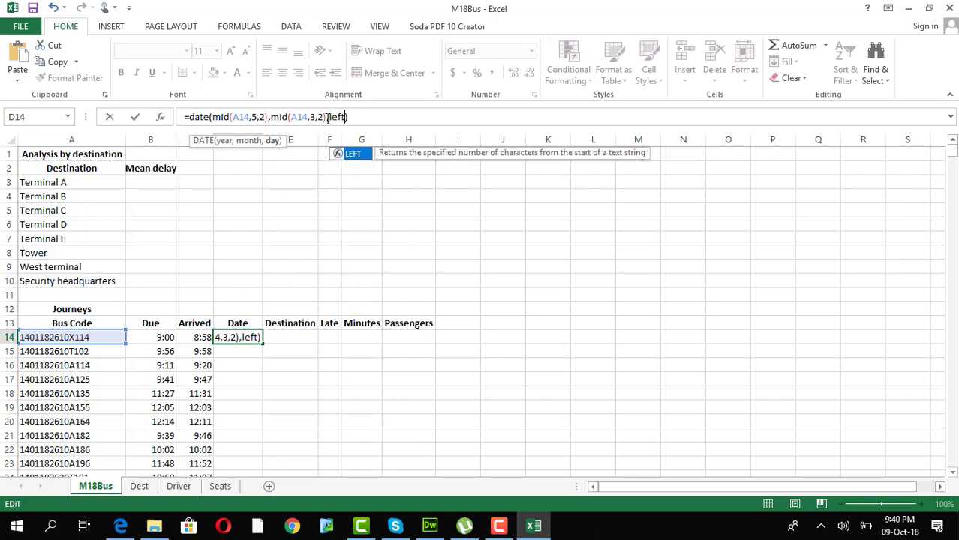
text(())
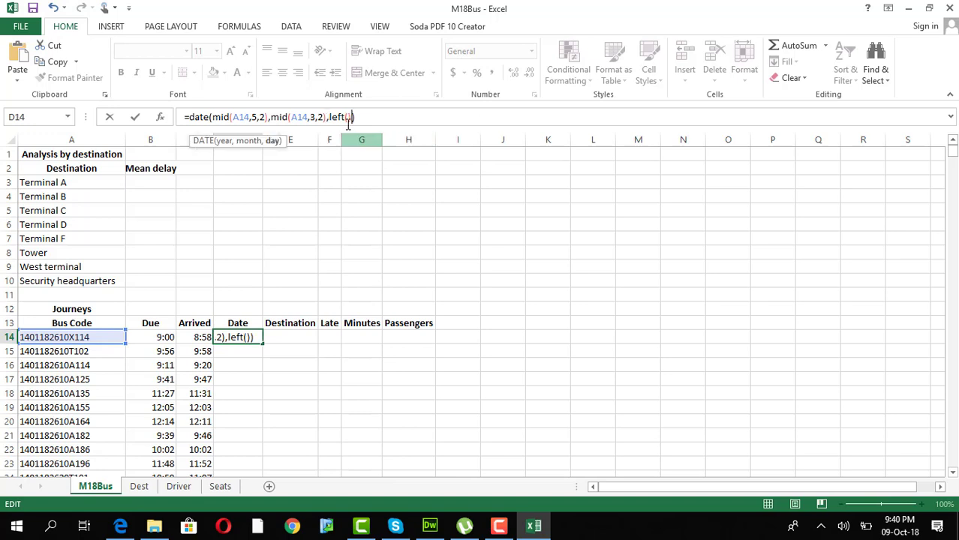
click(85, 338)
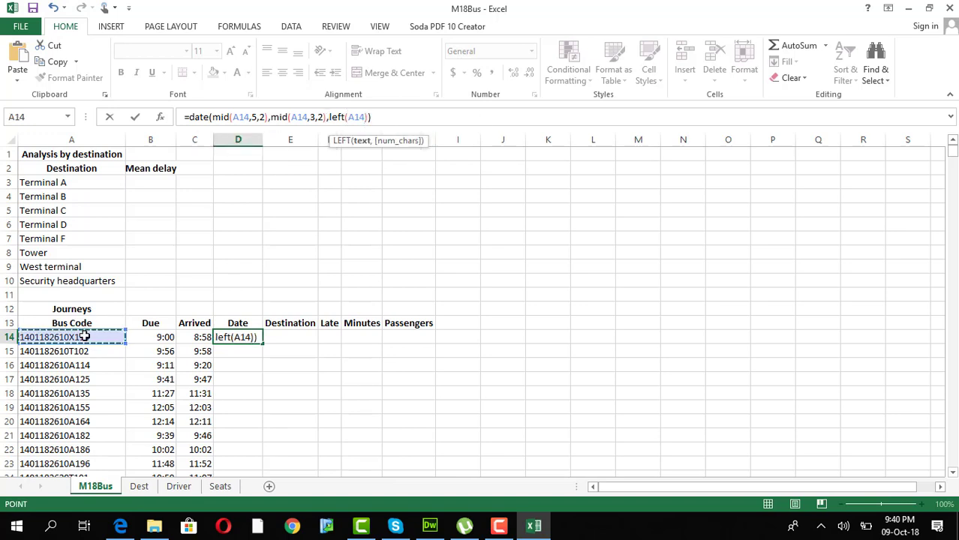
text(,2)
key(Return)
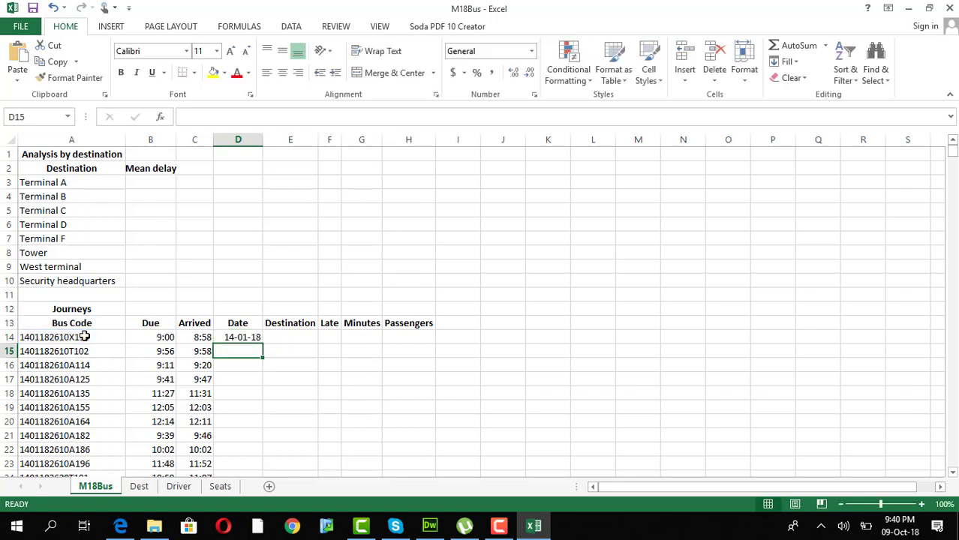
click(232, 338)
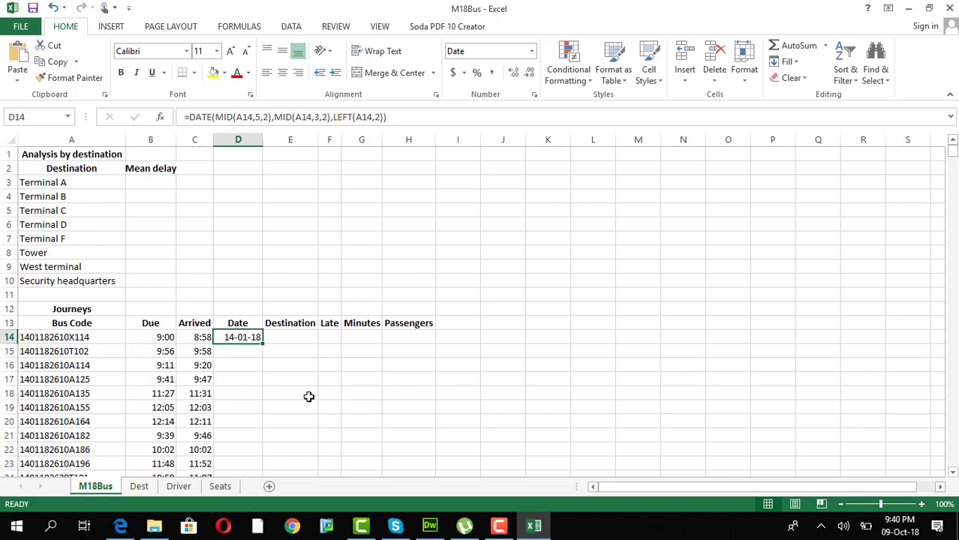
double_click(264, 345)
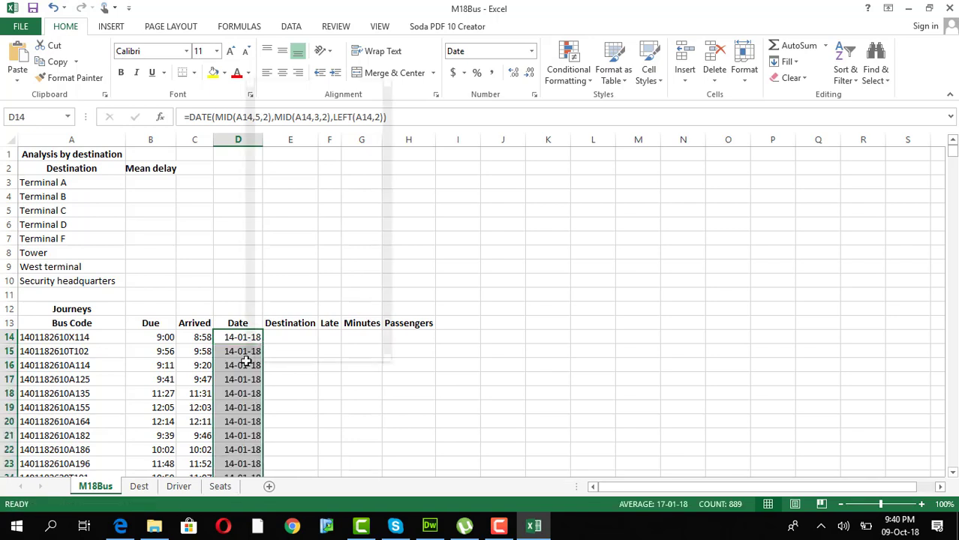
Step: Check the required date style in the question paper, format the dates as 14 March 2012 with the English (United Kingdom) locale, and autofit column D
click(315, 300)
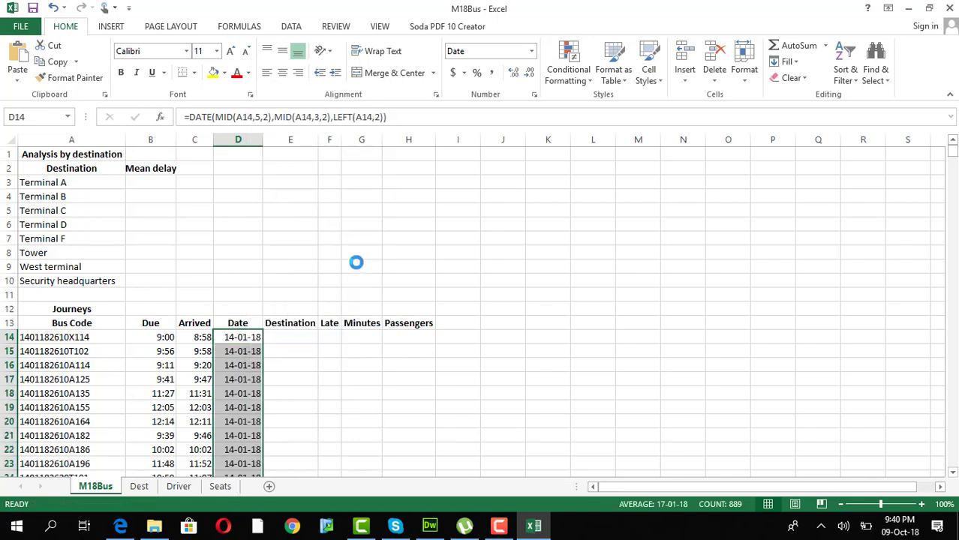
click(122, 527)
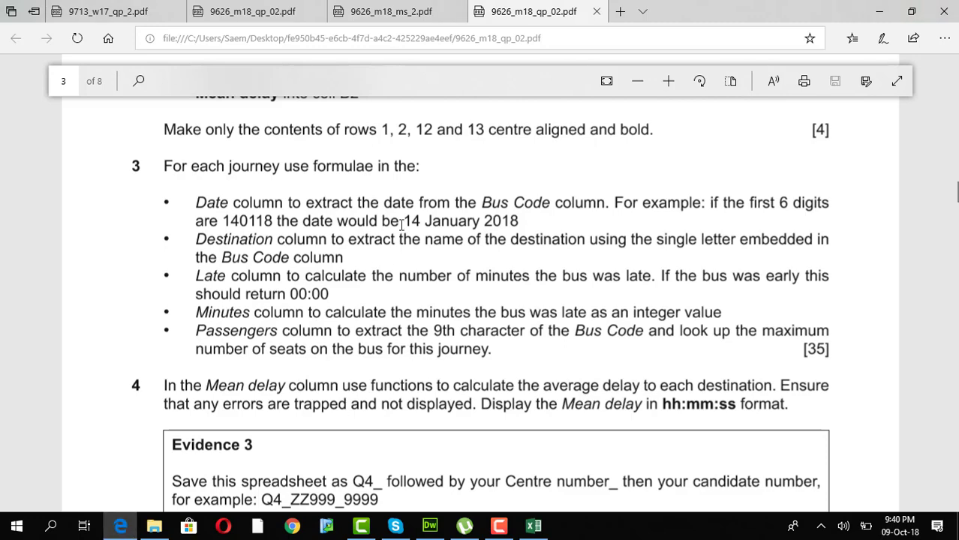
click(533, 527)
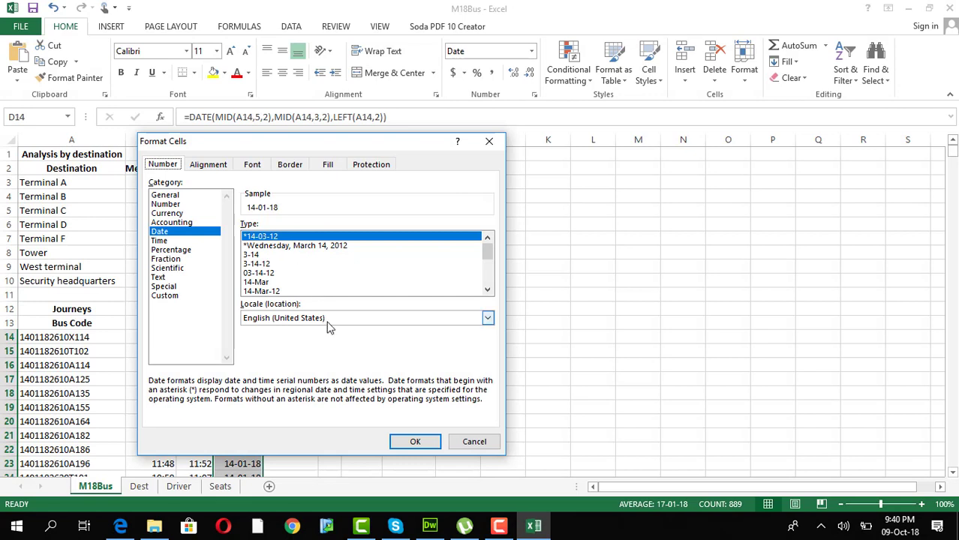
click(327, 318)
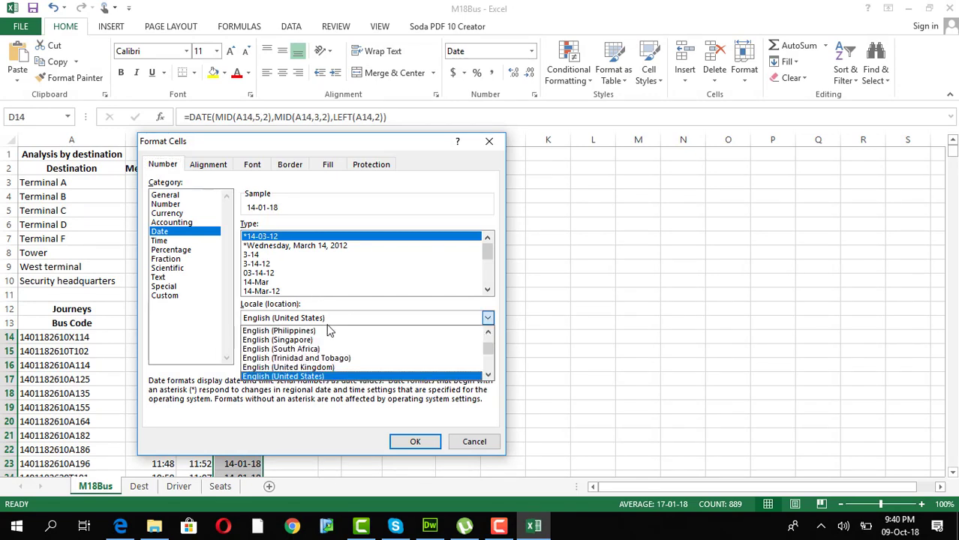
click(329, 368)
click(291, 283)
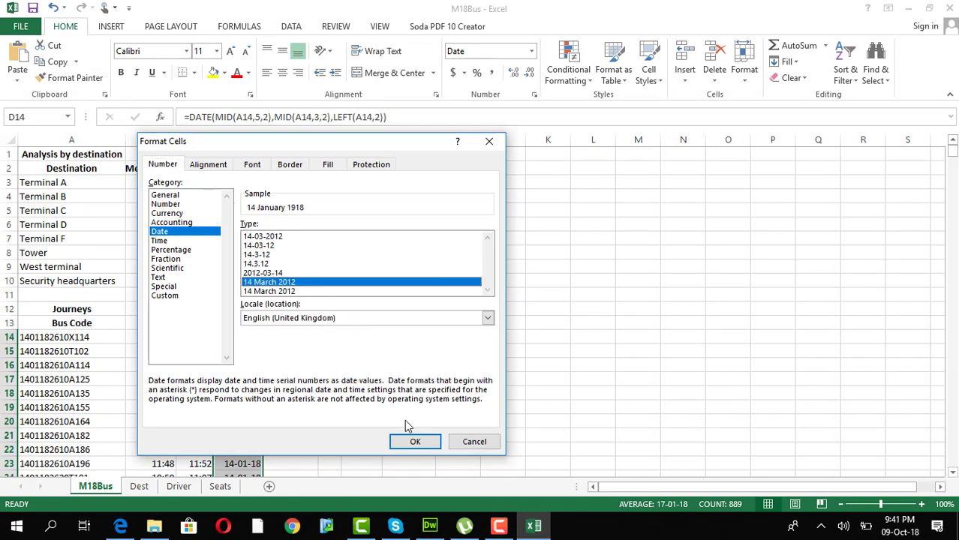
click(415, 442)
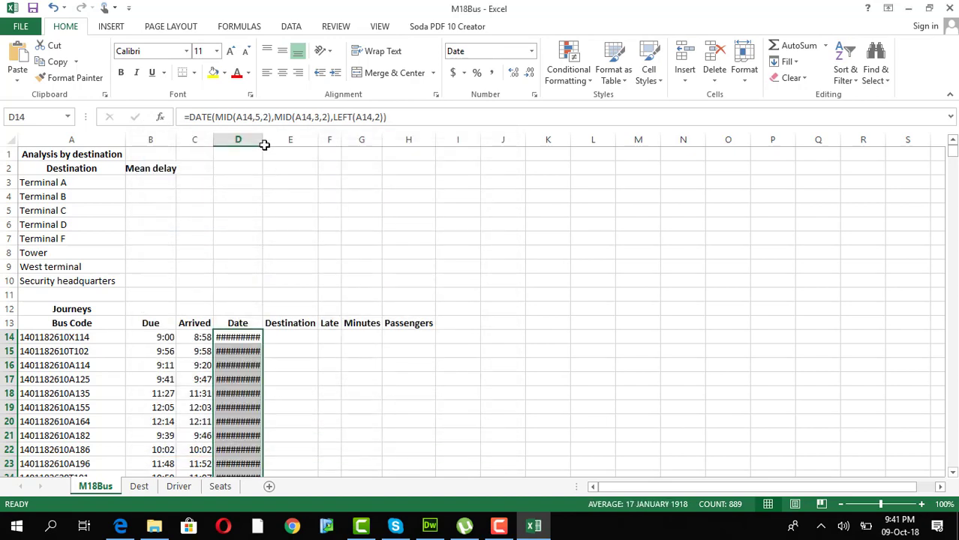
double_click(264, 140)
Step: Review the Date column and add +100 to the year argument of the date formula in D14
click(273, 351)
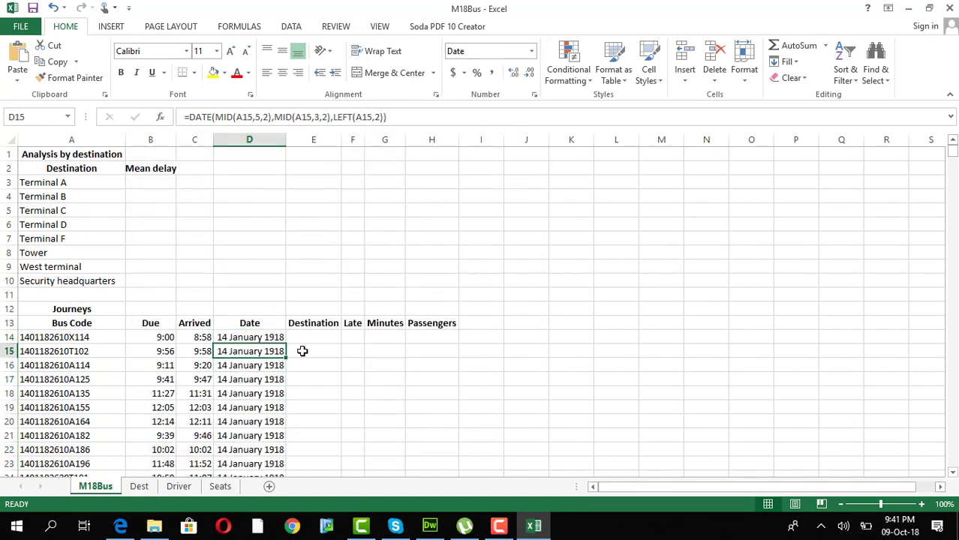
scroll(288, 342, down, 1)
click(270, 296)
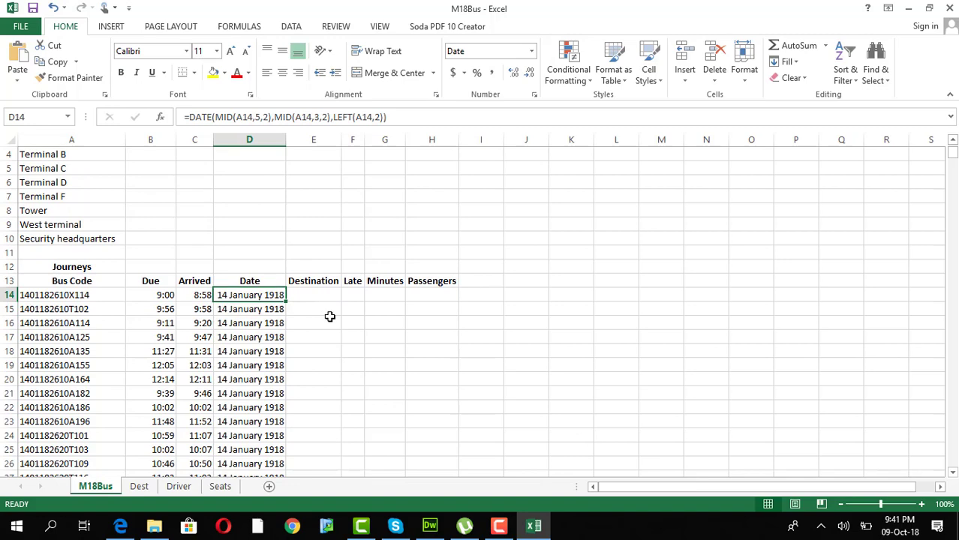
scroll(347, 338, down, 16)
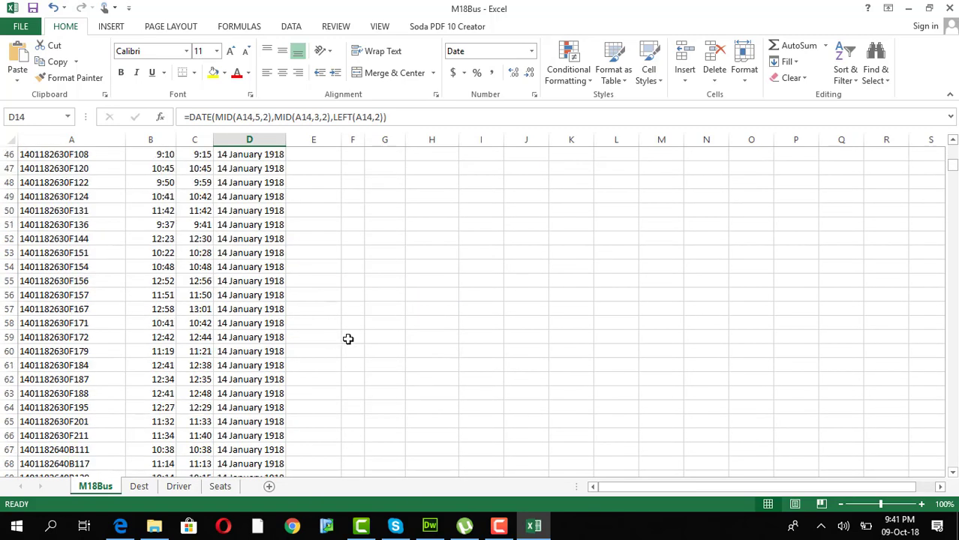
scroll(353, 329, up, 10)
scroll(352, 329, up, 6)
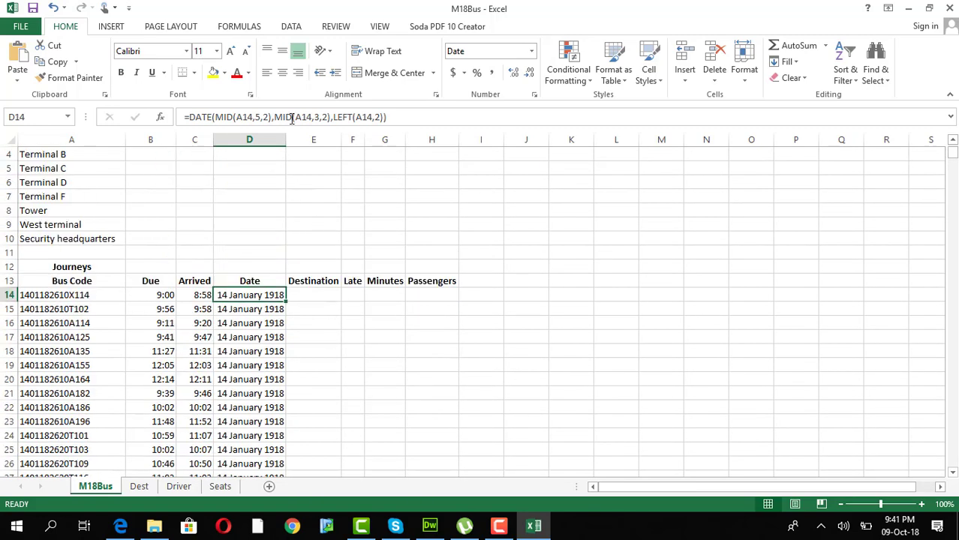
click(218, 117)
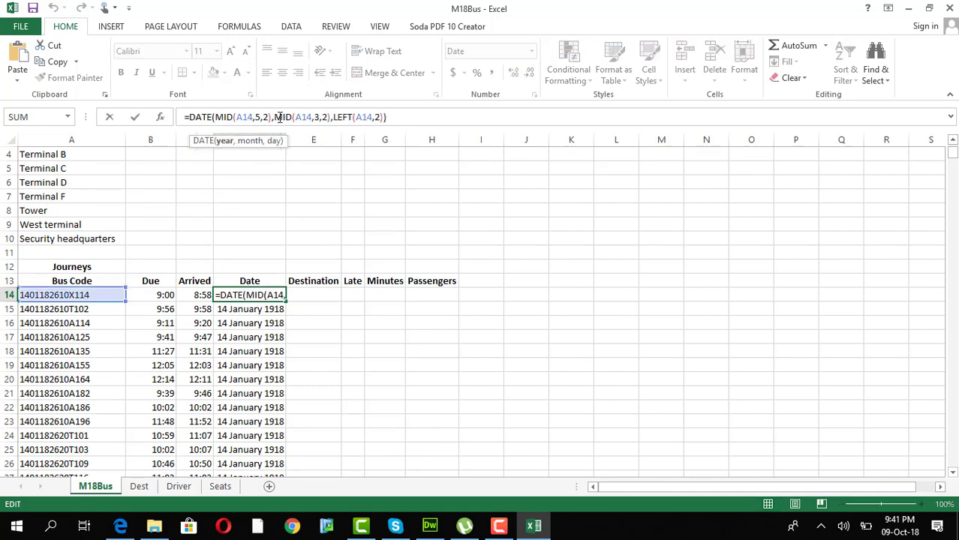
key(Left)
text(+100)
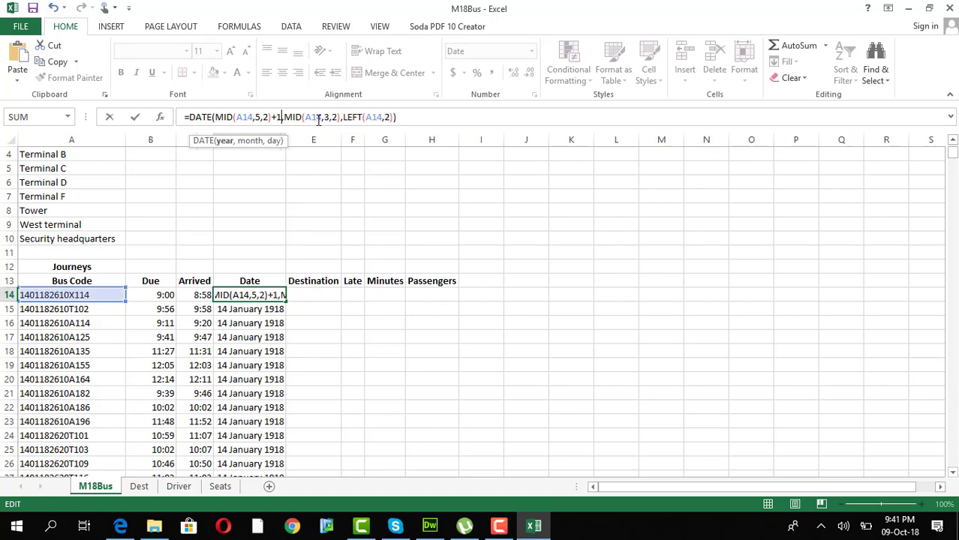
key(Return)
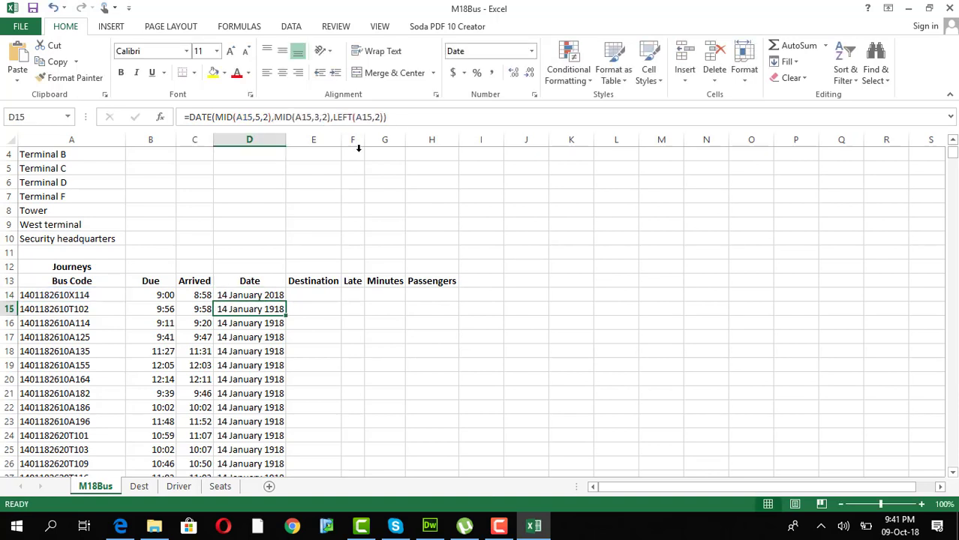
Step: Fill the corrected date formula from D14 down the Date column for every journey
click(274, 294)
double_click(285, 301)
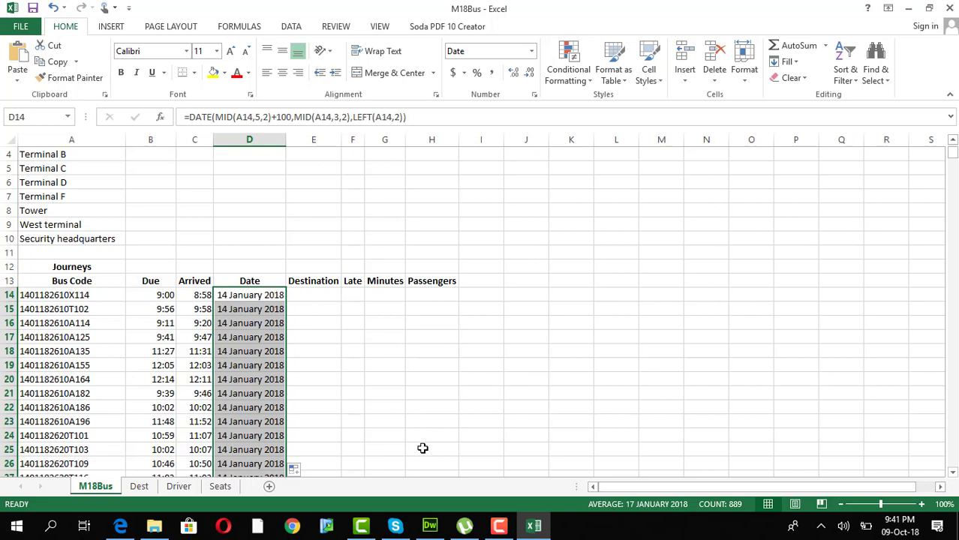
click(499, 525)
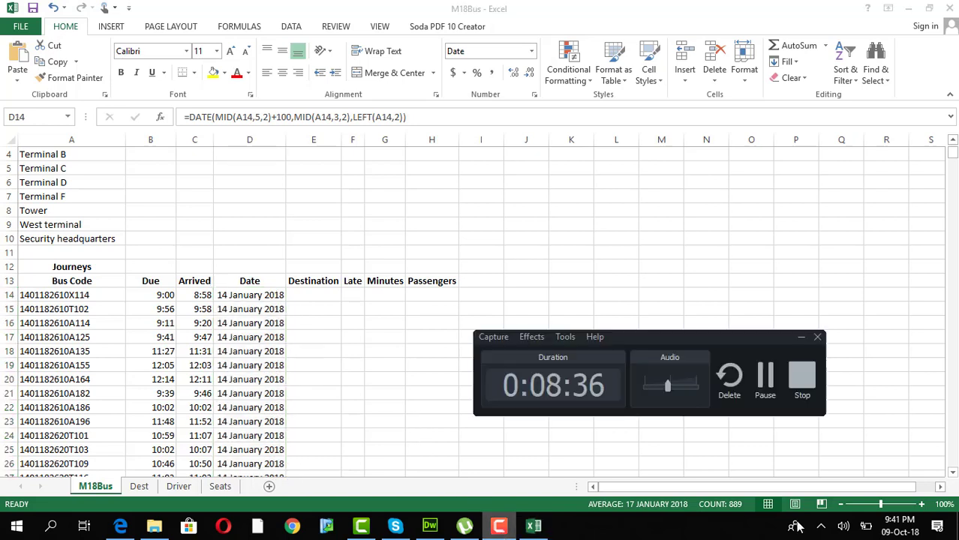
click(765, 379)
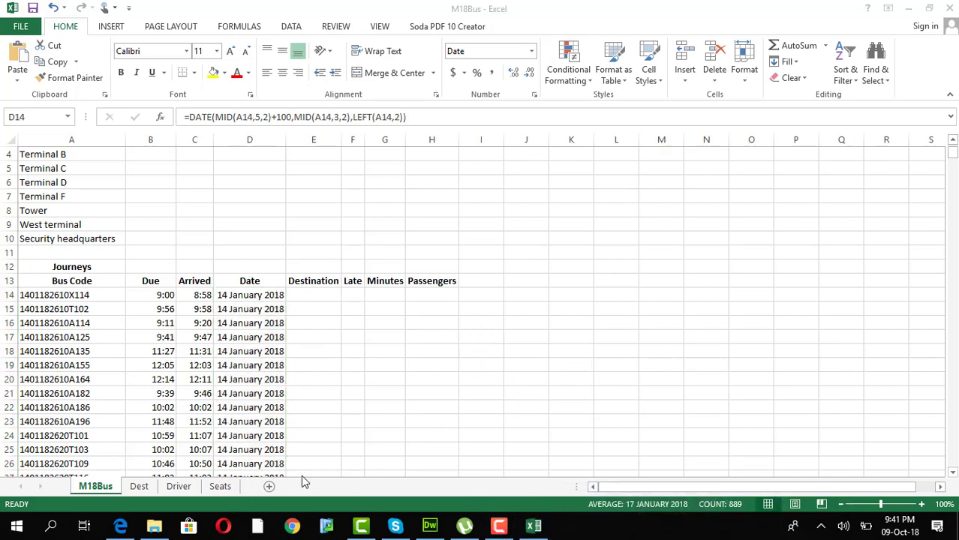
click(499, 525)
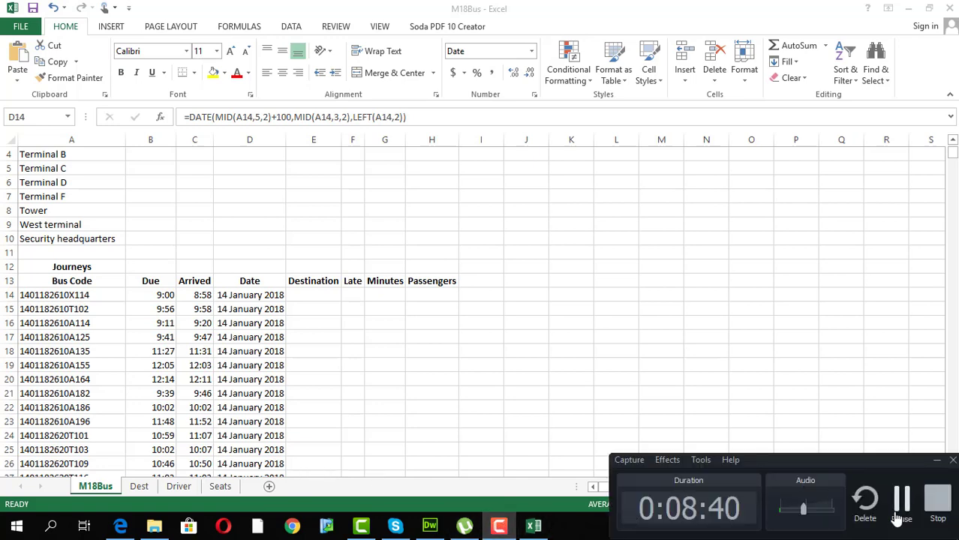
click(899, 497)
Step: Read the Destination column requirement in the question paper and enter =MID(A14,11,1) in E14
click(120, 525)
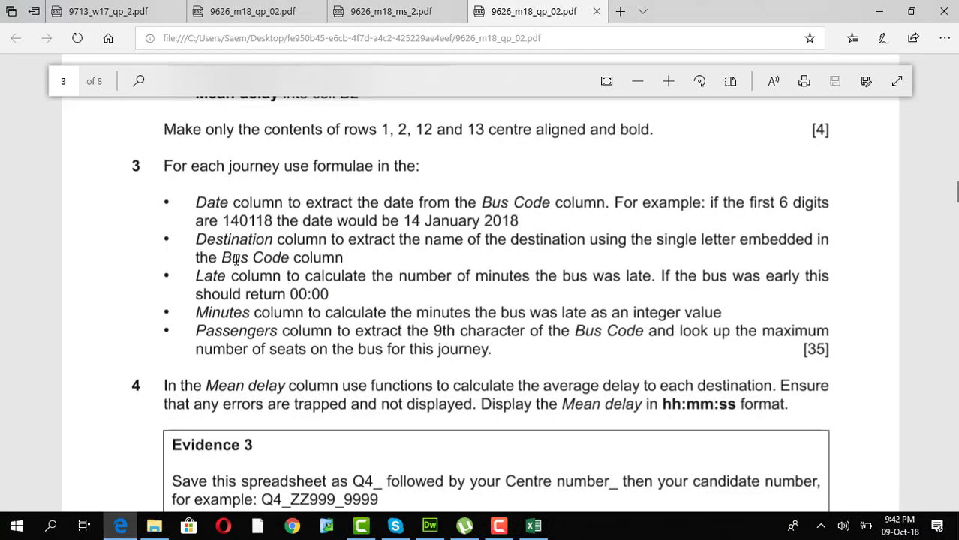
drag(194, 208, 237, 204)
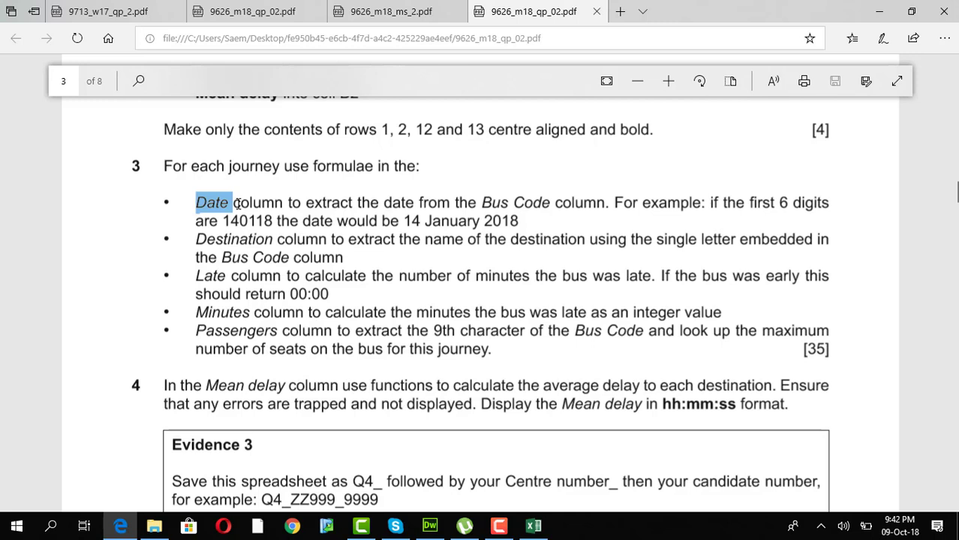
click(202, 239)
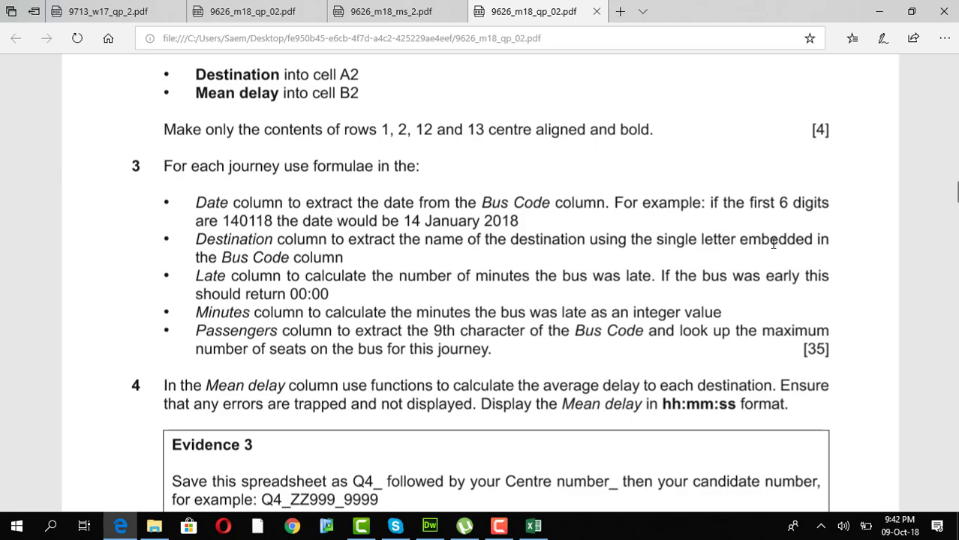
click(534, 526)
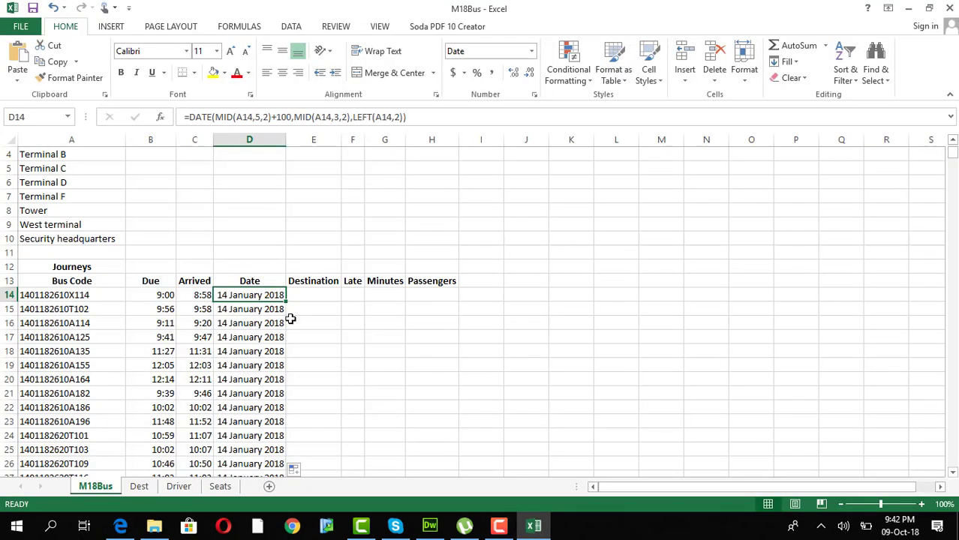
click(306, 297)
click(239, 116)
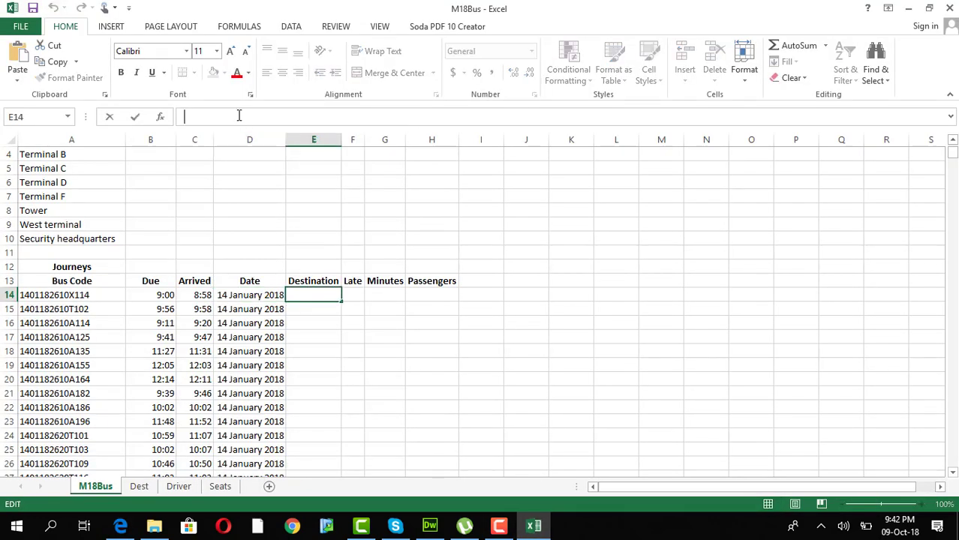
text(=mid())
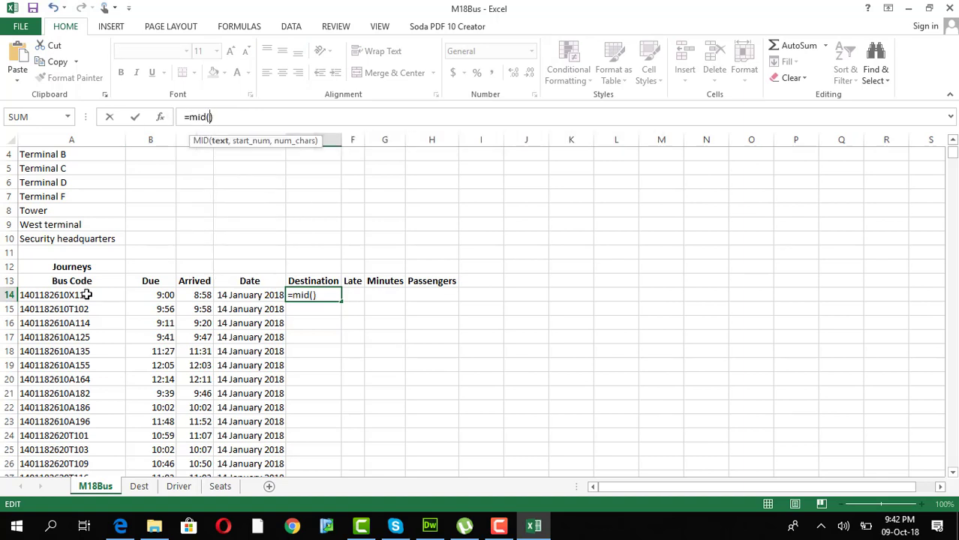
click(58, 296)
text(,)
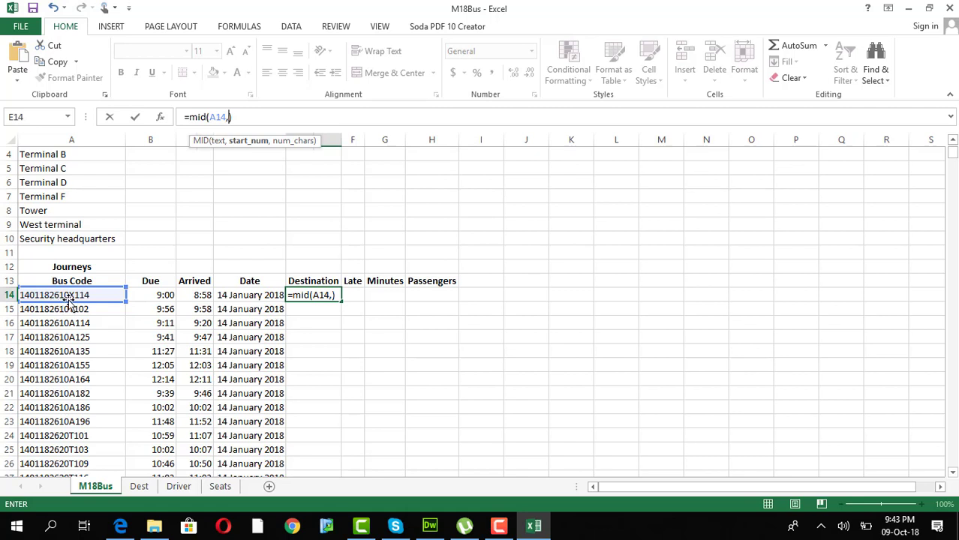
text(11,1)
key(Return)
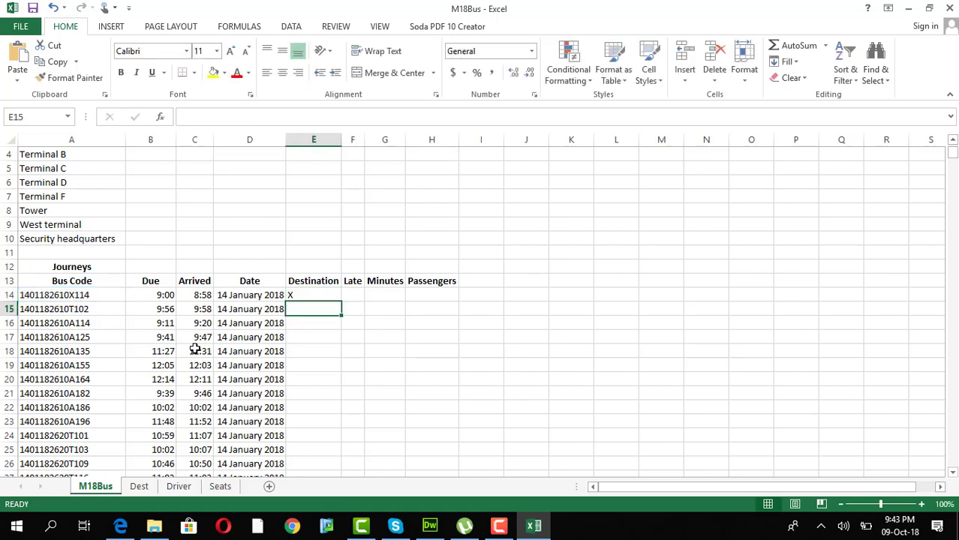
Step: Fill the E14 formula down the Destination column and reread the task 3 requirements in the question paper
click(302, 294)
double_click(343, 301)
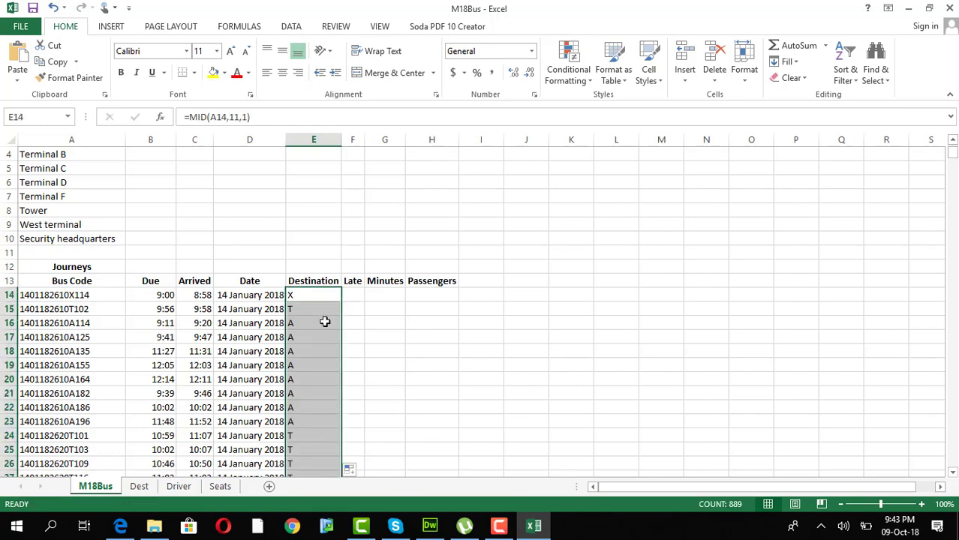
click(120, 525)
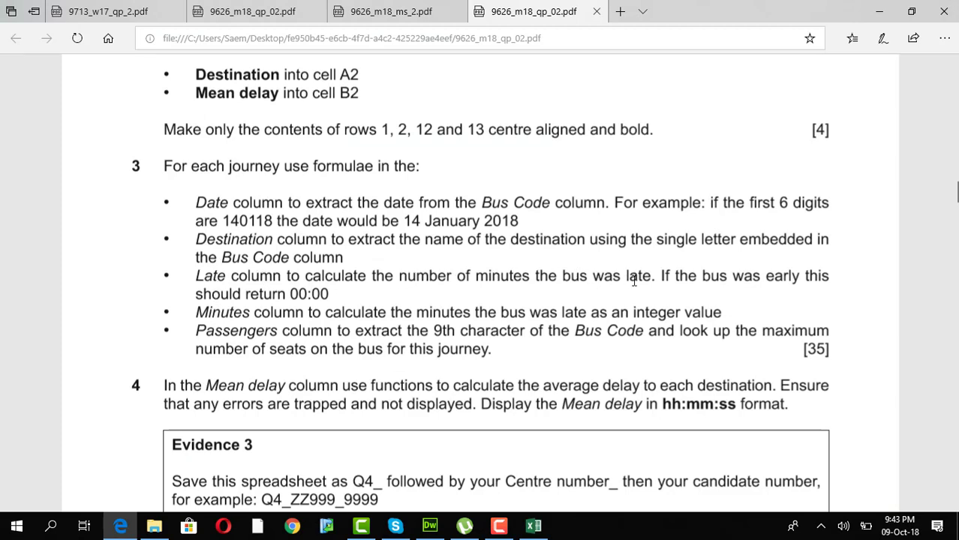
click(534, 525)
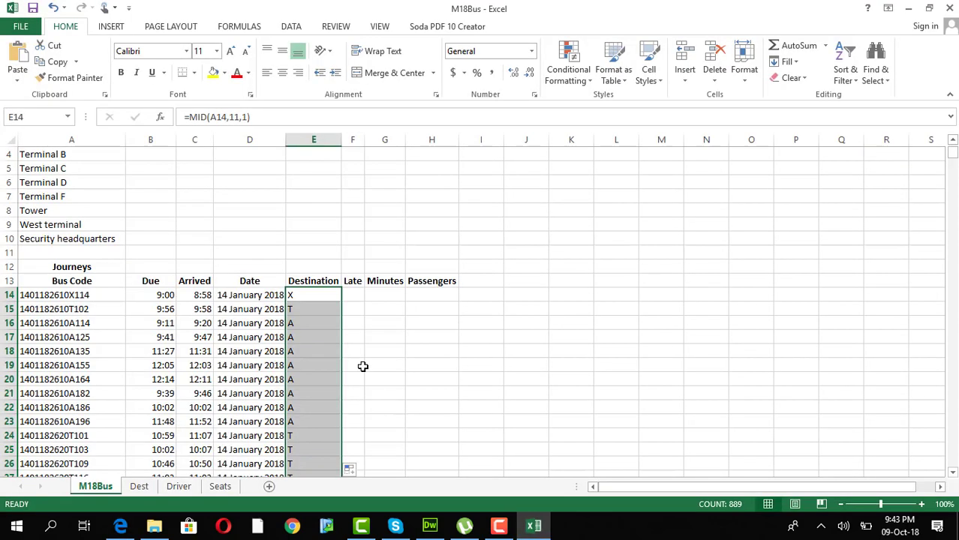
click(355, 295)
click(357, 294)
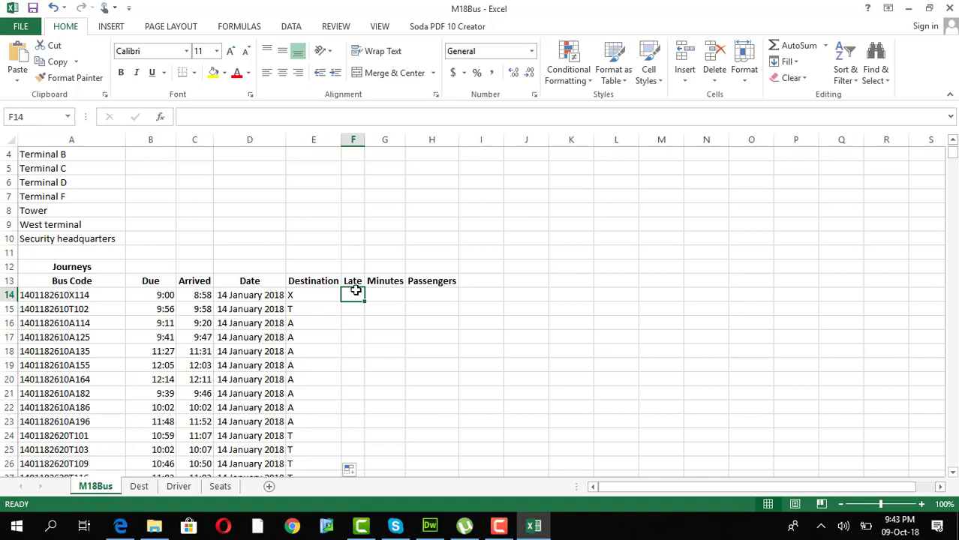
click(122, 529)
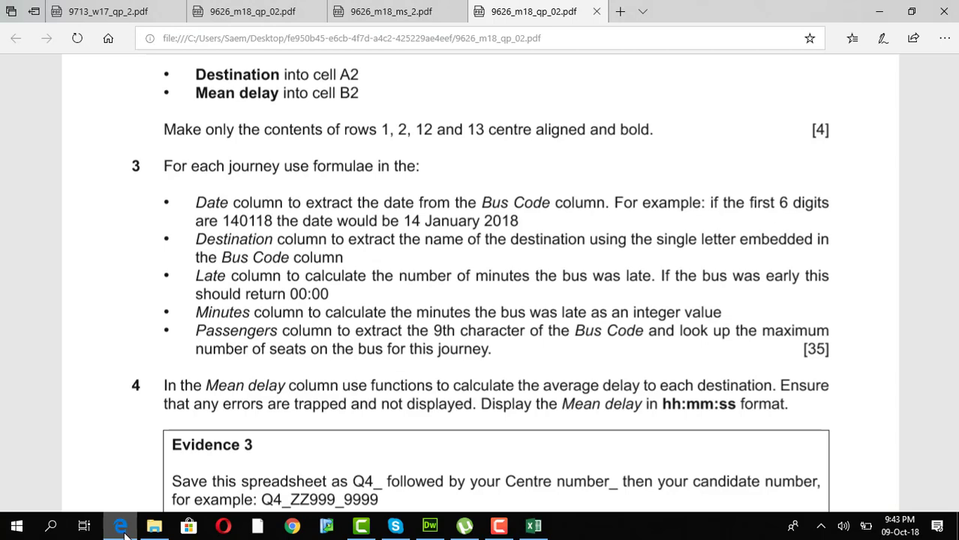
click(120, 529)
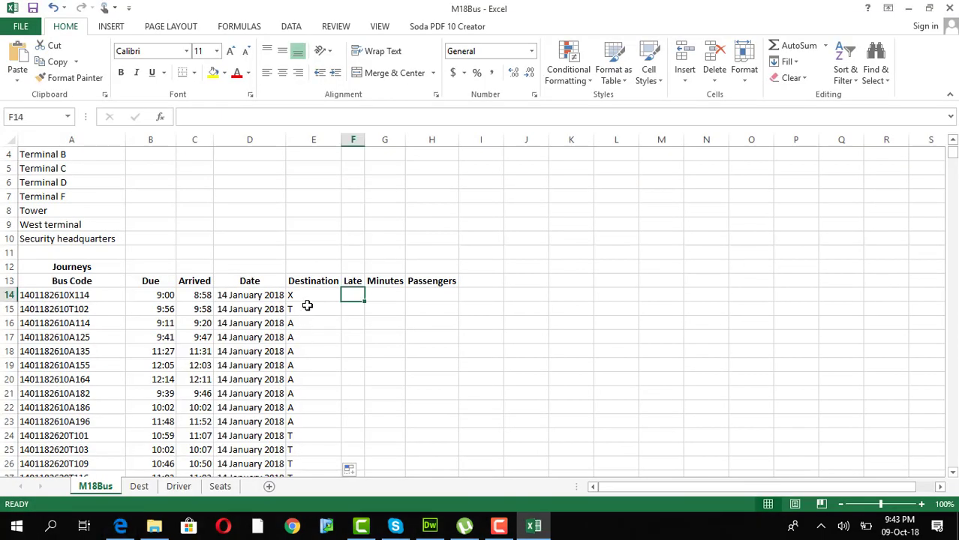
Step: Copy the MID(A14,11,1) expression from the formula in E14
click(306, 295)
drag(249, 119, 188, 116)
key(ctrl+c)
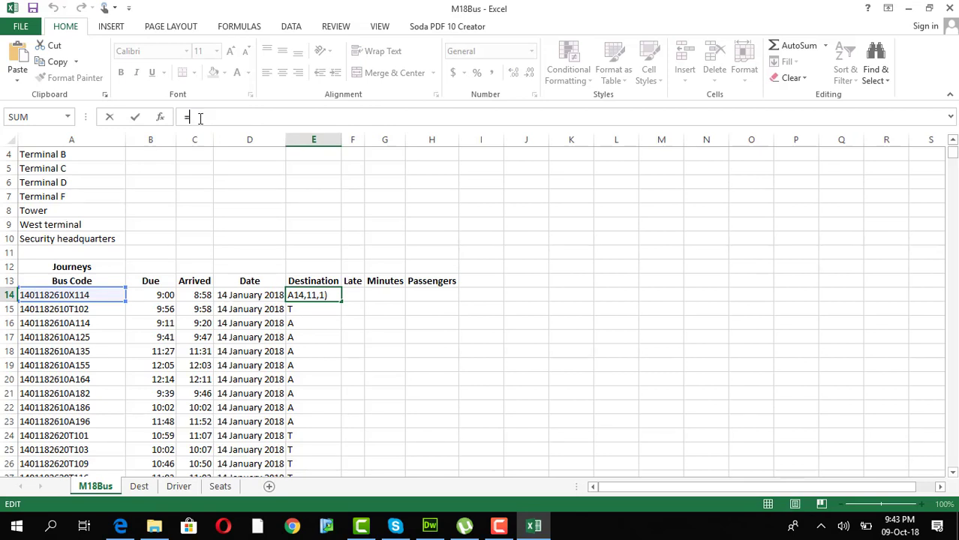
key(BackSpace)
text(vlook)
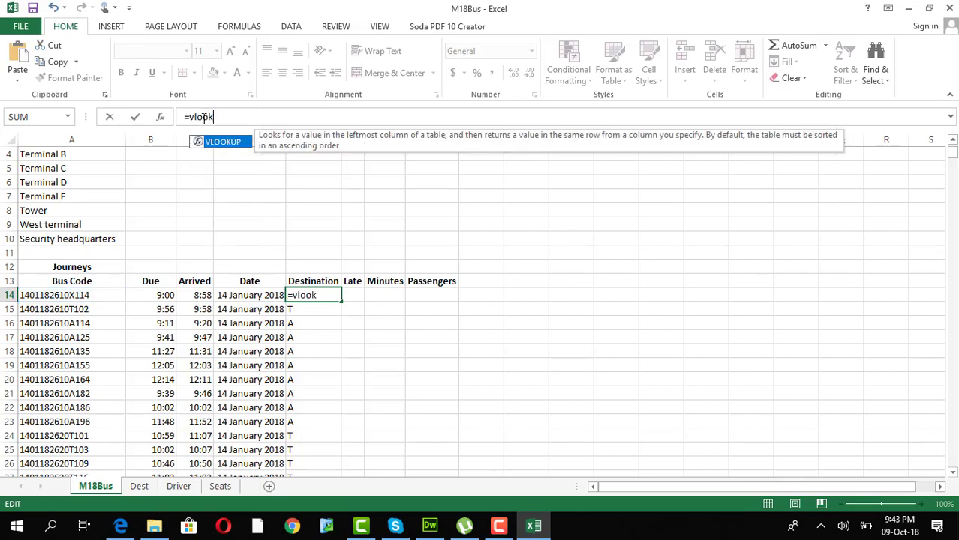
key(Escape)
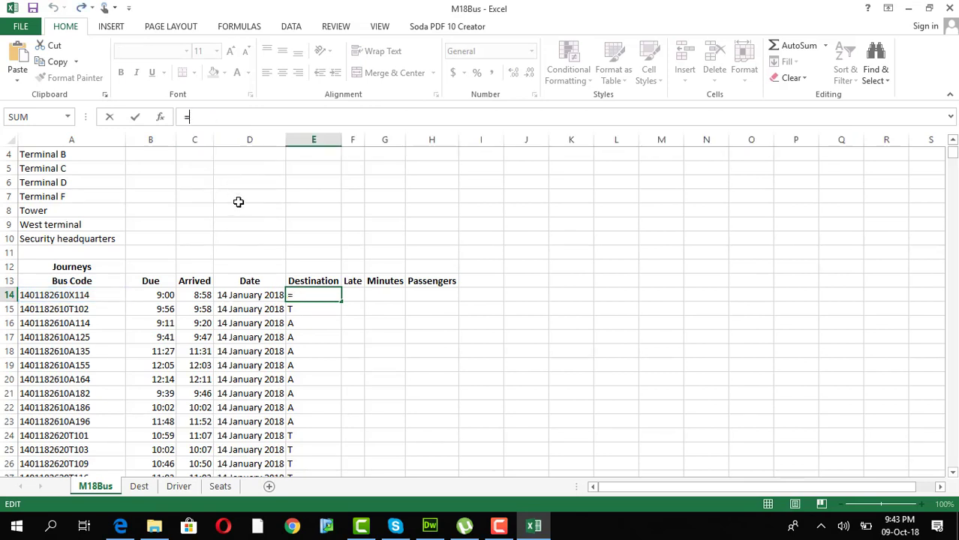
key(Escape)
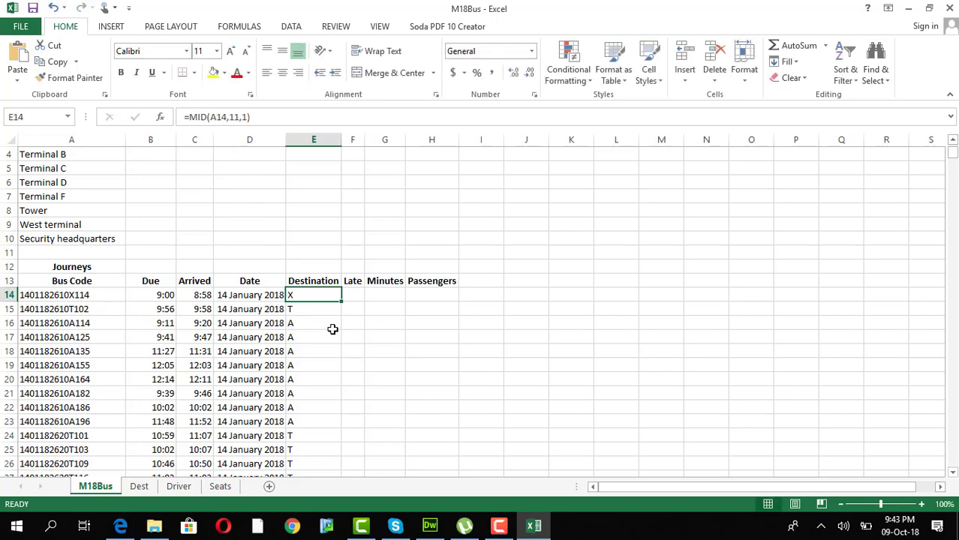
click(333, 329)
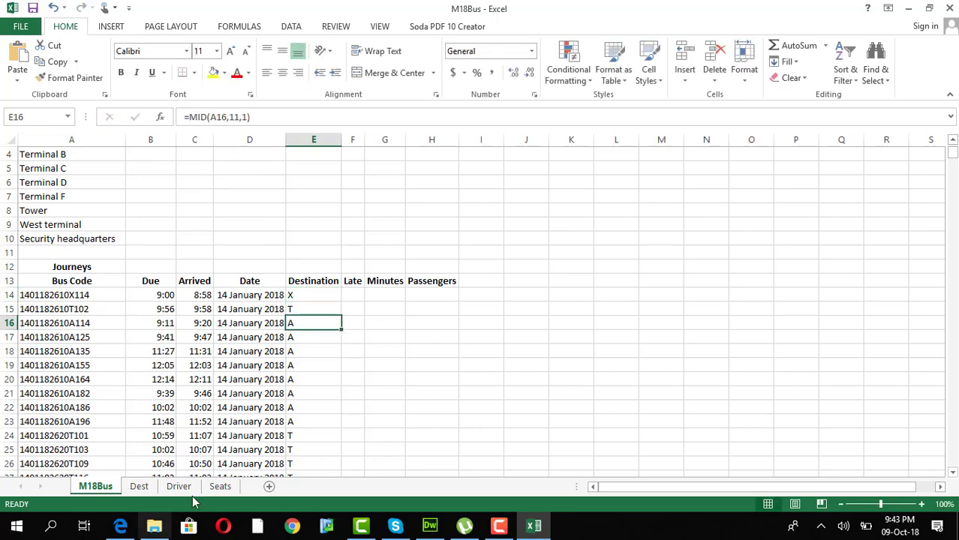
Step: Recheck the Destination requirement in the question paper and replace the E14 formula with a VLOOKUP using MID(A14,11,1) as the lookup value
click(120, 526)
double_click(260, 276)
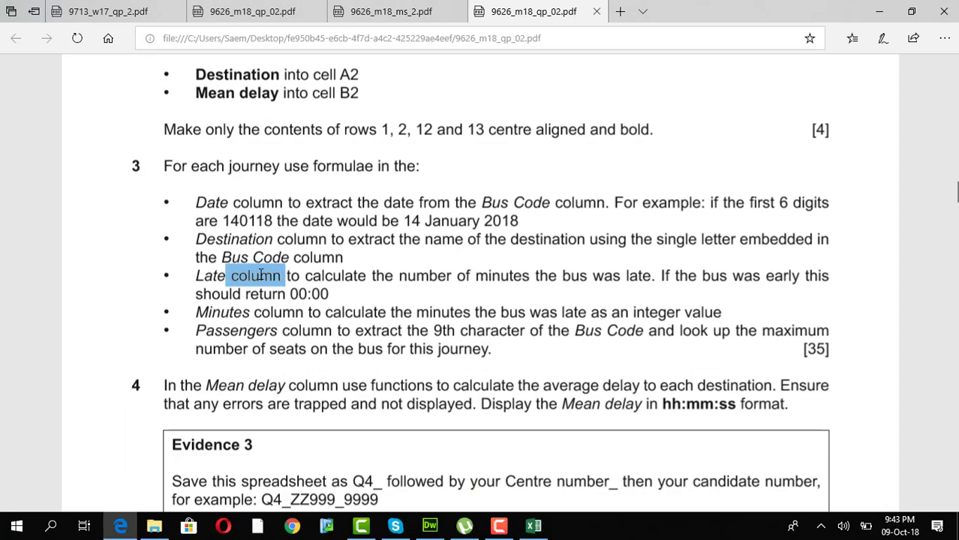
click(337, 239)
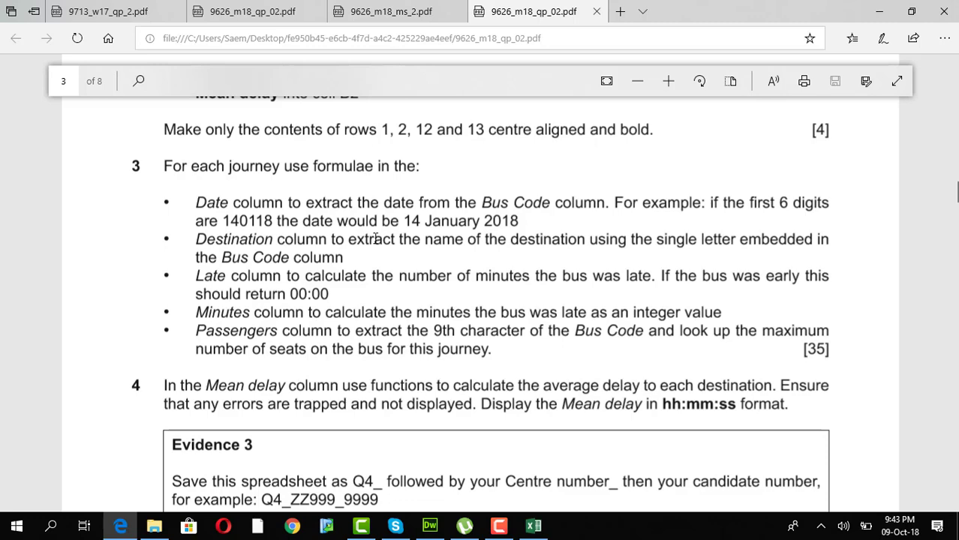
key(alt+Tab)
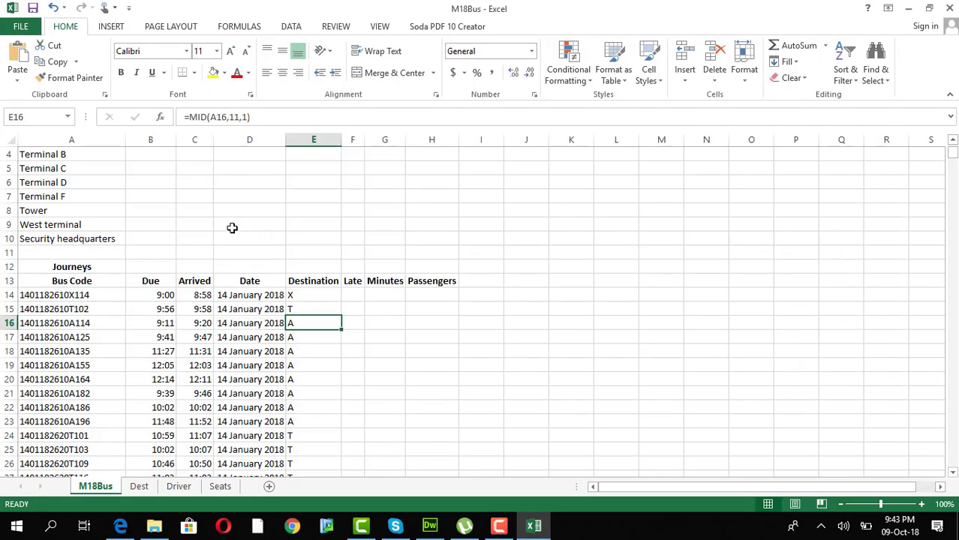
click(300, 292)
drag(242, 117, 187, 117)
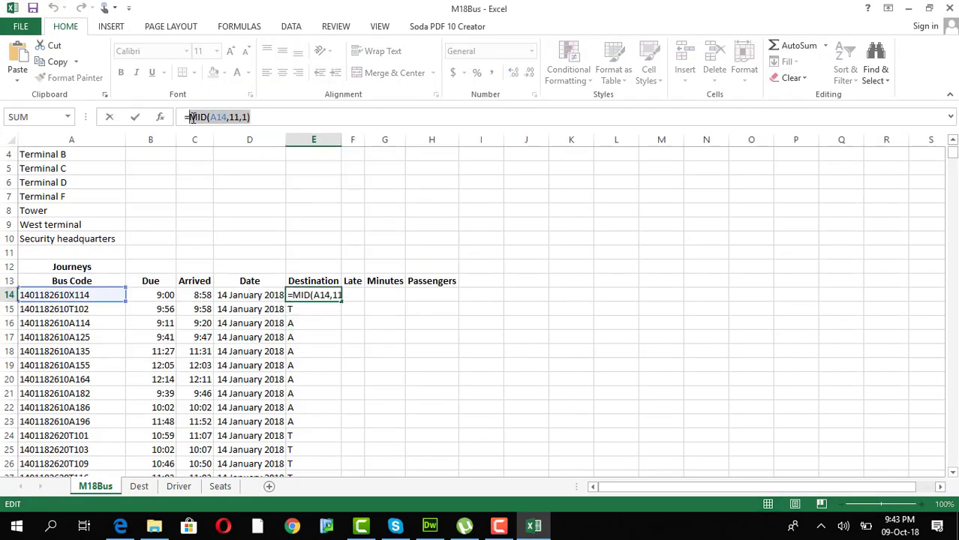
text(=vlookup)
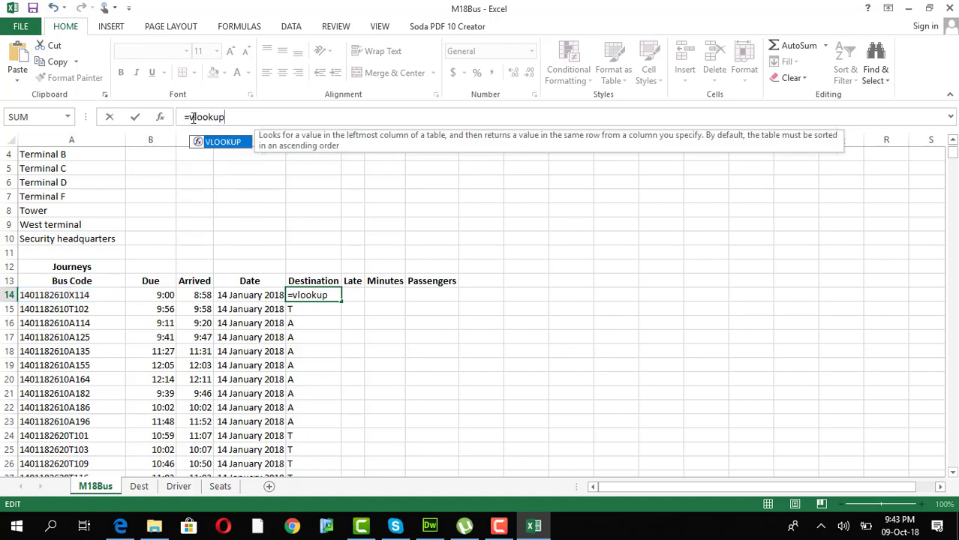
text(())
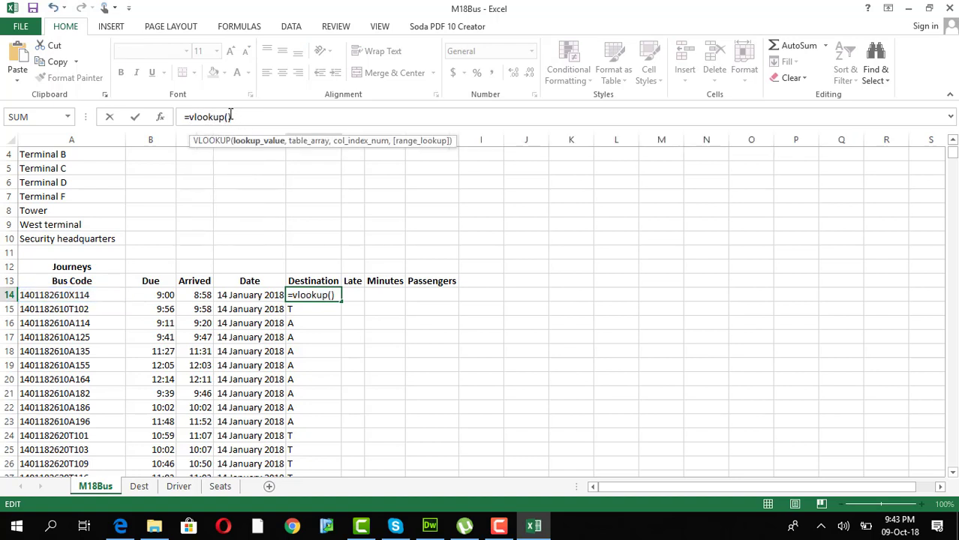
key(ctrl+v)
text(,)
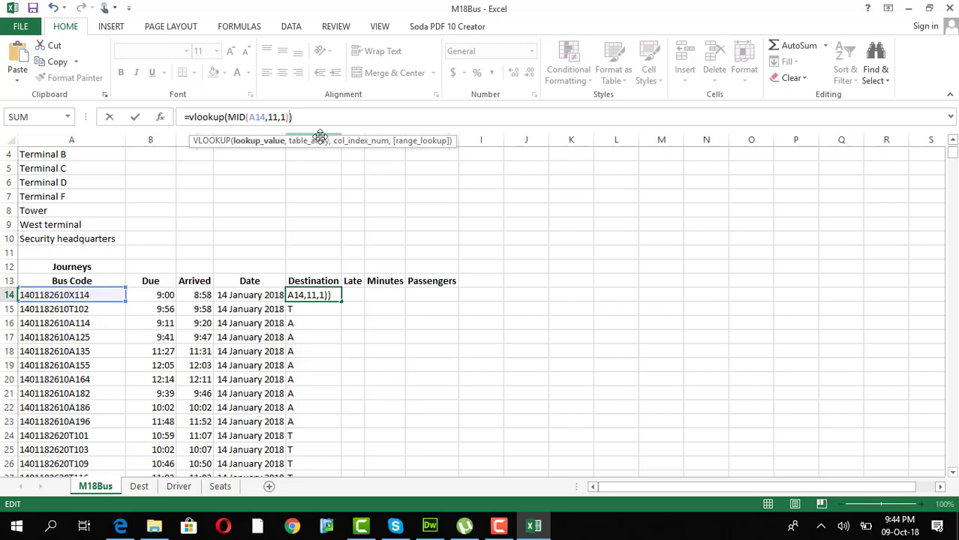
Step: Complete the E14 VLOOKUP with the absolute table range Dest!$A$2:$B$9, column index 2 and exact match 0
click(140, 486)
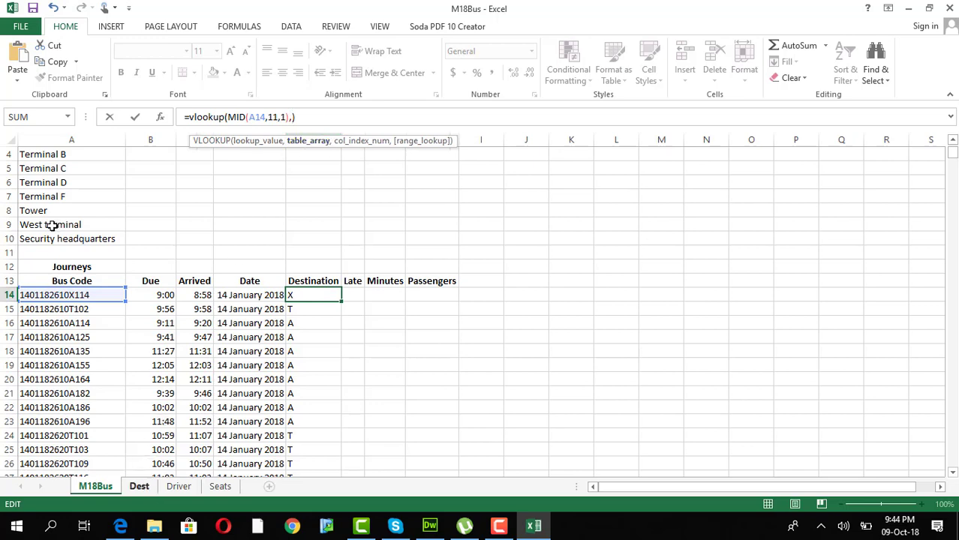
drag(94, 166, 158, 263)
key(F4)
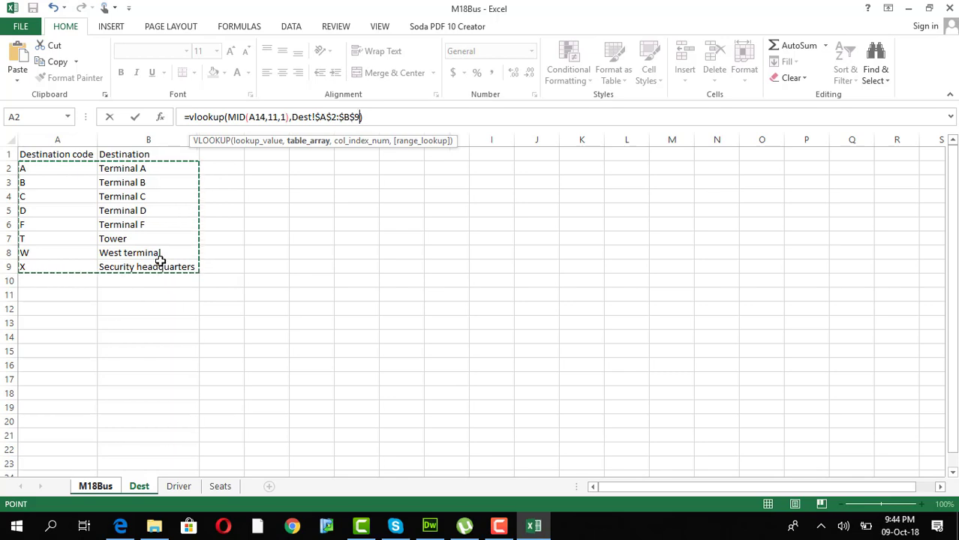
text(,2,0)
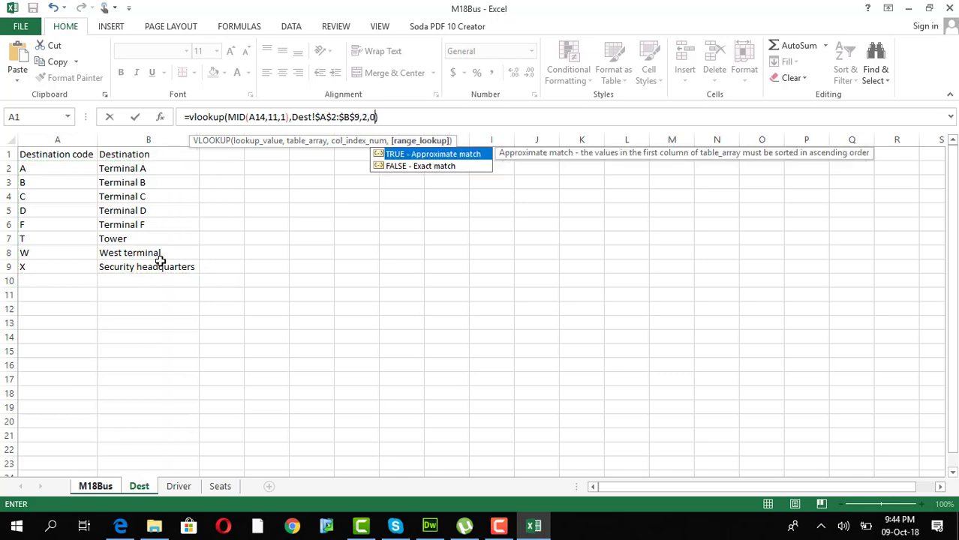
key(Return)
Step: Autofit column E and fill the VLOOKUP formula from E14 down the Destination column for every journey
click(321, 295)
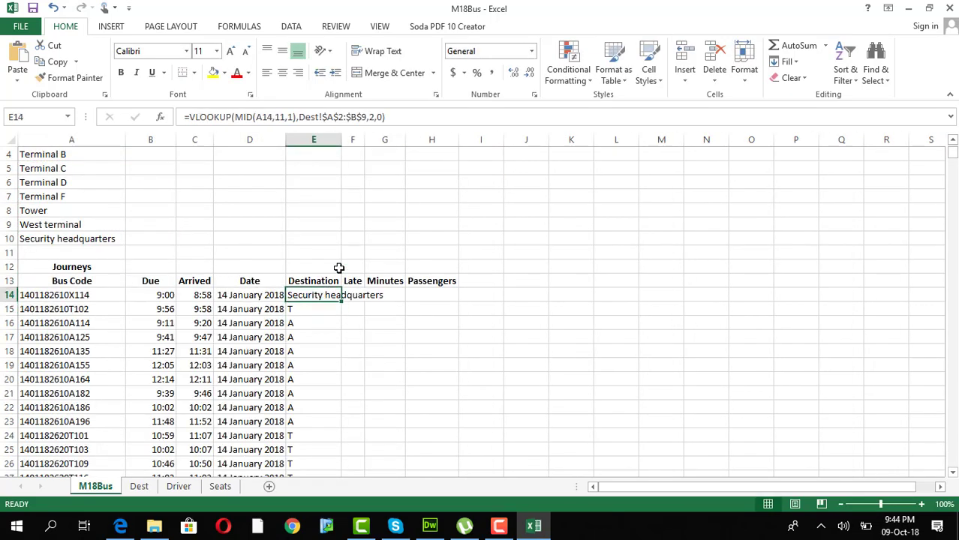
double_click(341, 142)
double_click(388, 300)
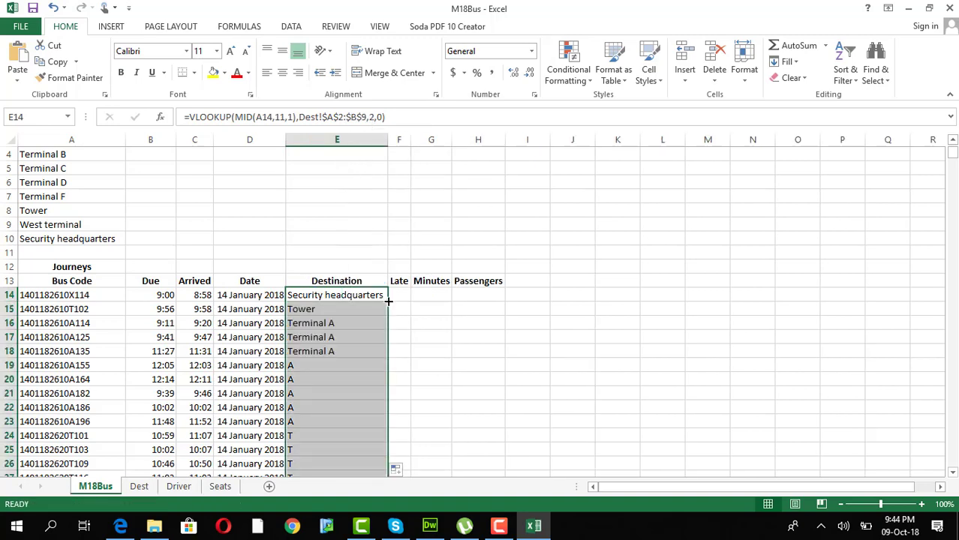
Step: Check the Late column requirement in the question paper and widen column F on the M18Bus sheet
click(382, 295)
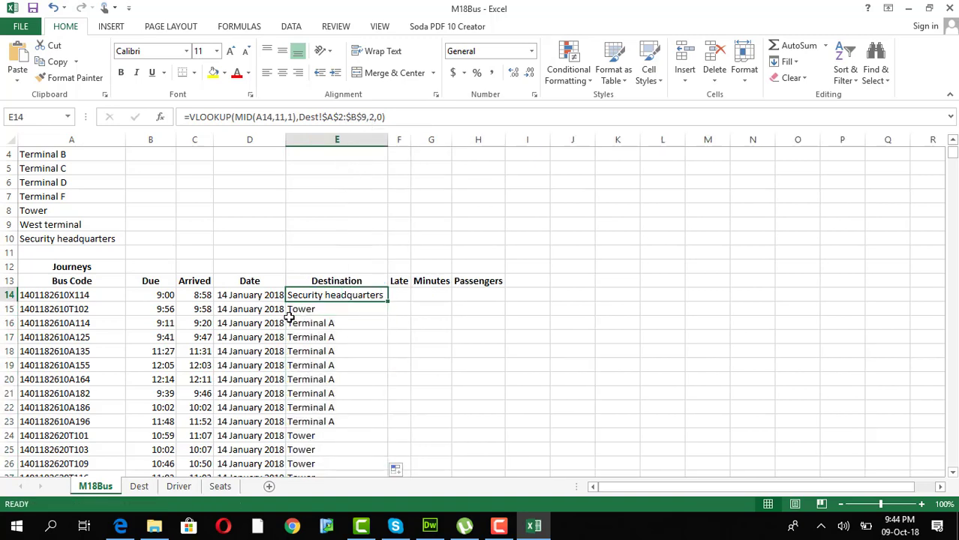
click(121, 527)
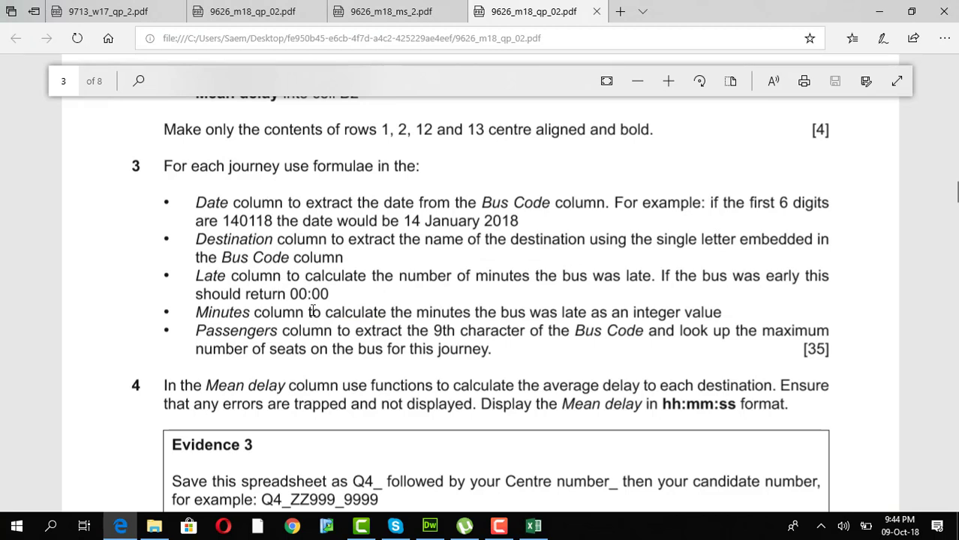
key(alt+Tab)
click(403, 295)
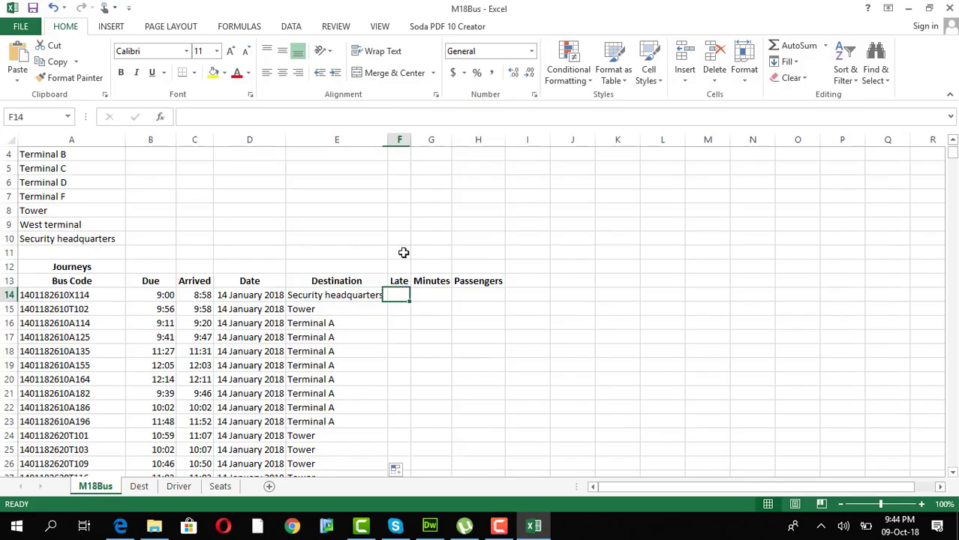
drag(411, 141, 417, 142)
drag(420, 142, 421, 142)
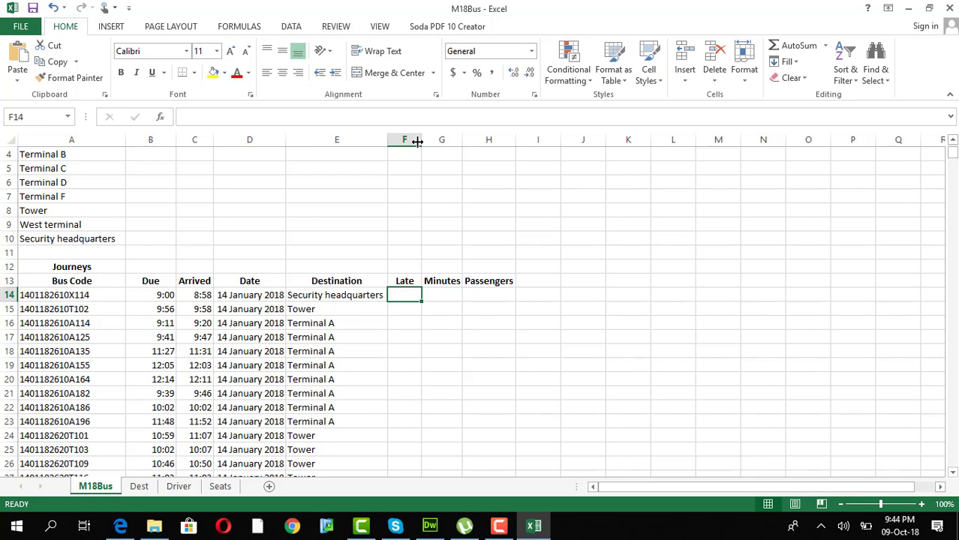
Step: Start an IF formula in F14 that tests whether the arrival time is later than the due time, C14>B14
click(329, 117)
text(=if())
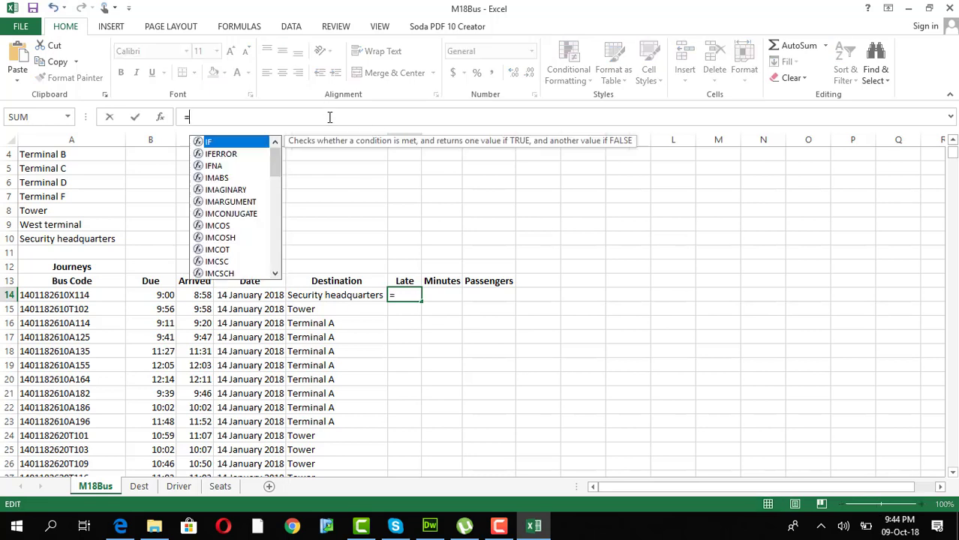
click(195, 123)
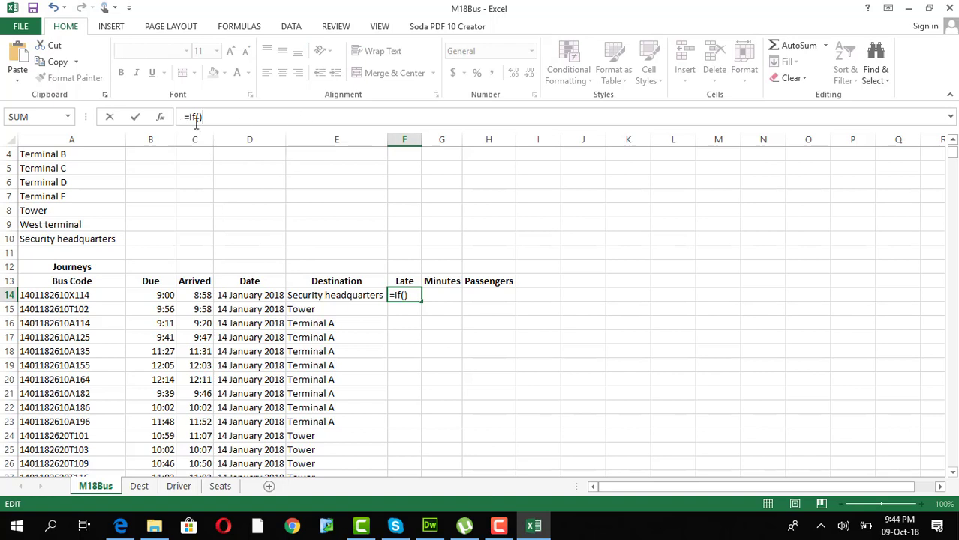
click(201, 118)
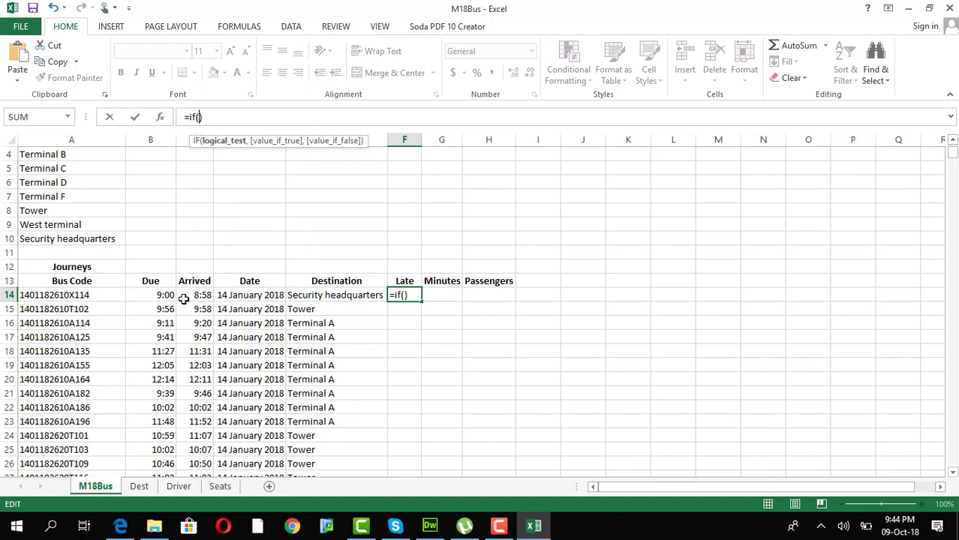
click(192, 295)
text(>)
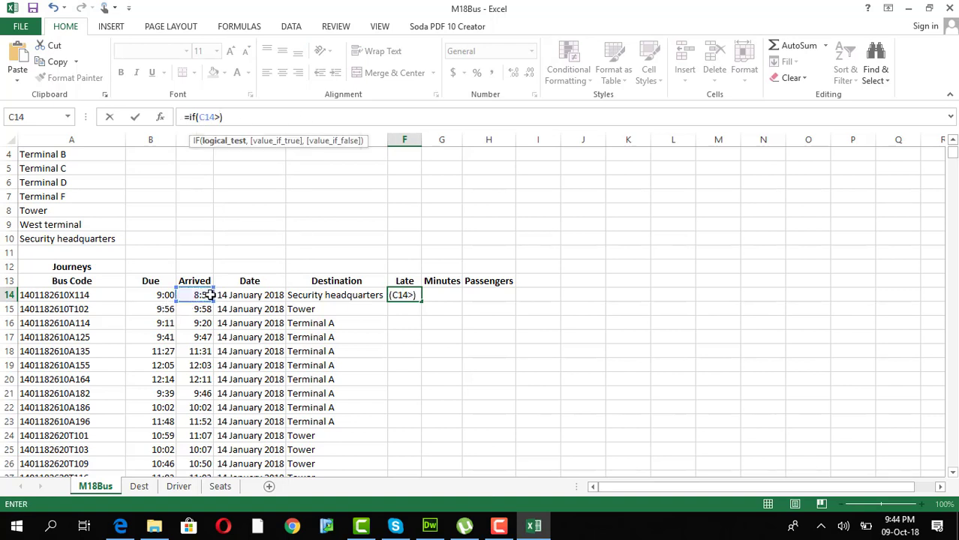
click(163, 294)
text(,)
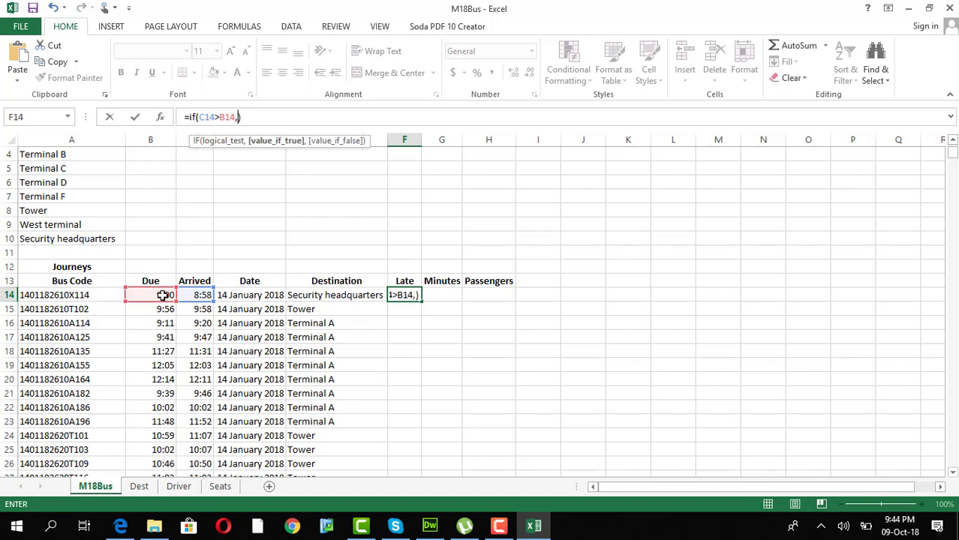
Step: Complete the F14 IF formula with C14-B14 if true and 0 if false, and fill it down the Late column
click(192, 294)
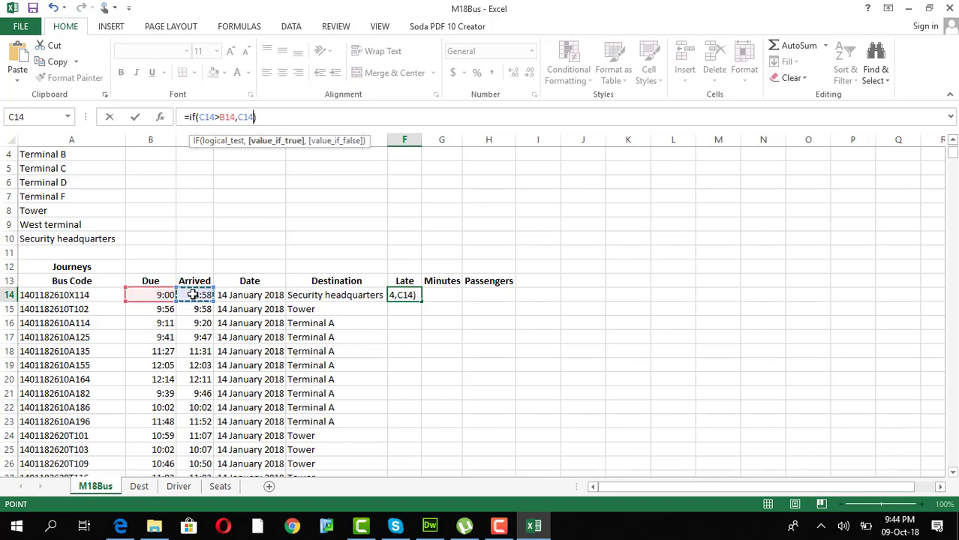
text(-)
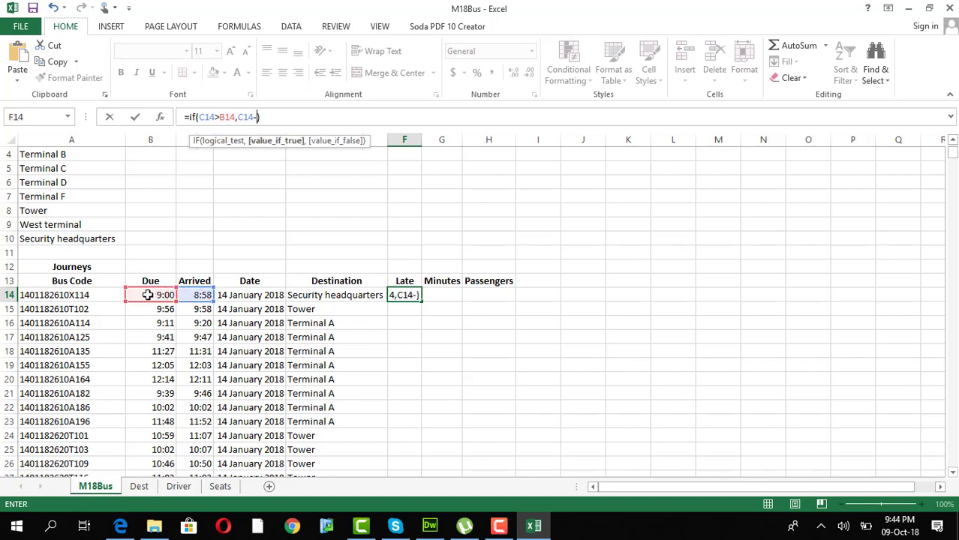
click(148, 295)
text(,0)
key(Return)
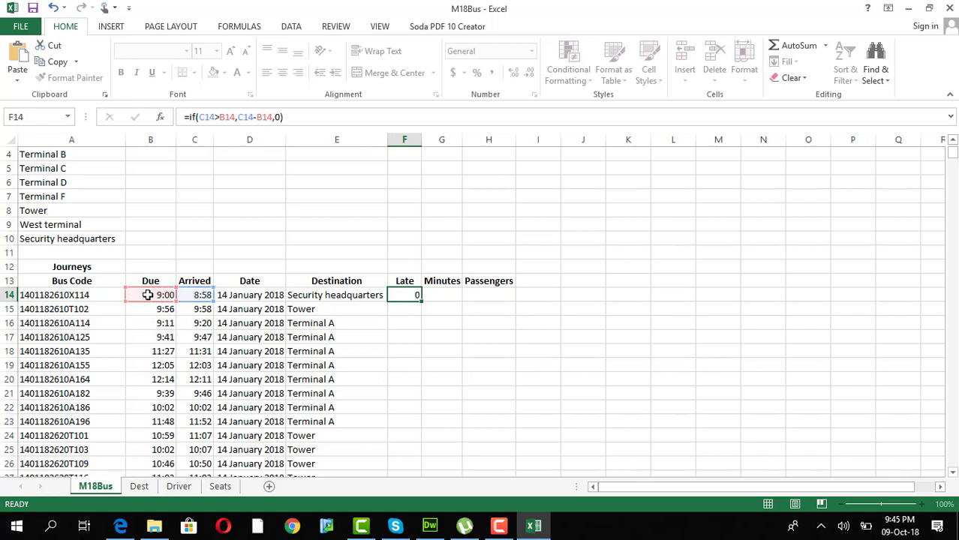
click(403, 295)
double_click(422, 302)
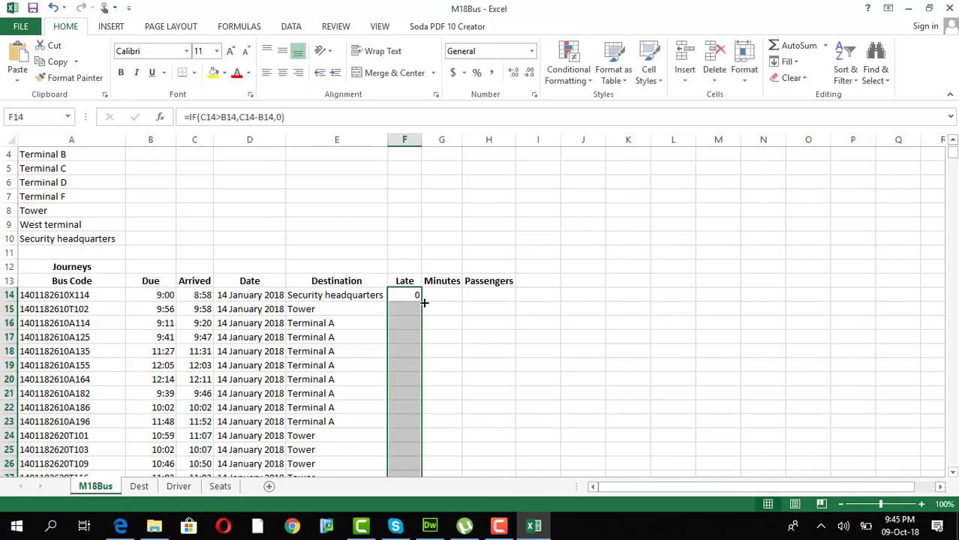
Step: Format the Late column cells as Time in the 13:30:55 style and autofit column F
right_click(408, 323)
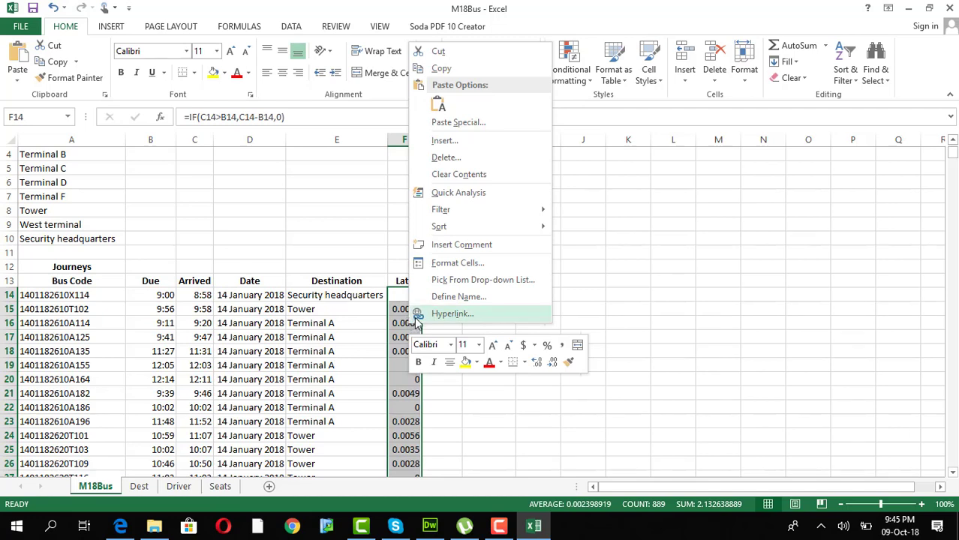
click(443, 268)
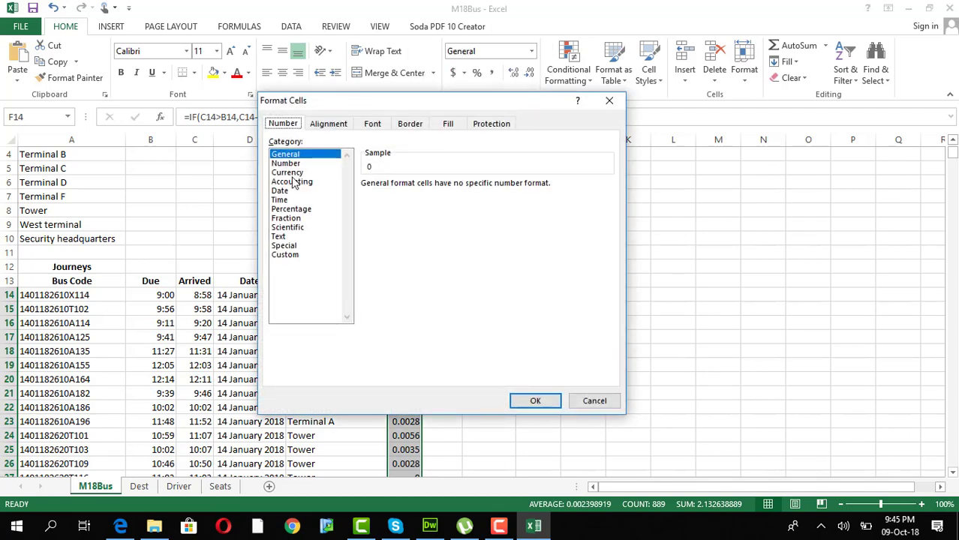
click(281, 200)
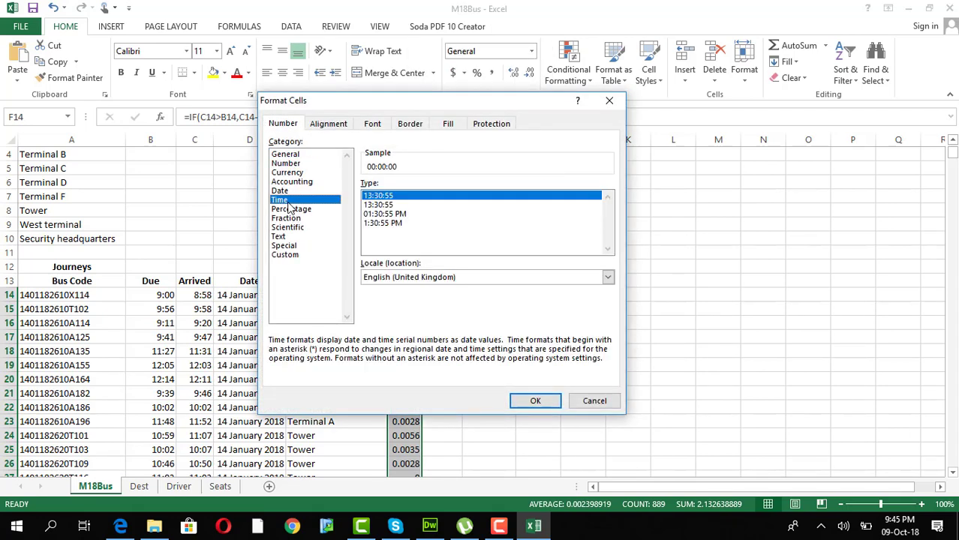
click(532, 400)
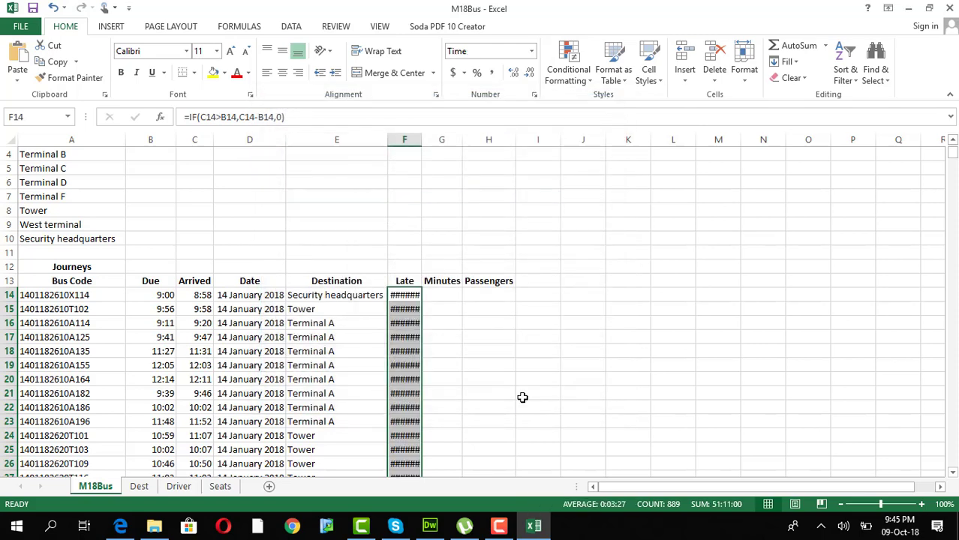
double_click(421, 140)
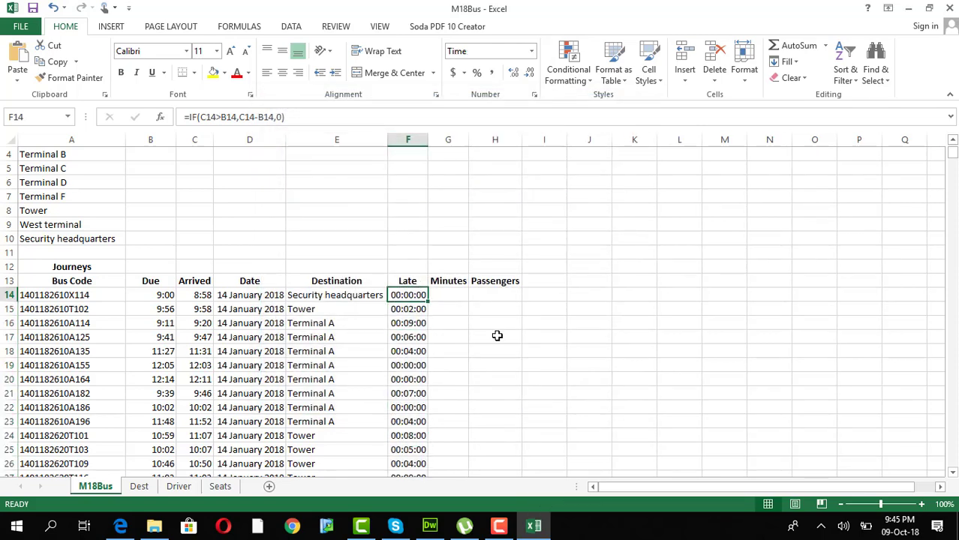
Step: Review the 00:00 result required for Late and the Minutes column requirement in the question paper
key(alt+Tab)
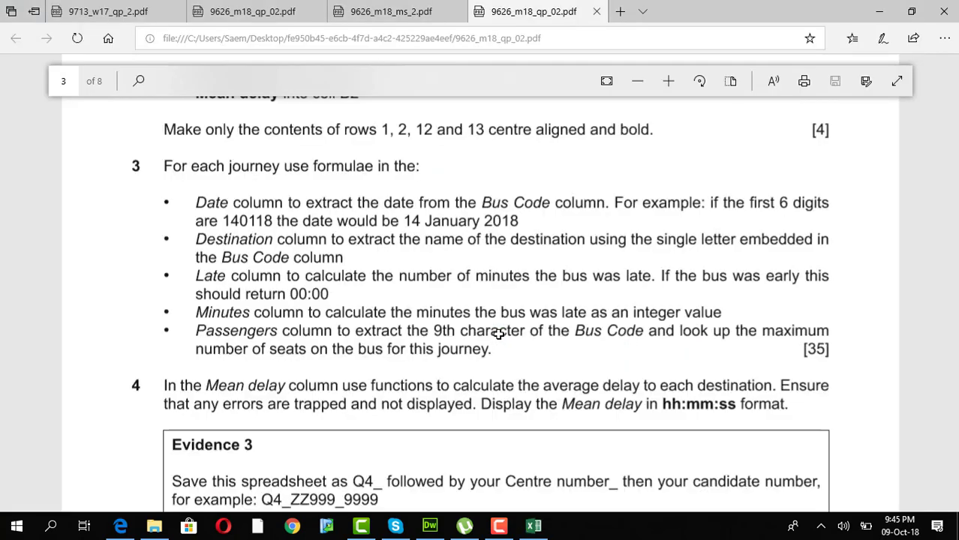
drag(335, 296, 290, 294)
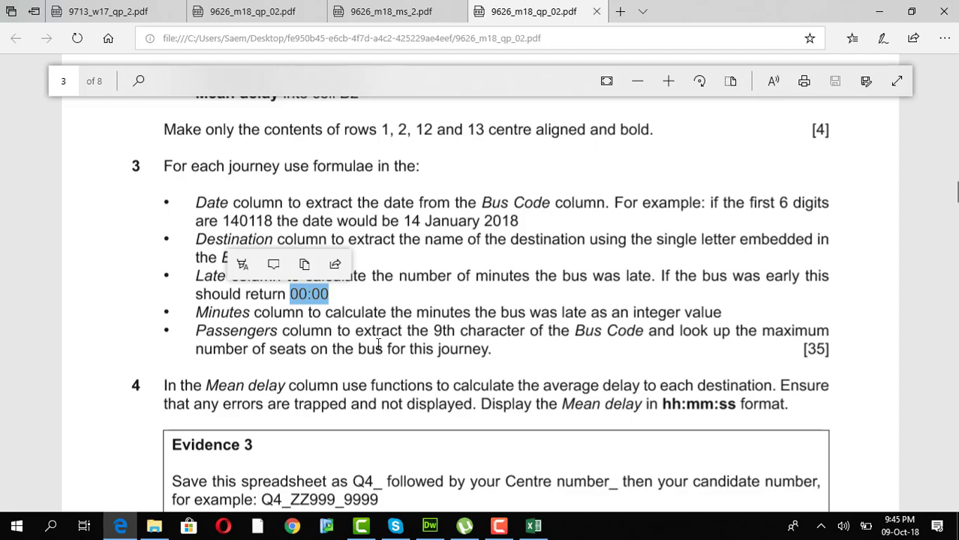
scroll(380, 342, down, 2)
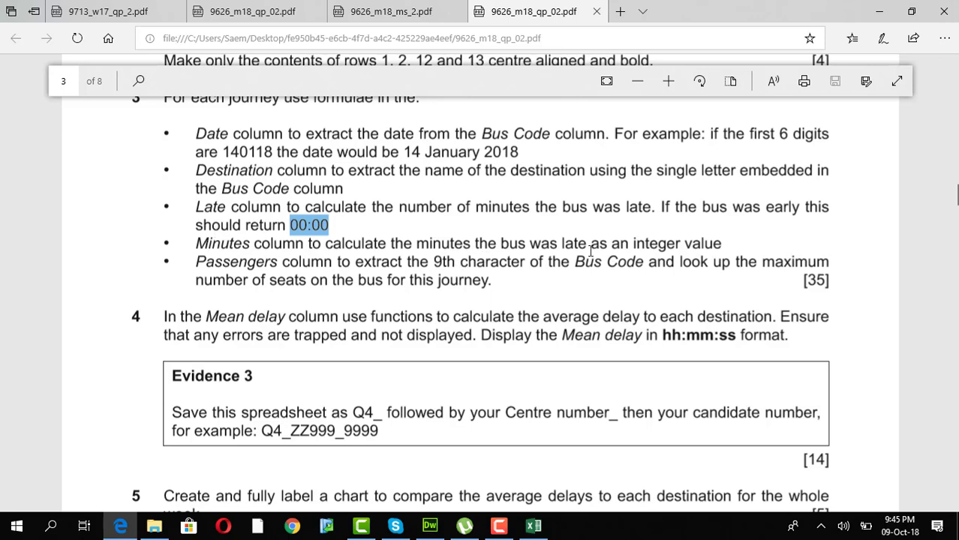
key(alt+Tab)
Step: Enter =MINUTE(F14) in G14 and fill it down the Minutes column for every journey
click(449, 297)
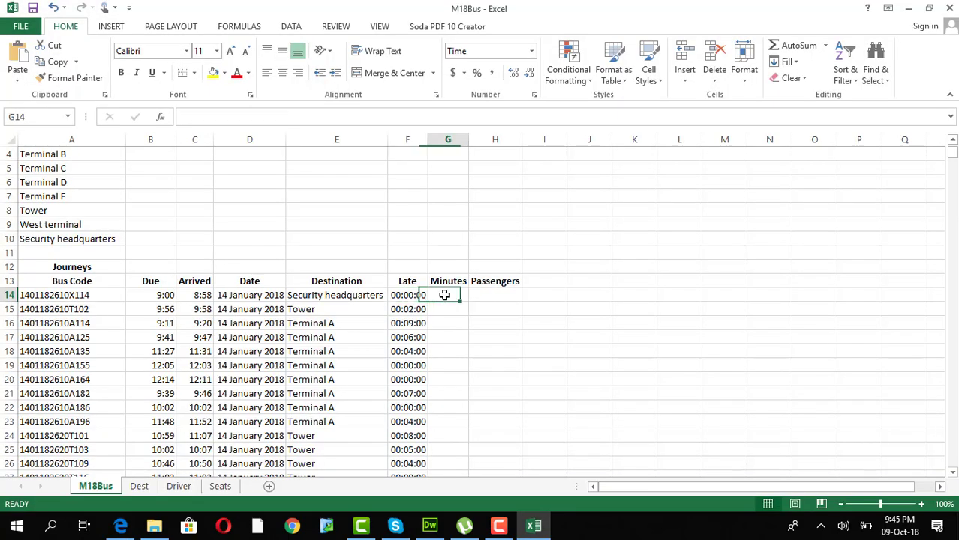
click(261, 113)
text(=min)
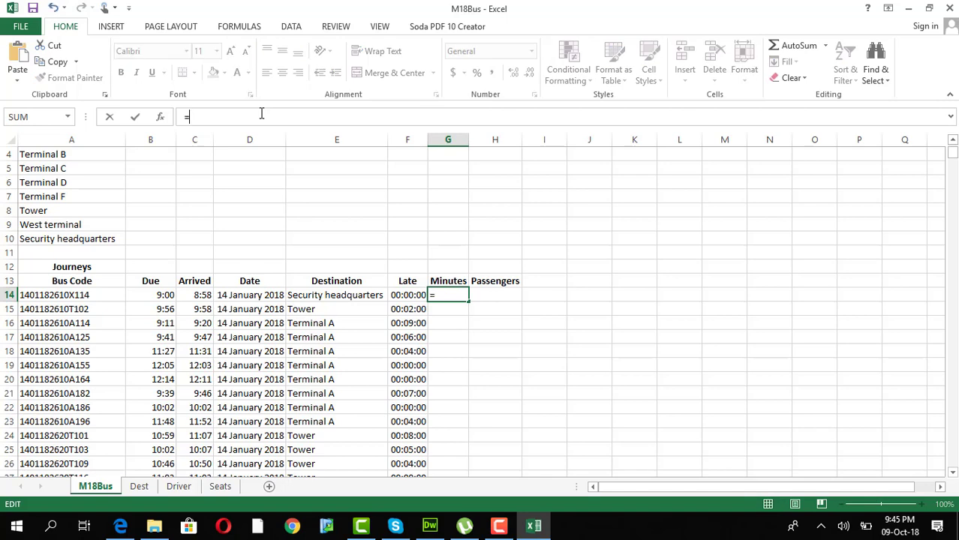
double_click(229, 171)
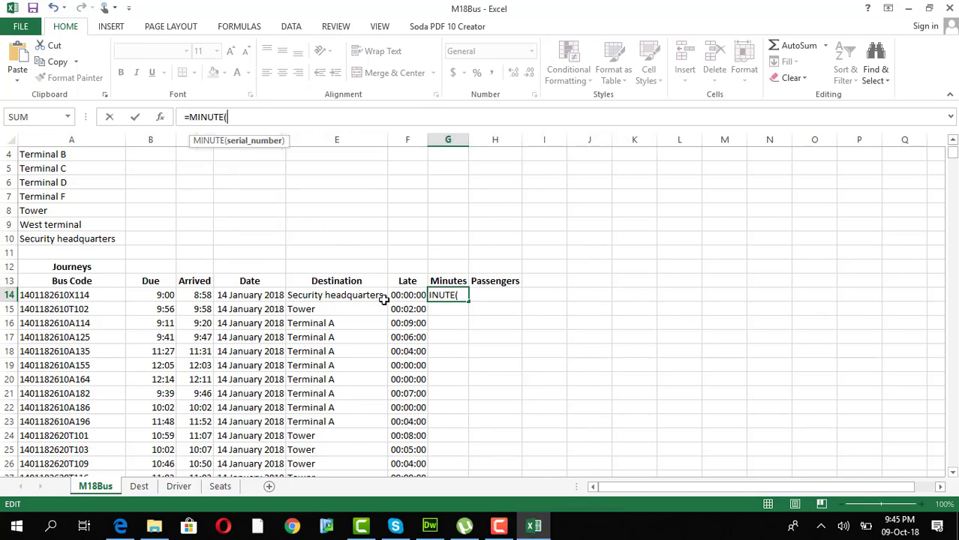
click(401, 294)
key(Return)
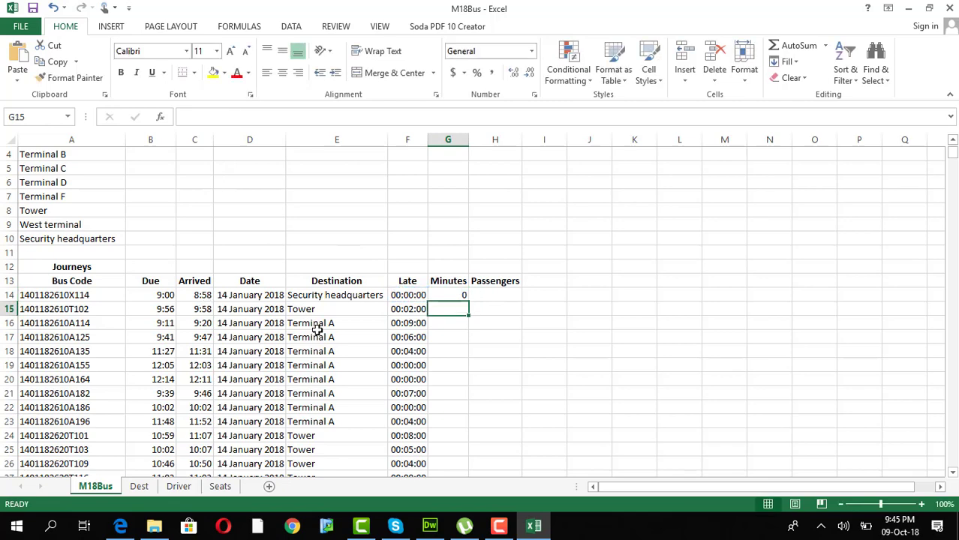
click(444, 294)
double_click(469, 301)
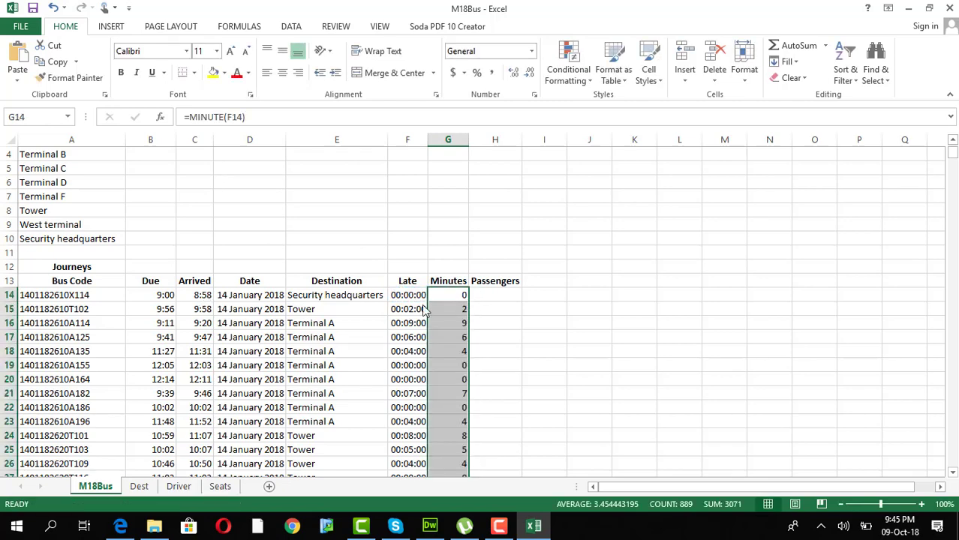
Step: Check the Passengers requirement in the question paper and start a VLOOKUP formula in H14
key(alt+Tab)
scroll(385, 196, down, 2)
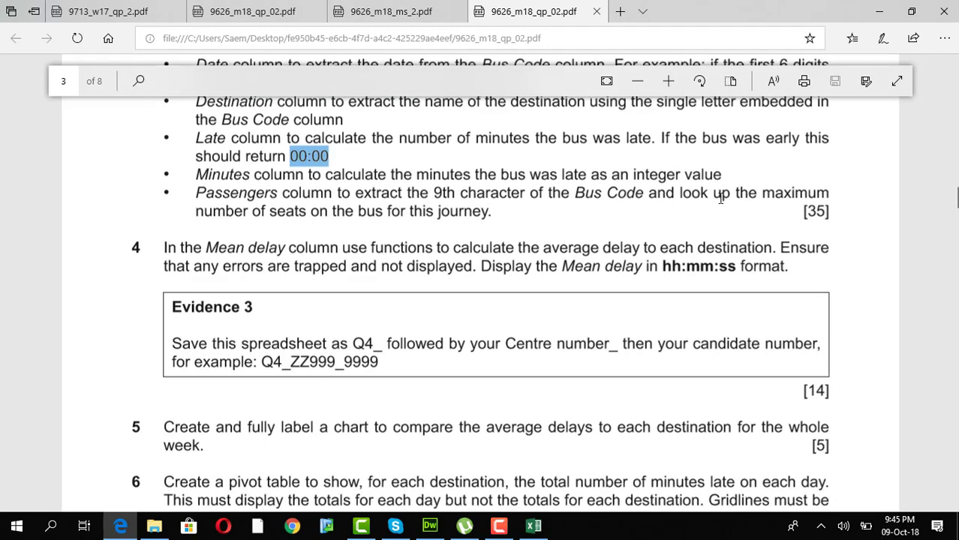
key(alt+Tab)
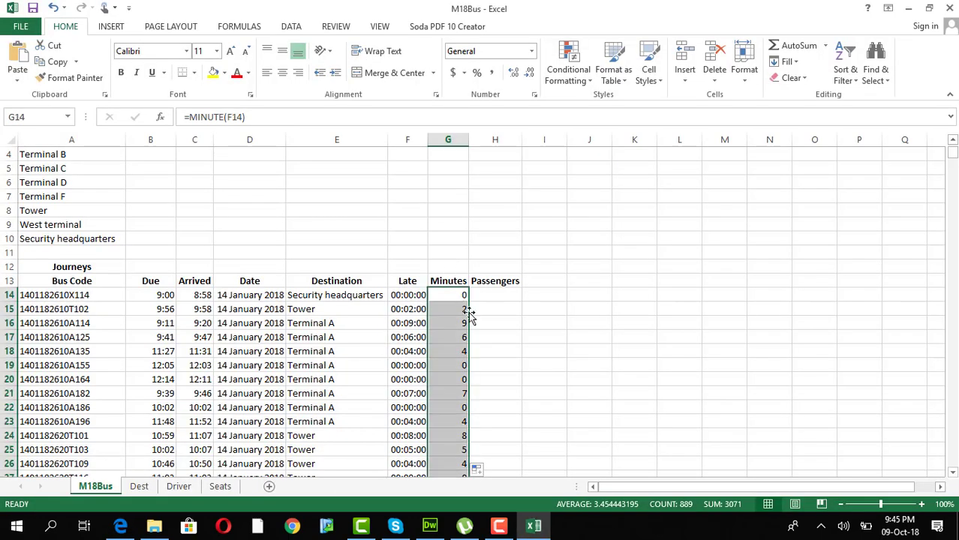
click(495, 295)
text(=vlook)
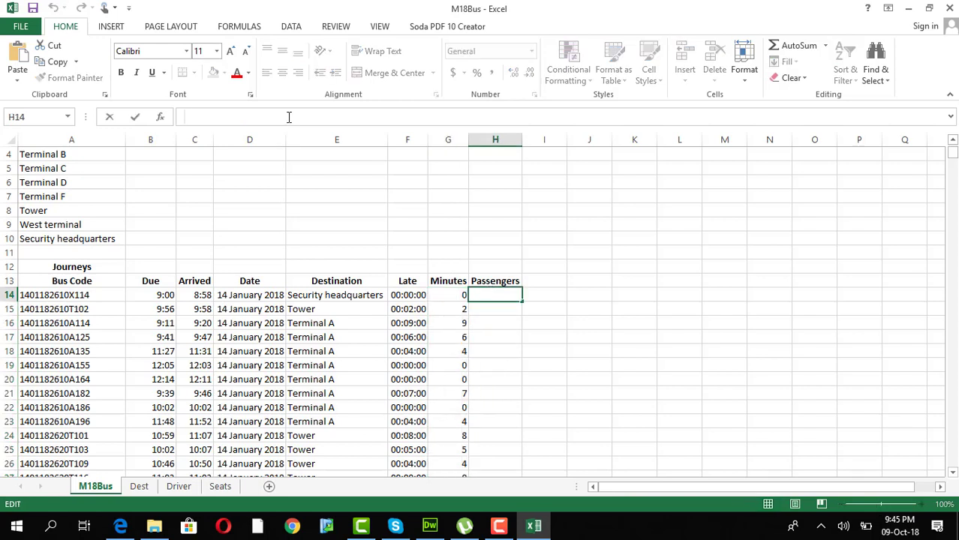
text(up())
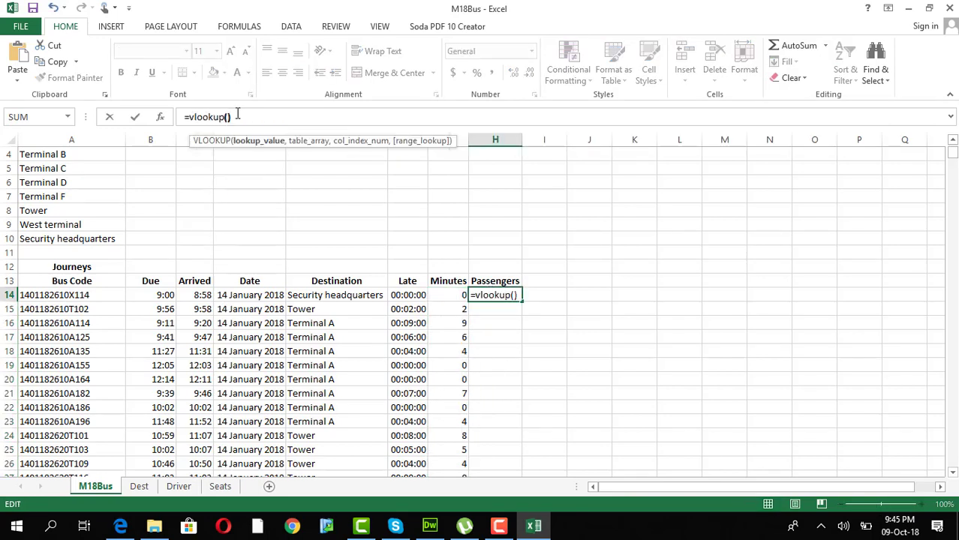
key(Left)
Step: Set the lookup value of the H14 VLOOKUP to MID(A14,9,1) to extract the ninth Bus Code character
click(77, 295)
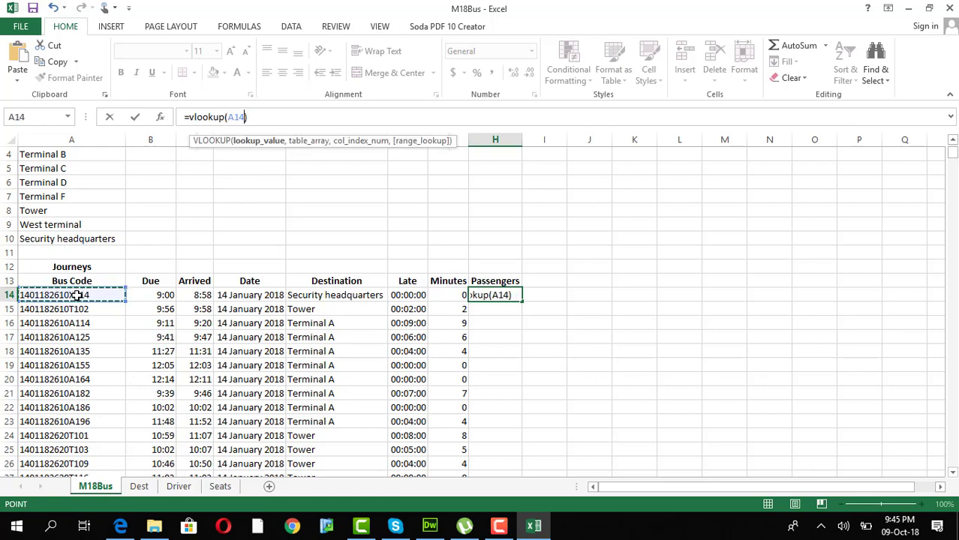
key(BackSpace)
key(BackSpace)
key(BackSpace)
text(mid())
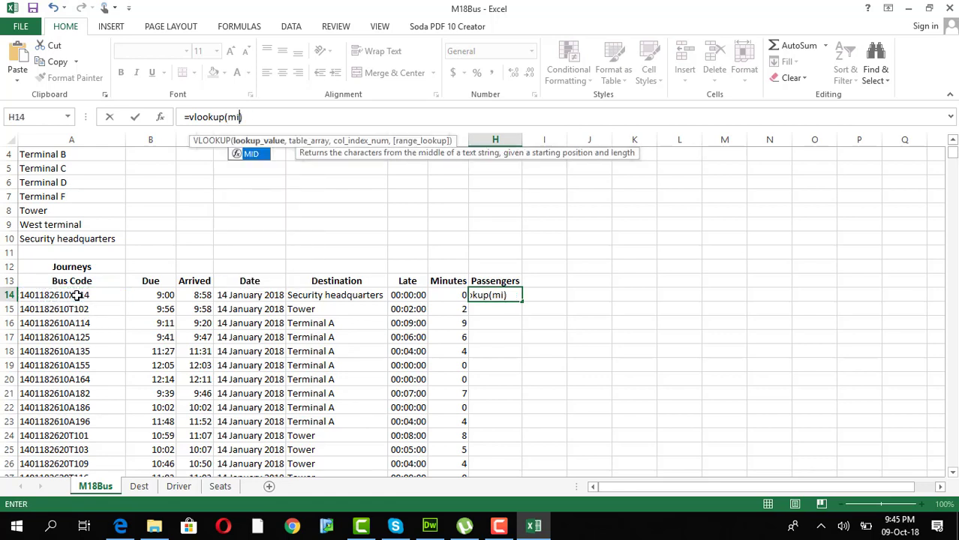
key(Left)
click(248, 117)
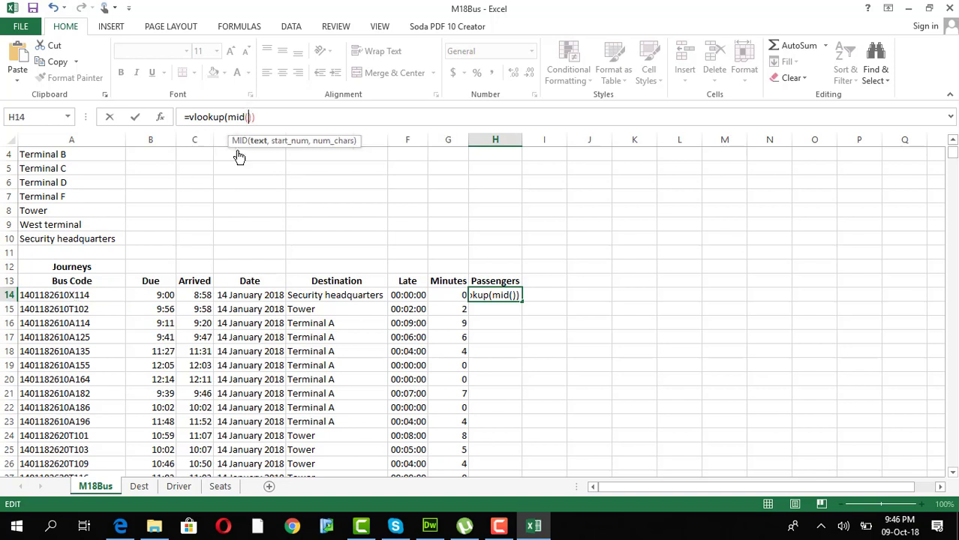
click(89, 296)
text(,9)
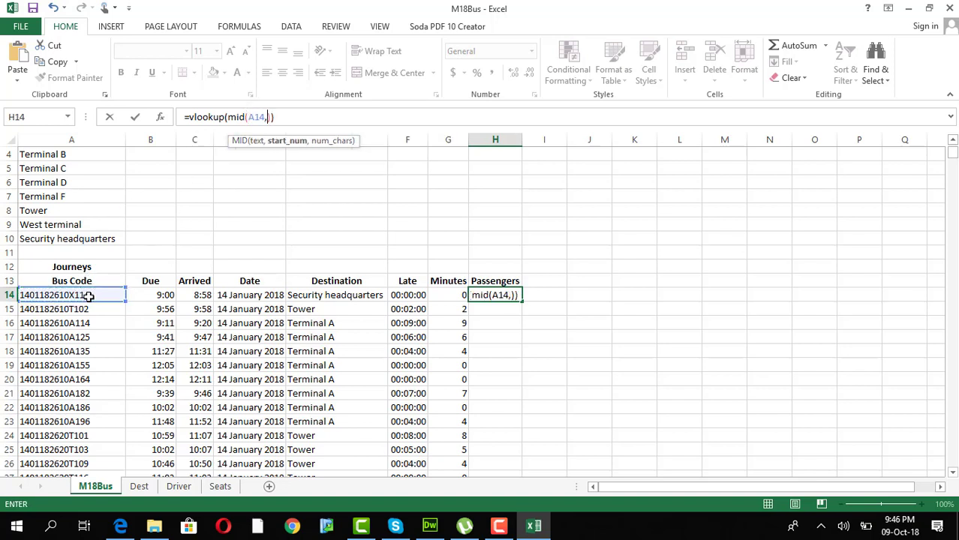
text(,1)
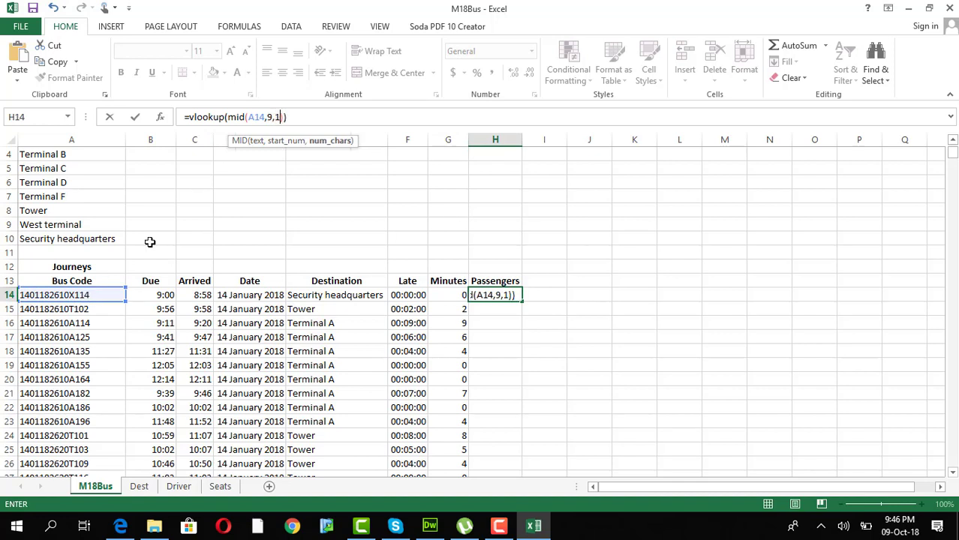
Step: Complete the VLOOKUP in H14 with table array Seats!$A$2:$B$10, column index 2 and exact match 0
click(284, 117)
text(,)
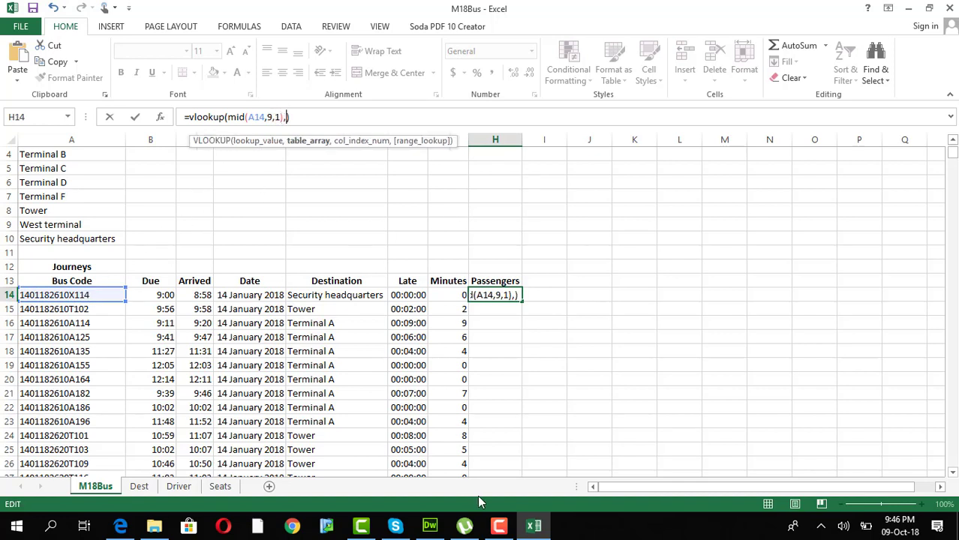
click(218, 486)
drag(41, 168, 100, 277)
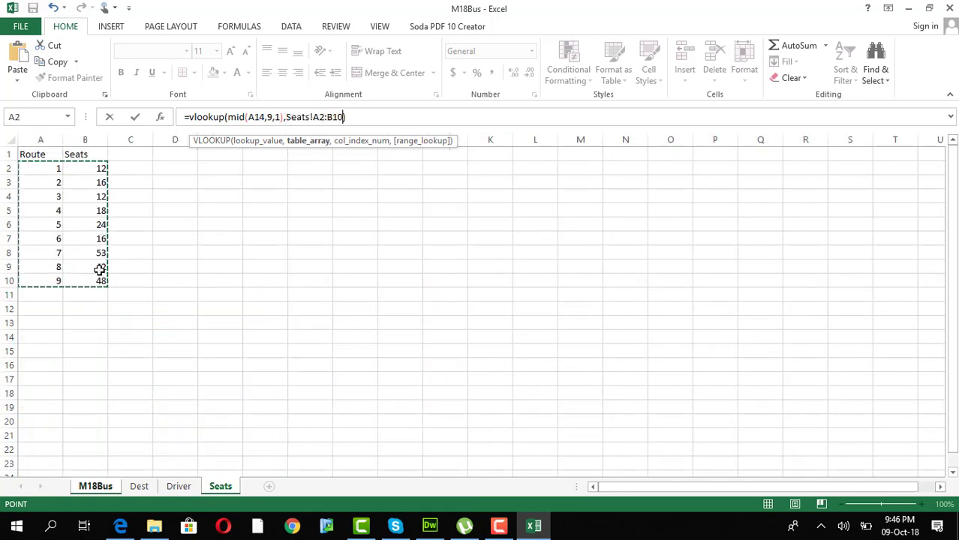
key(F4)
text(,2,0))
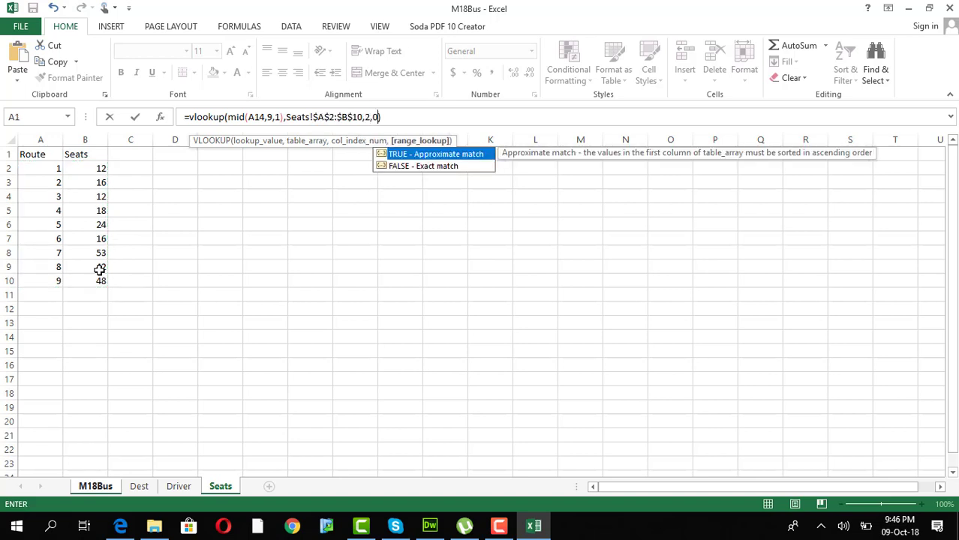
key(Return)
Step: Widen the Minutes column and wrap the MID part of the H14 lookup in VALUE, giving VALUE(MID(A14,9,1))
click(453, 295)
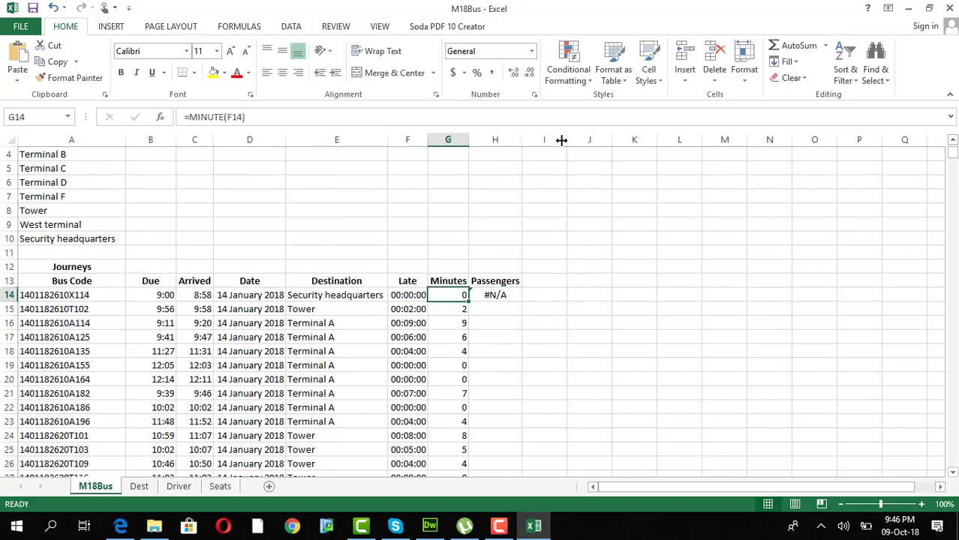
drag(472, 133, 488, 135)
click(514, 295)
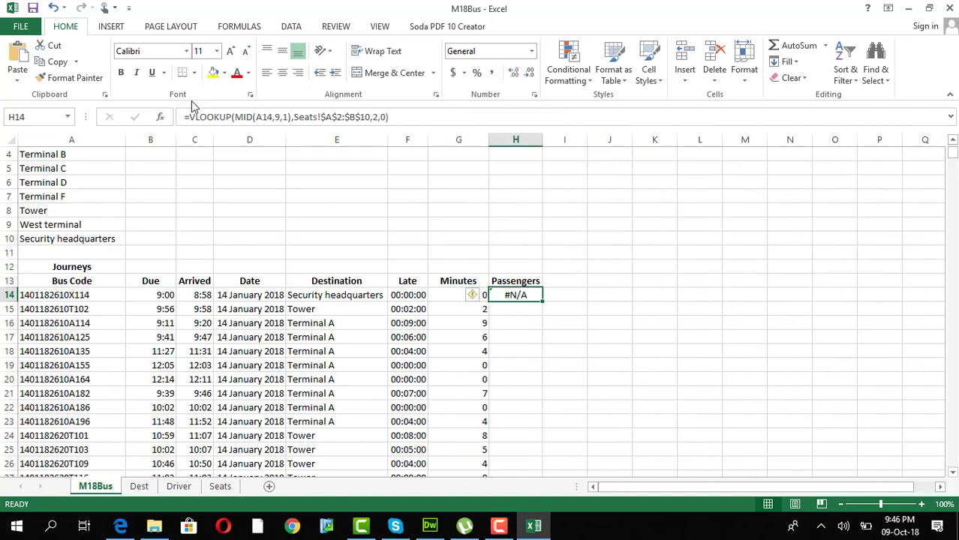
click(234, 117)
text(value)
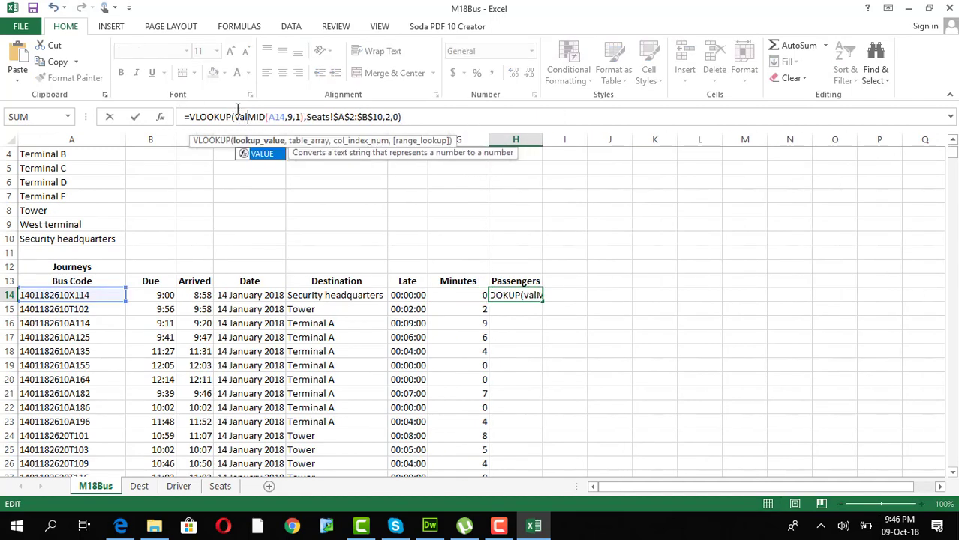
text(()
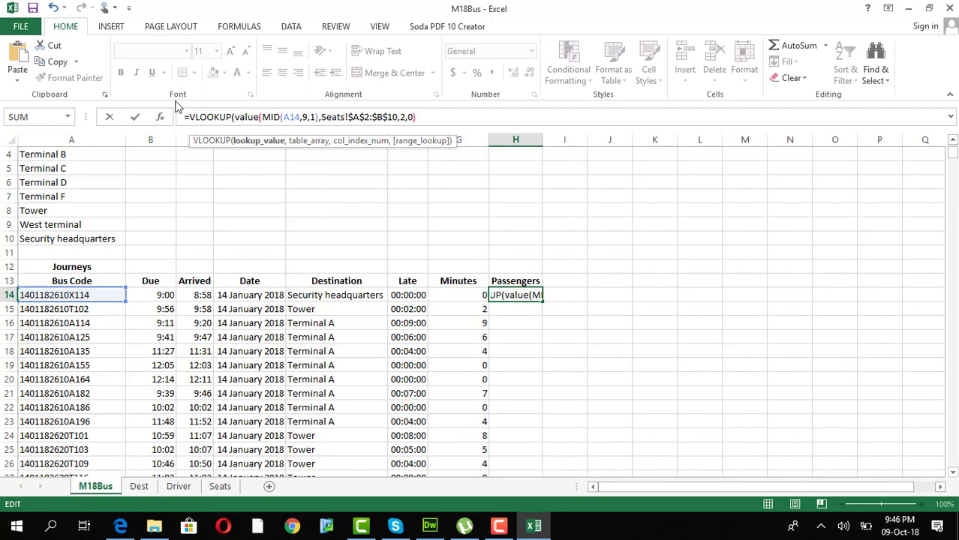
click(317, 117)
text())
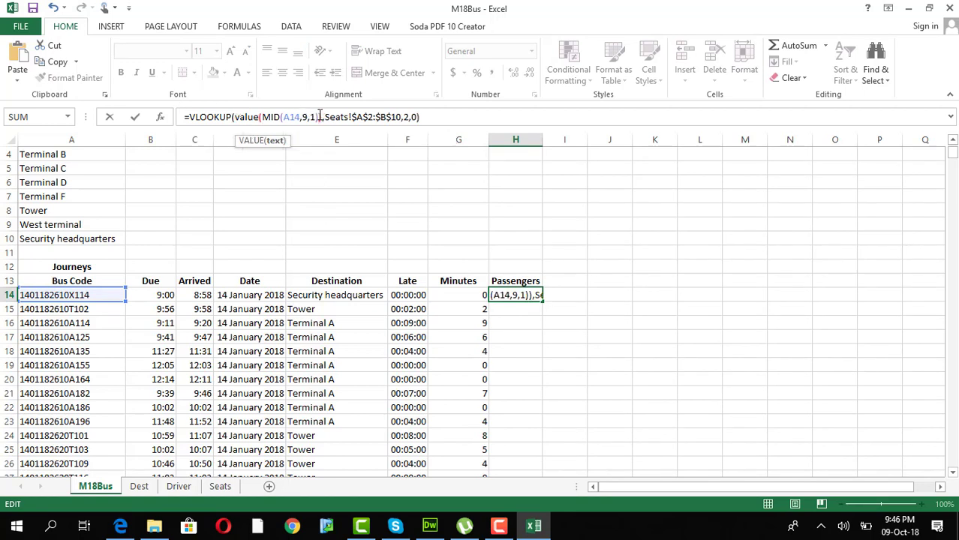
key(Return)
Step: Fill the H14 seat lookup formula down the Passengers column for every journey
click(517, 294)
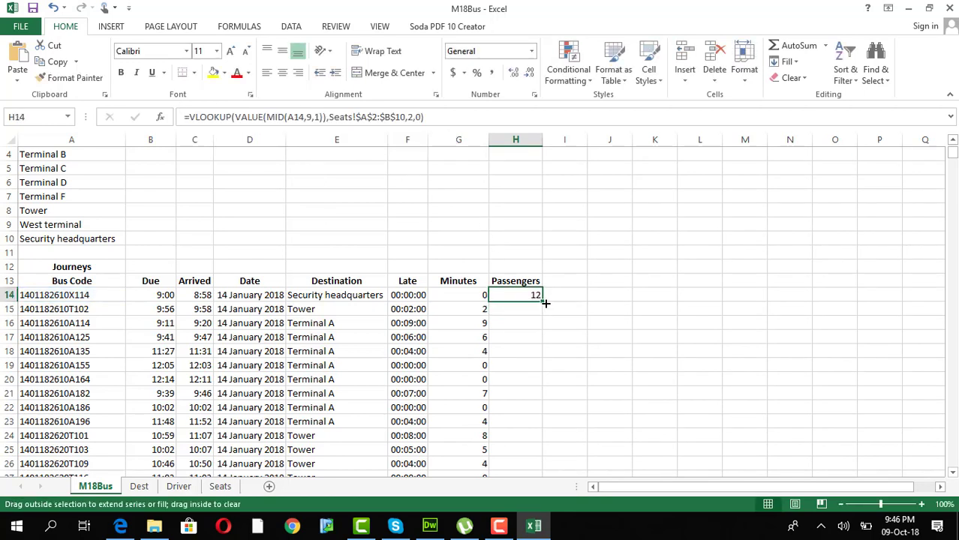
double_click(544, 303)
click(532, 295)
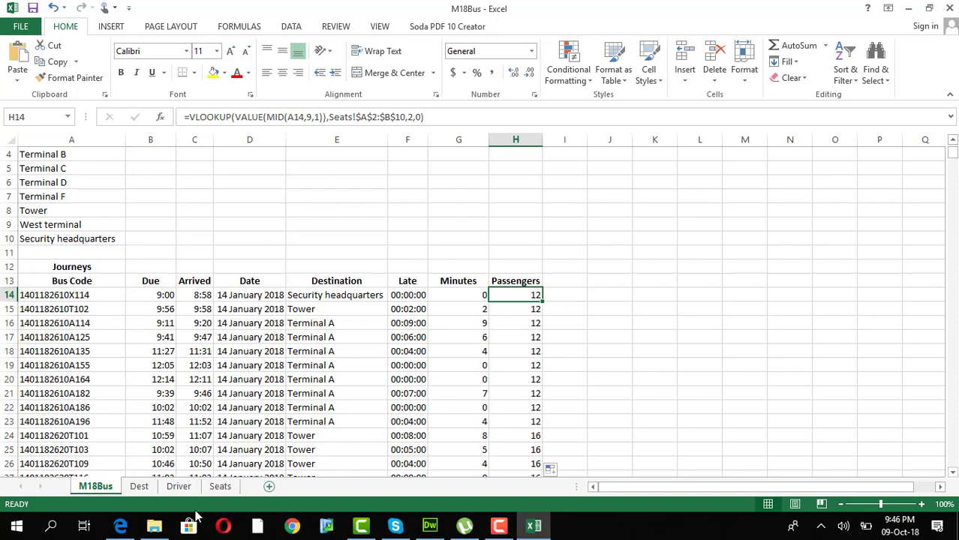
Step: Read task 4 in the question paper in Edge, marking the hh:mm:ss format required for Mean delay, and return to the workbook
click(120, 526)
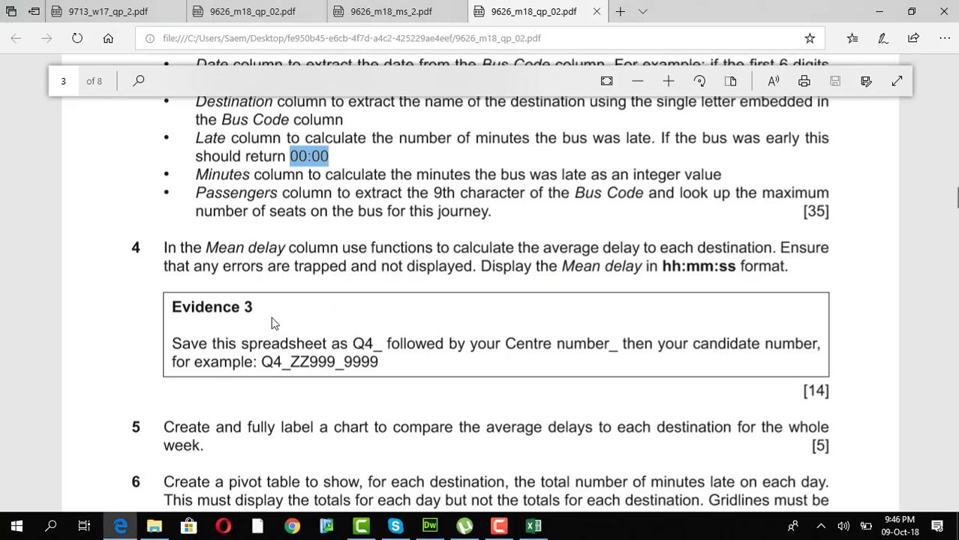
scroll(274, 323, down, 1)
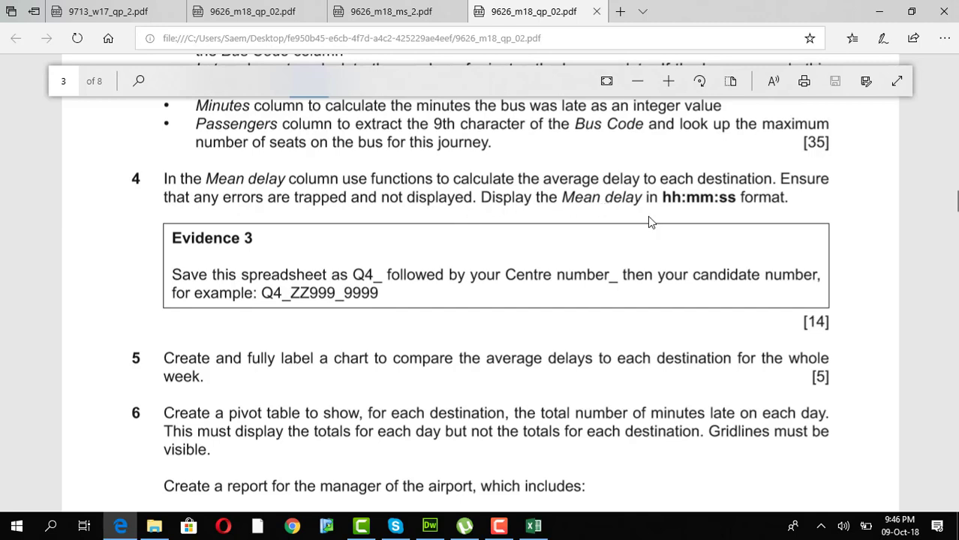
drag(662, 198, 736, 199)
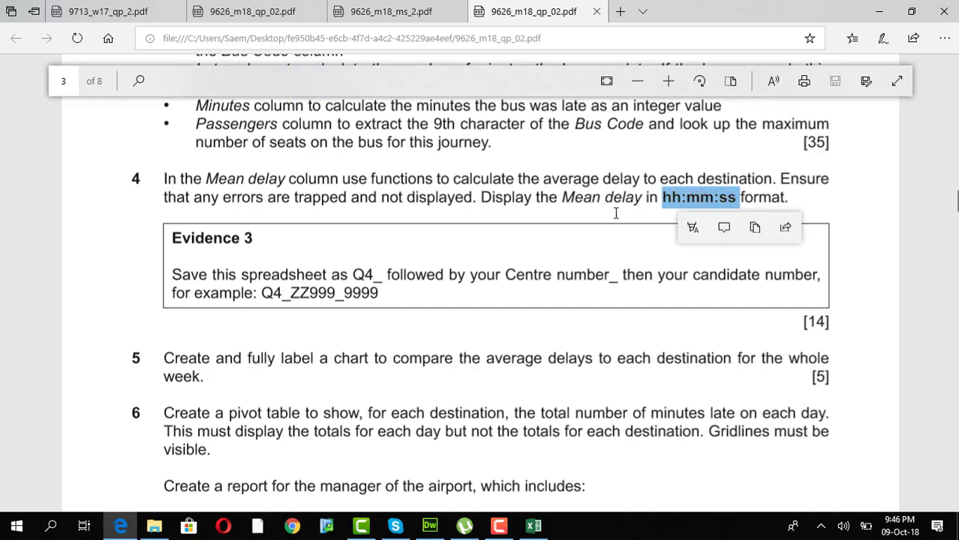
click(533, 528)
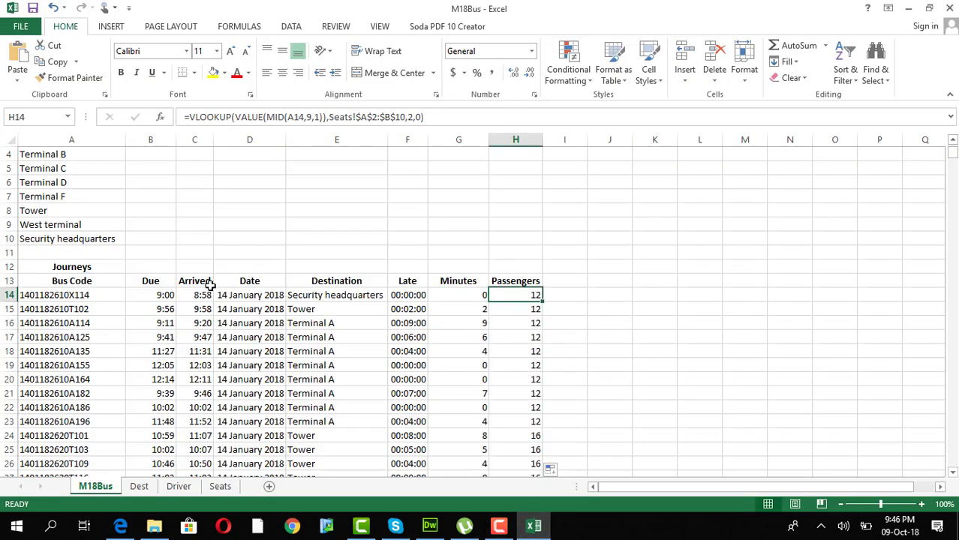
Step: Autofit column B to the Mean delay heading in the Analysis by destination table
scroll(118, 227, up, 1)
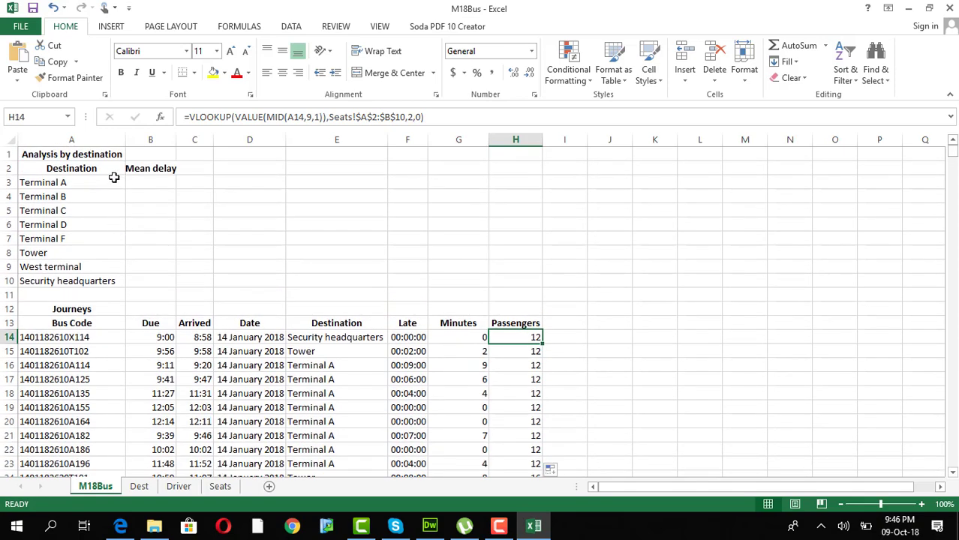
click(107, 171)
click(161, 169)
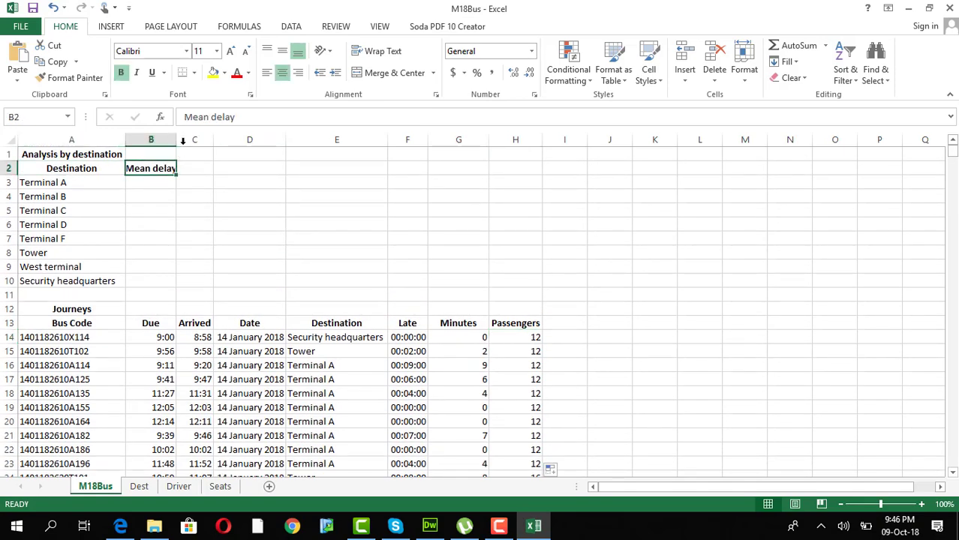
double_click(179, 139)
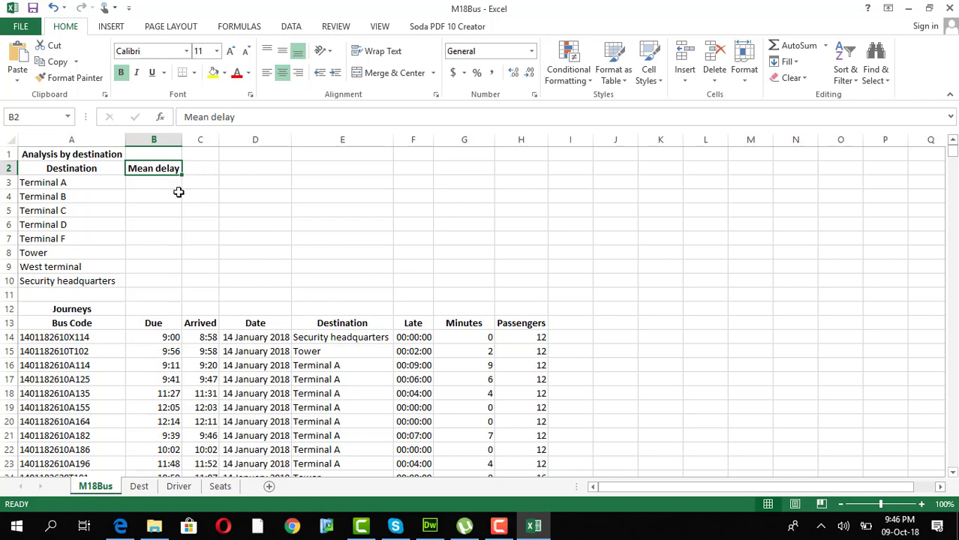
Step: Recheck the task 4 wording in the question paper and start an AVERAGEIF formula in B3 for Terminal A
click(120, 526)
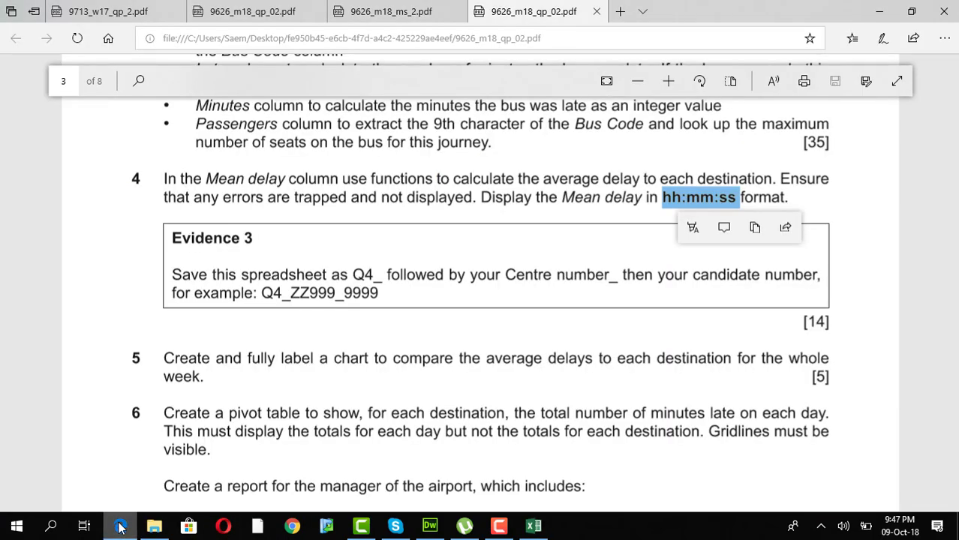
click(120, 526)
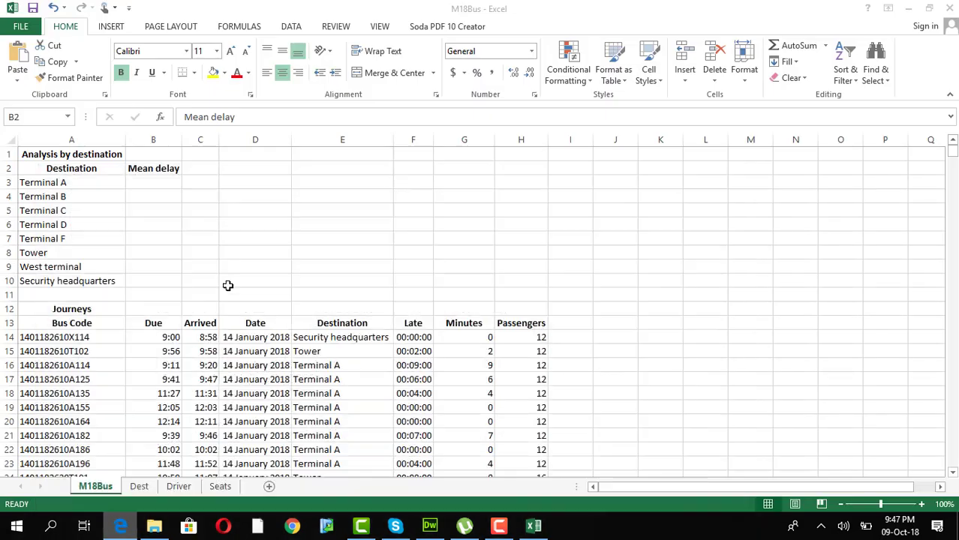
click(147, 182)
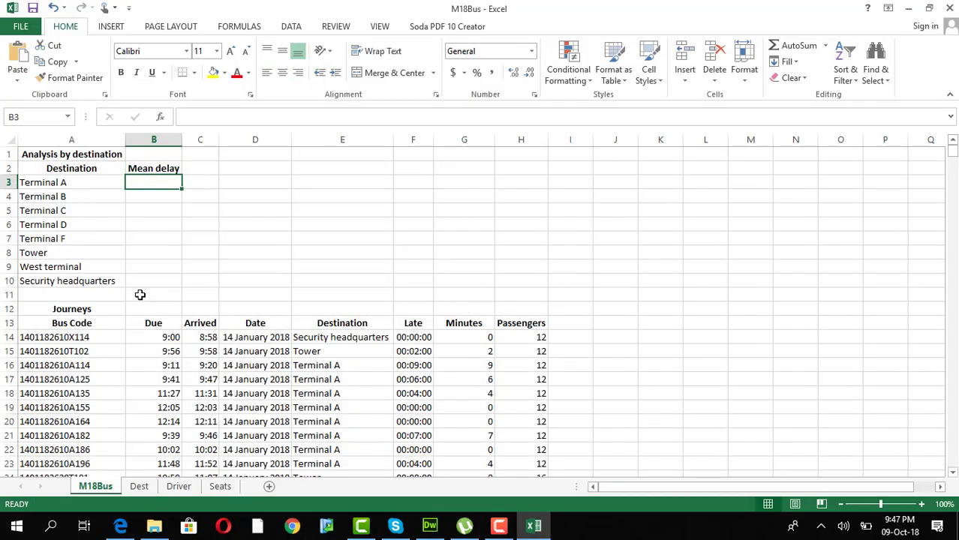
click(220, 116)
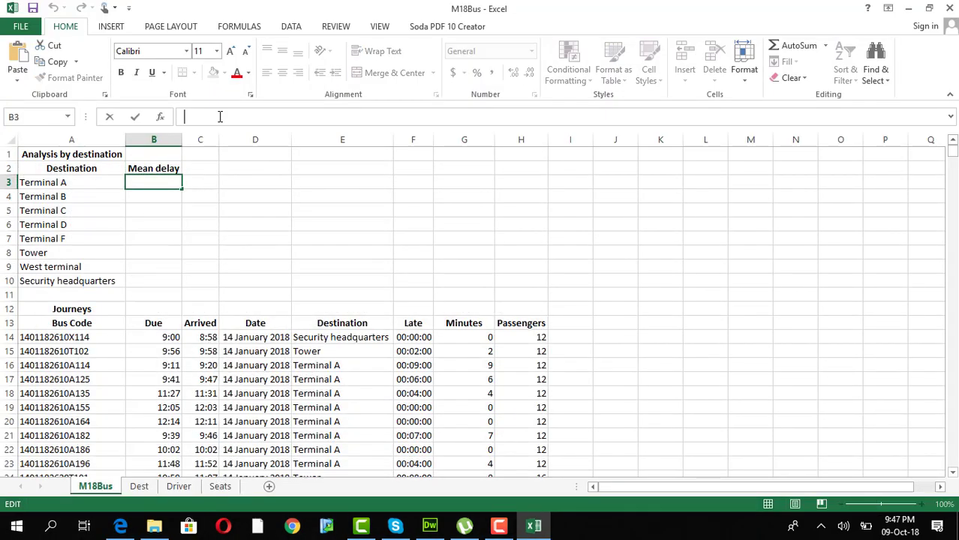
text(=av)
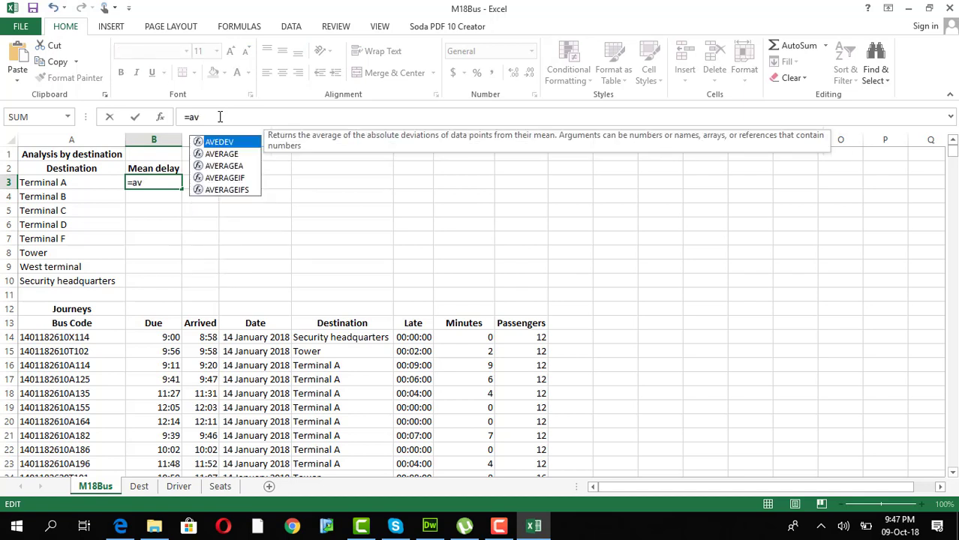
click(224, 178)
double_click(224, 177)
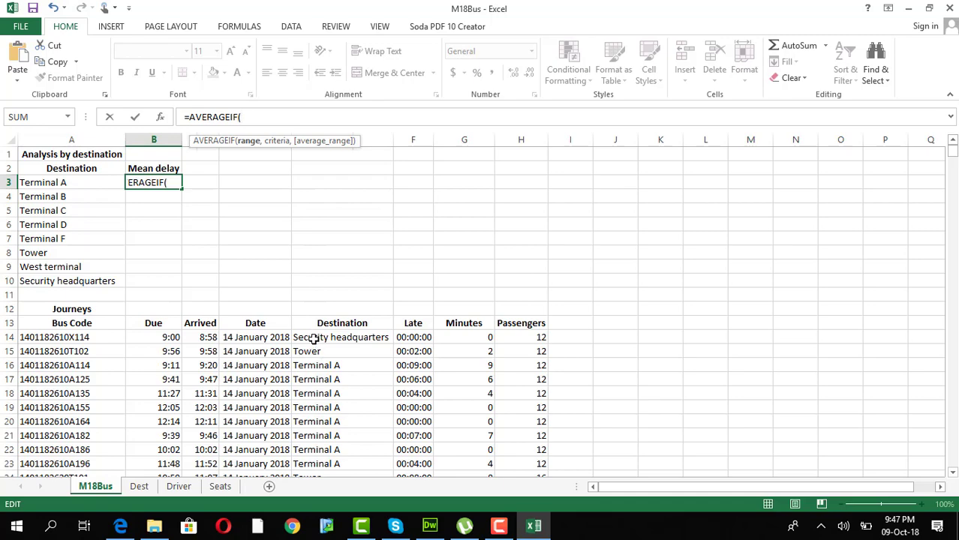
Step: Set the AVERAGEIF range to the journey destinations $E$14:$E$902 and its criteria to A3
drag(314, 338, 278, 130)
drag(327, 523, 314, 440)
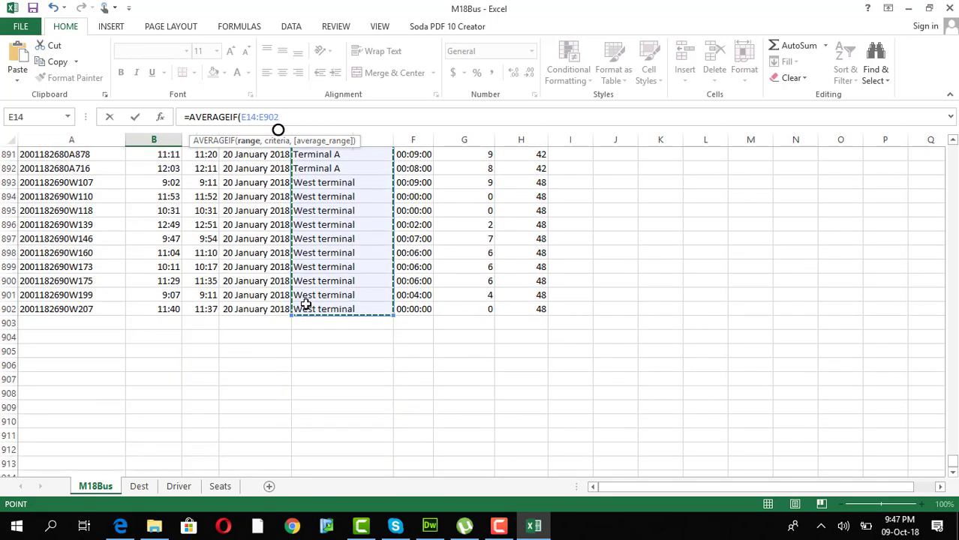
key(F4)
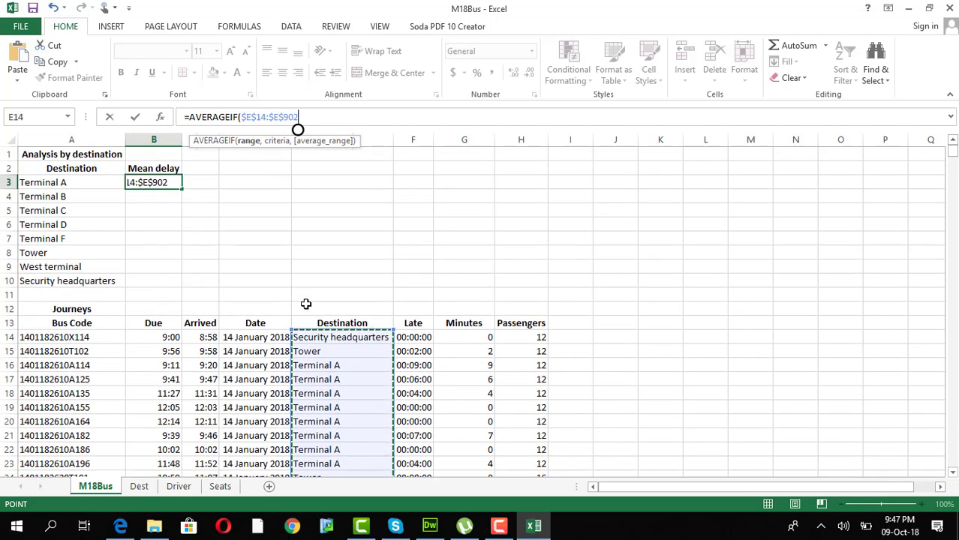
text(,)
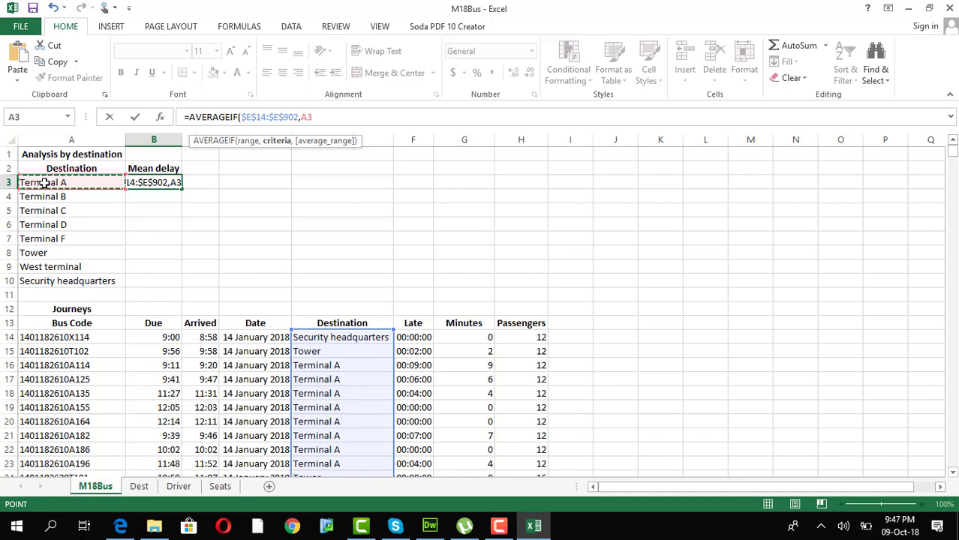
text(,)
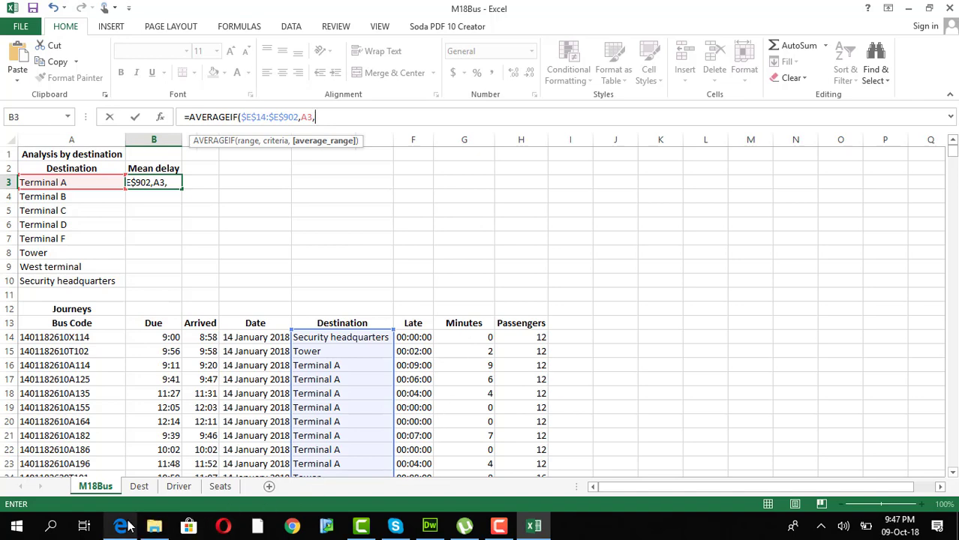
Step: Consult task 4 again, set the average range to the Late times $F$14:$F$902, and enter the formula in B3
click(127, 526)
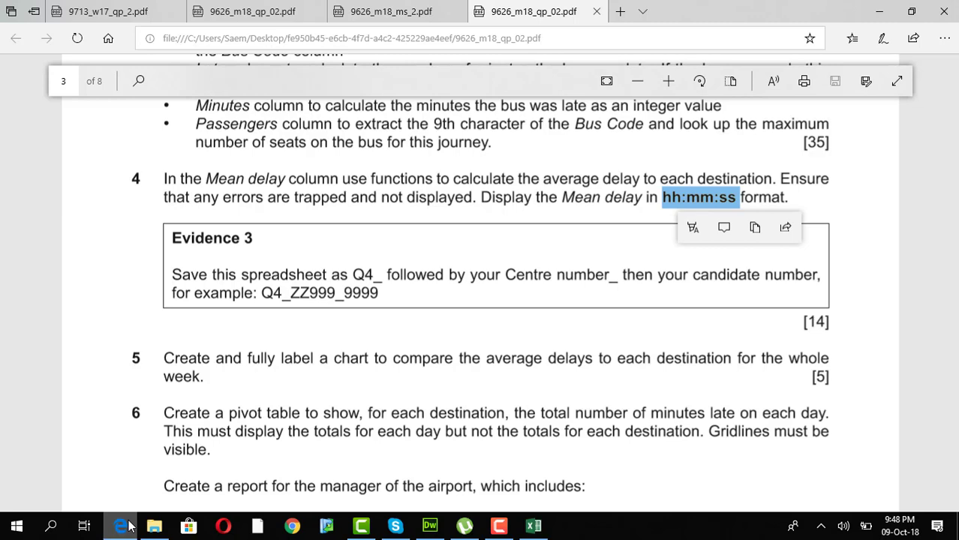
key(alt+Tab)
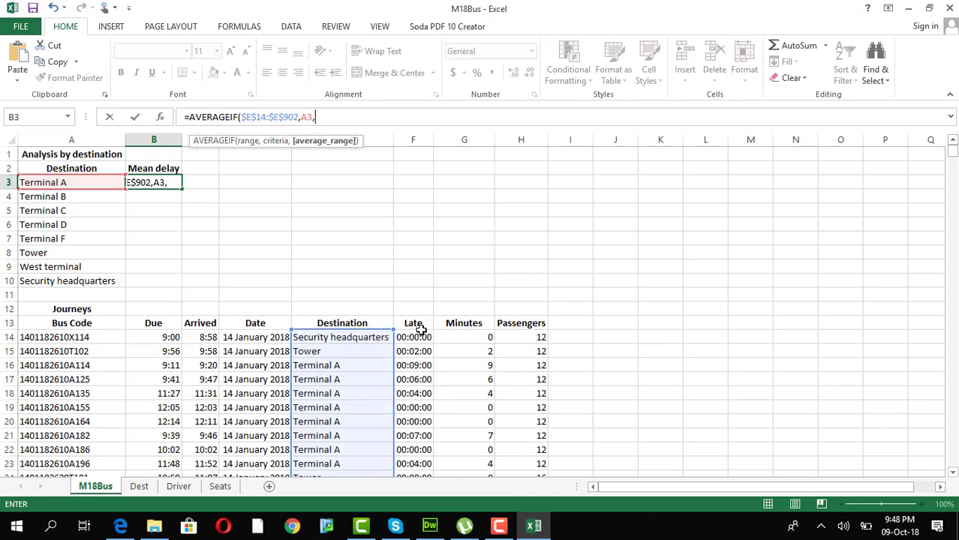
drag(418, 338, 352, 130)
drag(406, 533, 410, 423)
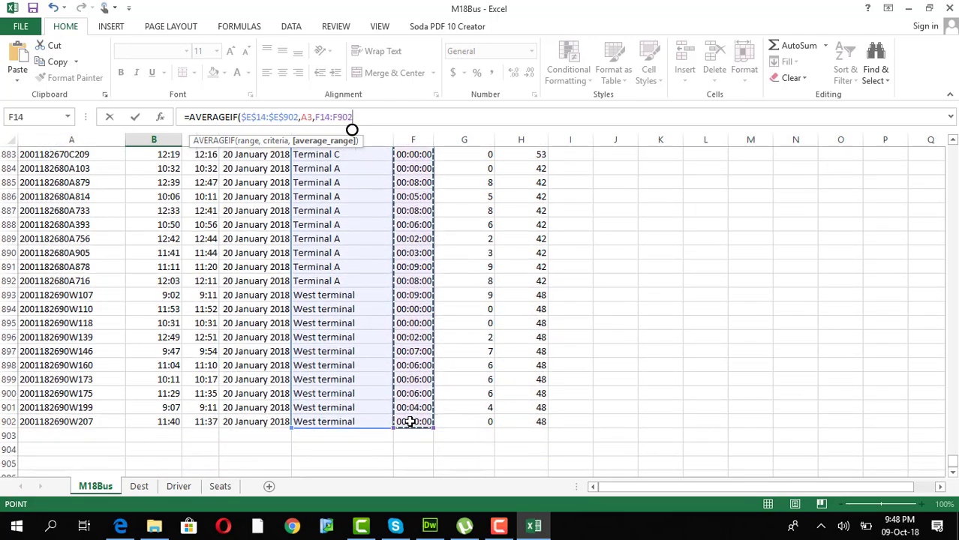
key(F4)
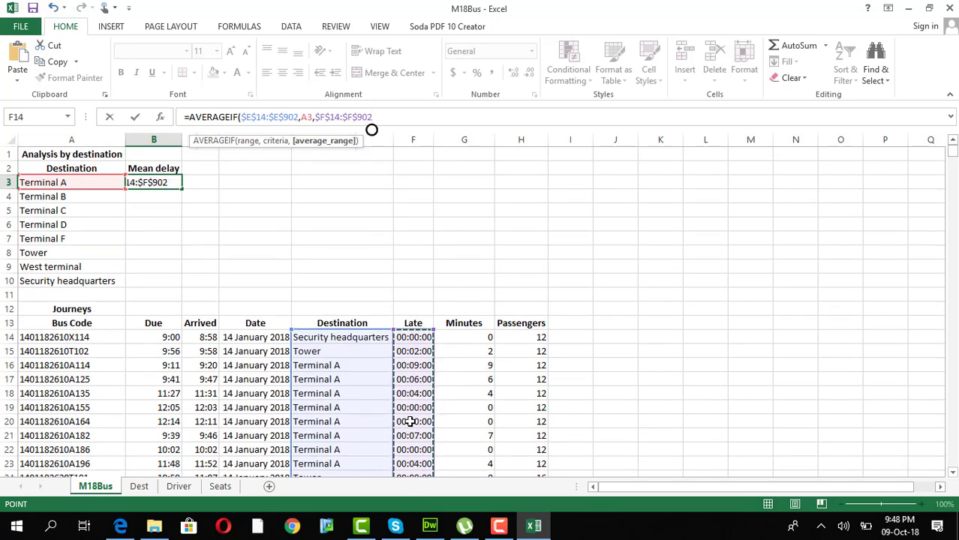
key(Return)
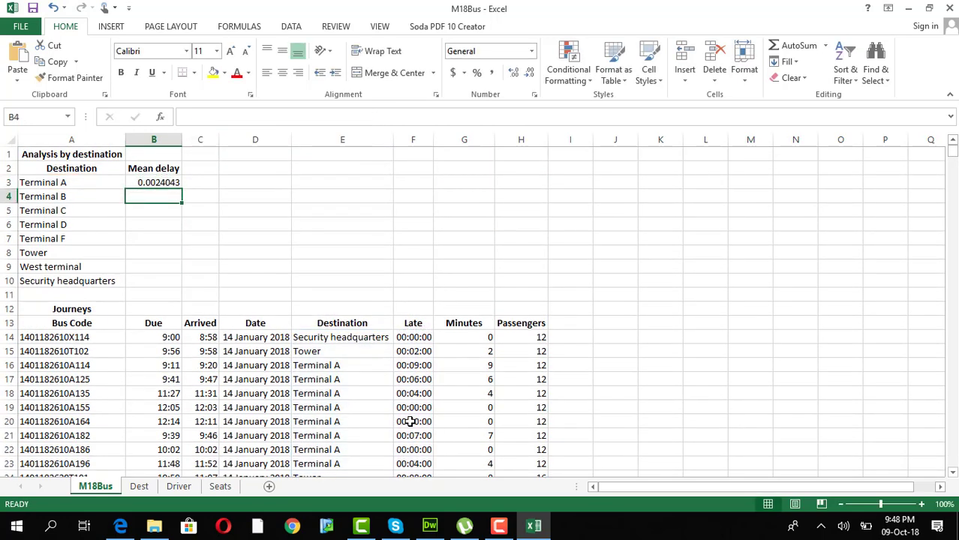
click(155, 183)
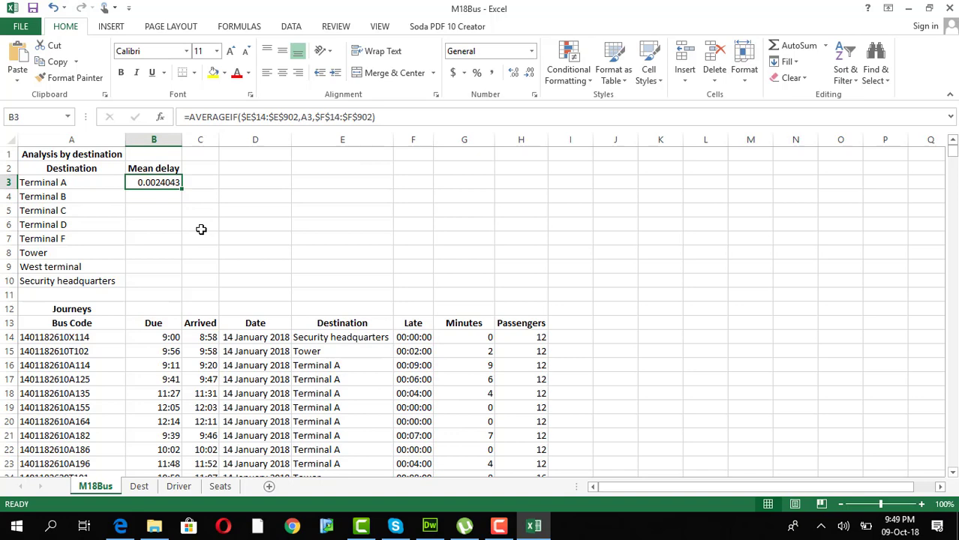
Step: Check the task 4 requirement on trapping errors in the question paper and highlight that sentence
click(129, 528)
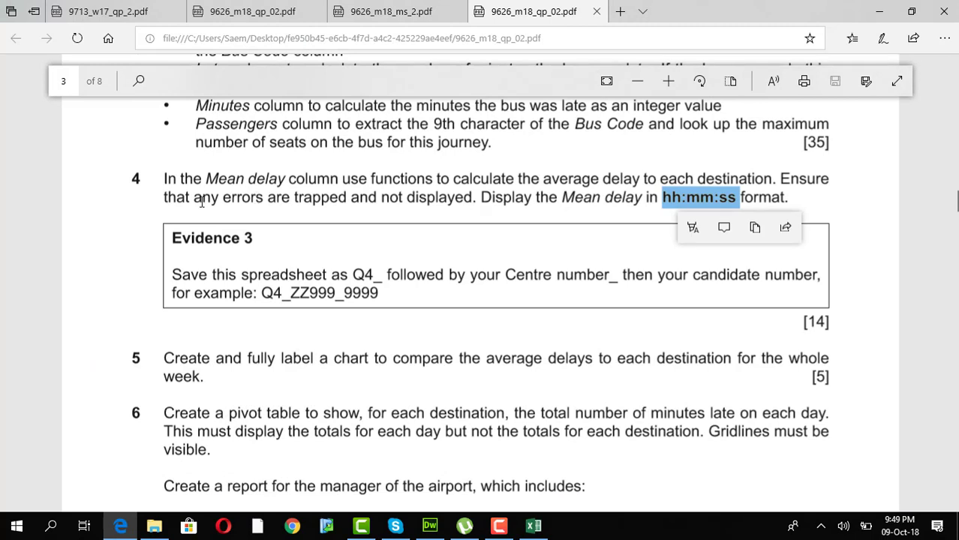
drag(164, 193, 452, 201)
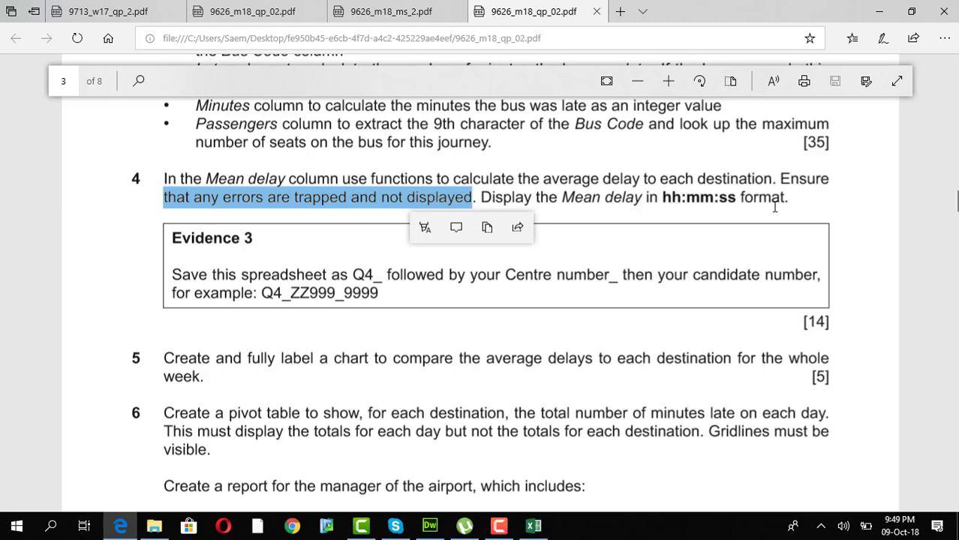
Step: Fill the Terminal A mean delay formula down to B10 and open the custom number formats for B3:B10
key(alt+Tab)
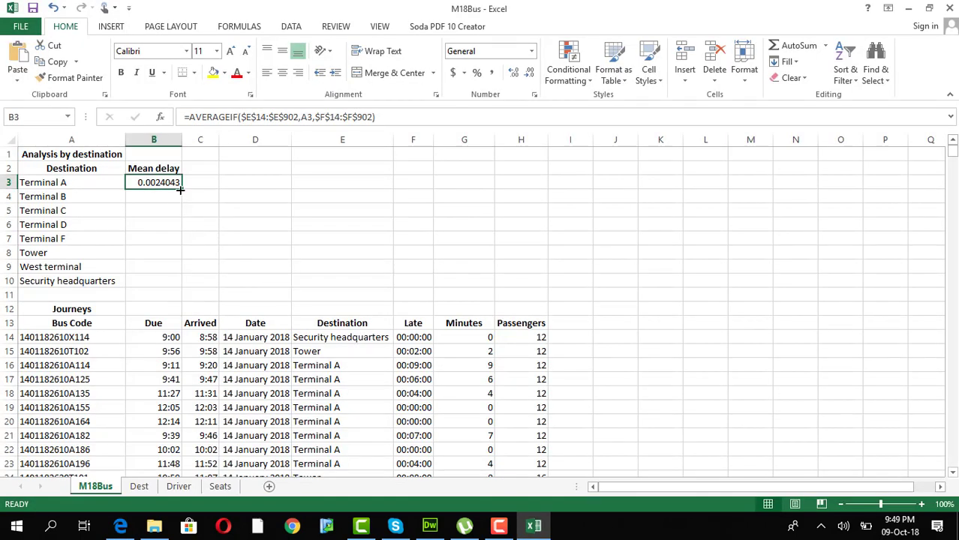
double_click(180, 189)
right_click(156, 210)
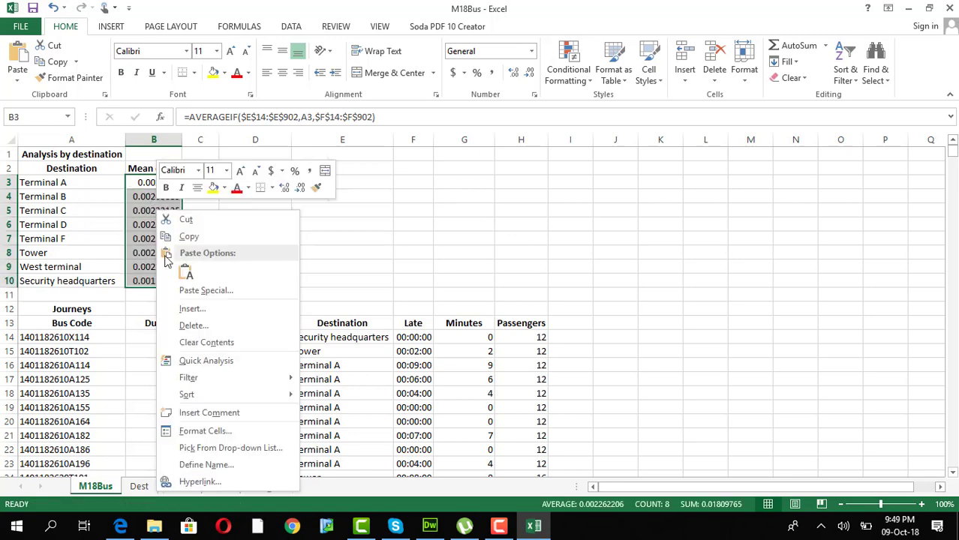
click(209, 432)
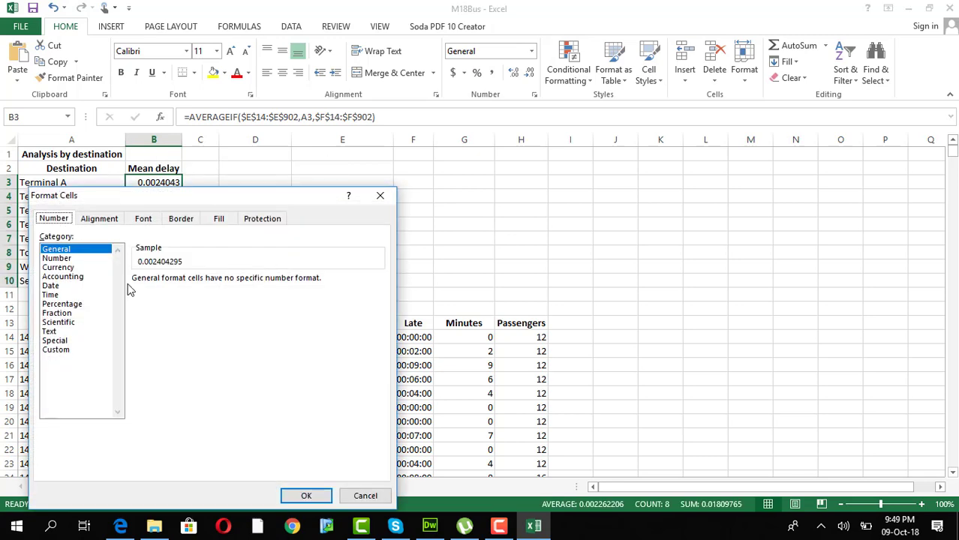
click(51, 295)
click(186, 297)
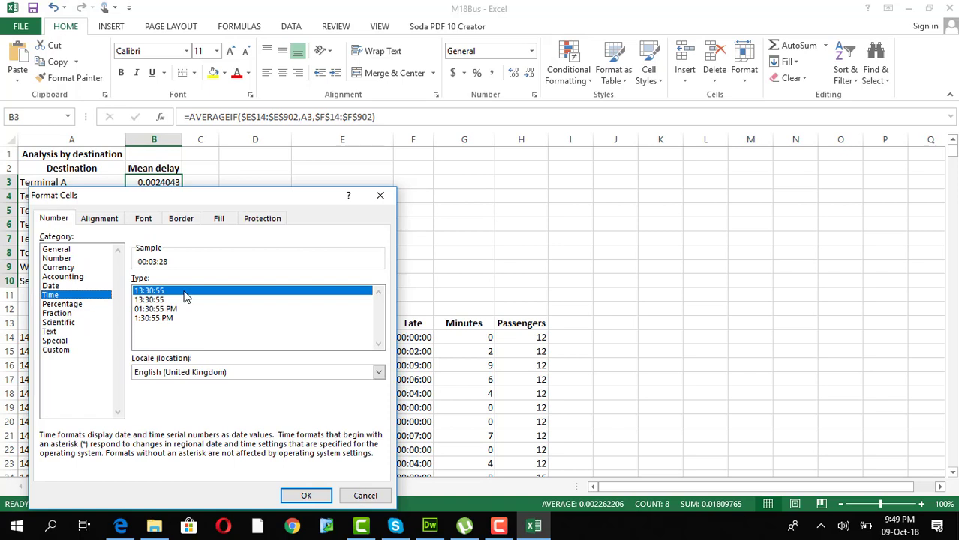
click(55, 350)
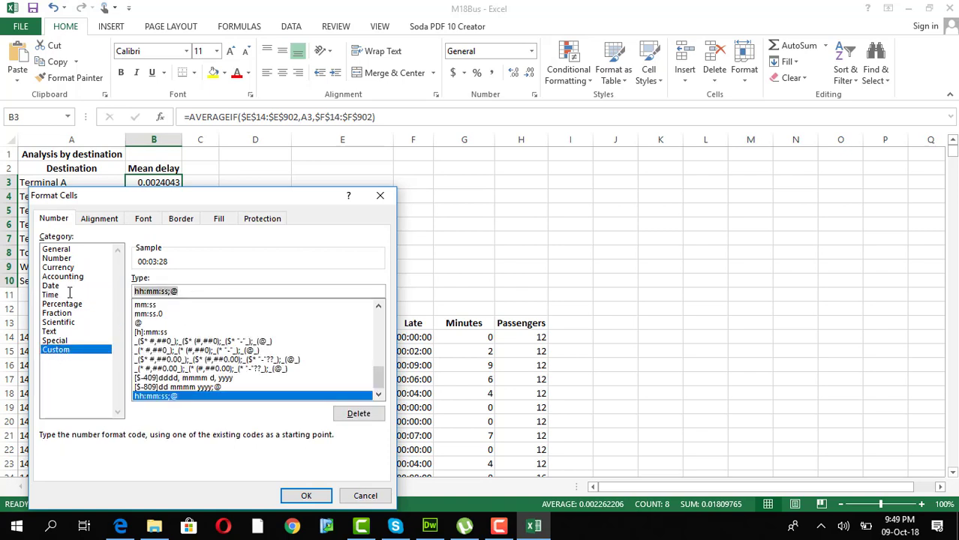
Step: Check the required time format in the question paper and apply the custom format hh:mm:ss to B3:B10
text(hh;)
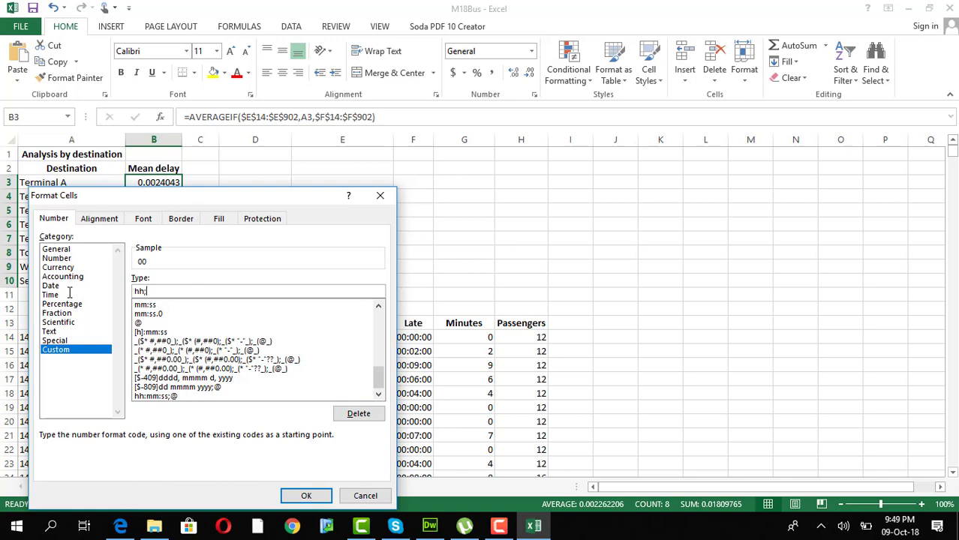
key(alt+Tab)
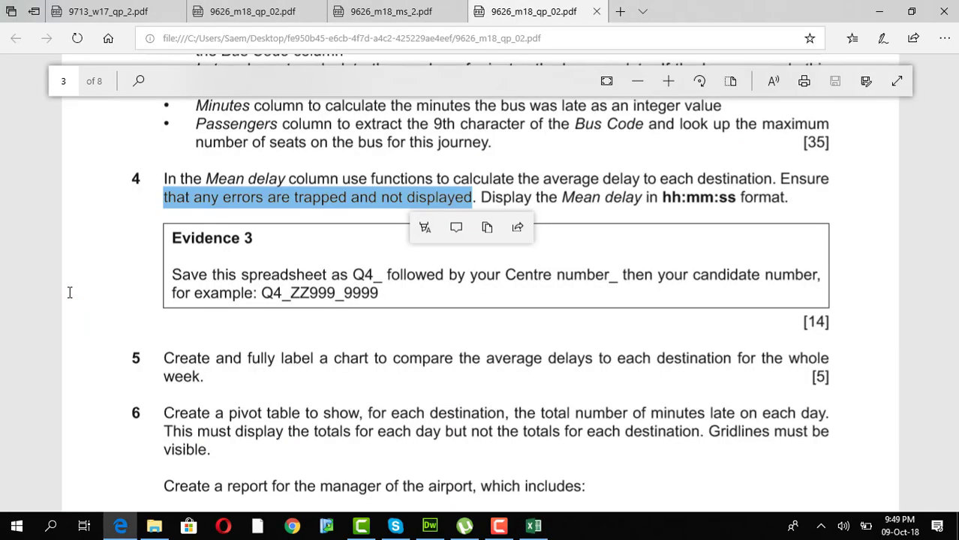
drag(735, 198, 664, 199)
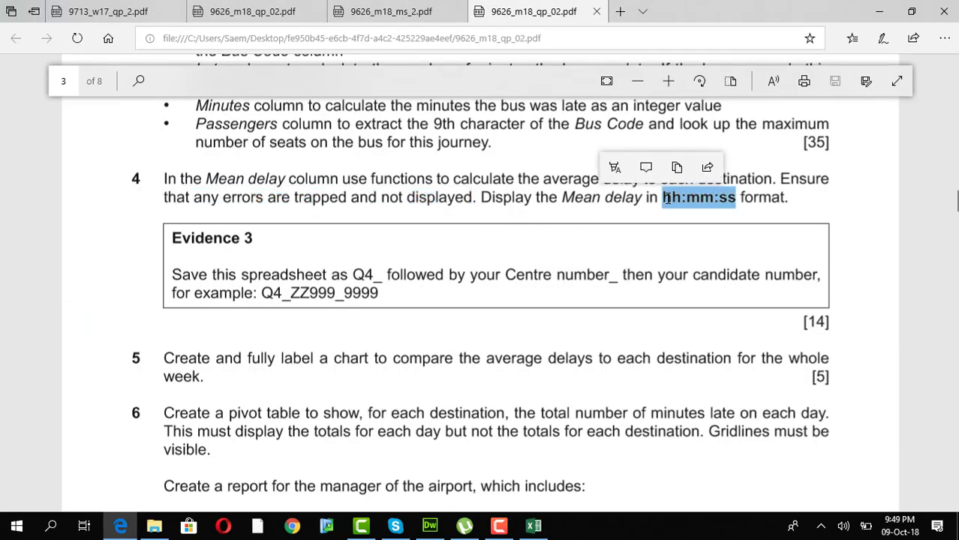
key(alt+Tab)
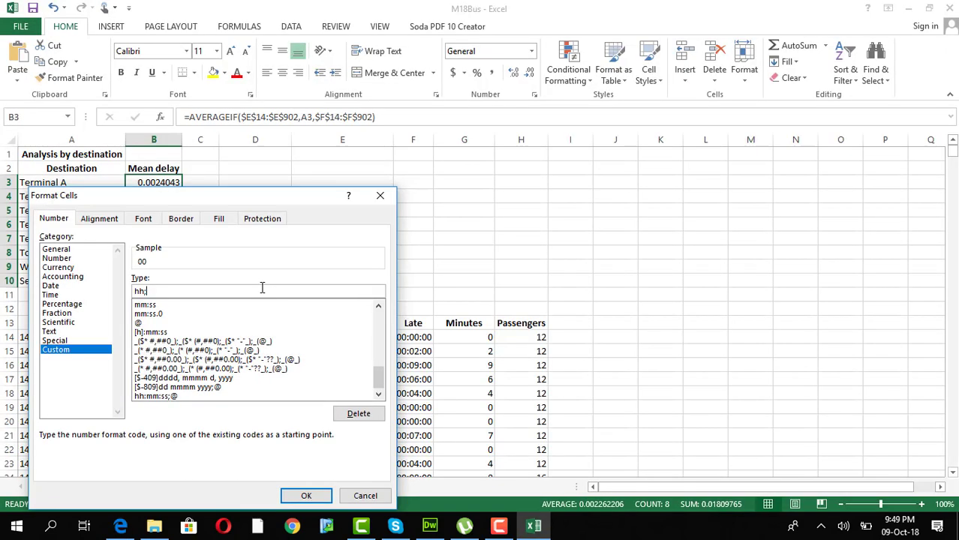
double_click(178, 289)
text(hh:mm:ss)
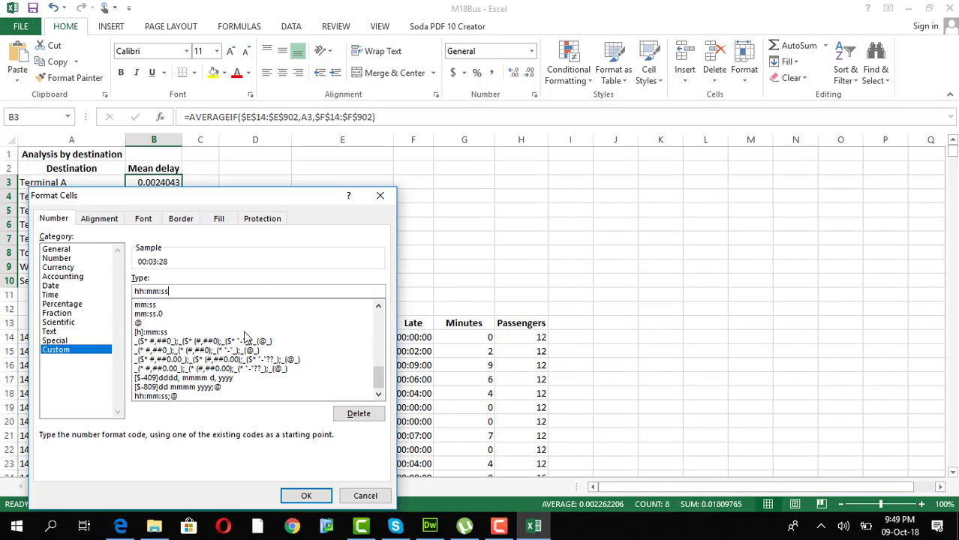
click(307, 495)
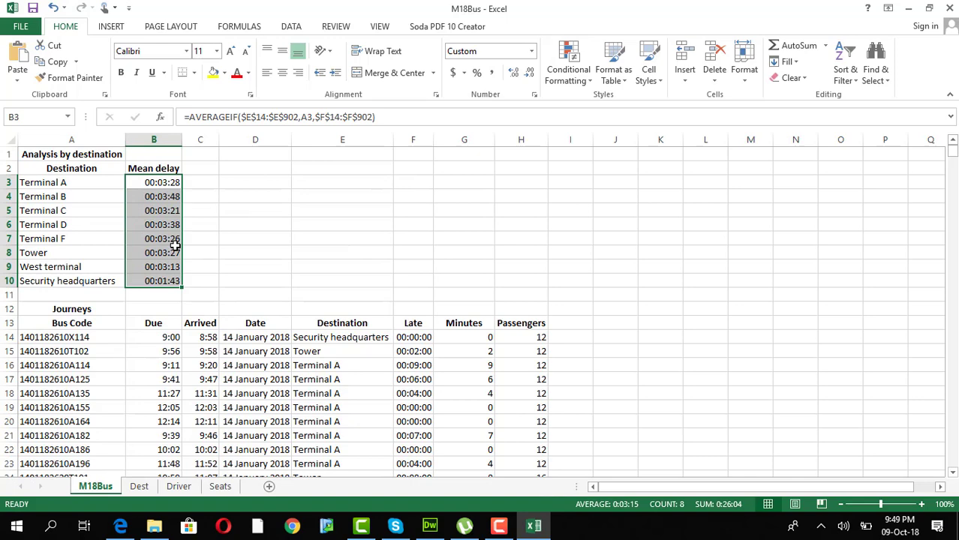
Step: Recheck task 4 in the question paper and insert IF(ISERROR( before AVERAGEIF in the B3 formula
key(alt+Tab)
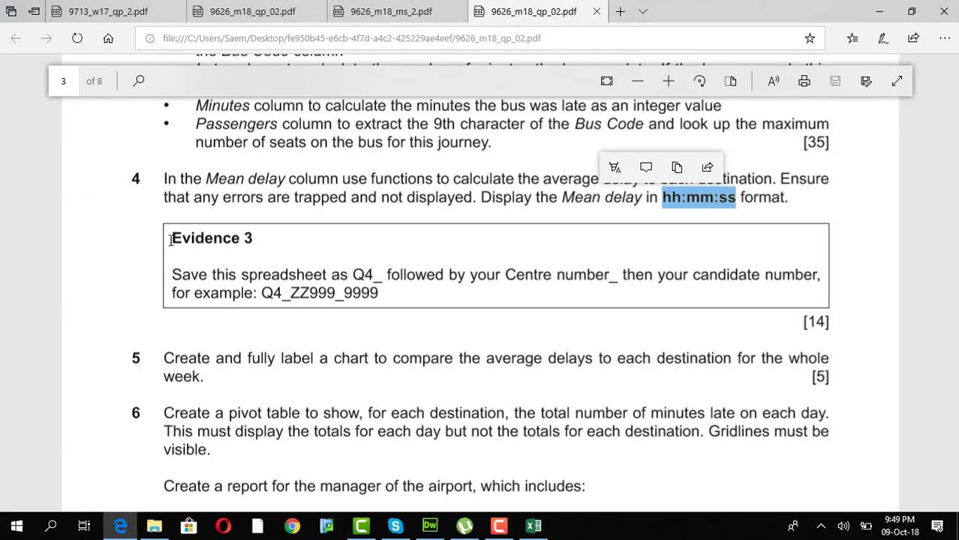
key(alt+Tab)
click(162, 185)
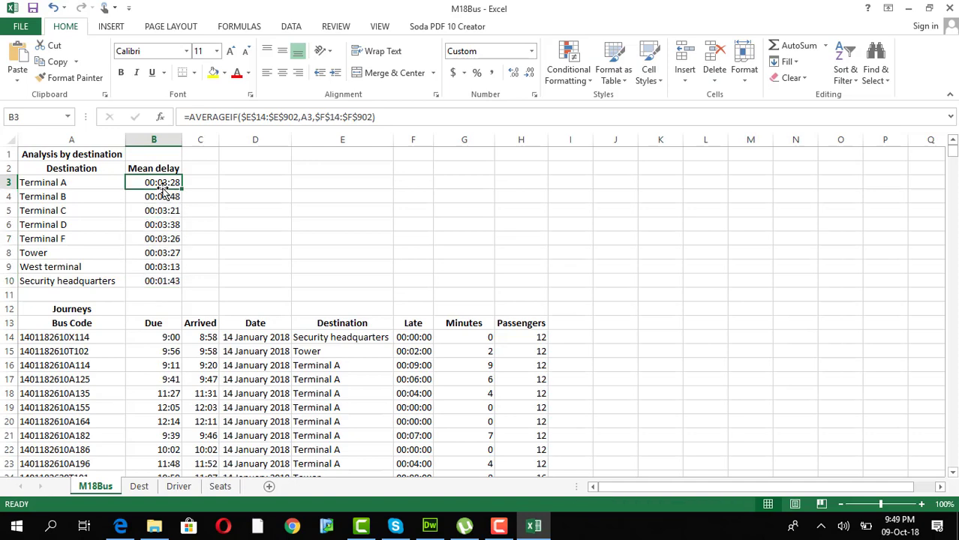
click(193, 116)
text(if)
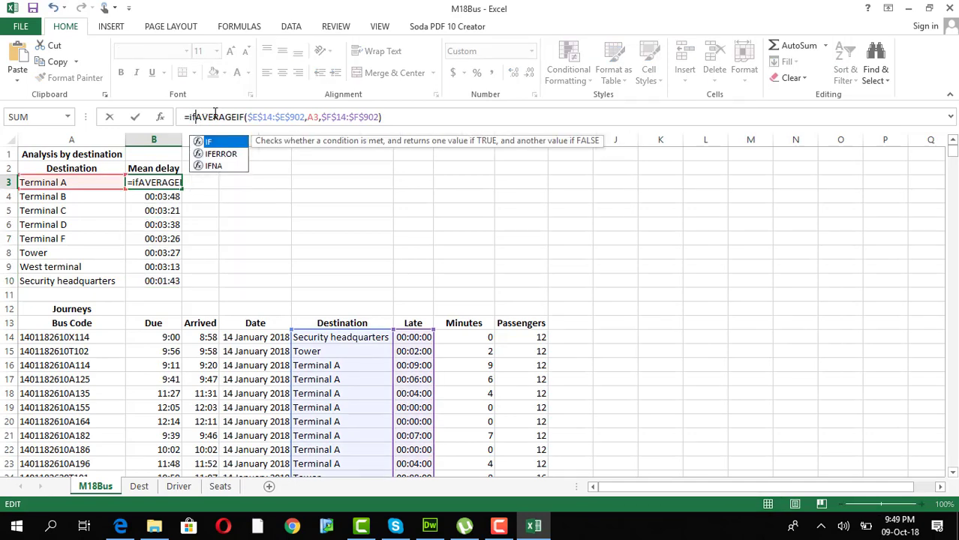
text(()
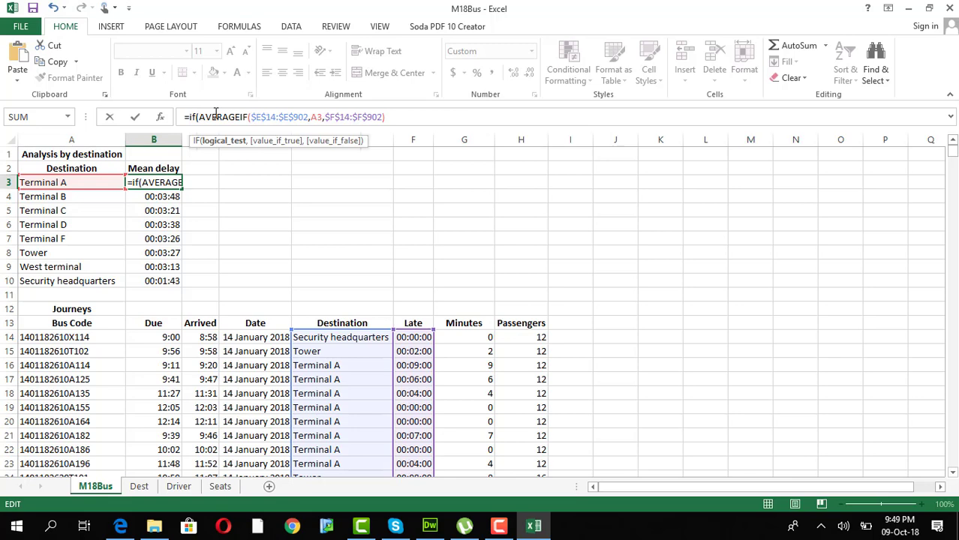
text(iserror)
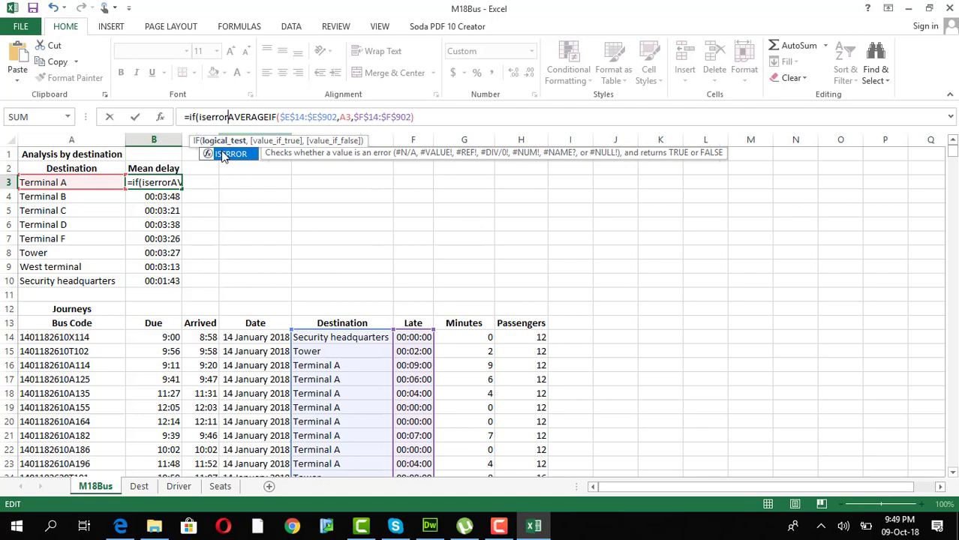
double_click(225, 154)
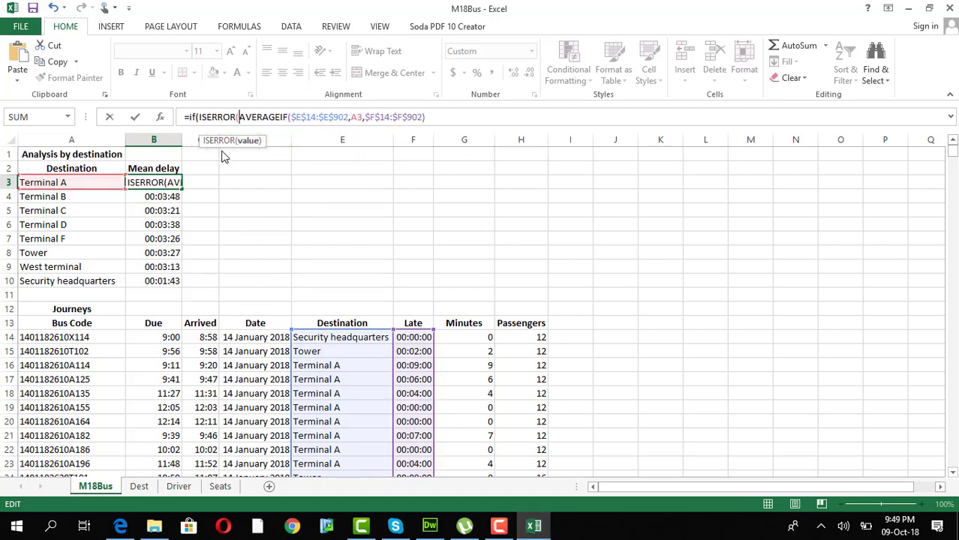
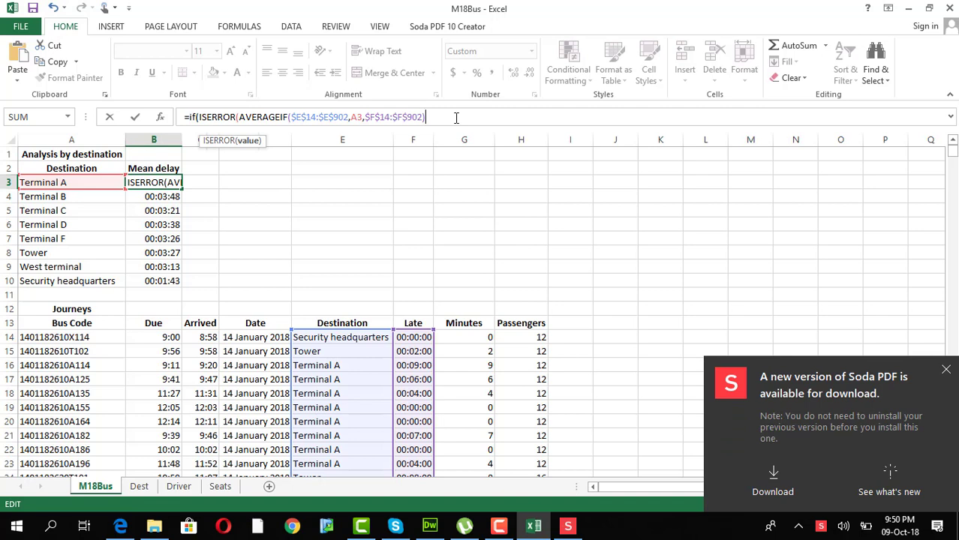
Step: Add "" as the error result in B3 and a copy of the AVERAGEIF expression as the alternative, and try to enter the formula
text(,"",)
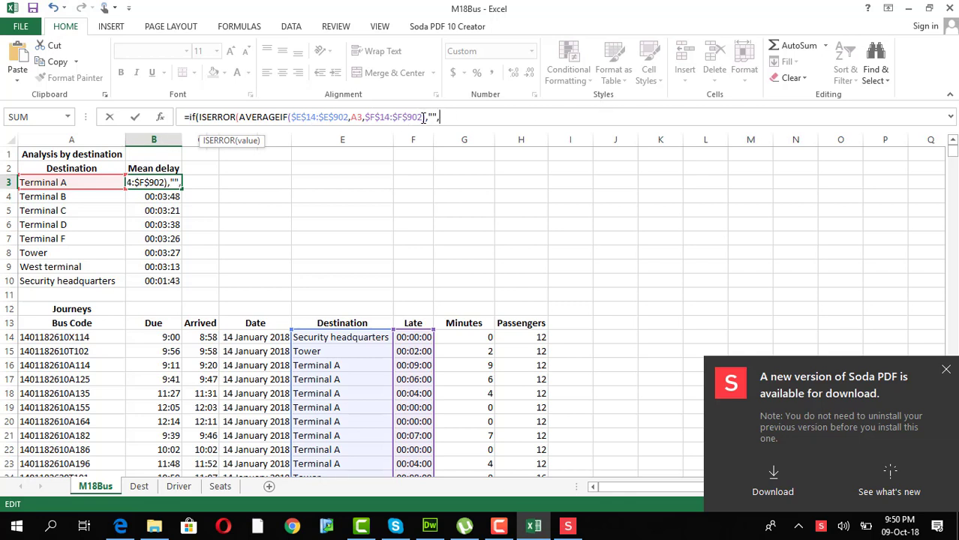
drag(426, 119, 243, 117)
key(ctrl+c)
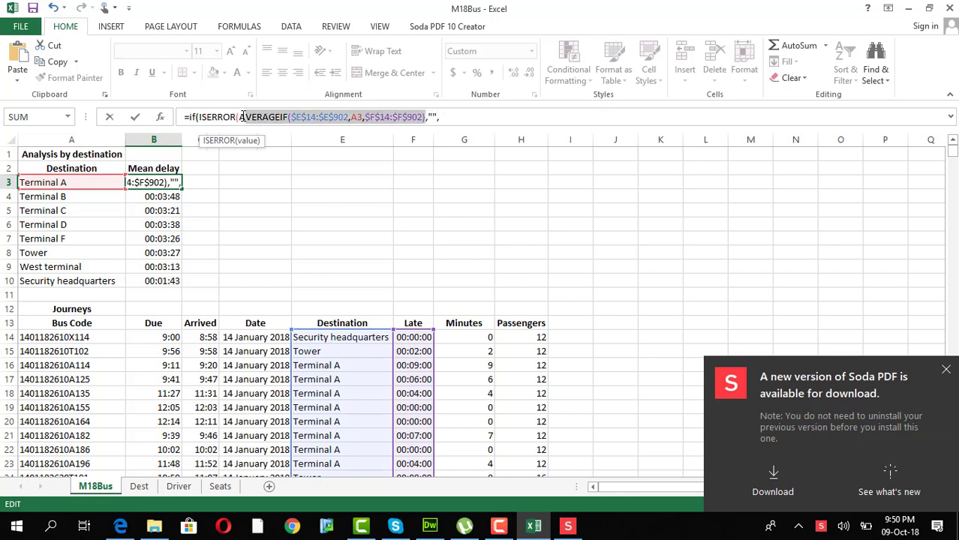
click(458, 121)
key(ctrl+v)
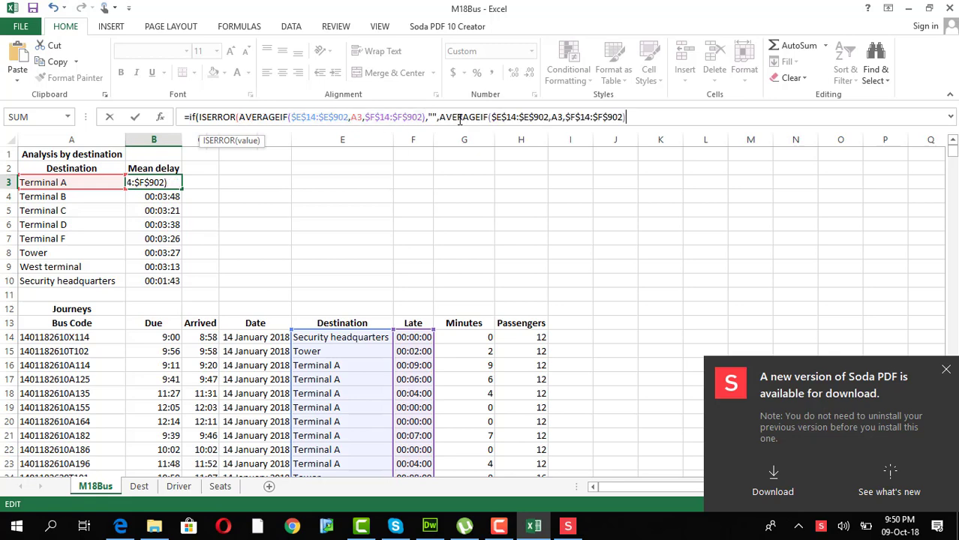
key(Return)
key(Return)
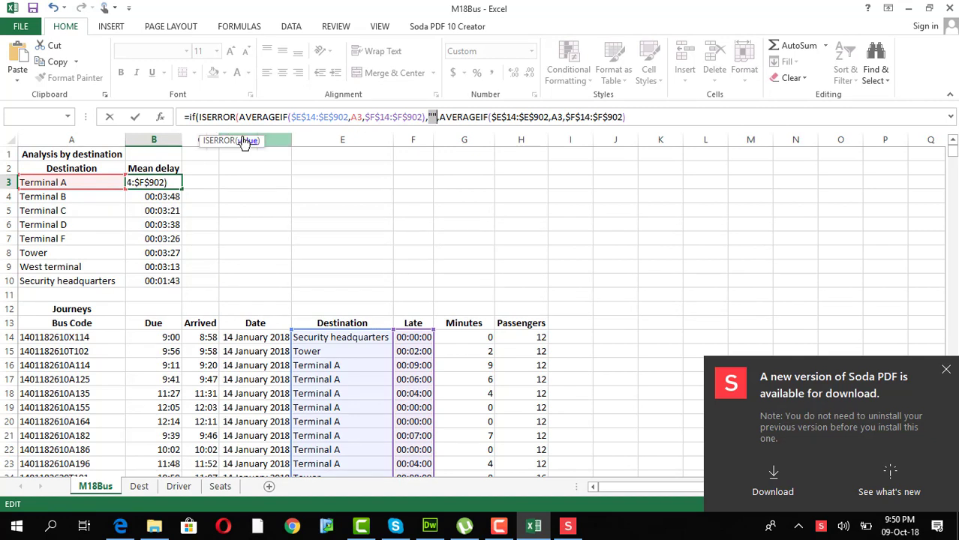
Step: Close the ISERROR bracket after the first AVERAGEIF, accept the suggested correction, and fill the B3 formula down to B10
click(417, 117)
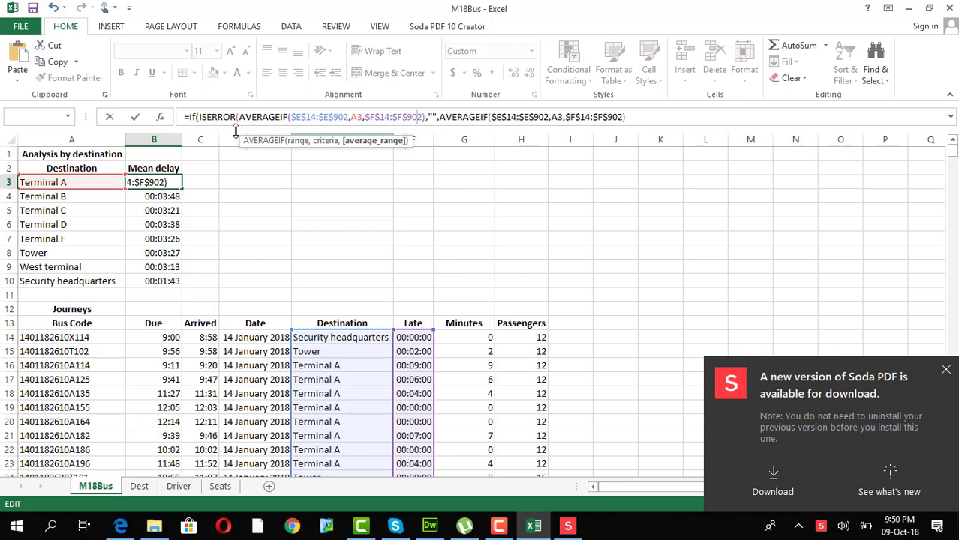
click(427, 117)
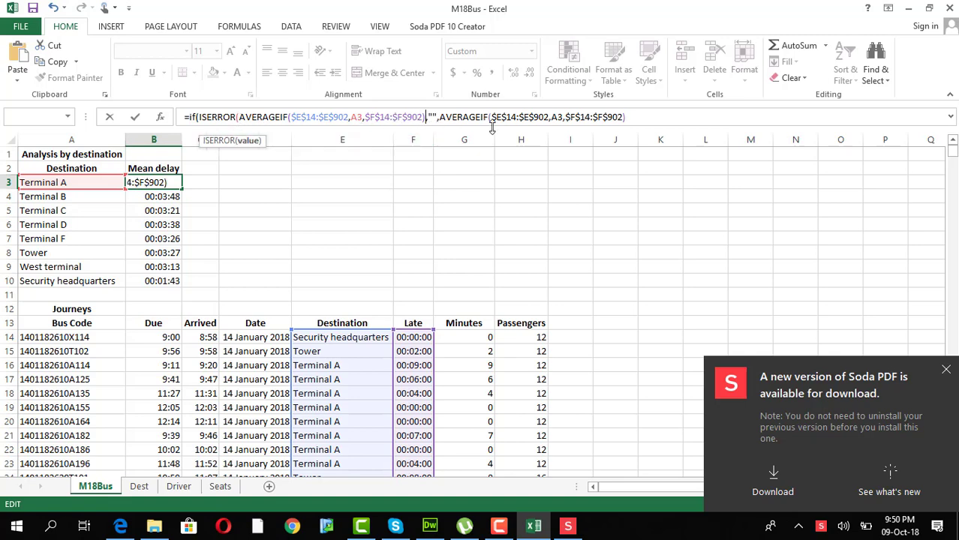
text())
key(Return)
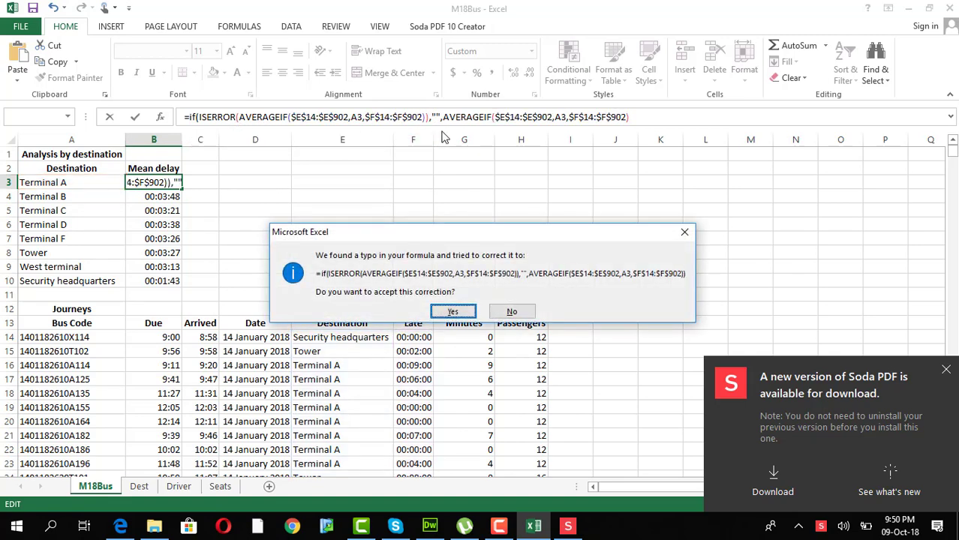
click(463, 313)
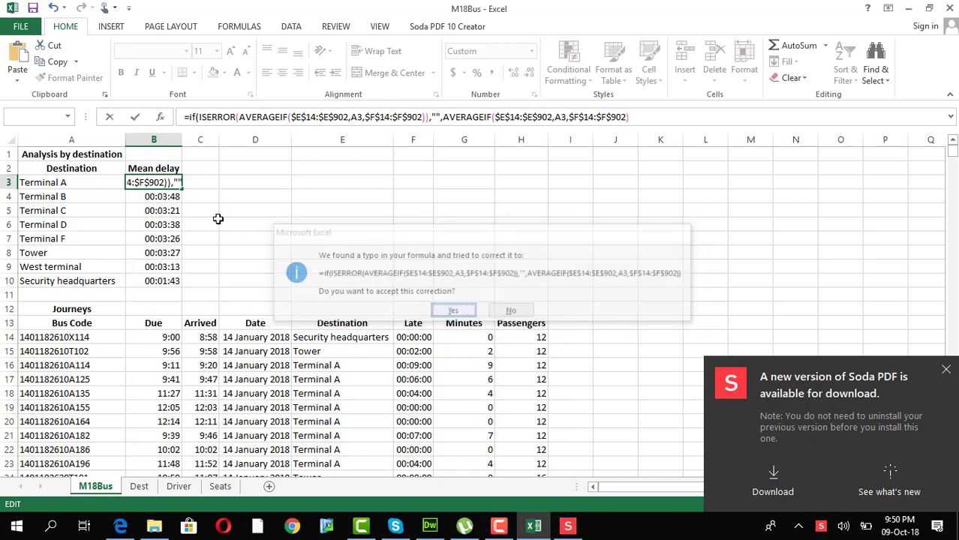
key(Up)
double_click(182, 191)
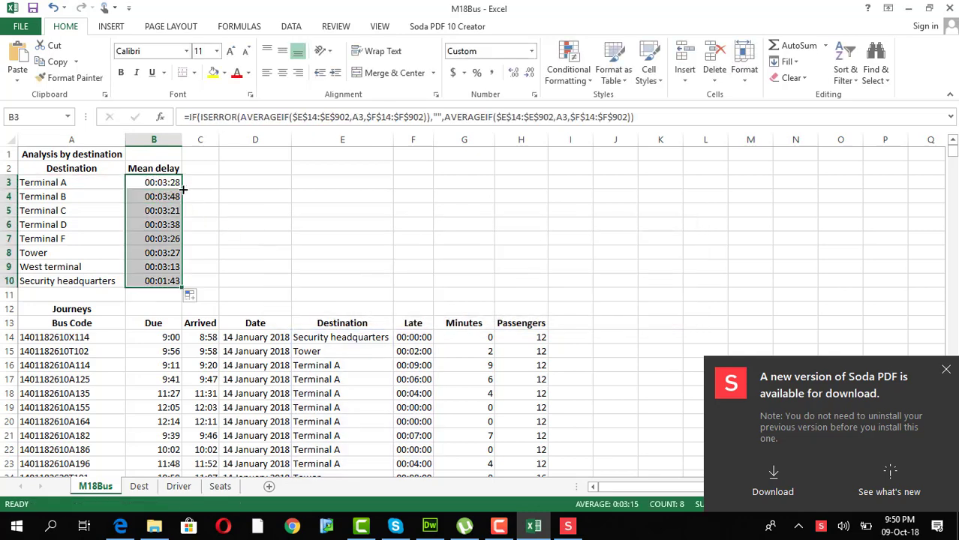
click(172, 181)
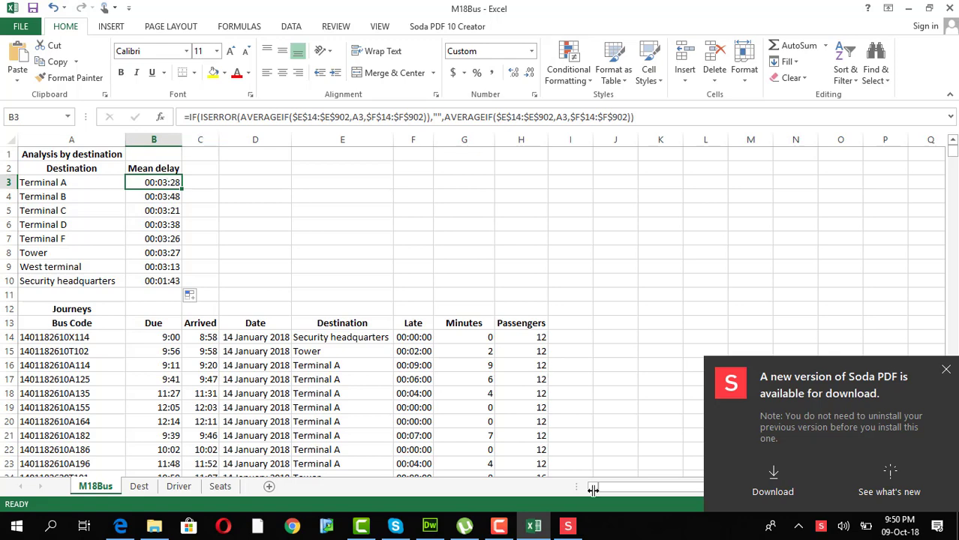
click(499, 526)
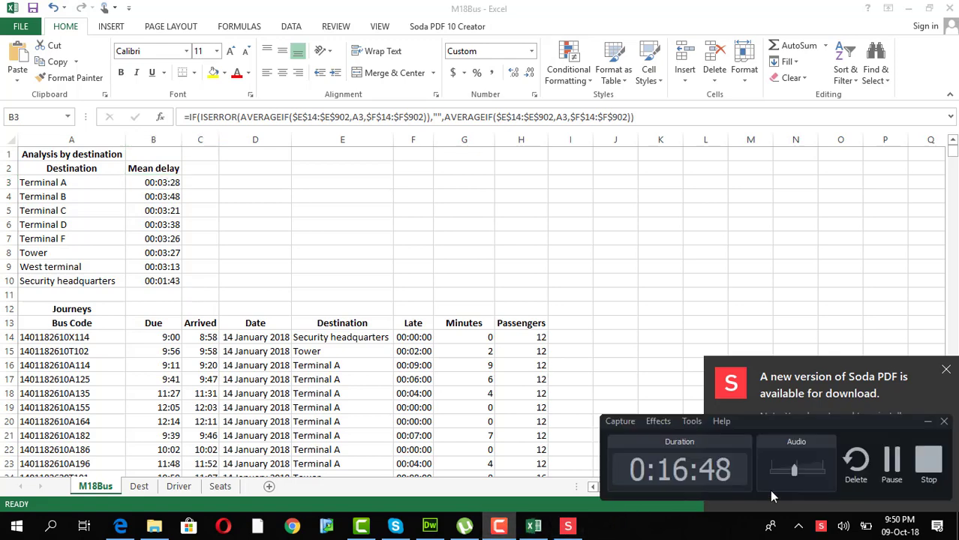
click(891, 460)
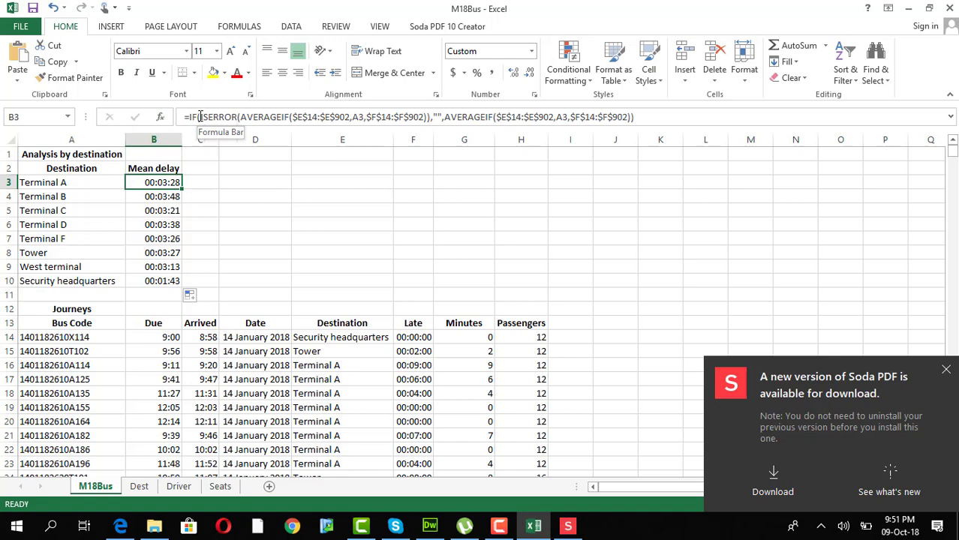
Step: Review the ISERROR(AVERAGEIF(...)) test in the B3 formula
drag(200, 116, 428, 117)
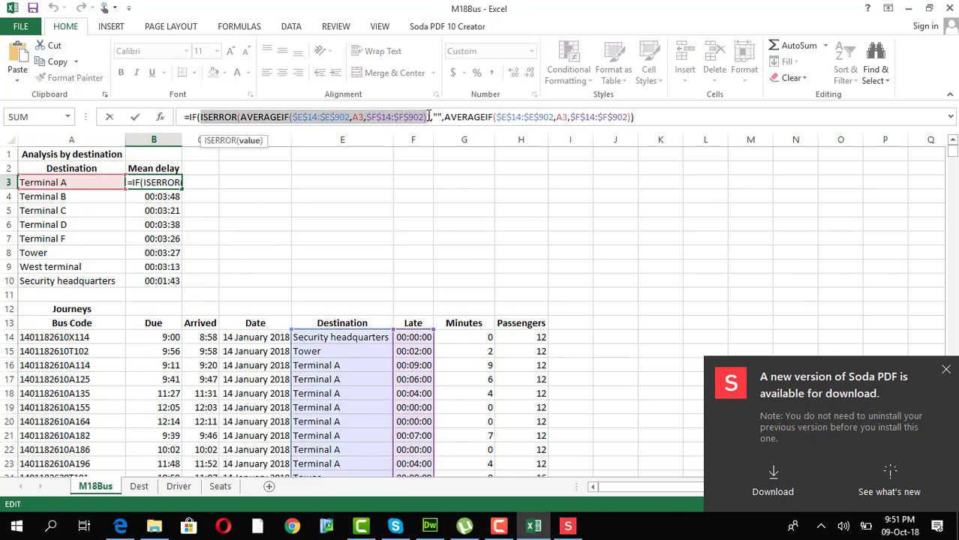
click(226, 116)
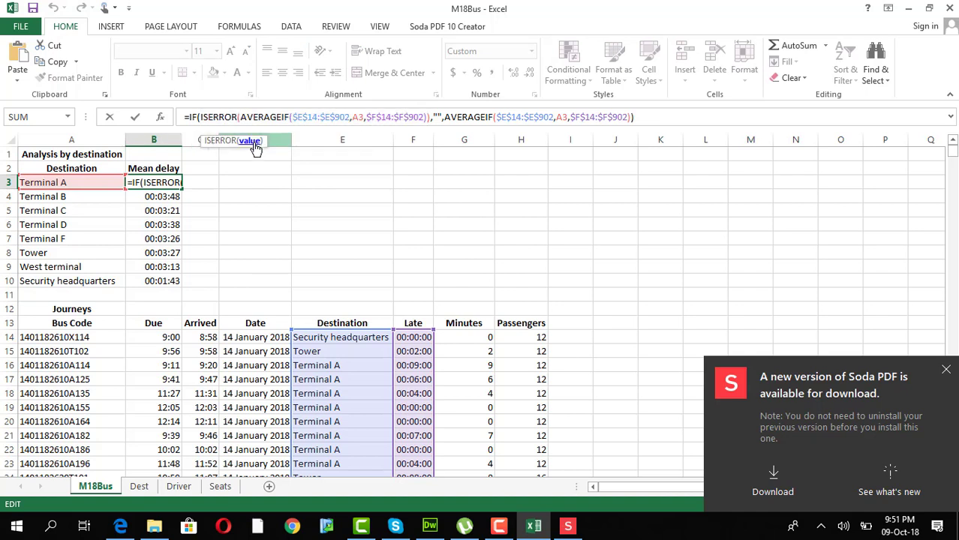
click(135, 117)
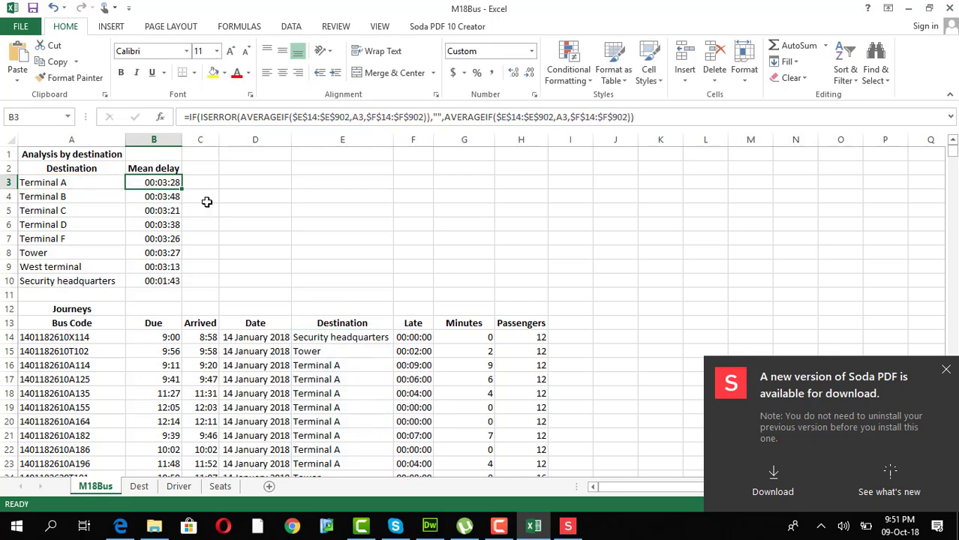
Step: Enter the sample values 6 in J4 and 0 in K4 beside the analysis table
click(612, 200)
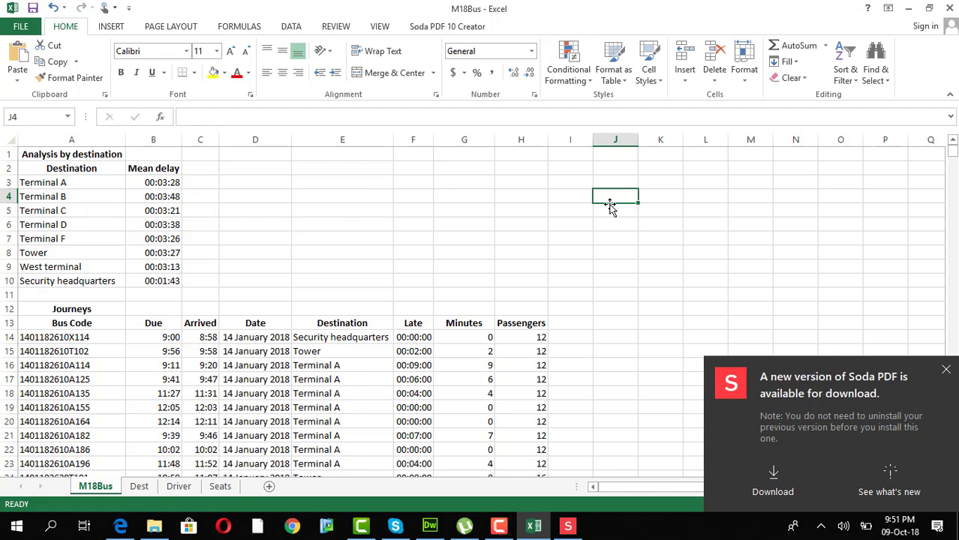
text(6)
click(657, 199)
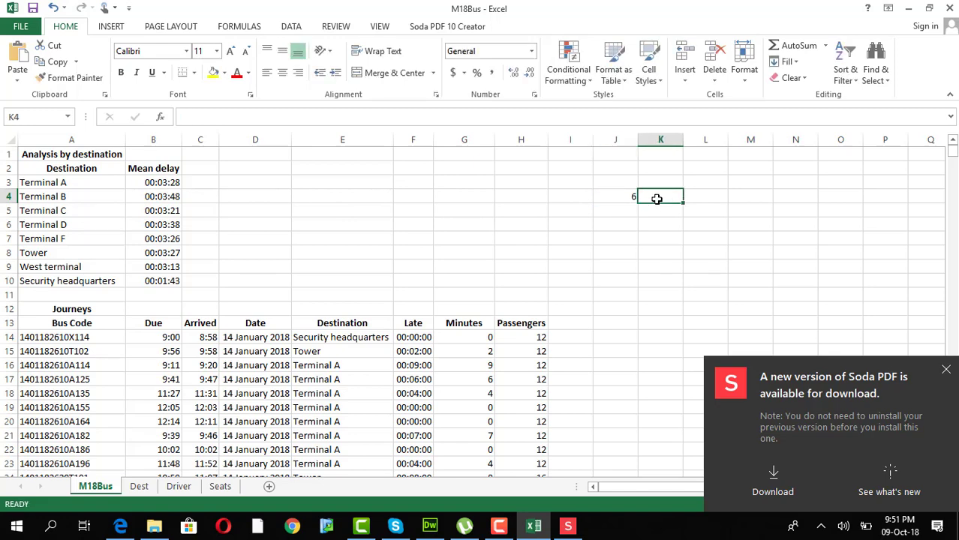
text(0)
Step: Enter an ISERROR formula in M4 that tests the division J4/K4
click(719, 196)
click(751, 198)
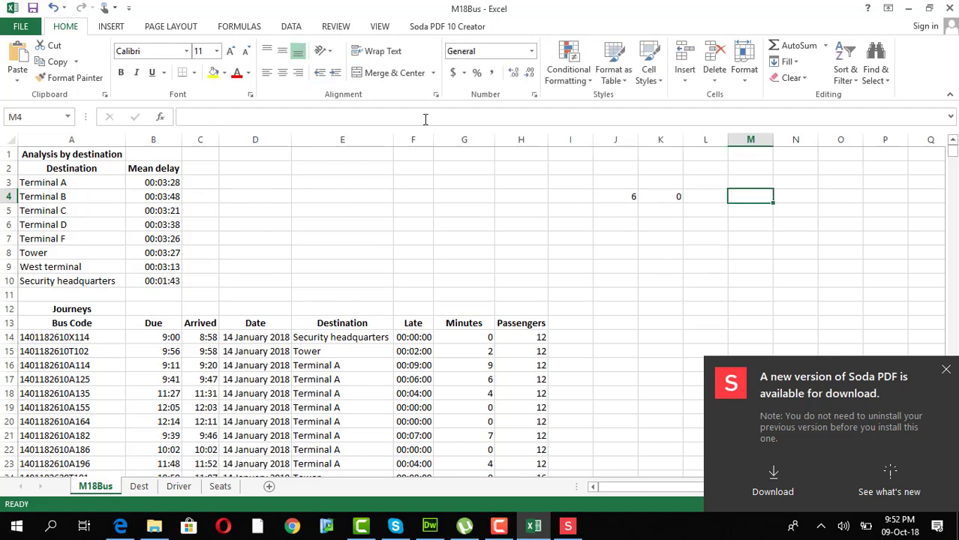
text(=i)
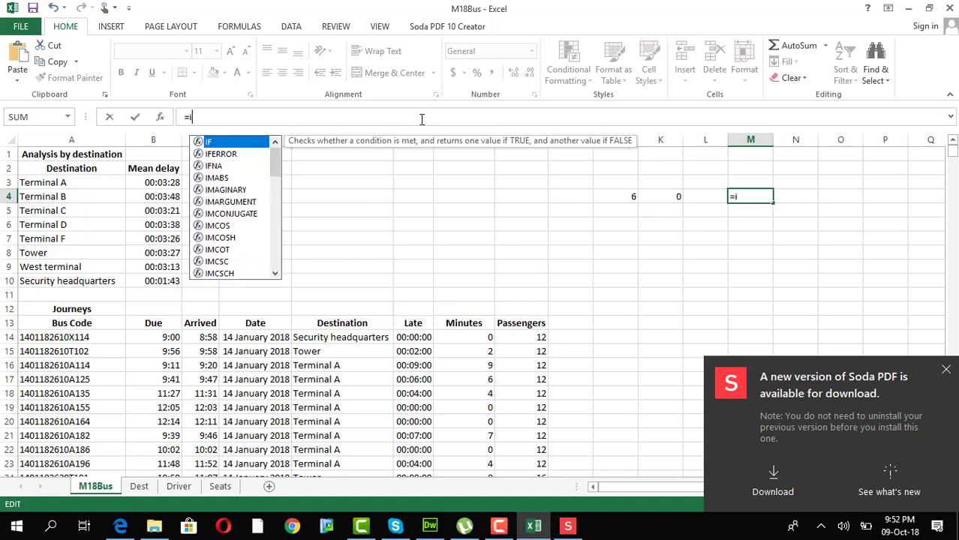
text(s)
double_click(248, 165)
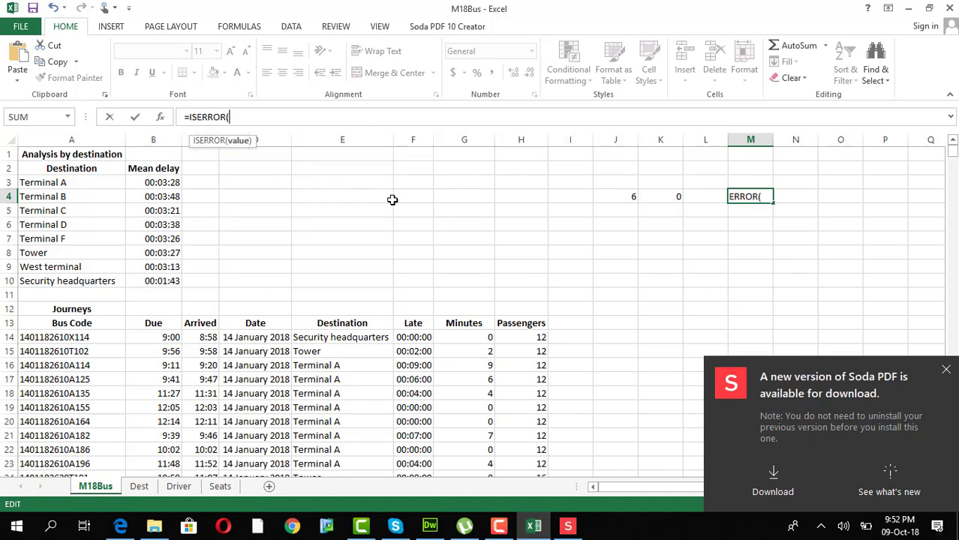
click(625, 196)
text(/)
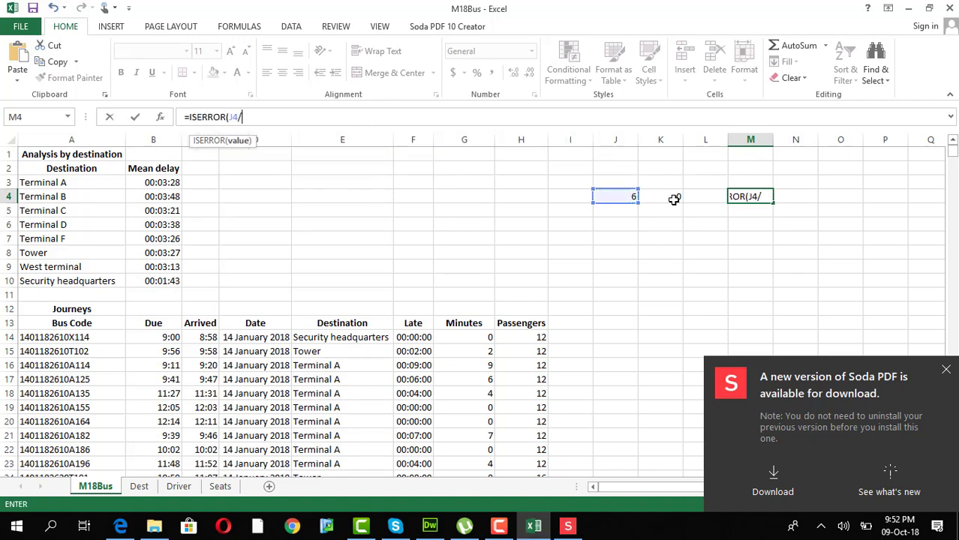
click(674, 197)
key(Return)
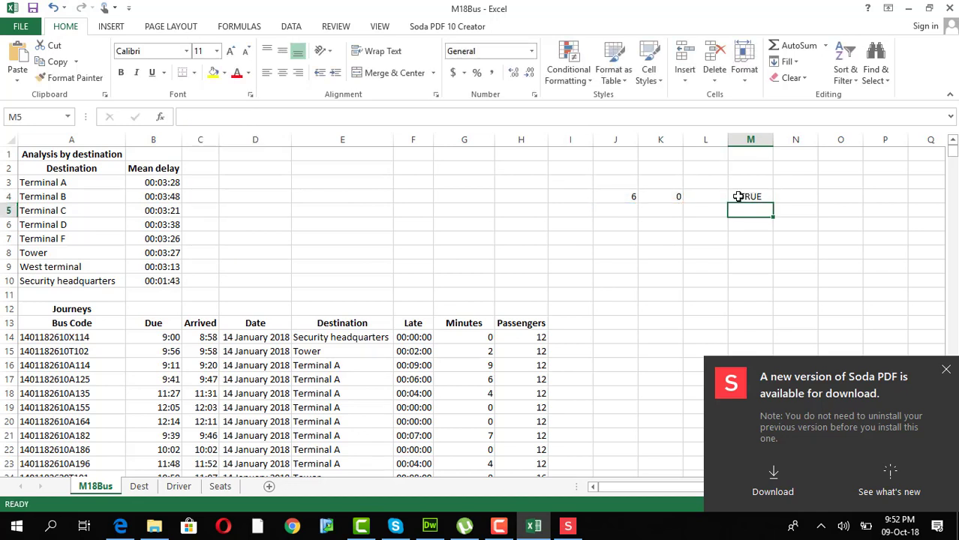
Step: Replace the division tested by ISERROR in M4 with K4/J4 and reselect the cell to check its formula
click(738, 197)
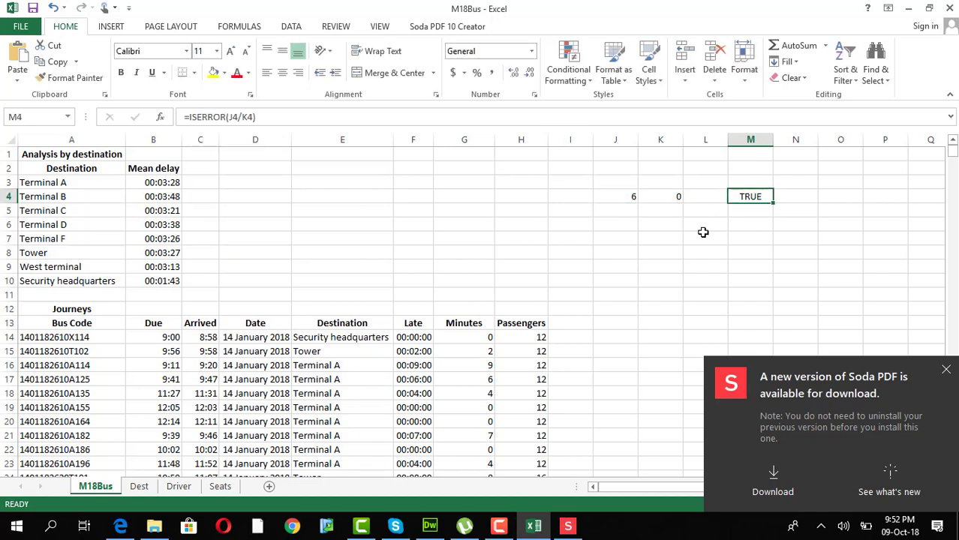
click(252, 117)
key(BackSpace)
key(BackSpace)
key(BackSpace)
key(BackSpace)
key(BackSpace)
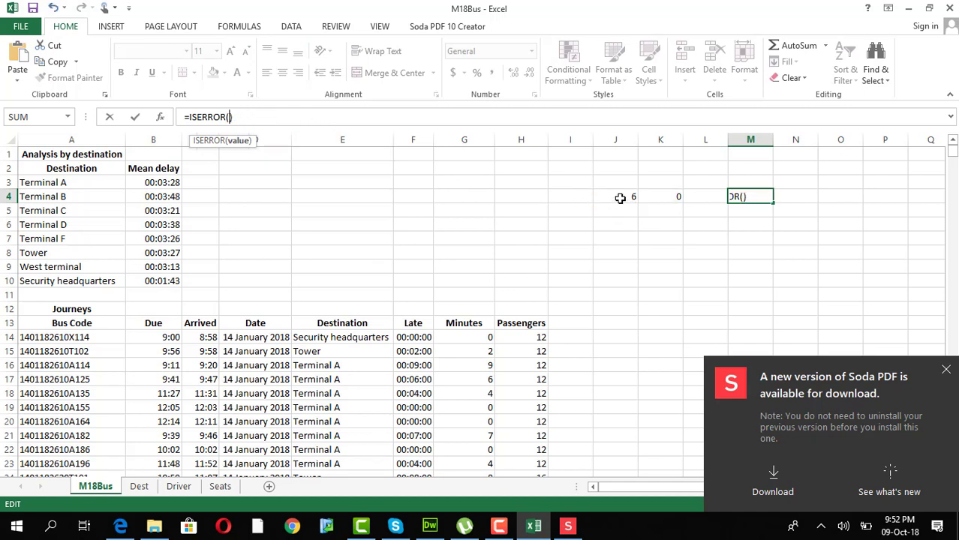
click(660, 196)
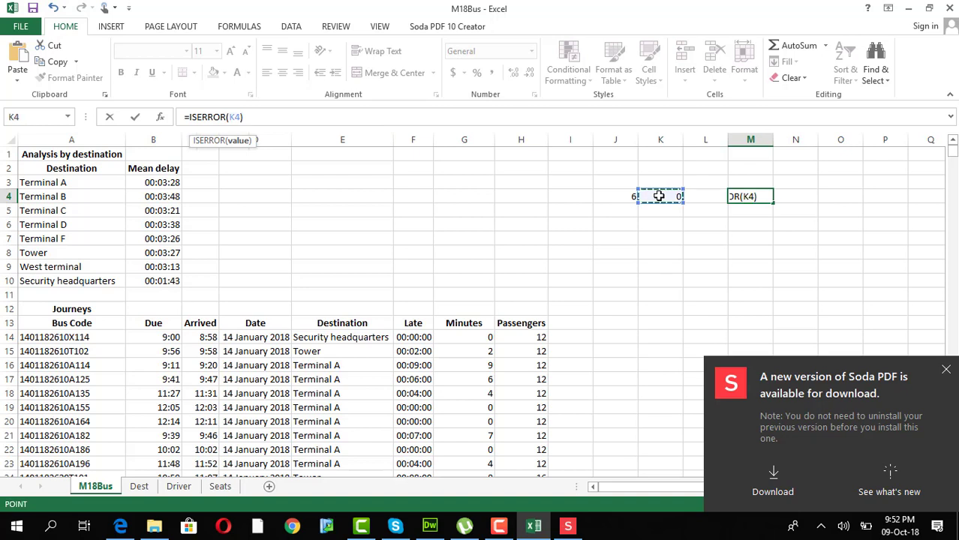
text(/)
click(608, 197)
key(Return)
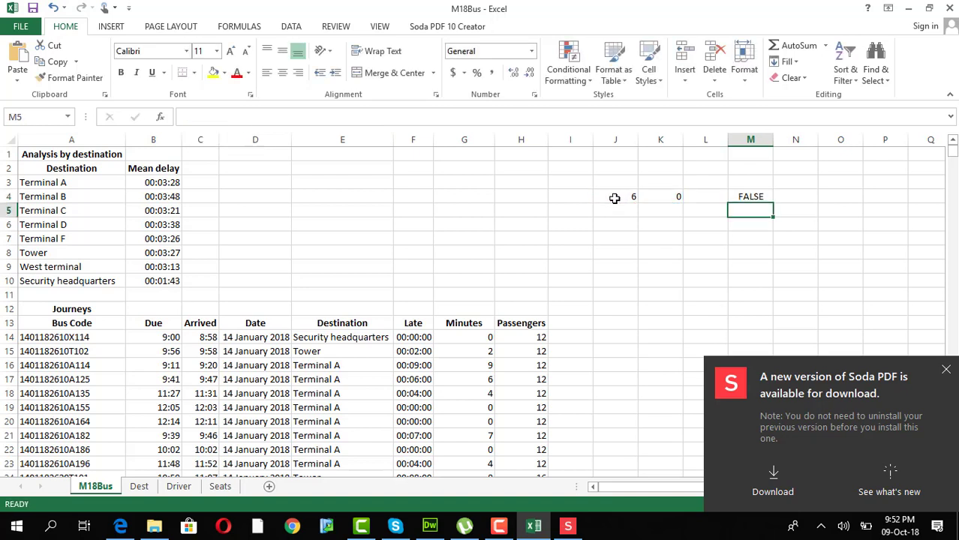
click(730, 195)
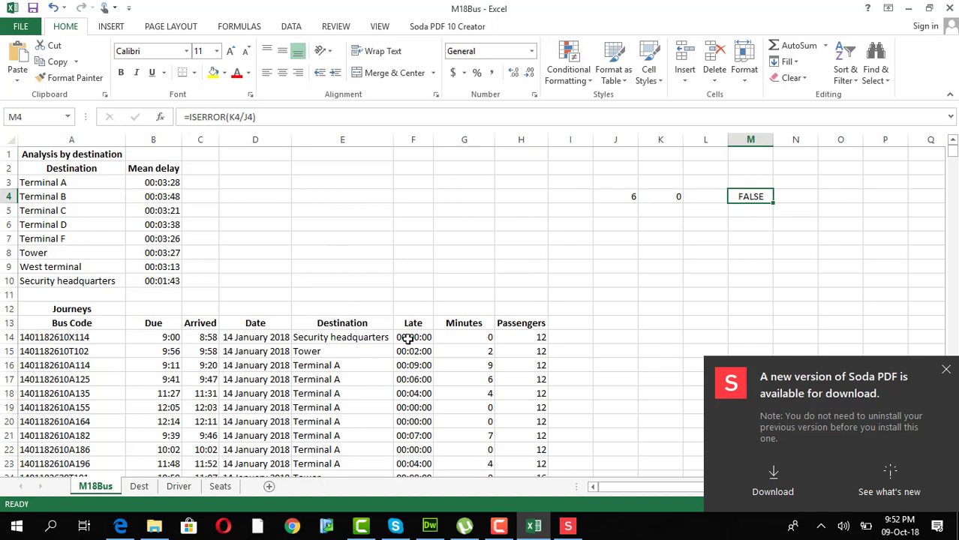
Step: Review the ISERROR(AVERAGEIF(...)) test and the "" error result in the B3 formula, keeping the formula as it is
click(162, 184)
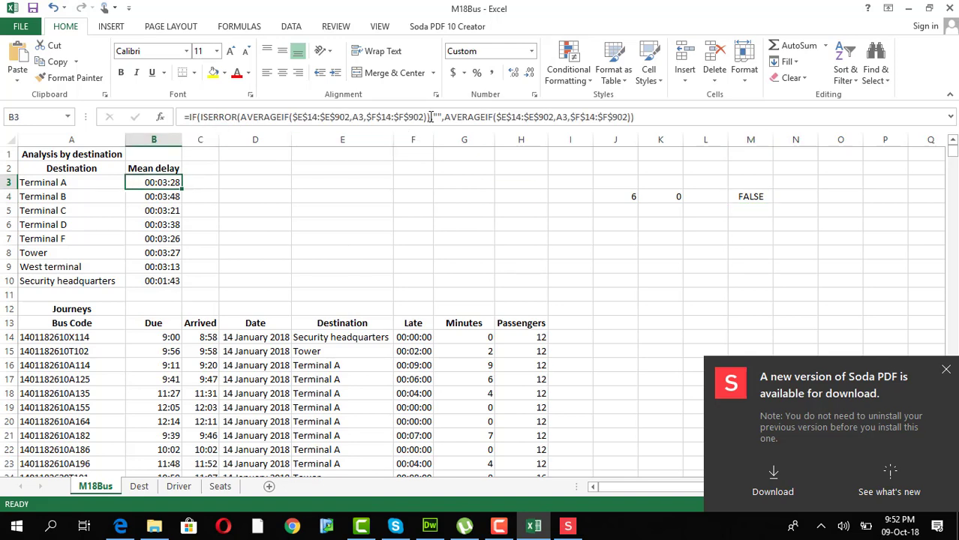
drag(427, 116, 243, 117)
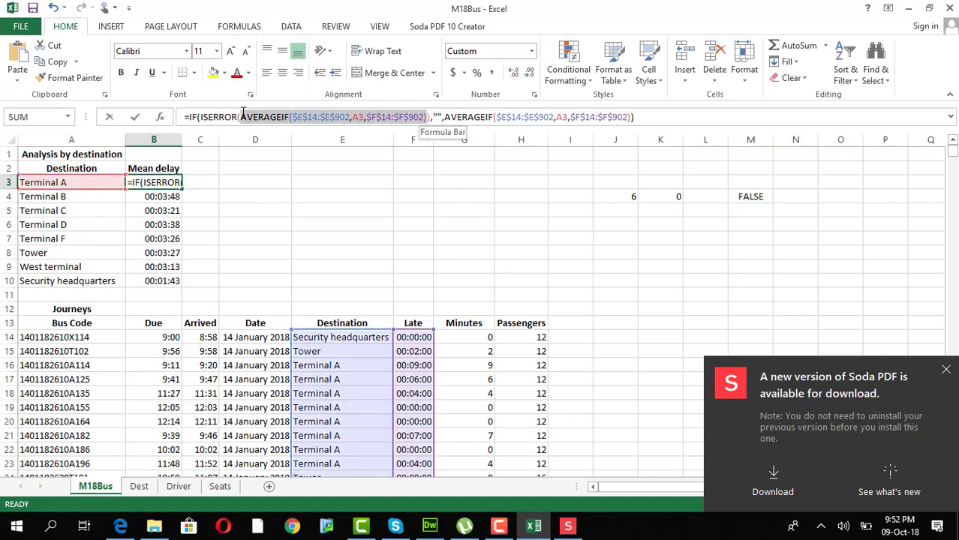
click(438, 116)
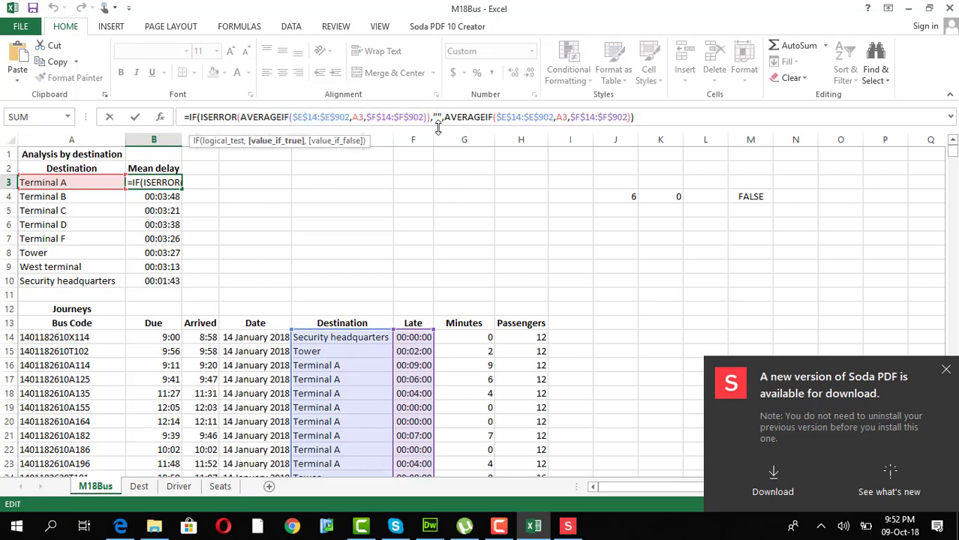
key(Left)
key(Left)
click(135, 117)
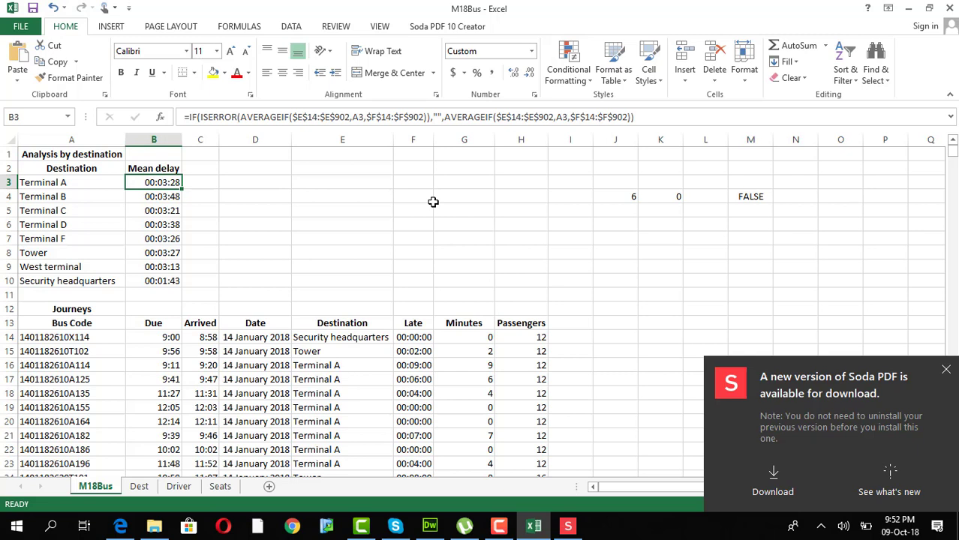
Step: Wrap the ISERROR test in M4 in an IF that returns "There is an error" or otherwise "No error"
click(632, 194)
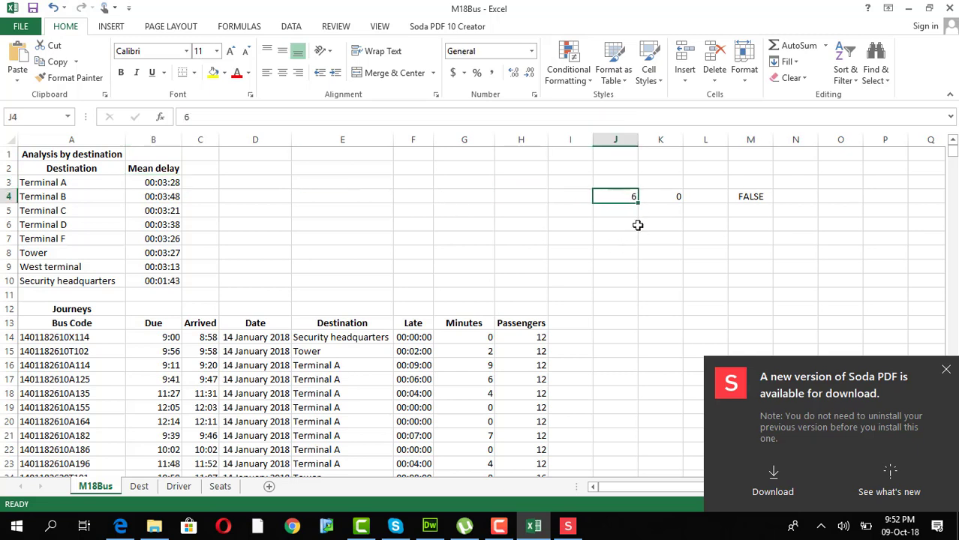
click(741, 197)
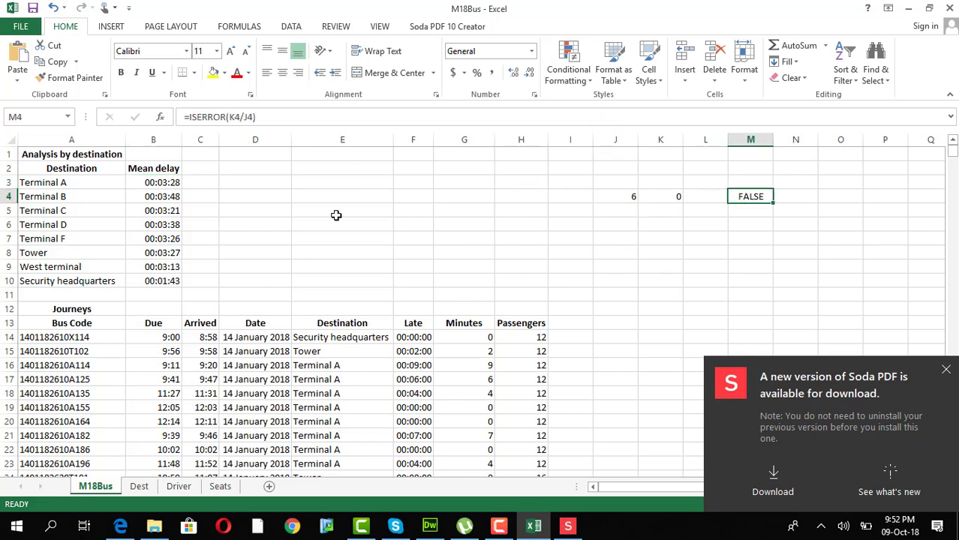
click(189, 117)
text(if)
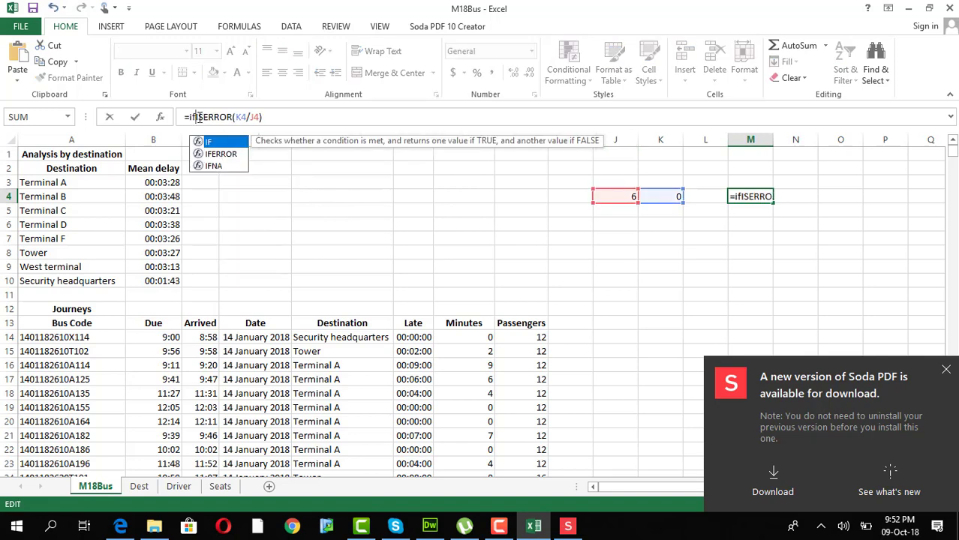
text(()
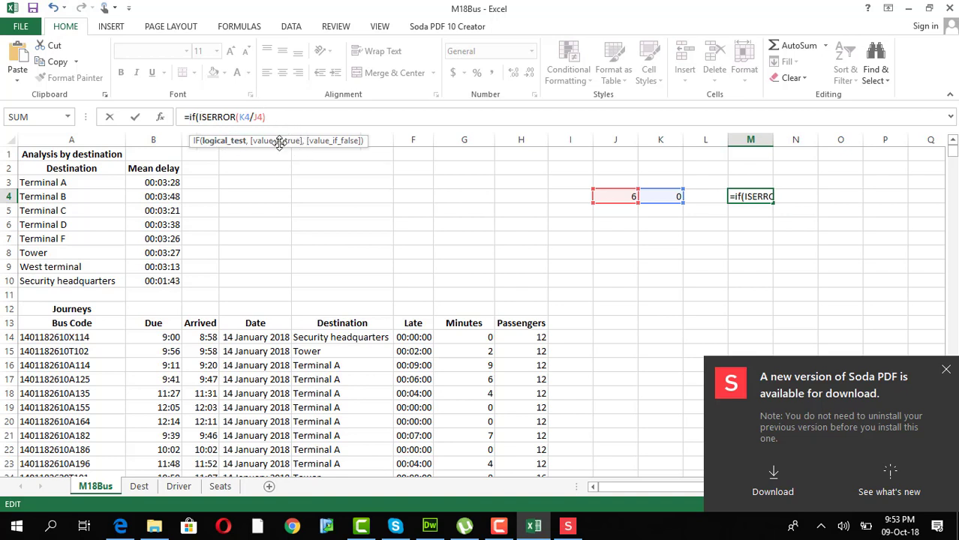
click(281, 116)
text(,)
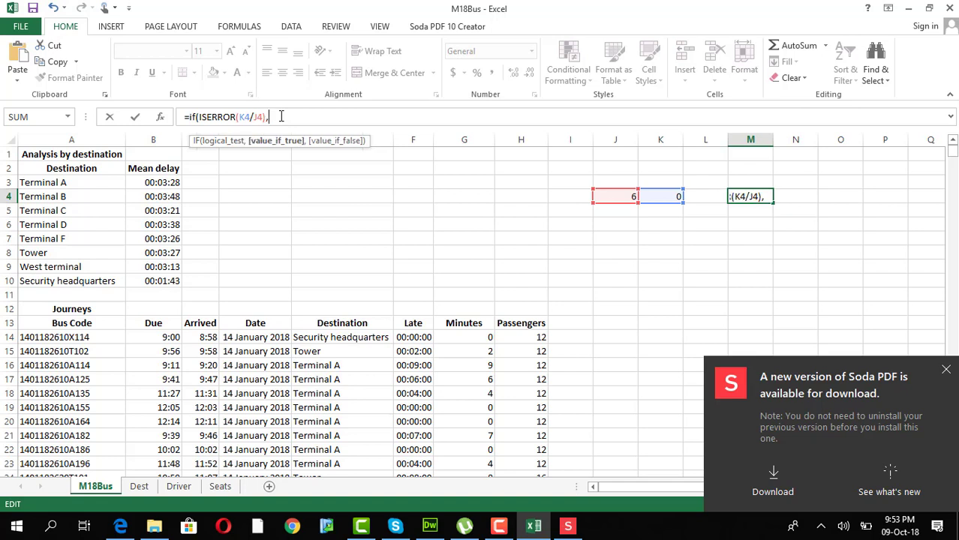
text("There is an err)
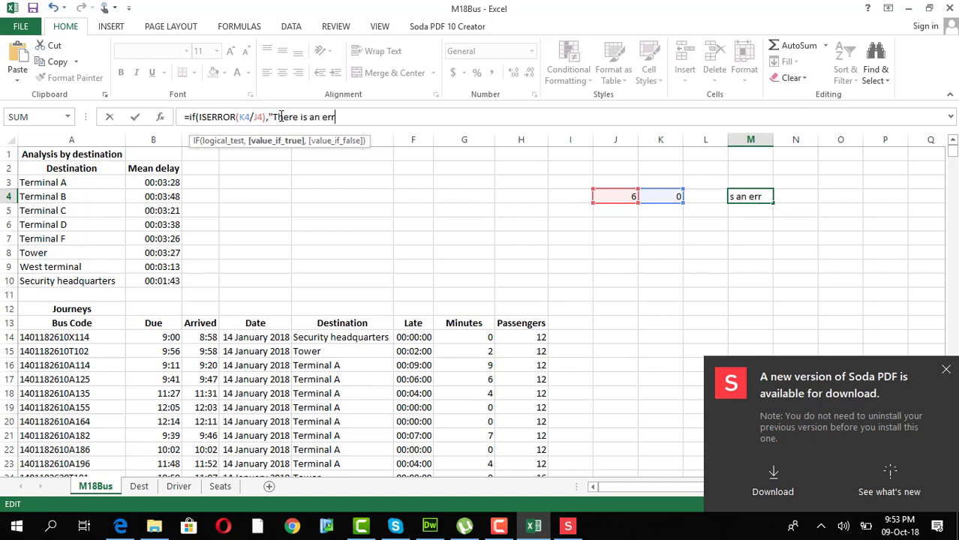
text(or","No e)
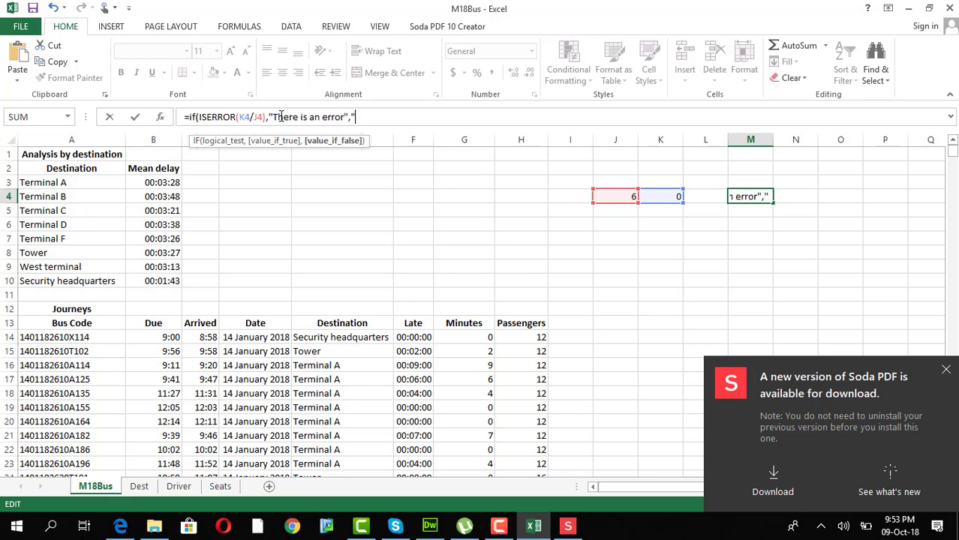
text(rror)
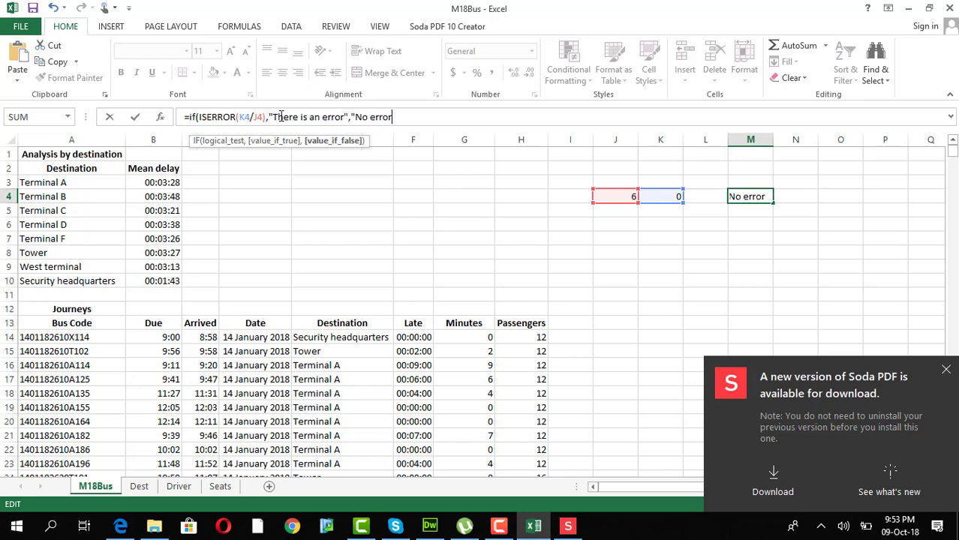
text(")
key(Return)
key(Return)
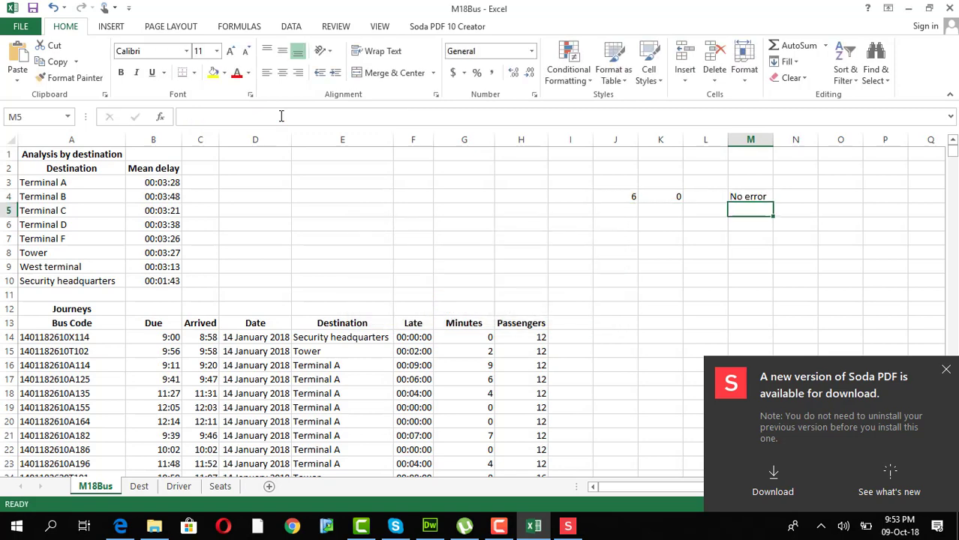
Step: Change the division tested in the M4 formula to J4/K4 and fit column M to its contents
click(754, 197)
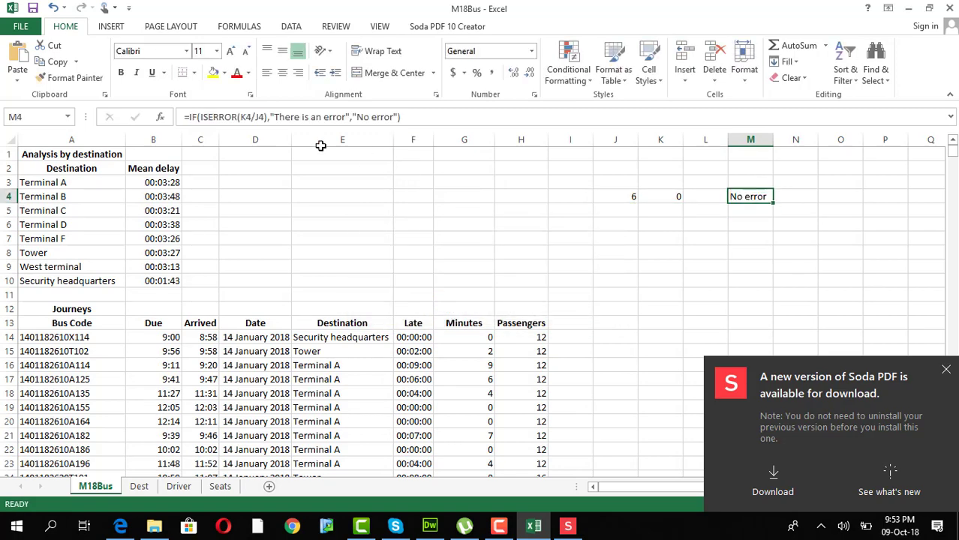
click(247, 118)
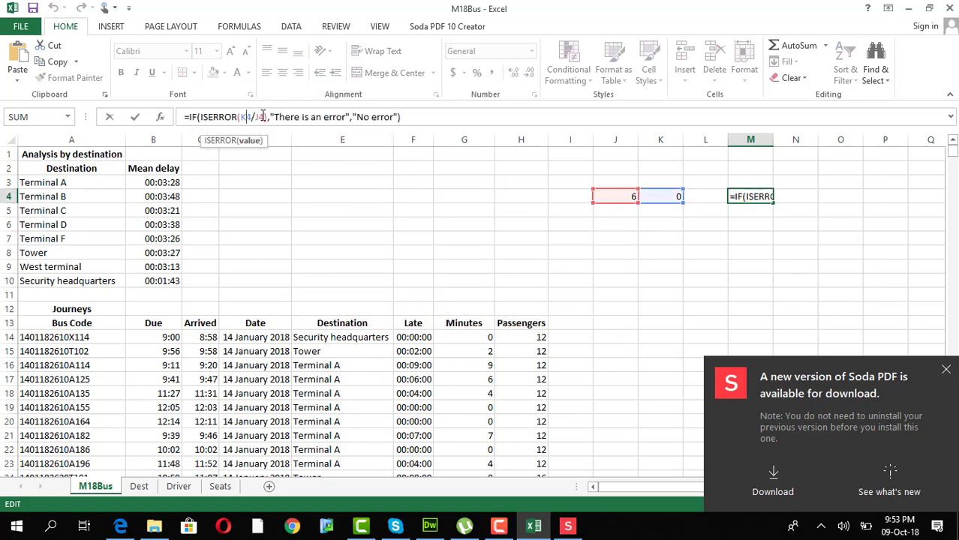
key(BackSpace)
text(J)
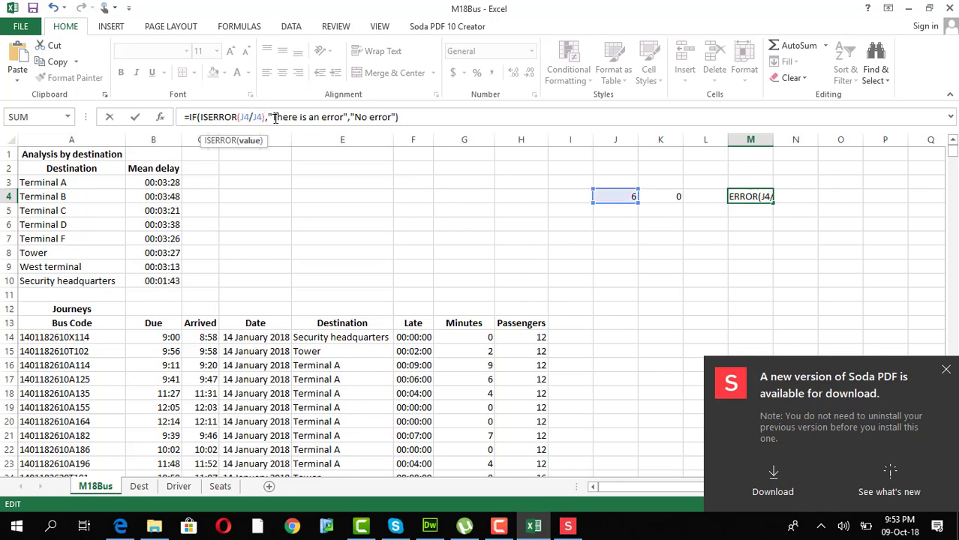
key(BackSpace)
text(K)
key(Return)
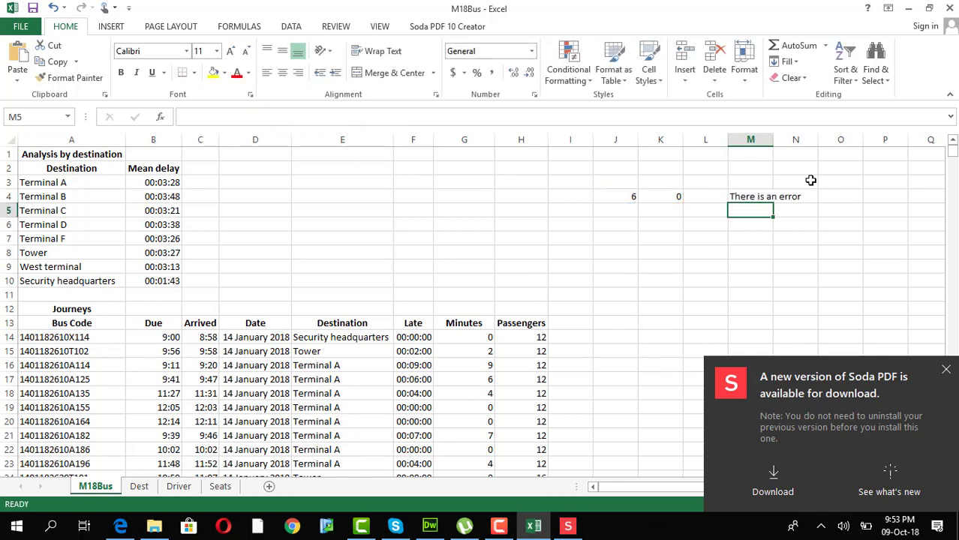
click(762, 195)
double_click(773, 140)
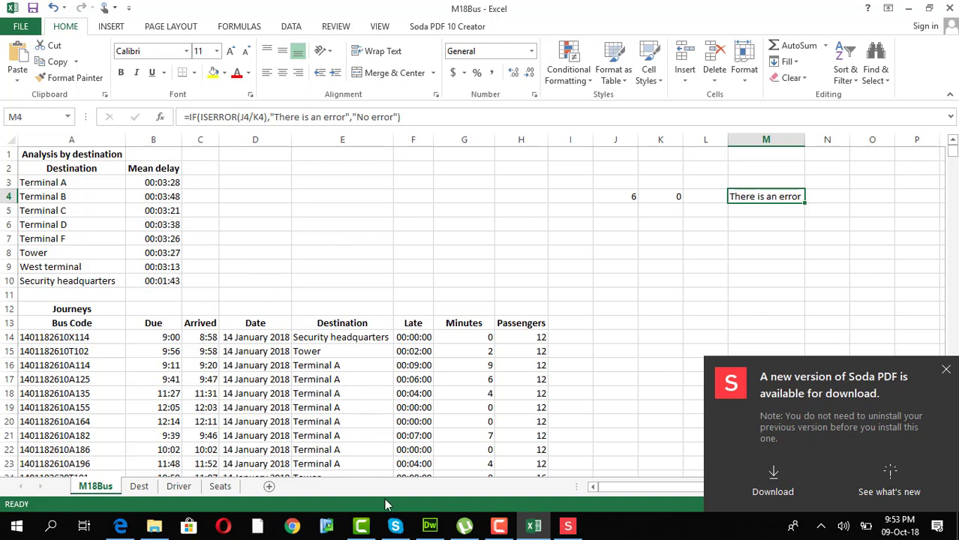
Step: Switch to the question paper in Edge and read task 5 about the chart of average delays to each destination
click(118, 528)
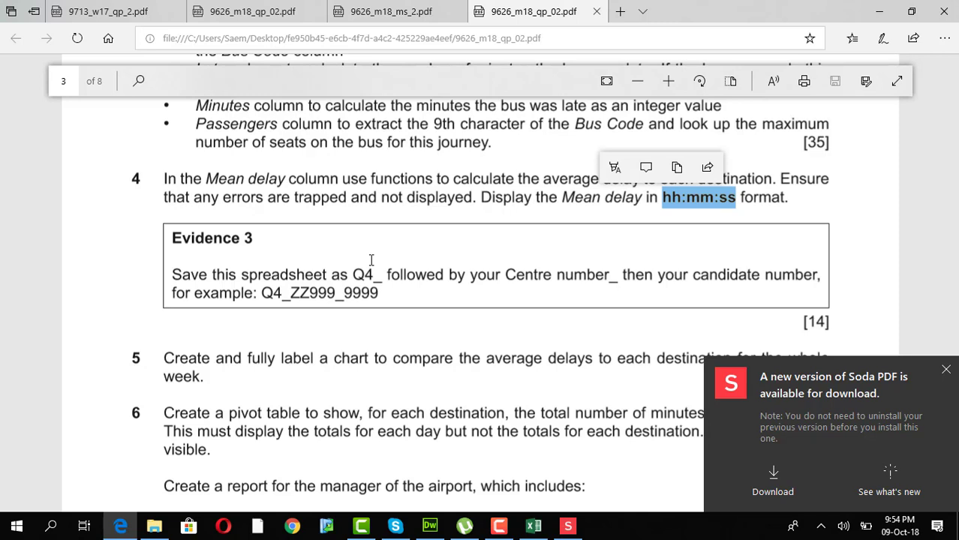
scroll(392, 235, down, 2)
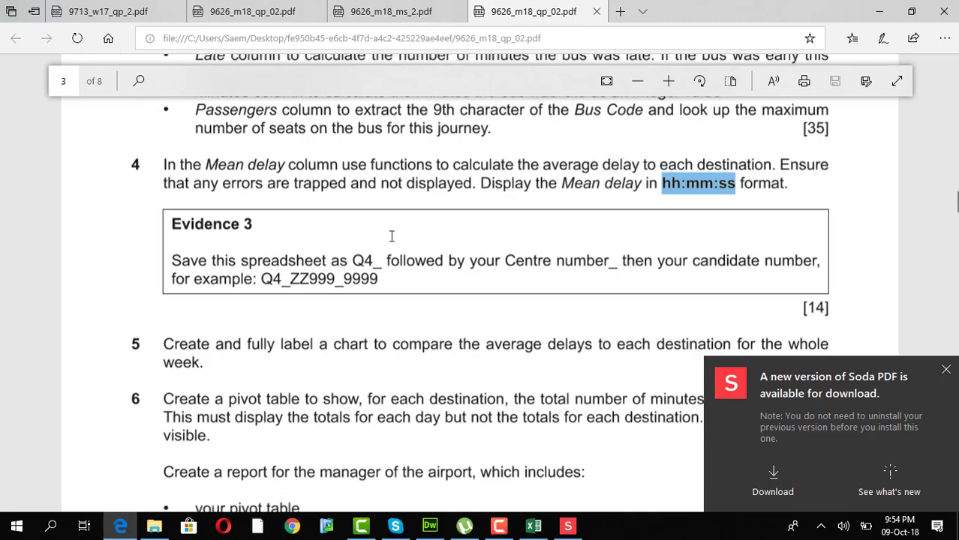
scroll(249, 303, down, 2)
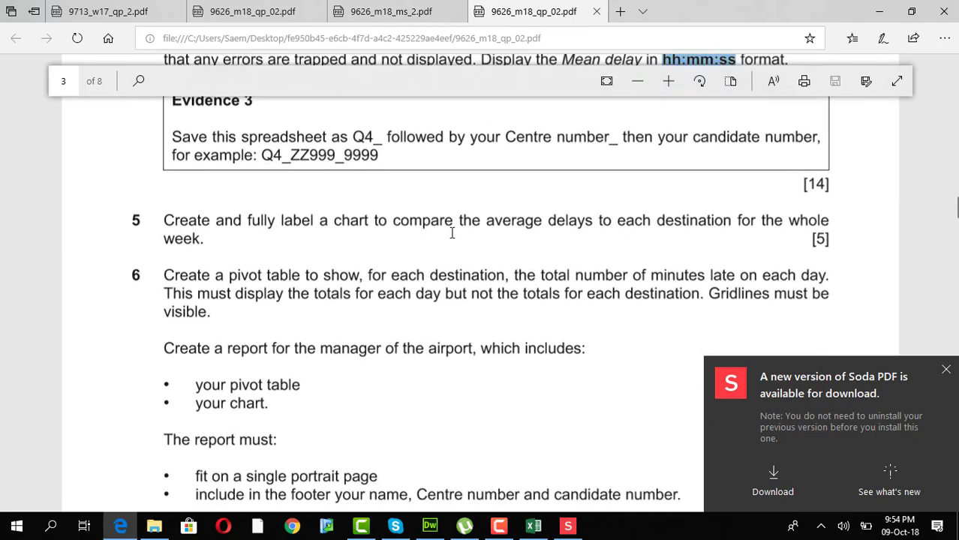
drag(496, 223, 617, 222)
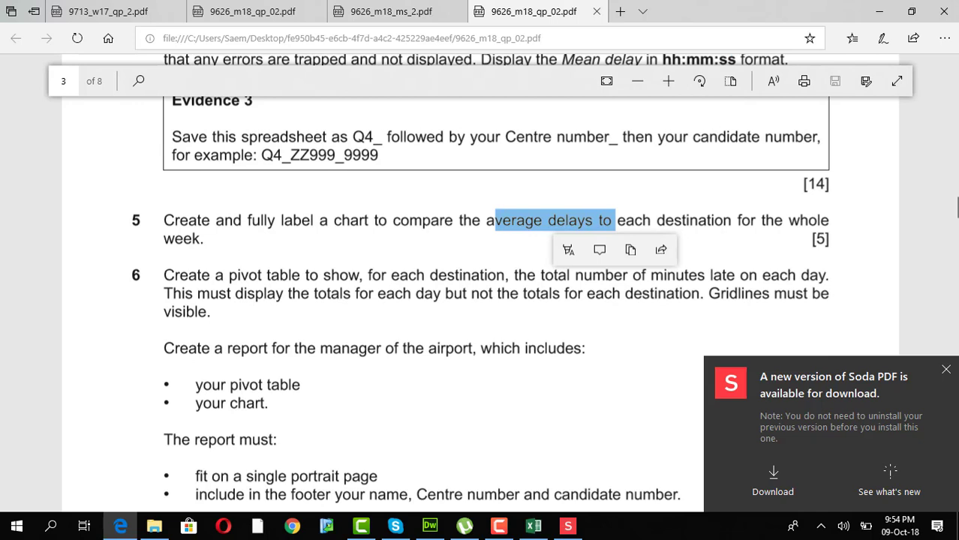
click(501, 529)
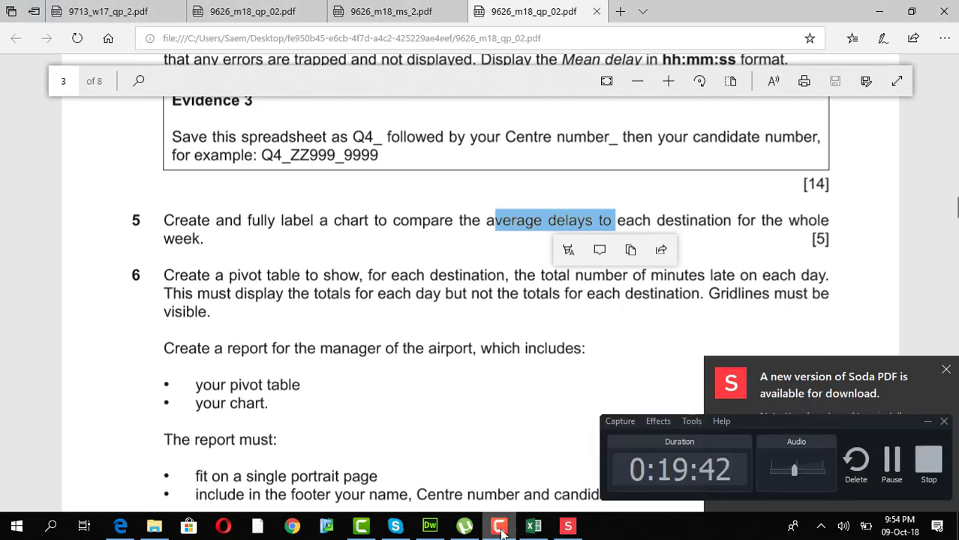
click(500, 529)
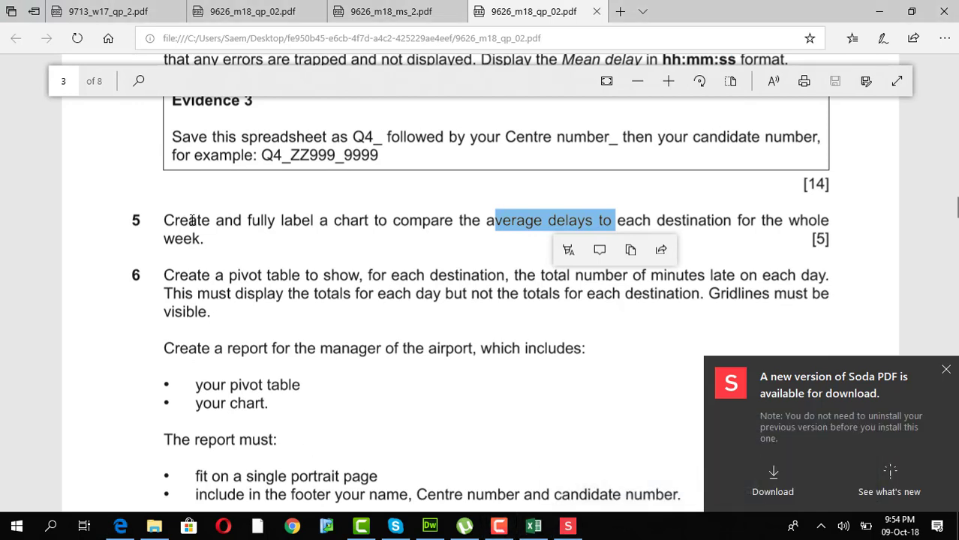
click(551, 234)
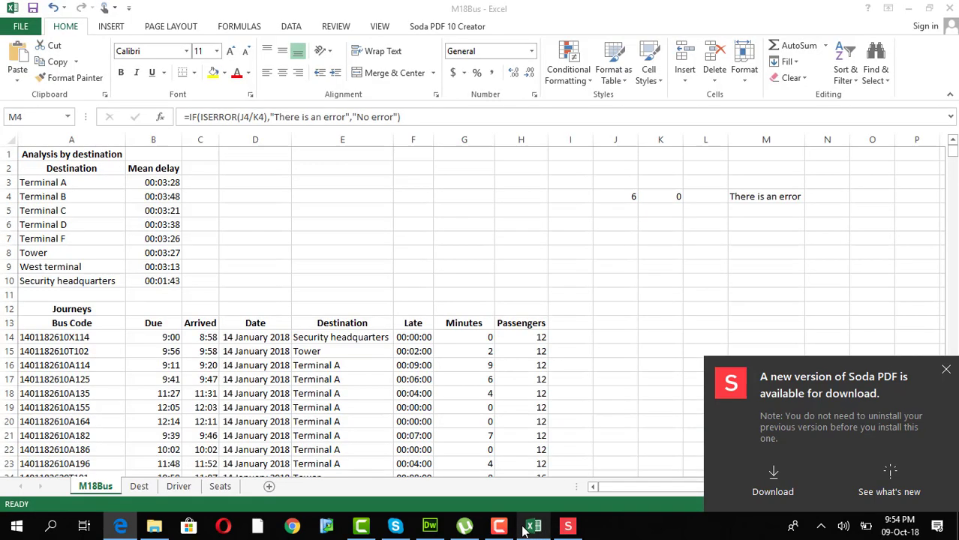
Step: Switch to the M18Bus workbook in Excel and open the column chart choices for the destinations and mean delays in A3:B10
click(534, 526)
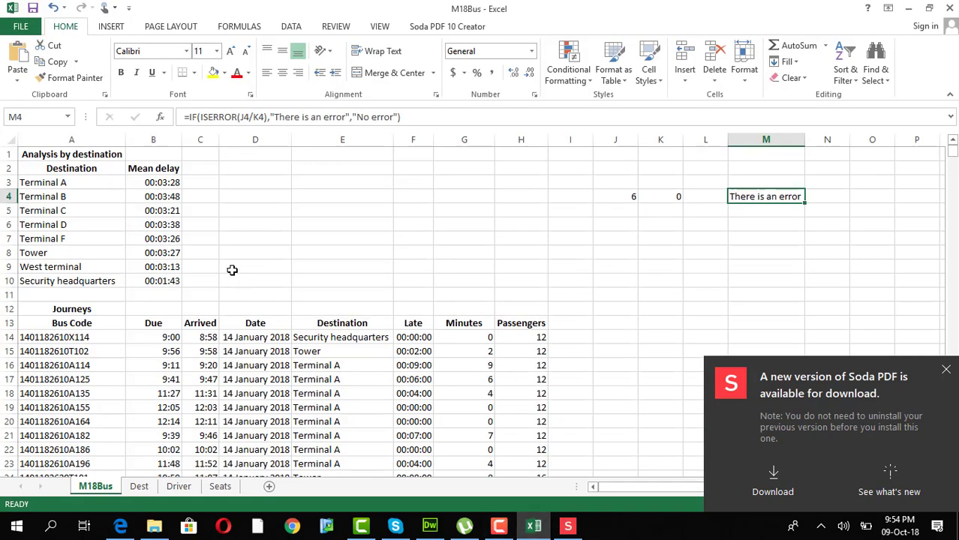
drag(98, 182, 152, 296)
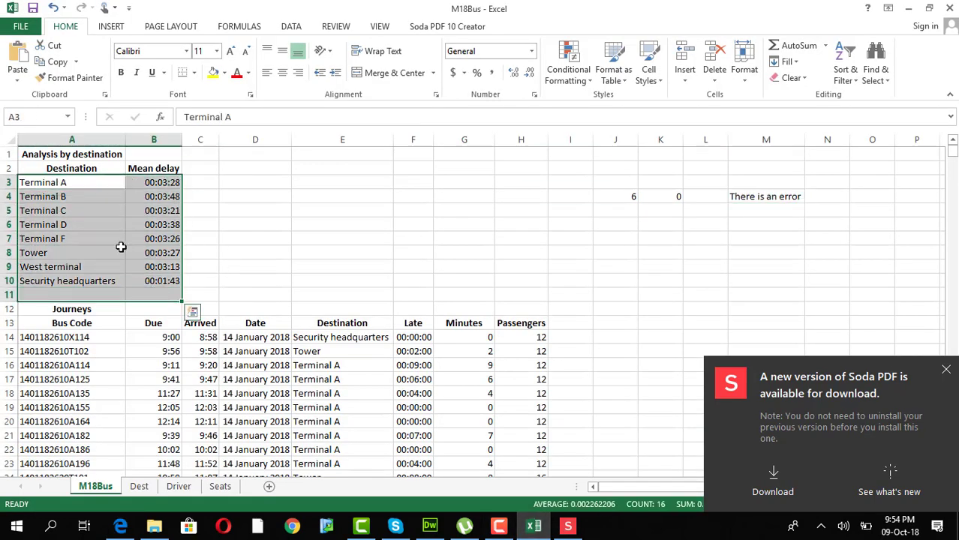
click(120, 246)
drag(58, 183, 171, 282)
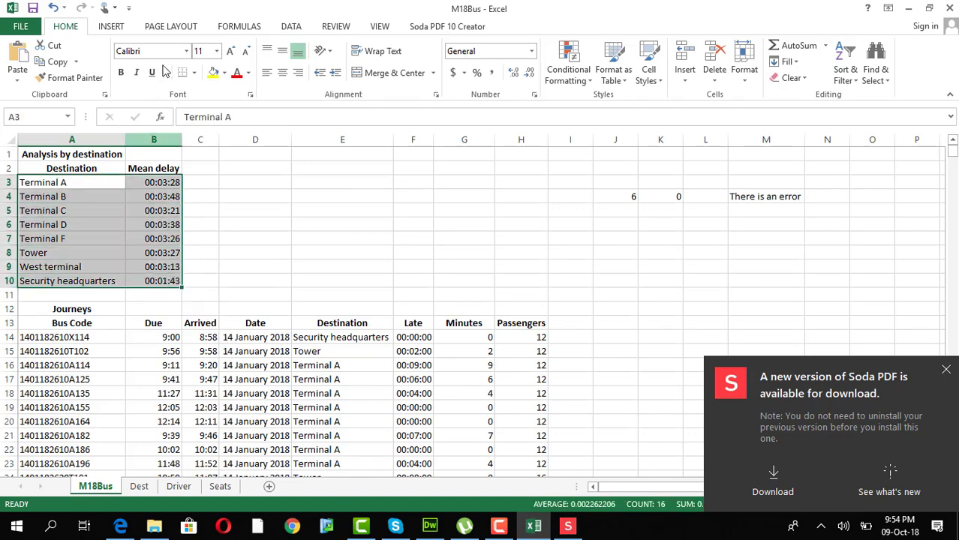
click(123, 27)
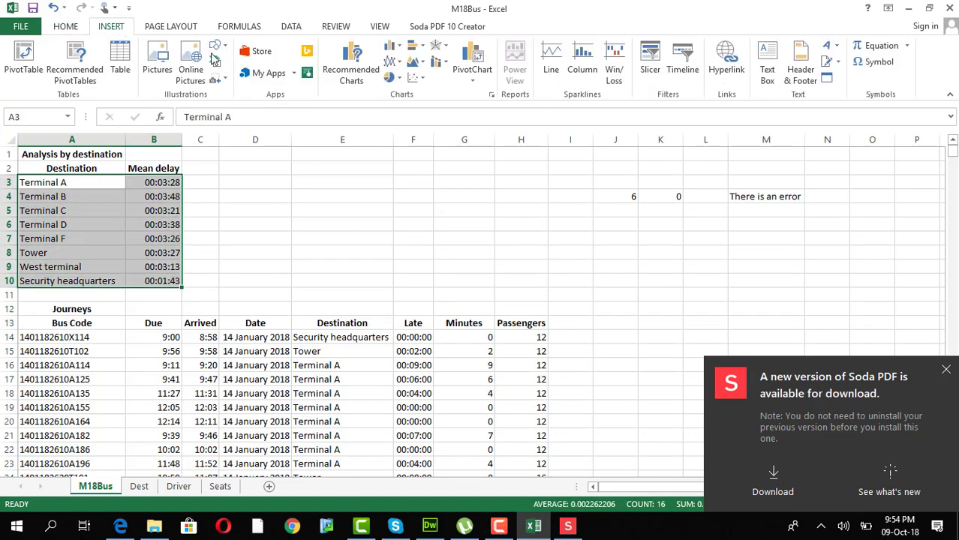
click(403, 51)
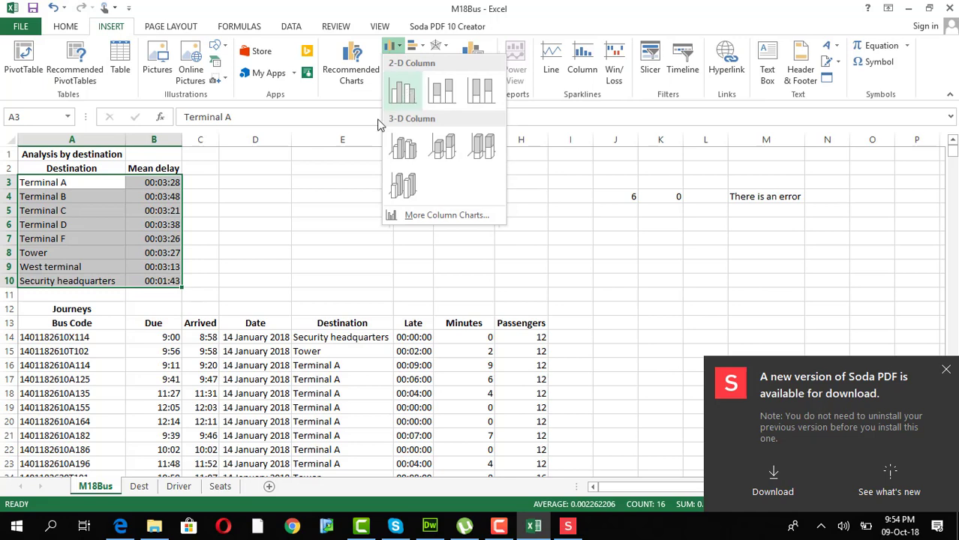
Step: Insert a 2-D clustered column chart of mean delay per destination, enlarge it and move it beside the journeys data, below the error text
click(400, 89)
click(945, 370)
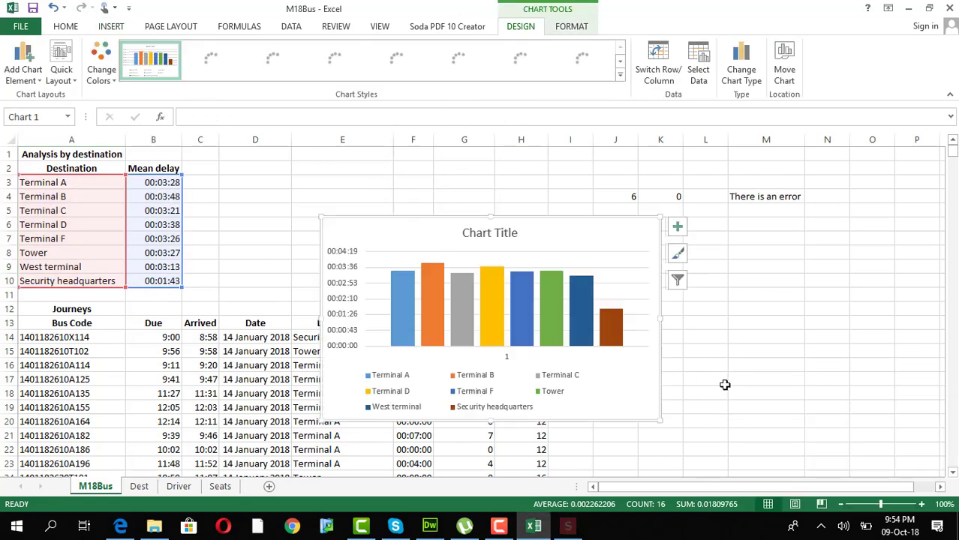
drag(660, 218, 845, 181)
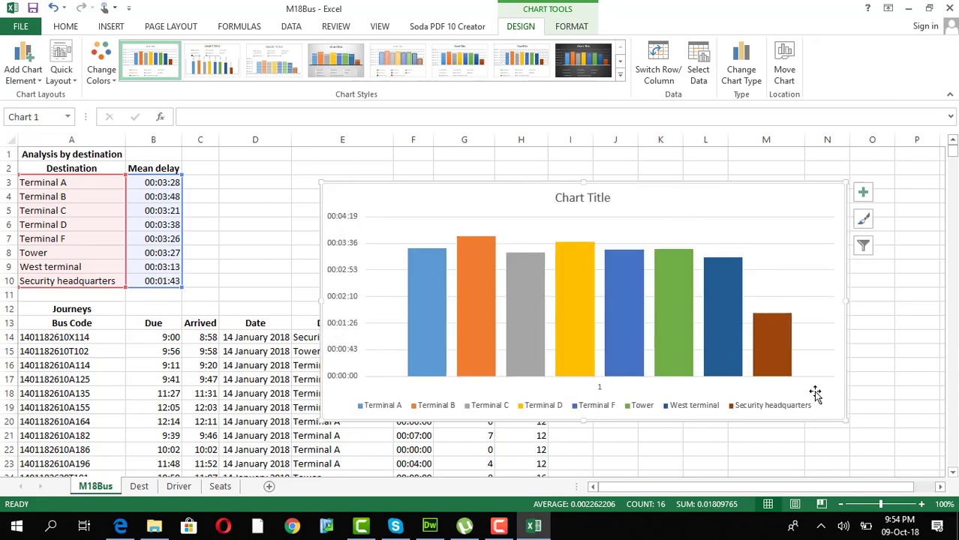
drag(816, 392, 848, 380)
drag(424, 193, 725, 225)
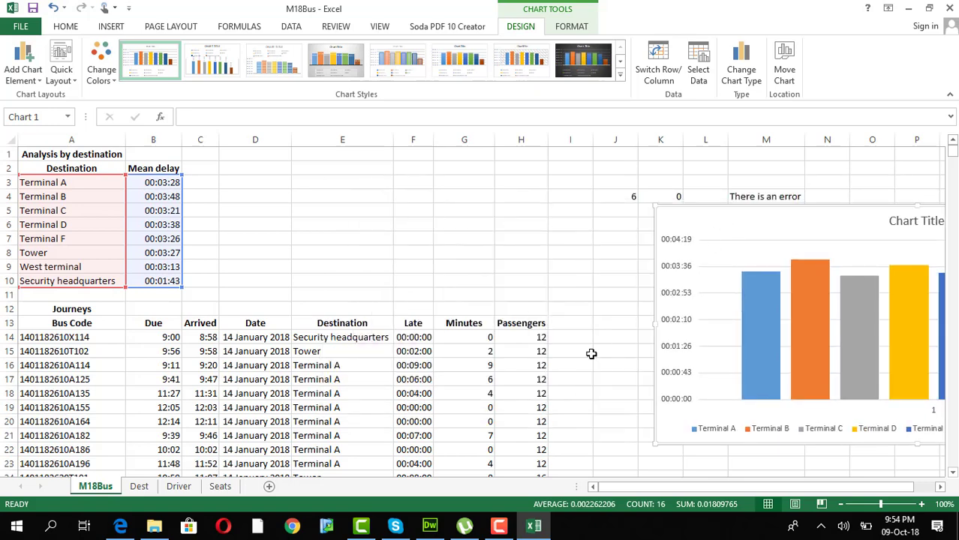
Step: Read question 6 in the exam paper PDF in Edge and examine the journeys data in Excel for the required pivot table
click(120, 526)
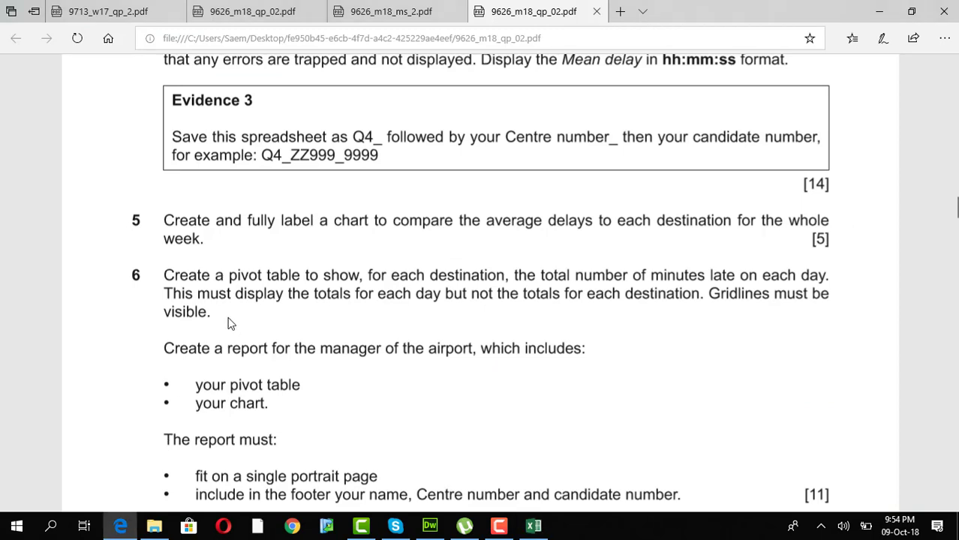
scroll(221, 307, down, 1)
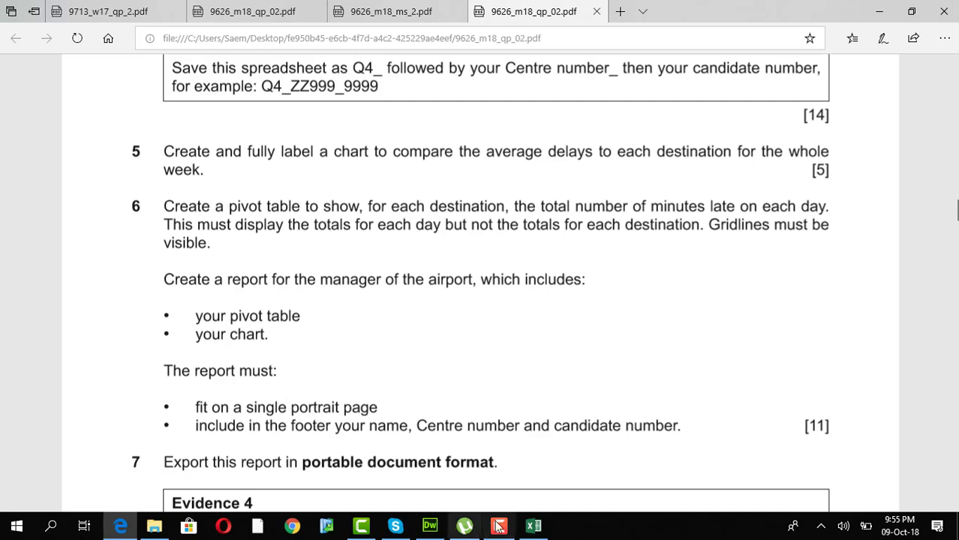
click(534, 526)
click(255, 380)
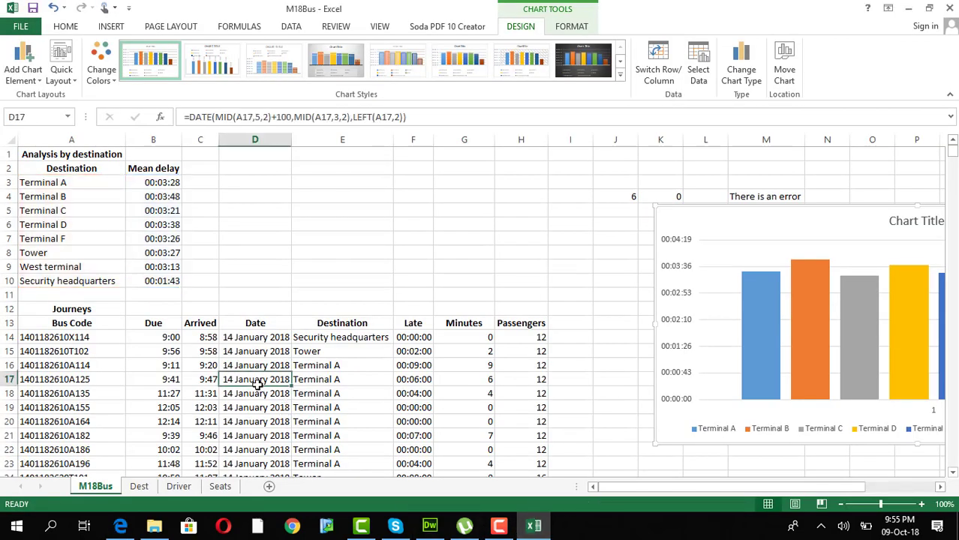
click(326, 250)
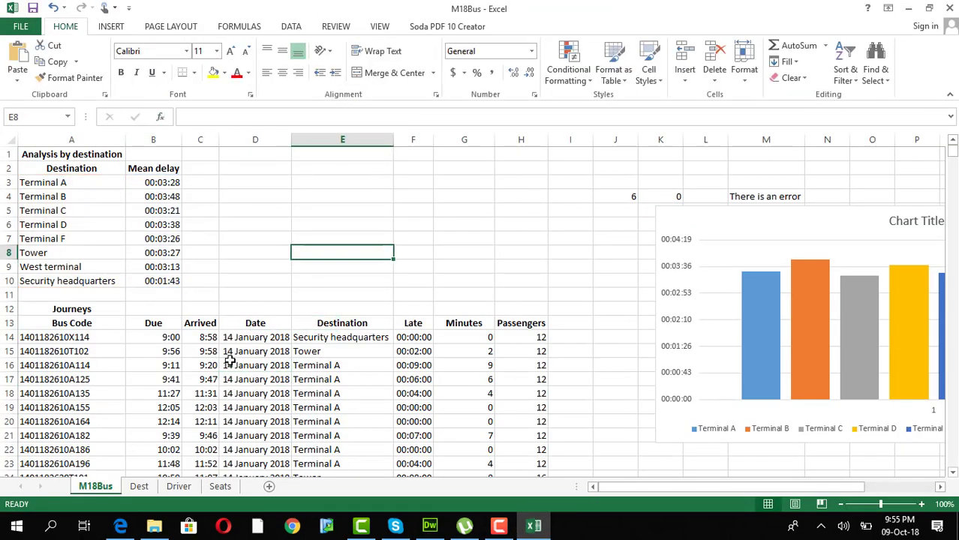
click(211, 365)
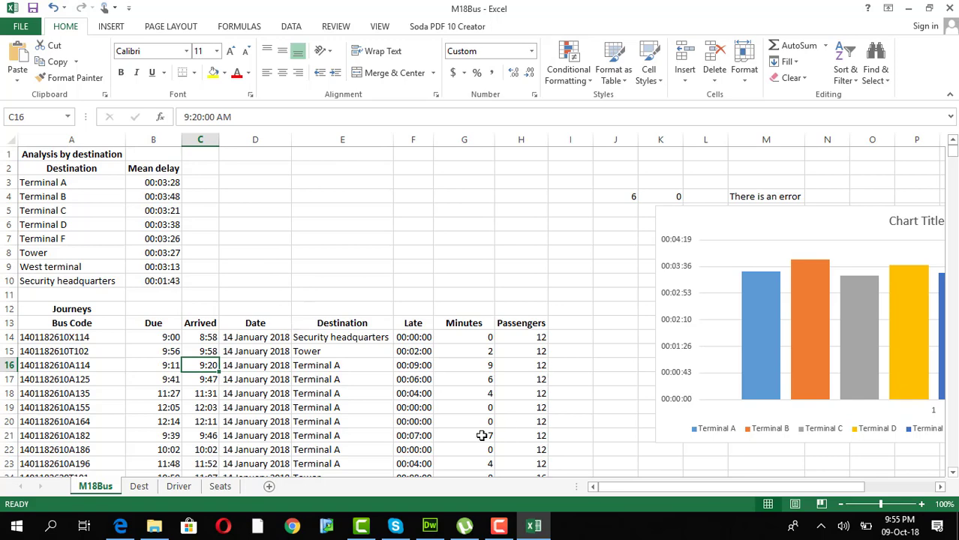
click(120, 526)
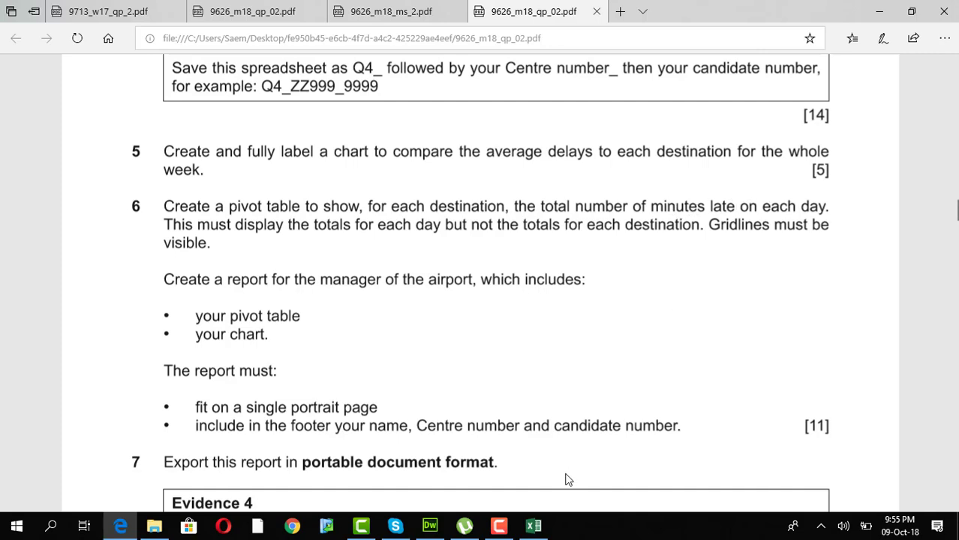
Step: Switch to Excel and create a pivot table from M18Bus!$A$13:$H$902 on a new worksheet
click(534, 527)
click(111, 27)
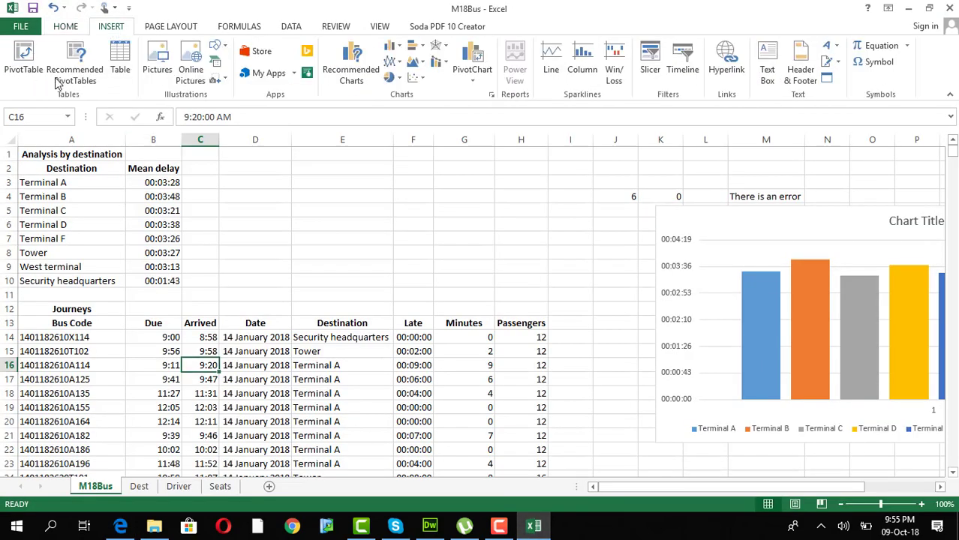
click(23, 66)
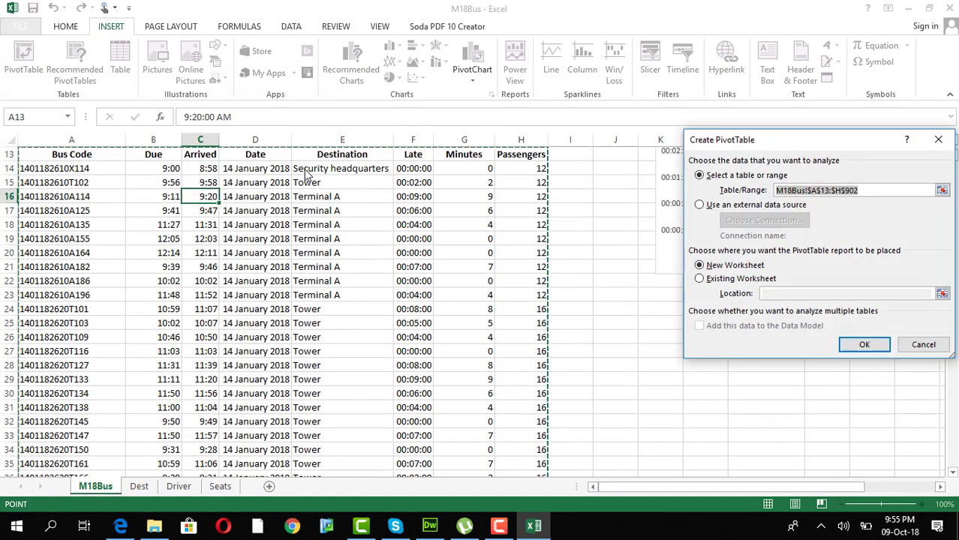
click(865, 346)
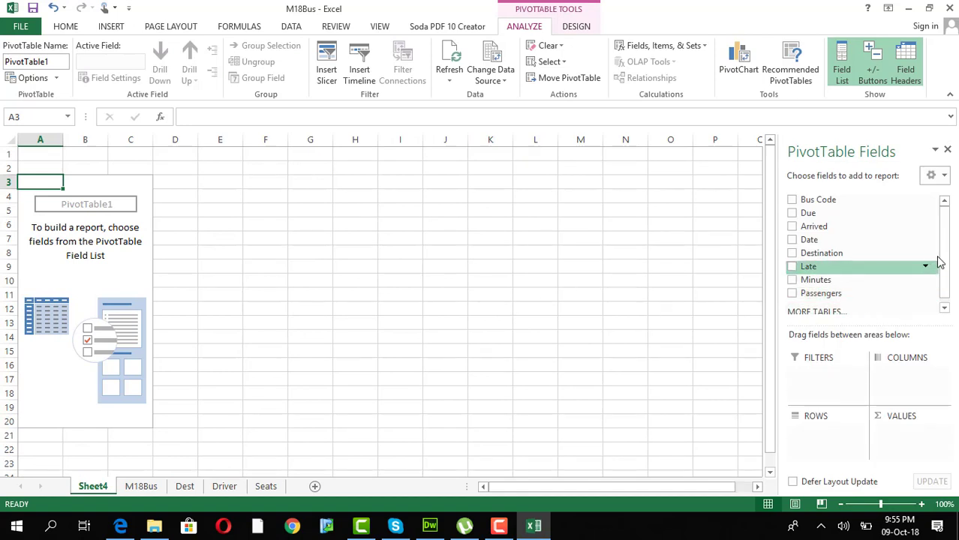
drag(947, 257, 935, 285)
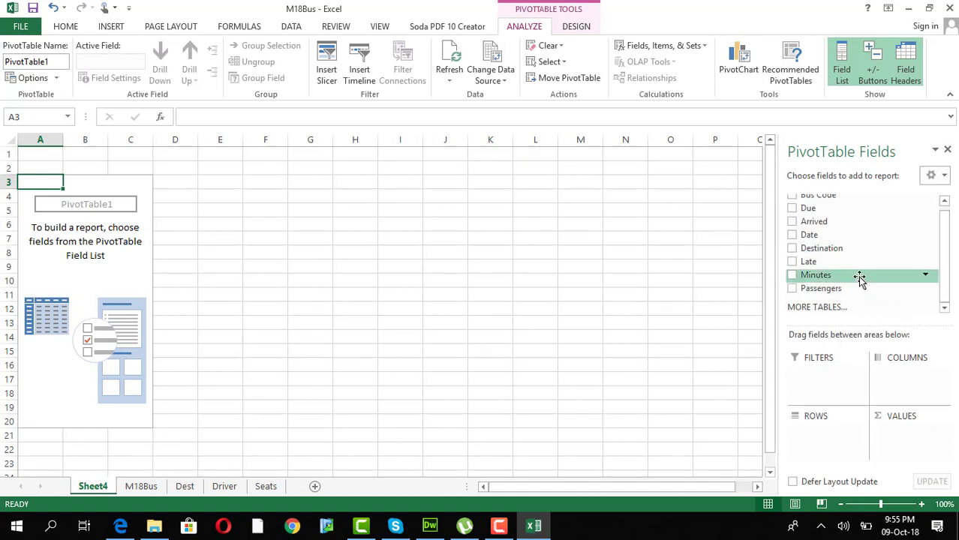
drag(859, 277, 902, 381)
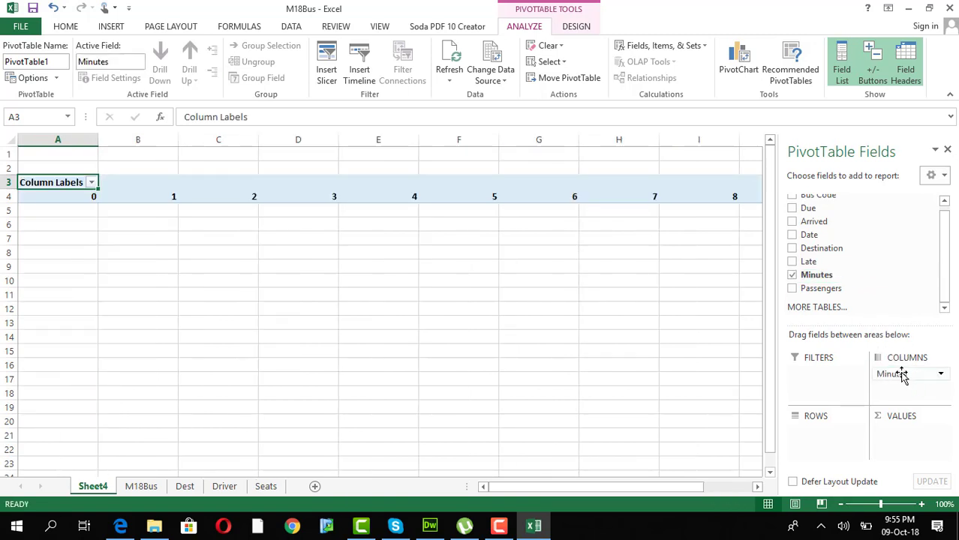
key(ctrl+z)
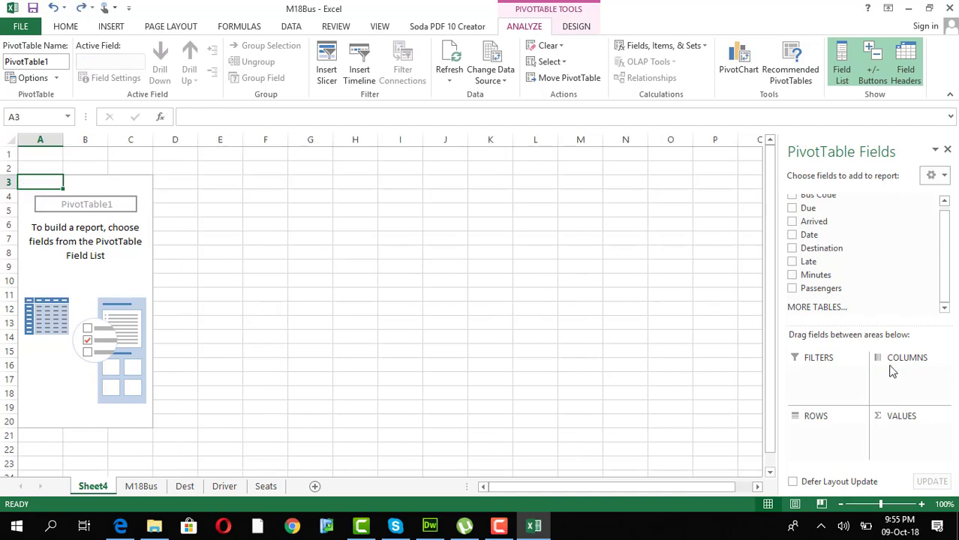
Step: Check question 6 in Edge and lay out the Excel pivot table with Date as columns, Destination as rows and Sum of Minutes as values
click(107, 530)
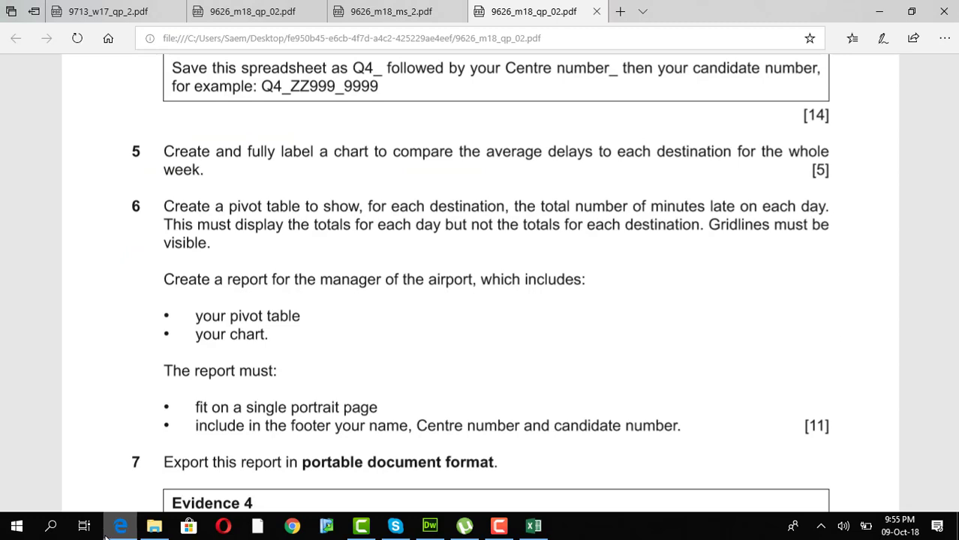
key(alt+Tab)
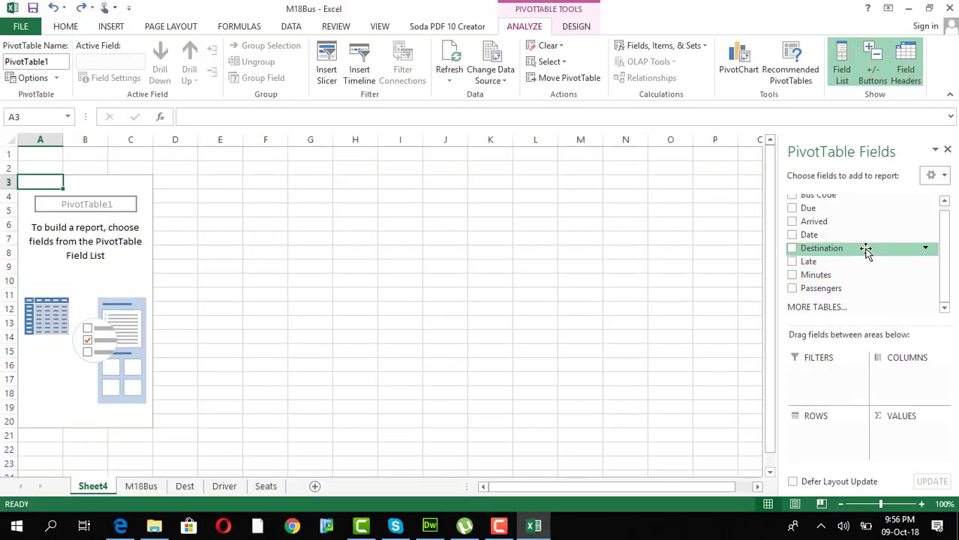
drag(944, 245, 942, 275)
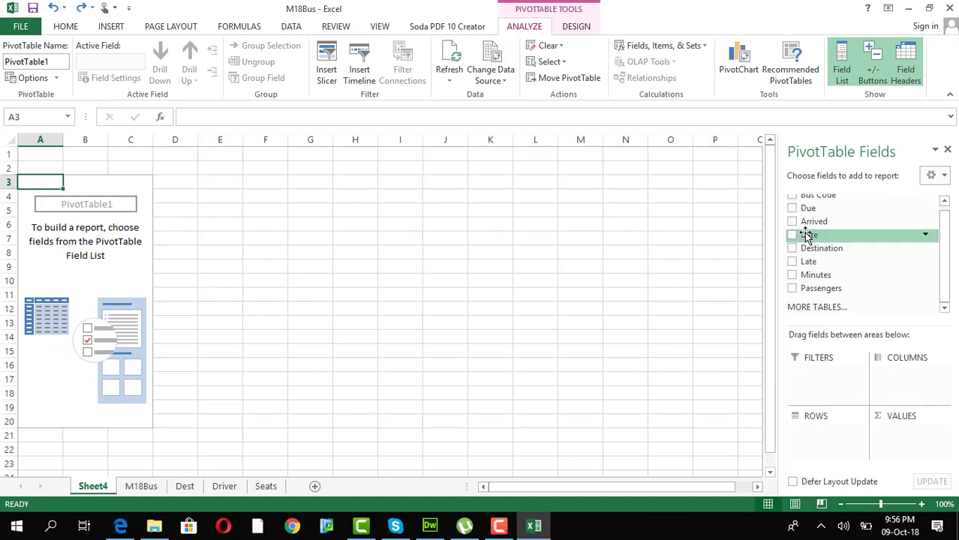
drag(867, 232, 889, 379)
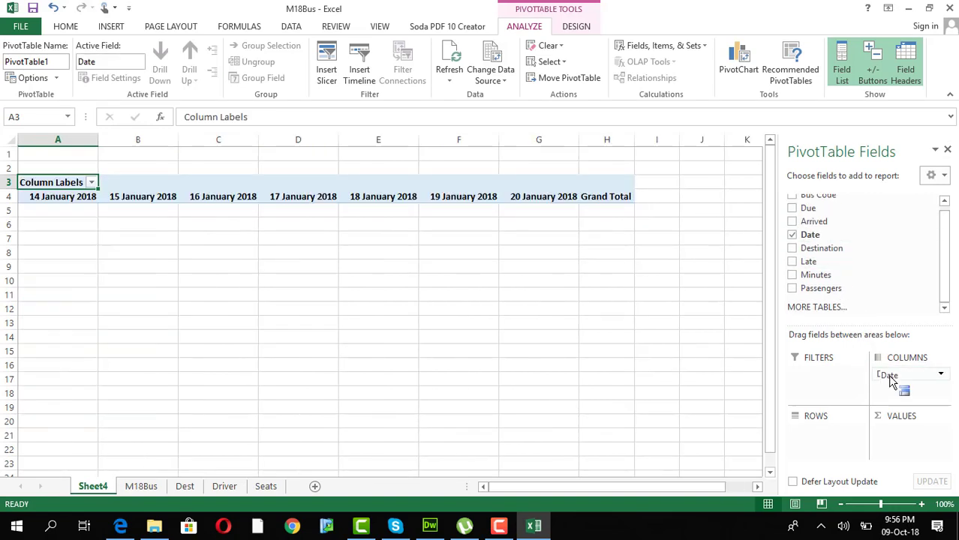
drag(839, 252, 826, 432)
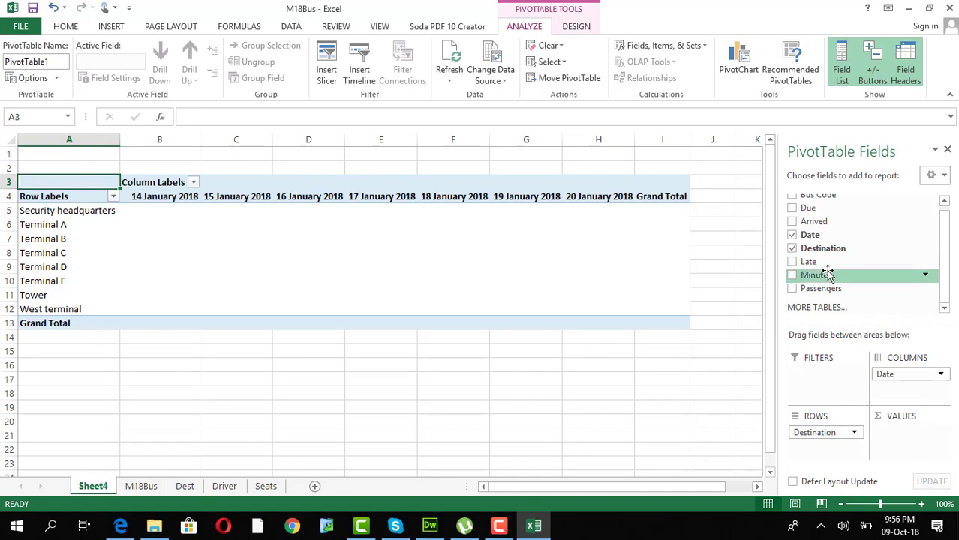
drag(827, 274, 908, 439)
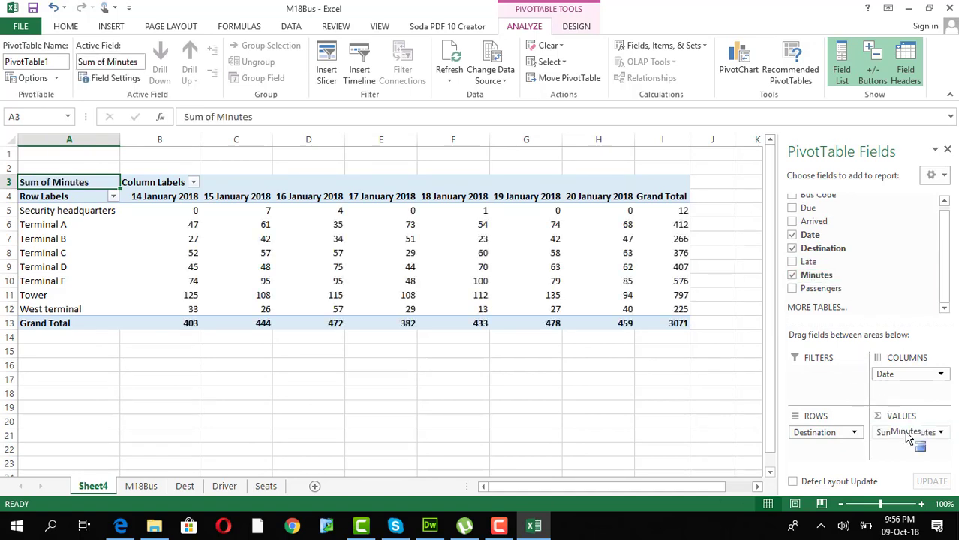
drag(908, 439, 908, 439)
Step: Compare the pivot table's dates, destinations, daily minutes and grand totals in Excel with the question 6 requirements in Edge
click(120, 525)
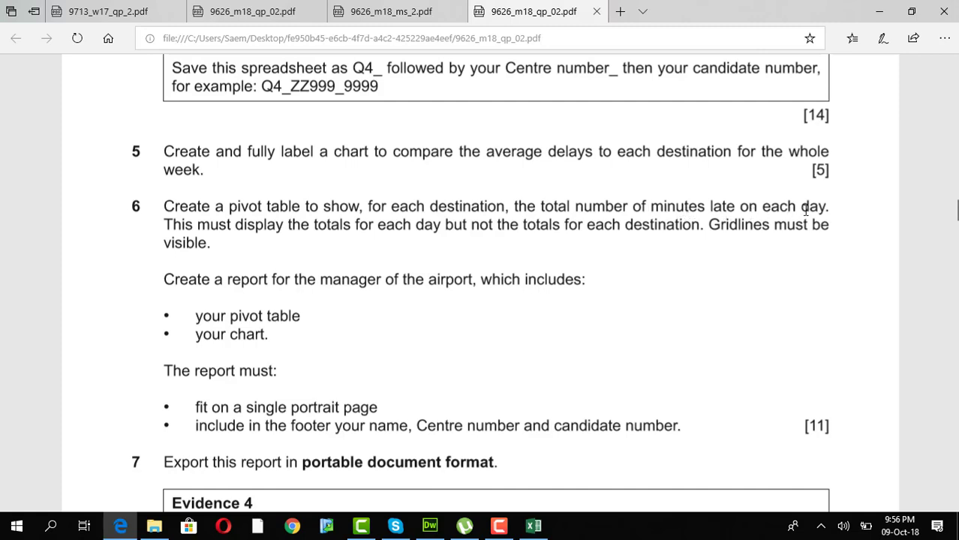
click(534, 525)
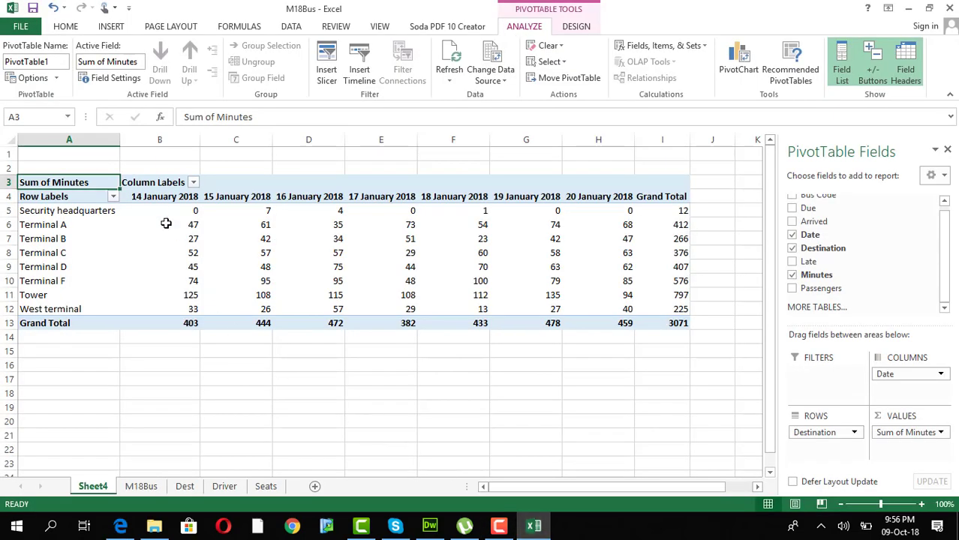
drag(184, 197, 670, 194)
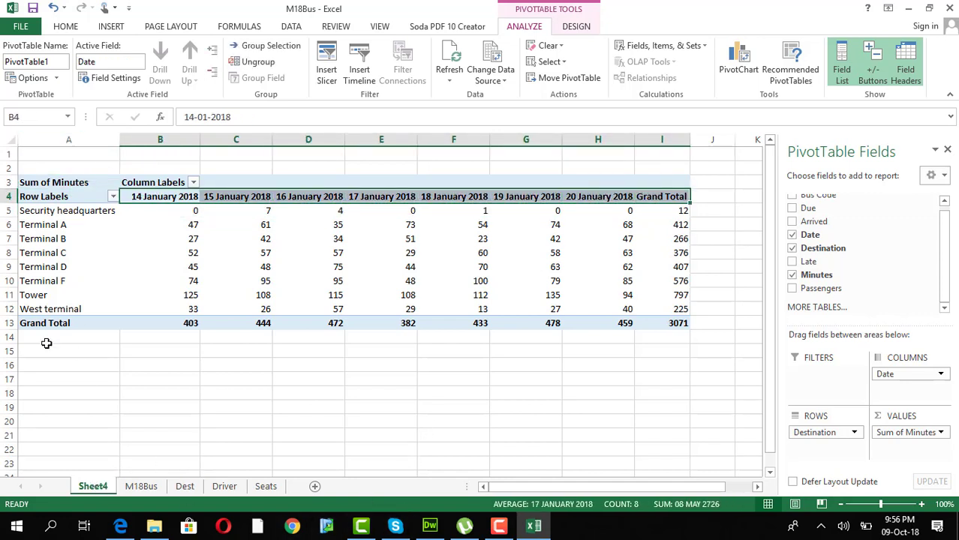
click(171, 196)
drag(171, 210, 171, 295)
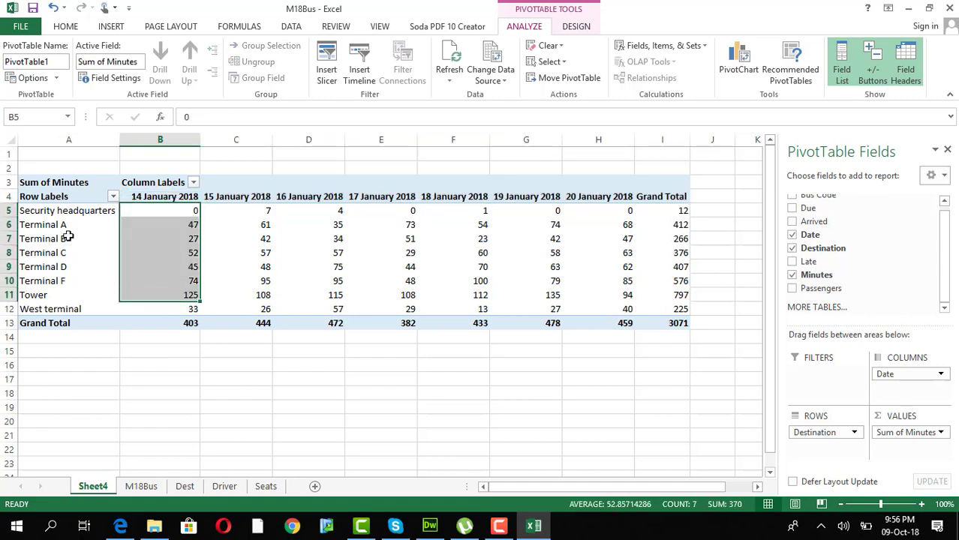
drag(68, 210, 71, 295)
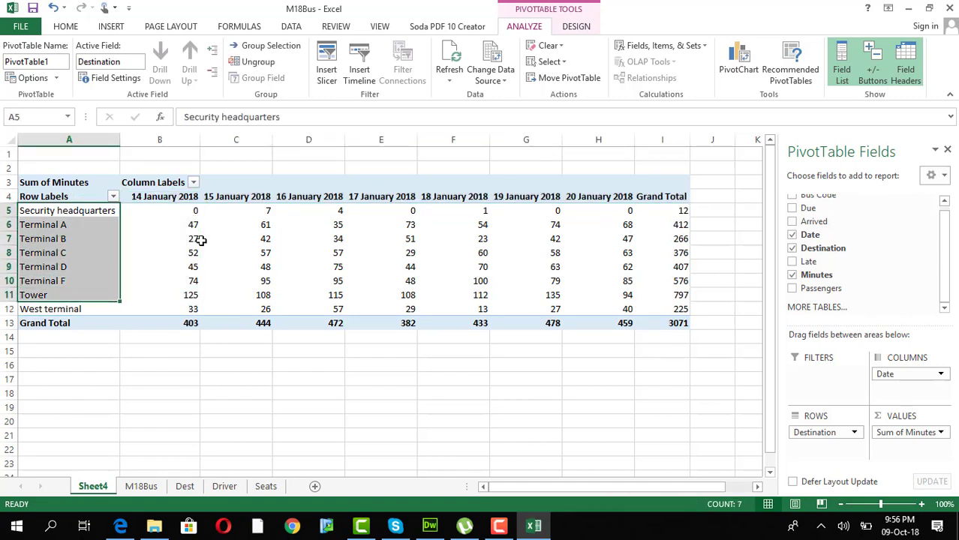
click(225, 198)
drag(229, 225, 234, 298)
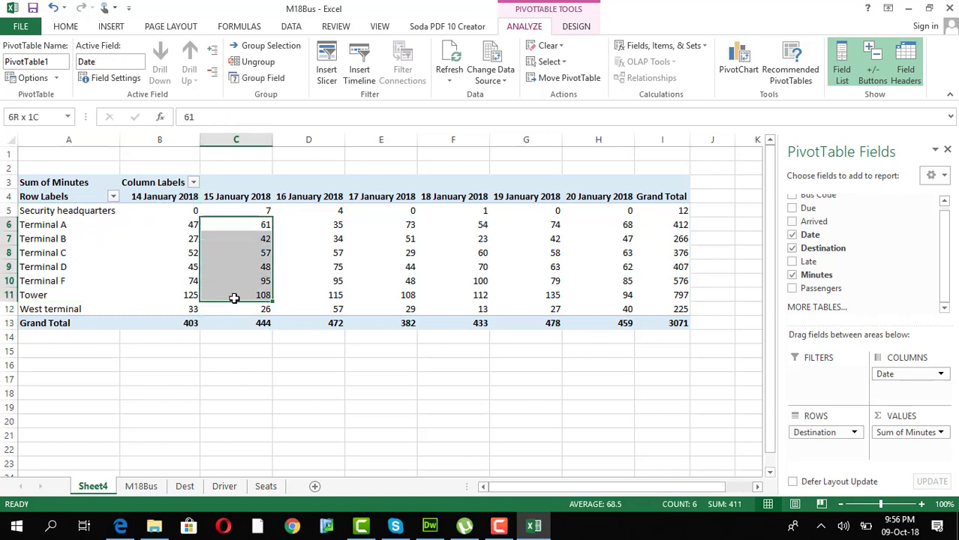
drag(45, 323, 240, 324)
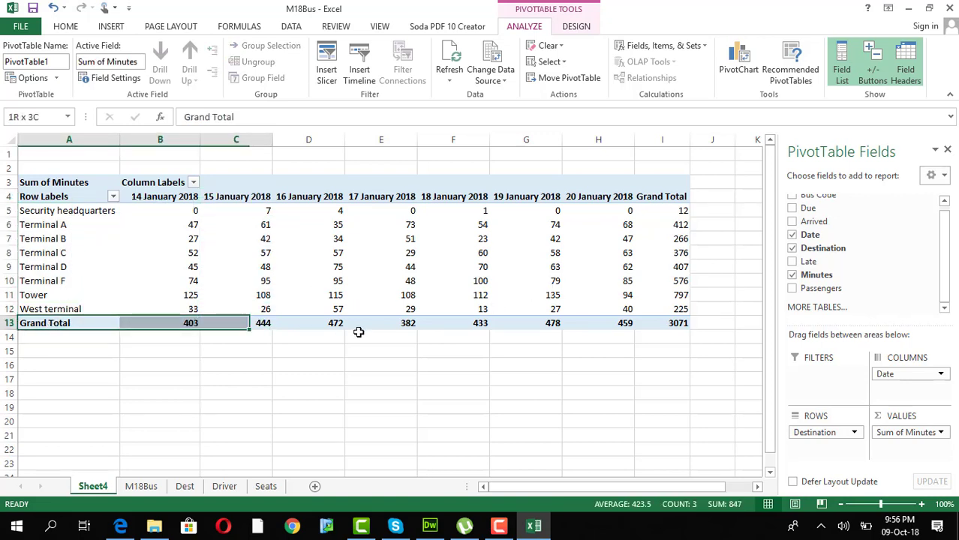
drag(358, 332, 657, 326)
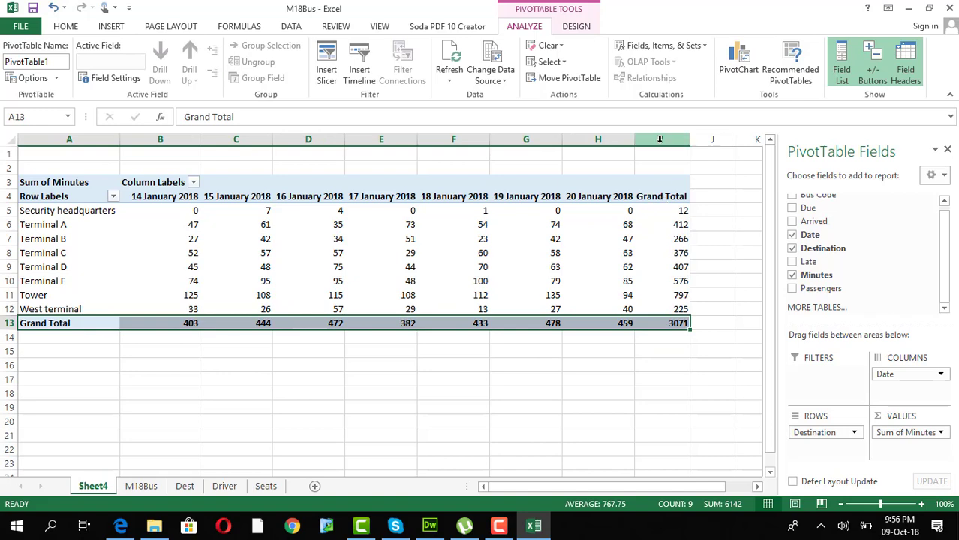
click(663, 139)
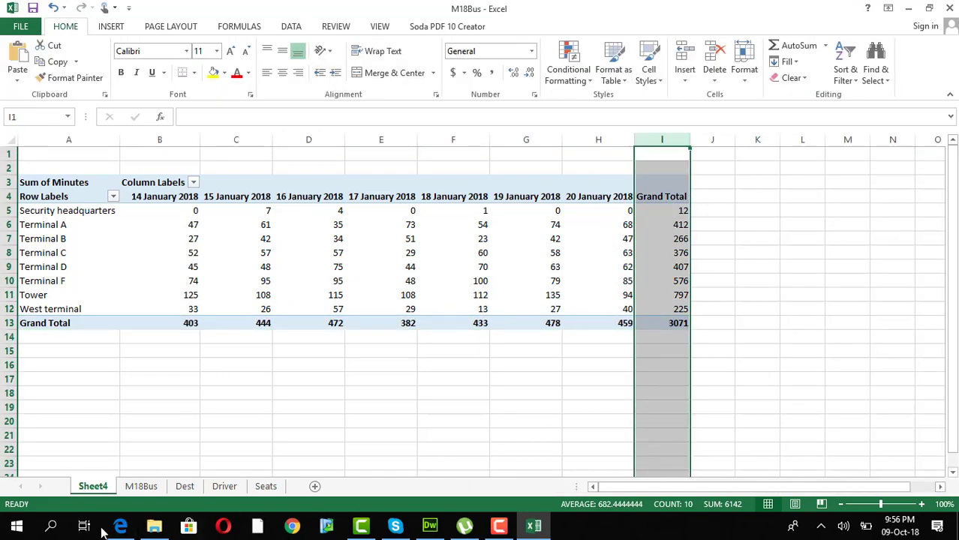
Step: Reread the totals requirement of question 6 in Edge and check it against the destination rows of the Excel pivot table
click(120, 526)
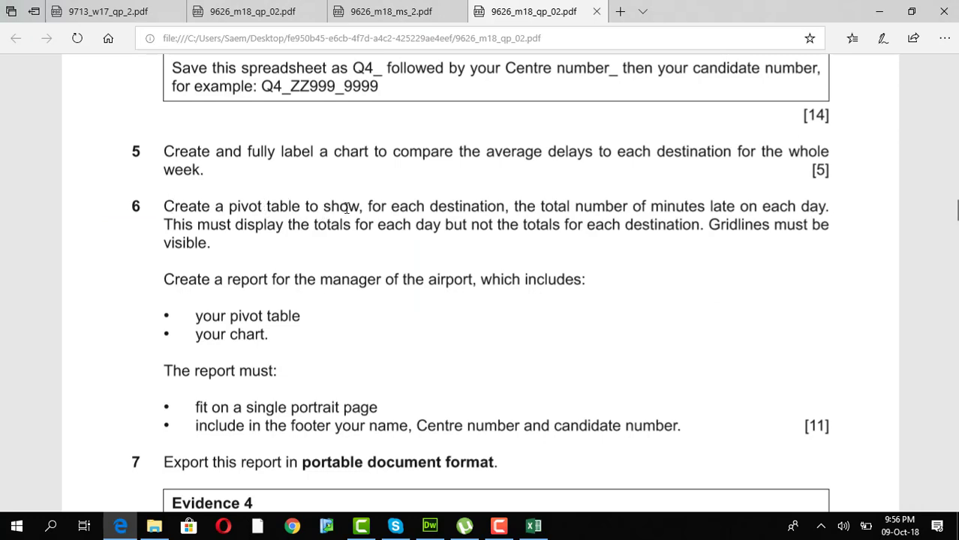
click(534, 526)
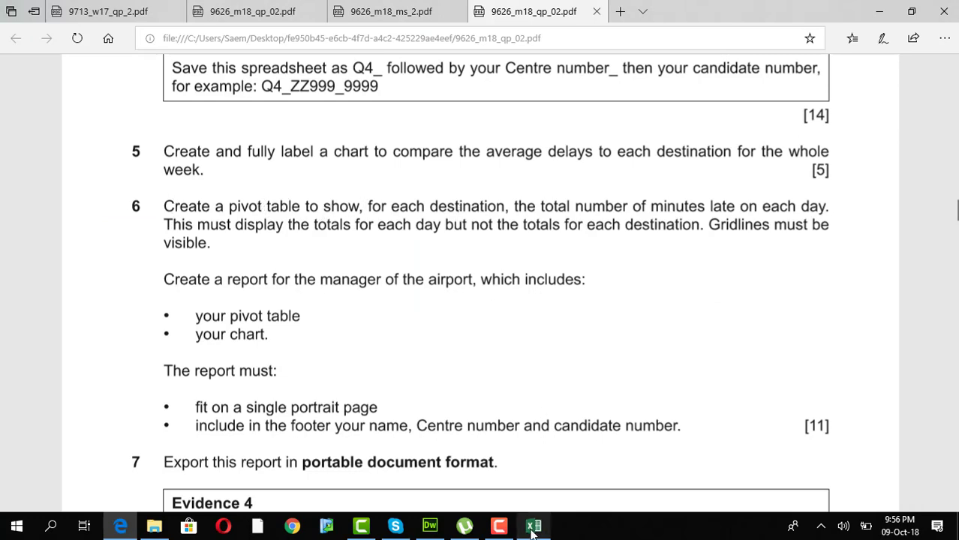
click(60, 212)
drag(60, 218, 67, 298)
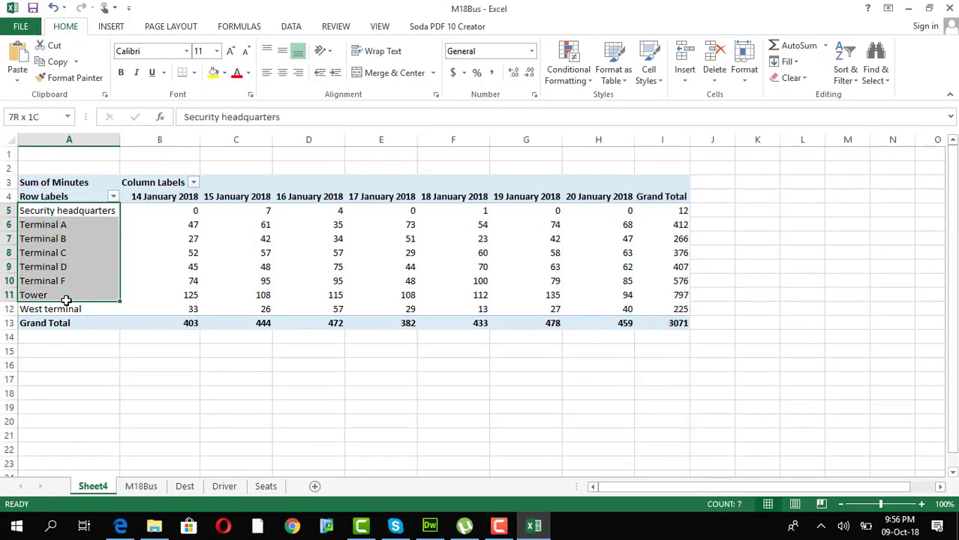
click(120, 526)
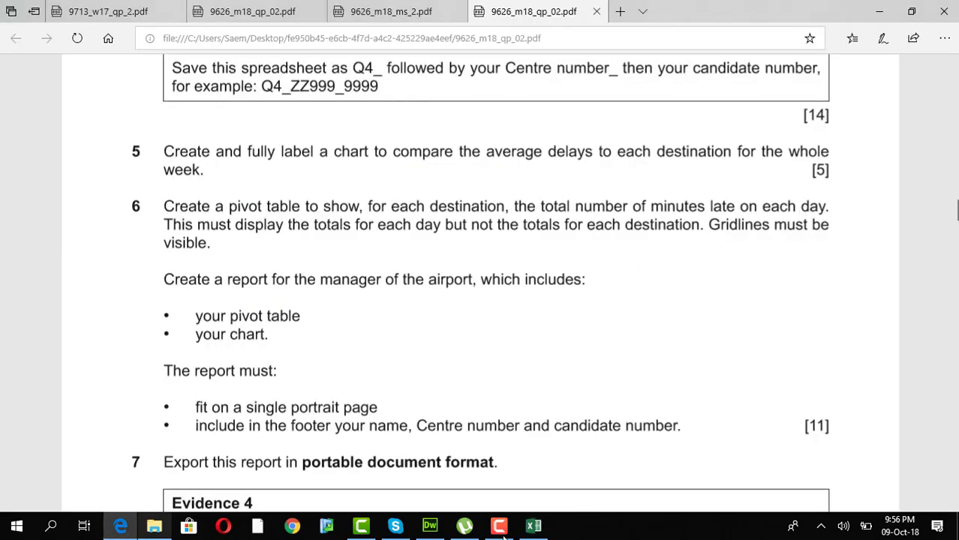
click(534, 526)
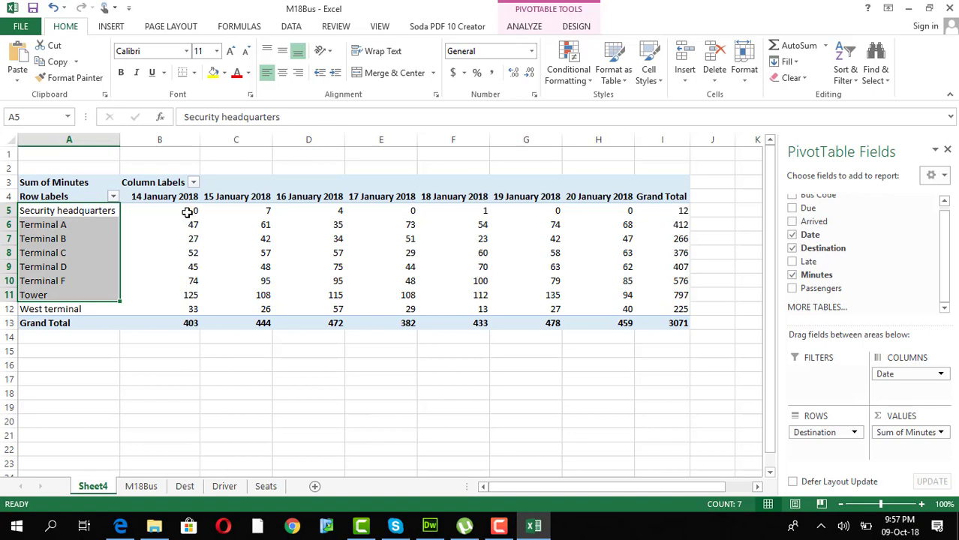
Step: Compare the Excel pivot table's daily figures and date headings with the "on each day" requirement of question 6 in Edge
drag(188, 215, 663, 301)
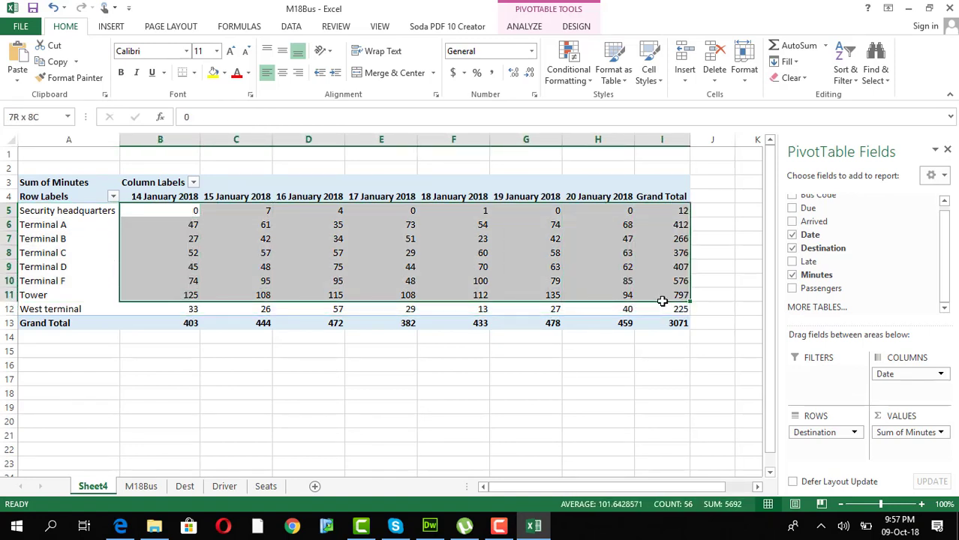
key(alt+Tab)
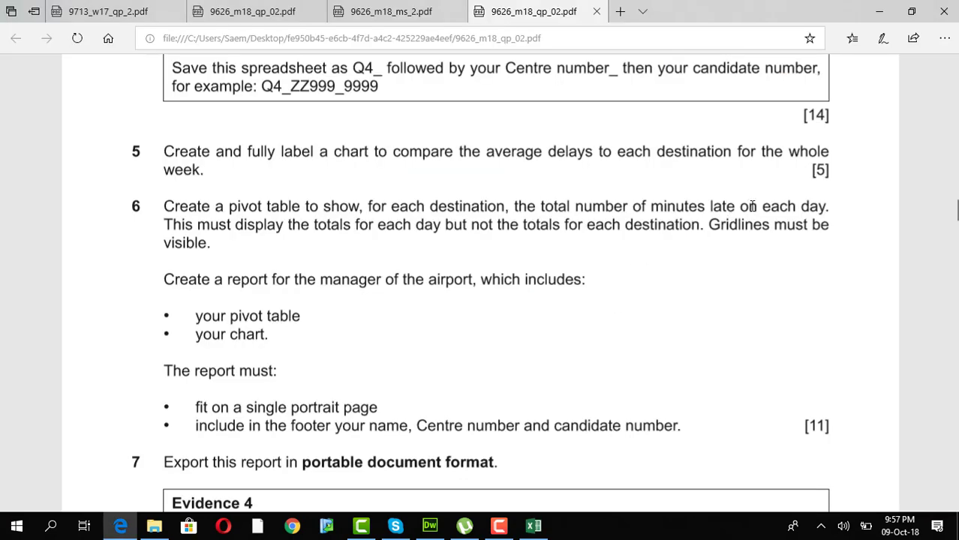
drag(743, 206, 827, 207)
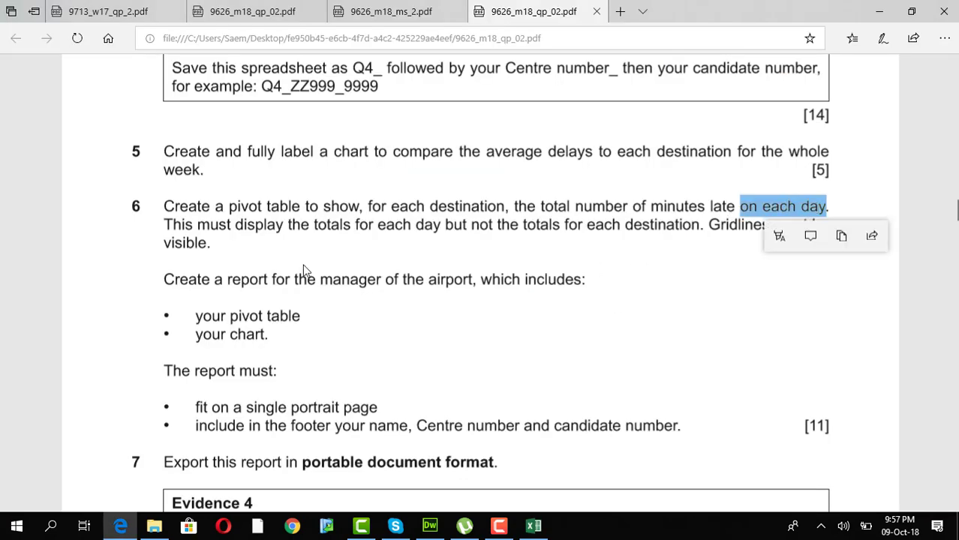
key(alt+Tab)
drag(184, 197, 651, 195)
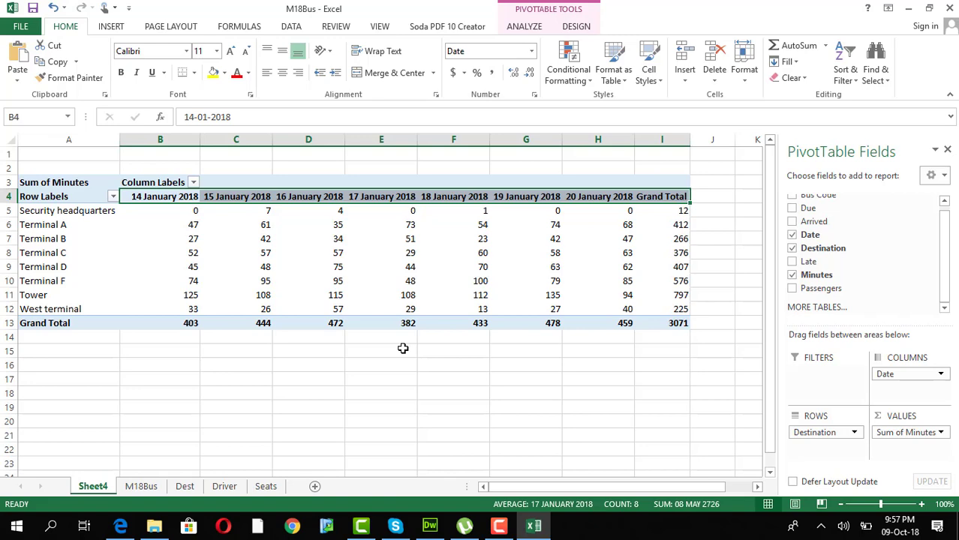
key(alt+Tab)
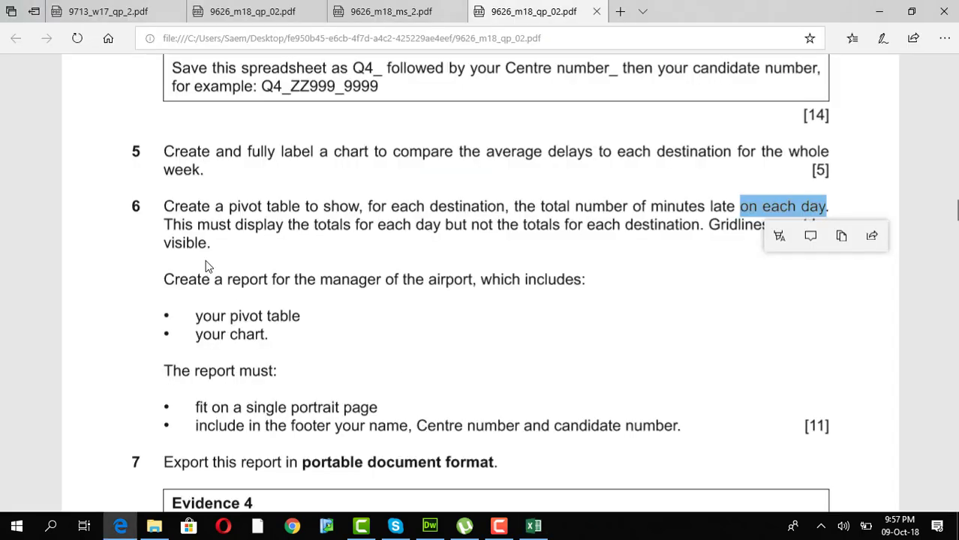
click(597, 304)
Step: Switch to Excel and apply All Borders to the whole pivot table, A3:I13
key(alt+Tab)
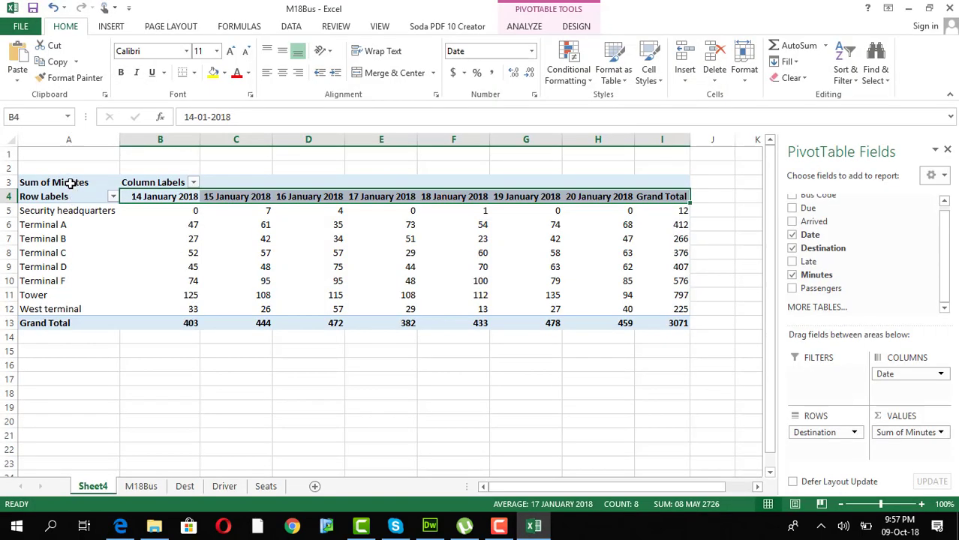
drag(70, 184, 673, 324)
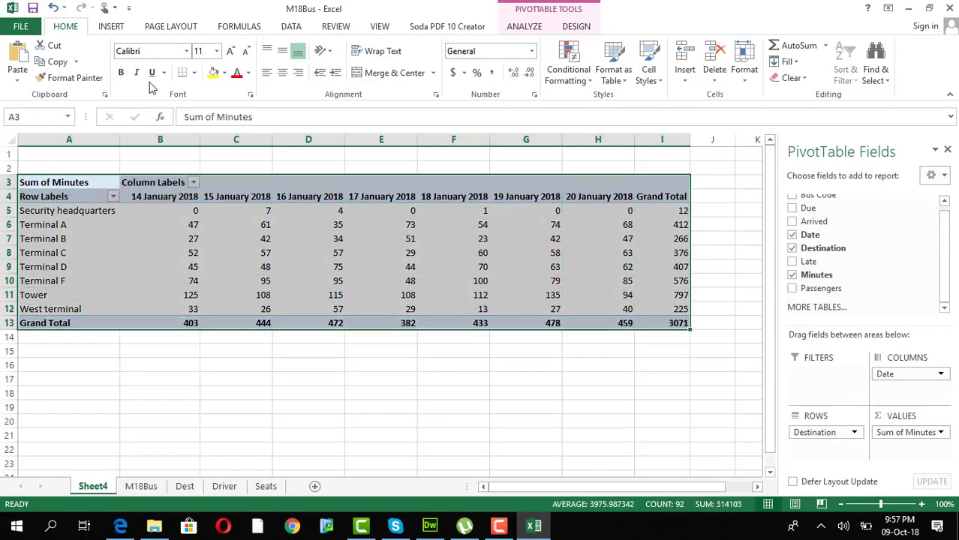
click(194, 73)
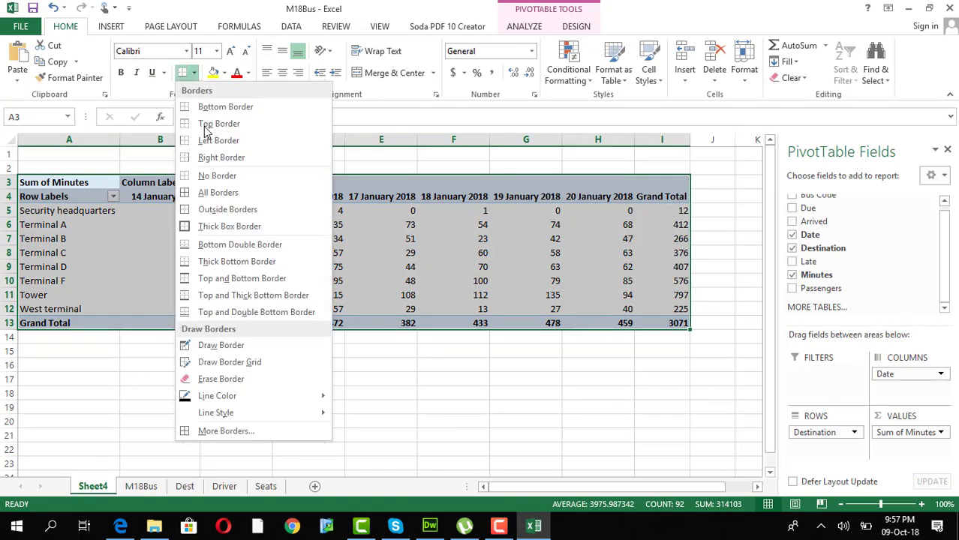
click(218, 193)
click(371, 378)
Step: Hide column I, which holds the pivot table's Grand Total for each destination
mouse_move(488, 225)
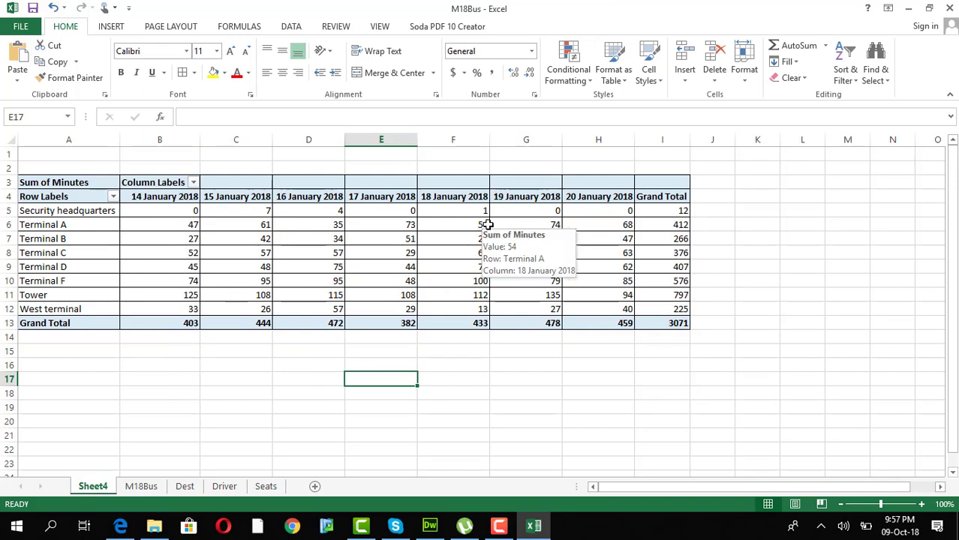
right_click(658, 134)
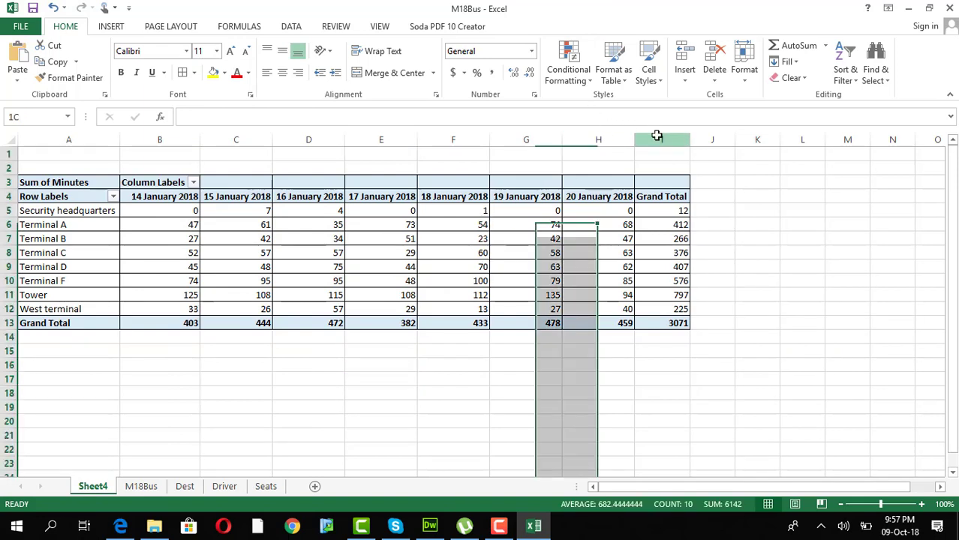
click(689, 320)
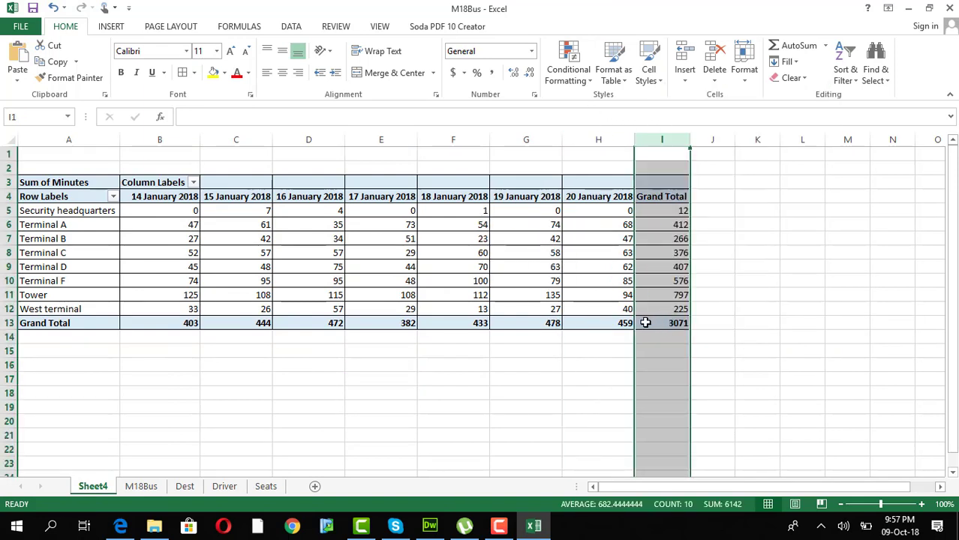
Step: Check the Excel pivot table's daily totals and hidden destination totals against the wording of question 6 in Edge
click(121, 526)
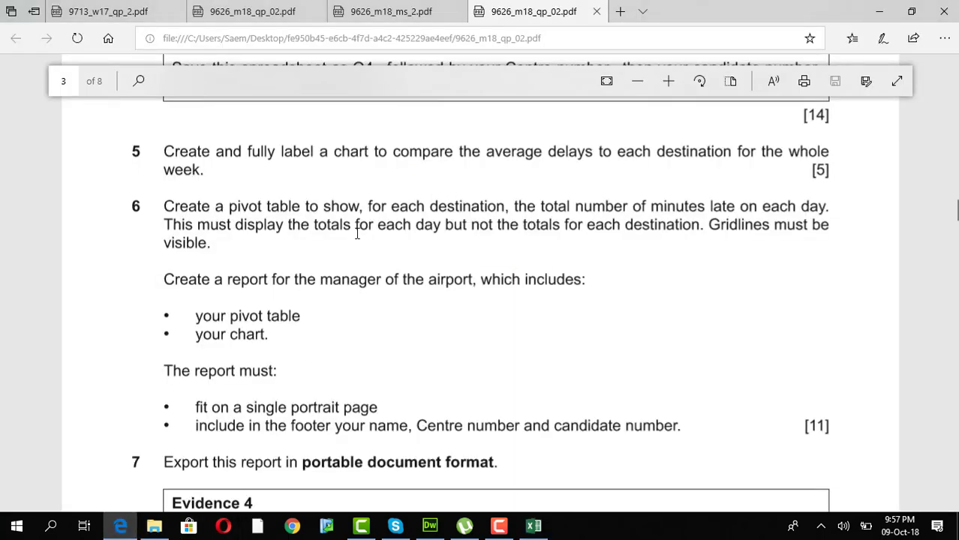
key(alt+Tab)
click(148, 323)
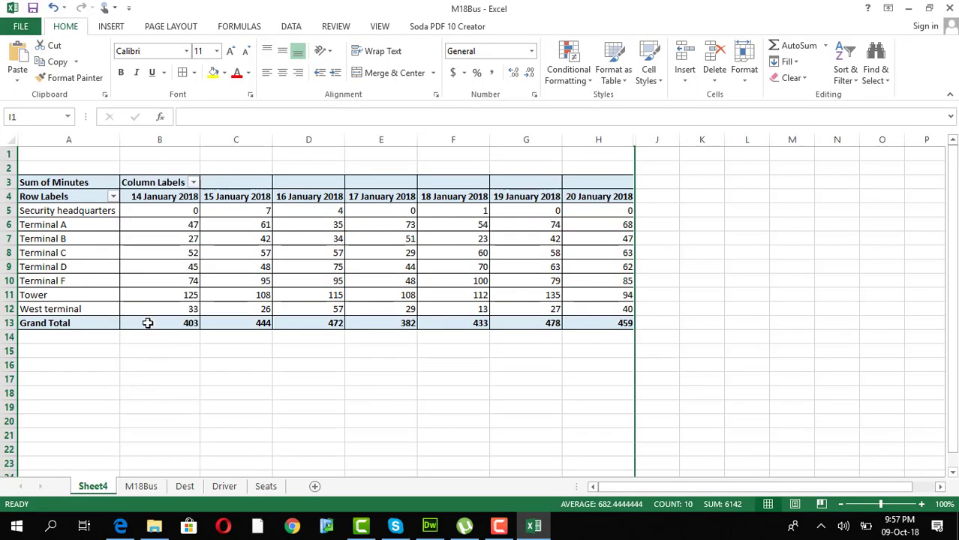
click(226, 323)
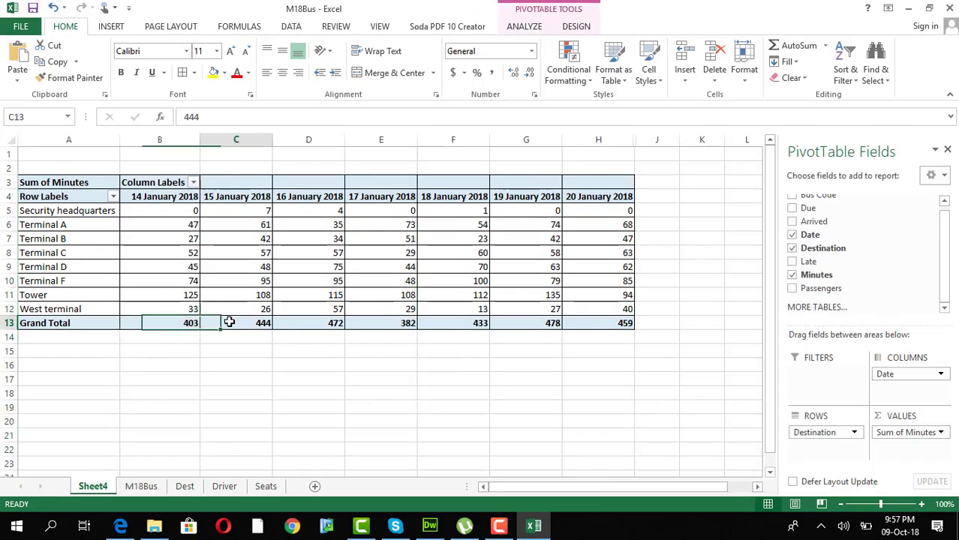
key(alt+Tab)
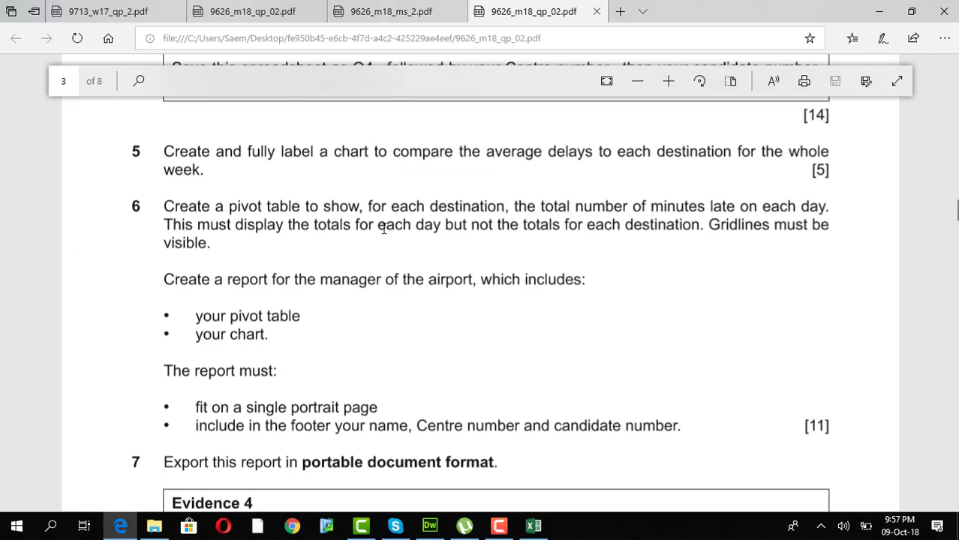
drag(471, 224, 699, 224)
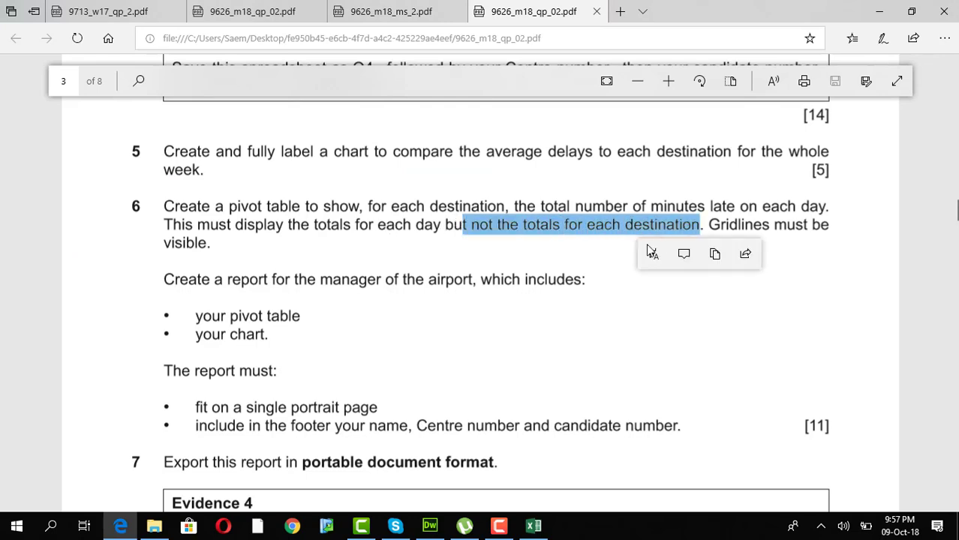
key(alt+Tab)
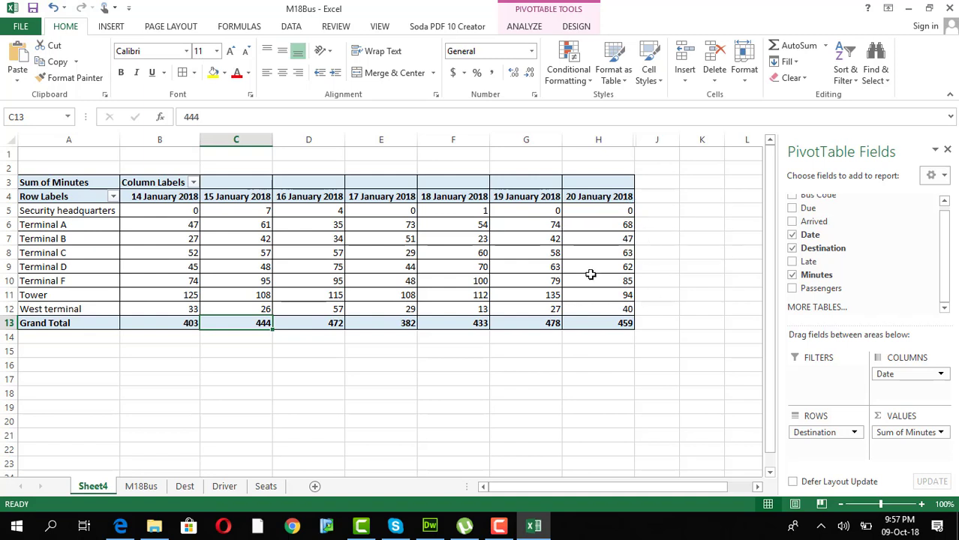
click(660, 225)
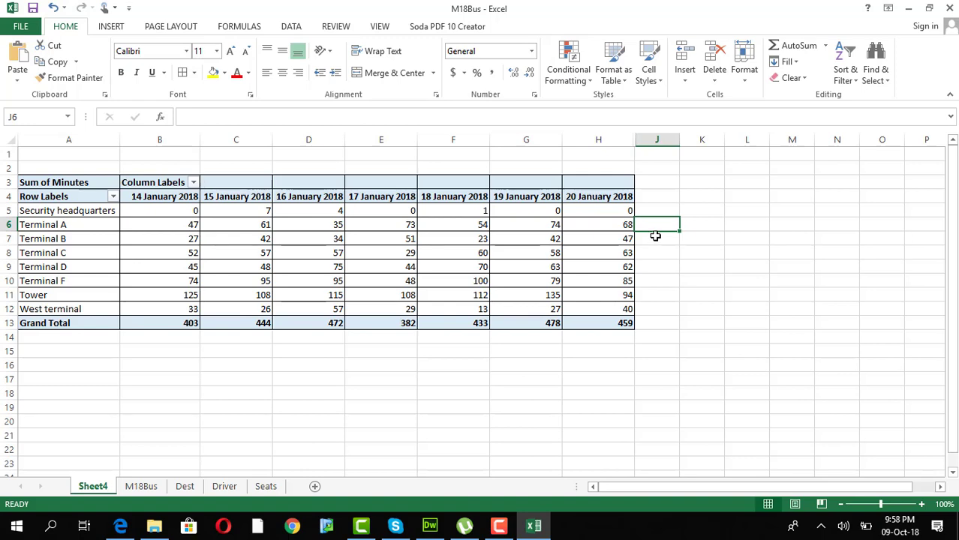
Step: Read the report and footer requirements of question 6 and the PDF export instructions of question 7 in Edge
key(alt+Tab)
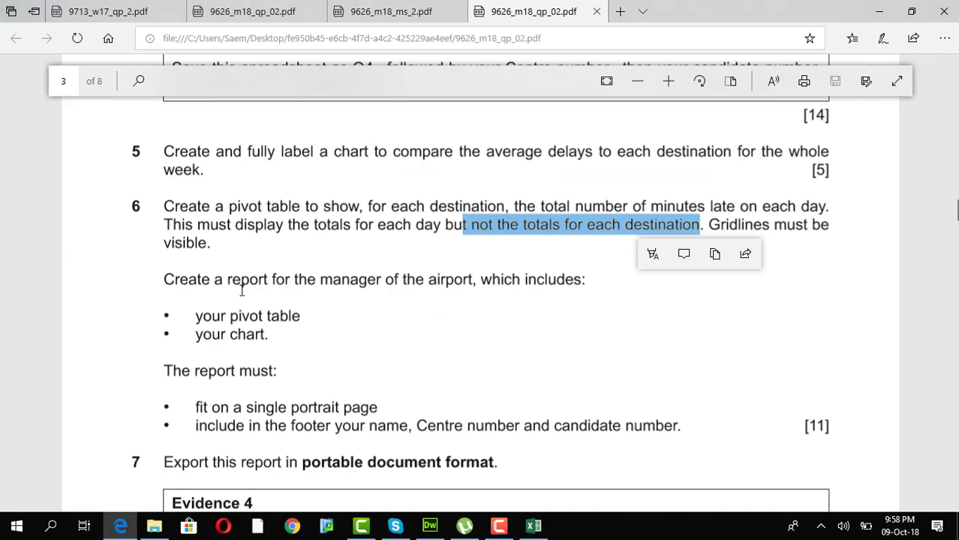
scroll(241, 291, down, 2)
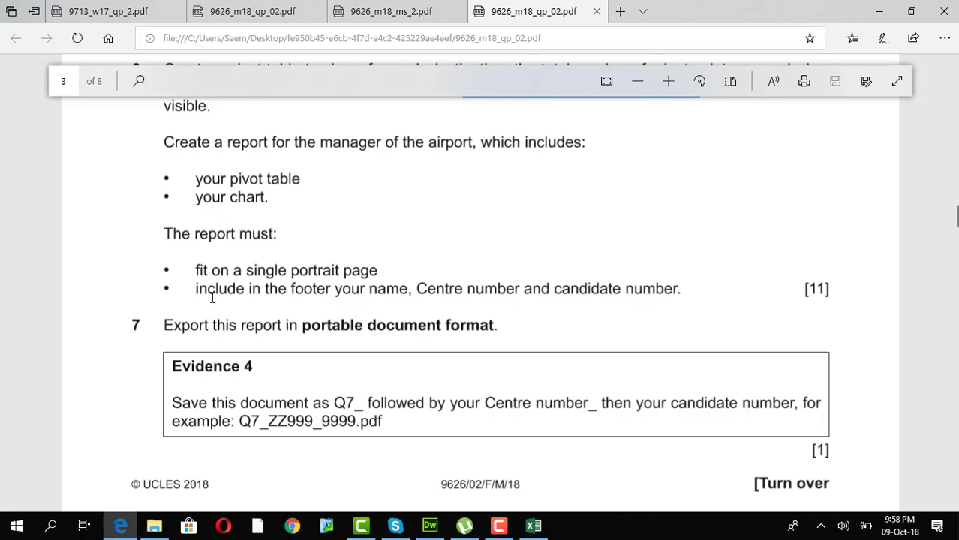
scroll(397, 331, down, 1)
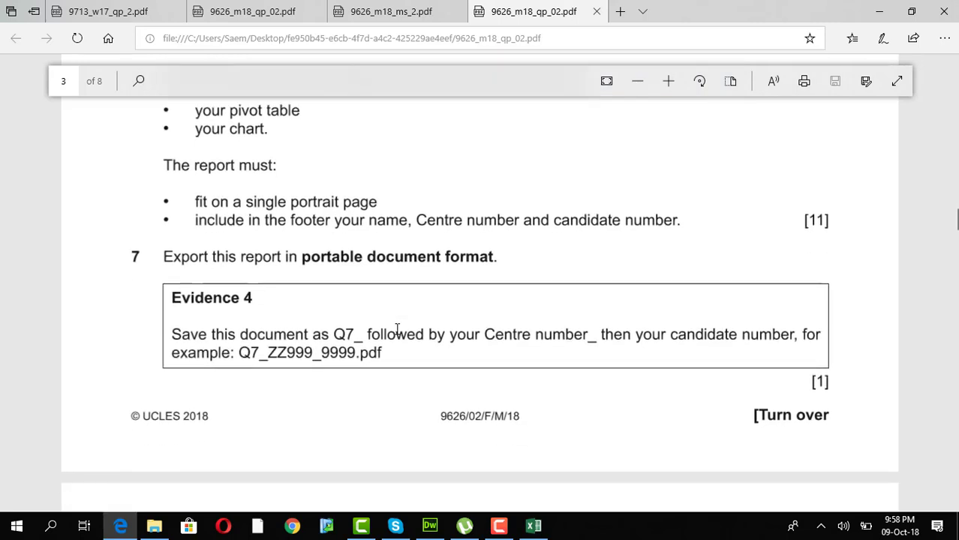
scroll(424, 273, up, 3)
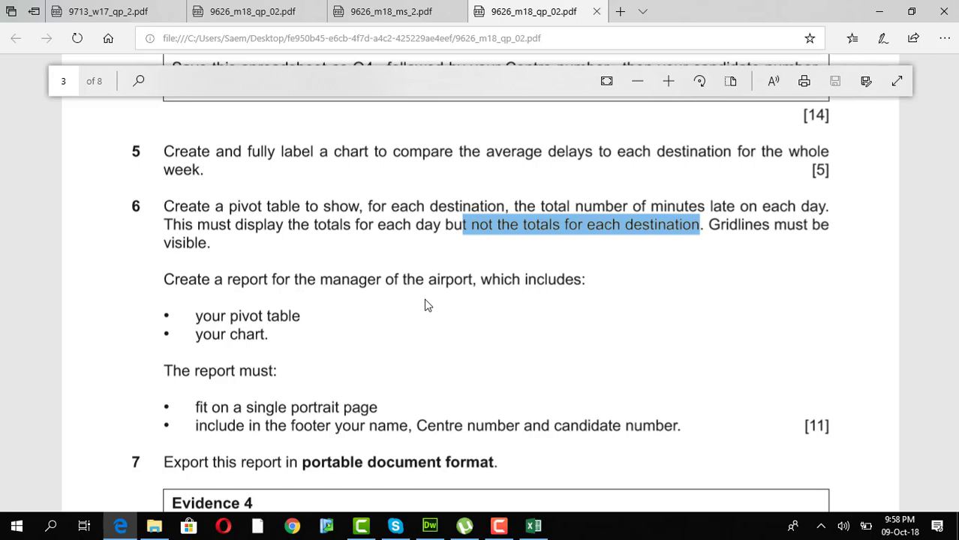
Step: Find and launch Word 2013 for the report
click(10, 529)
text(WORD)
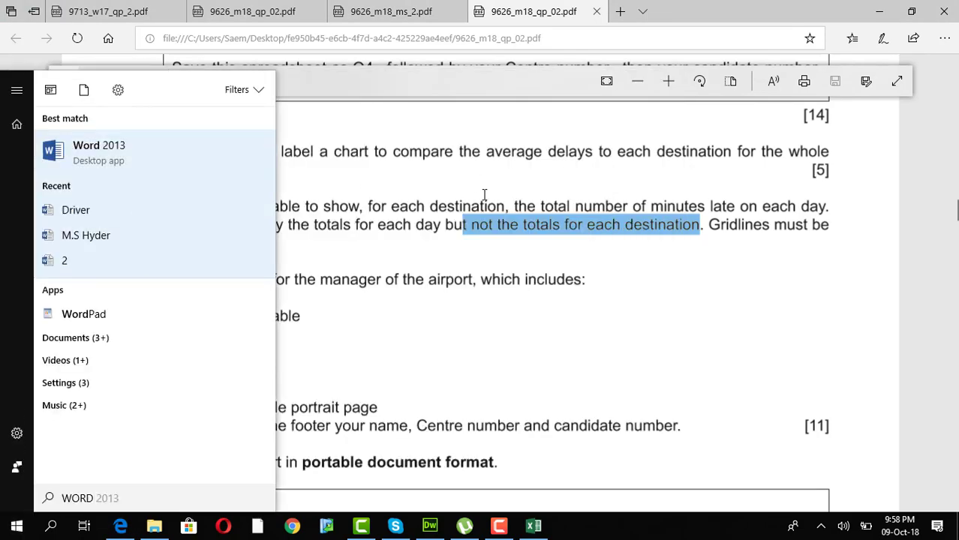
key(Return)
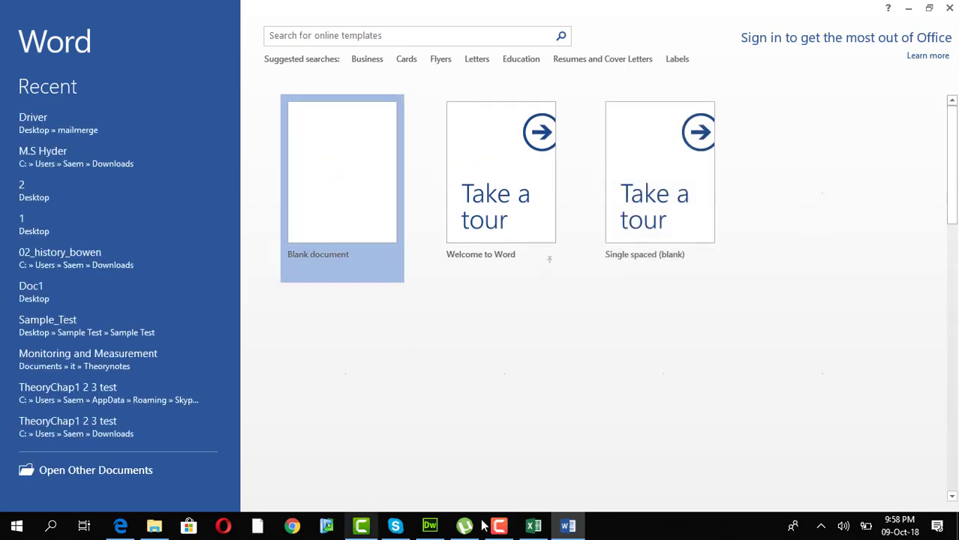
Step: Copy the pivot table range A3:H13 from Excel and paste it into a blank Word document
click(533, 527)
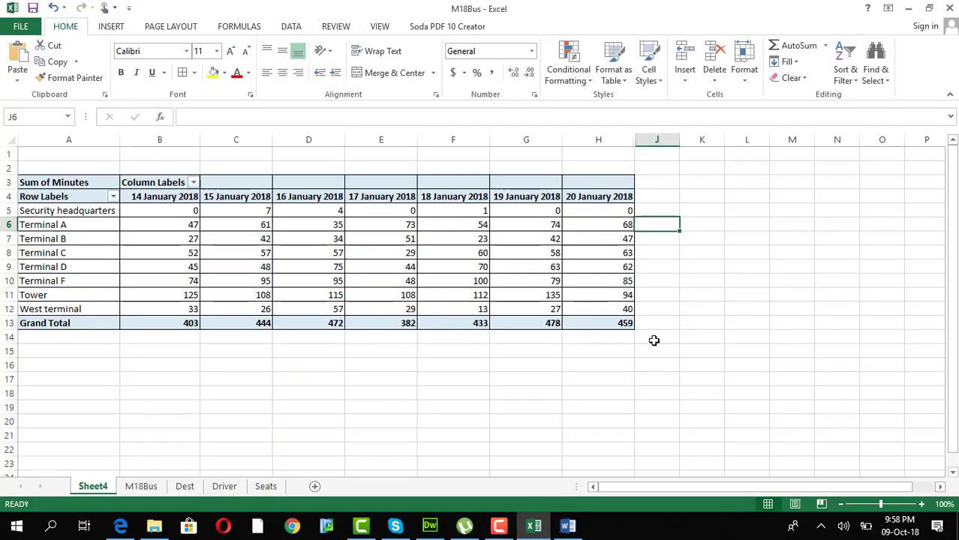
click(655, 337)
drag(112, 184, 623, 323)
key(ctrl+c)
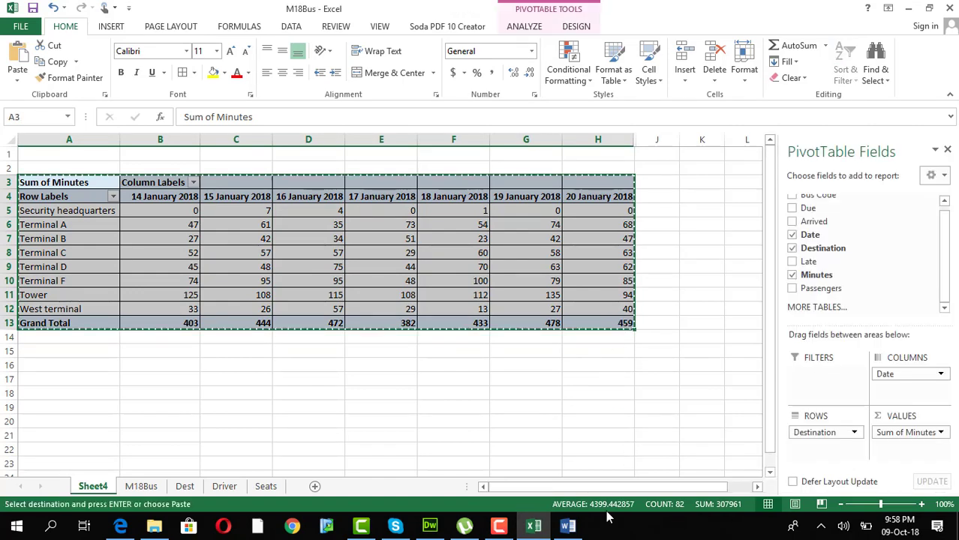
click(569, 526)
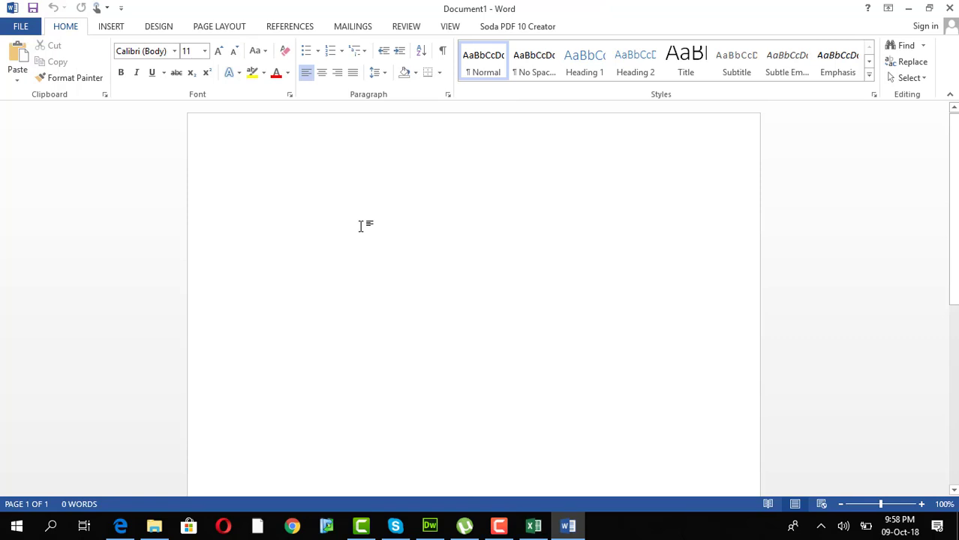
key(ctrl+v)
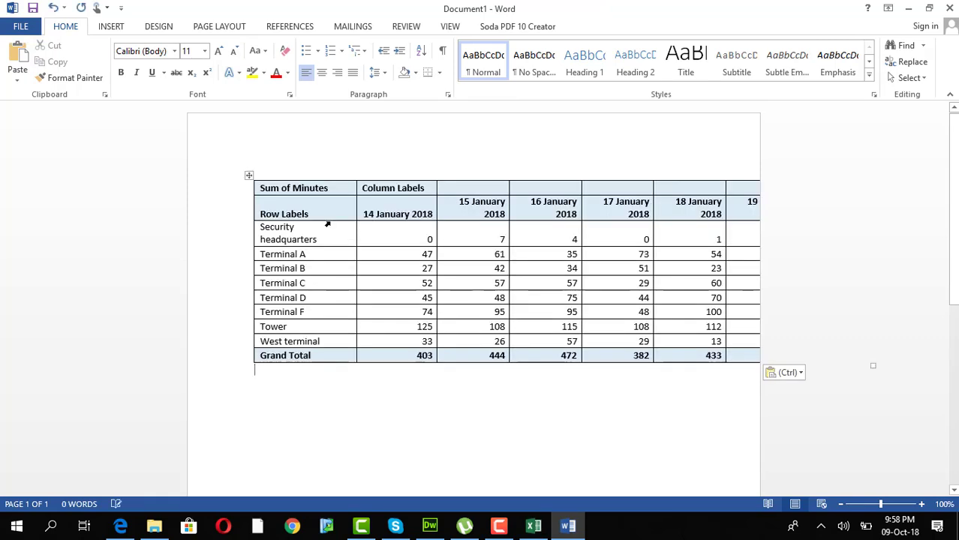
Step: Fit the whole pasted table to the page width with AutoFit Window
click(250, 176)
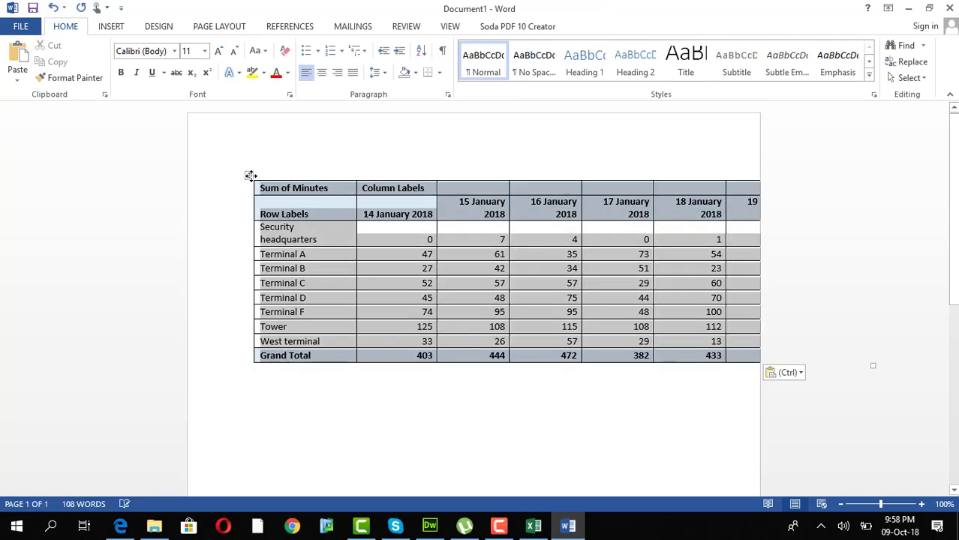
right_click(251, 175)
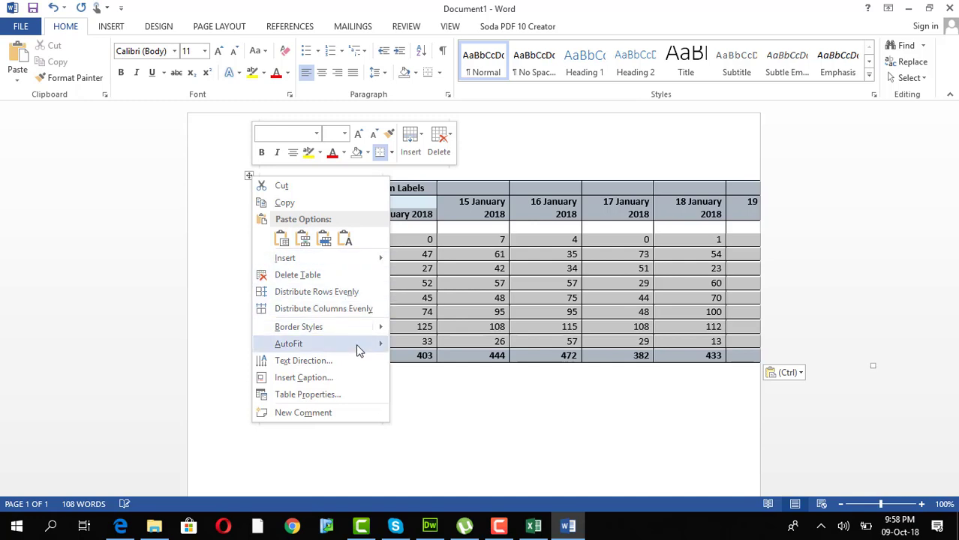
mouse_move(359, 347)
click(418, 361)
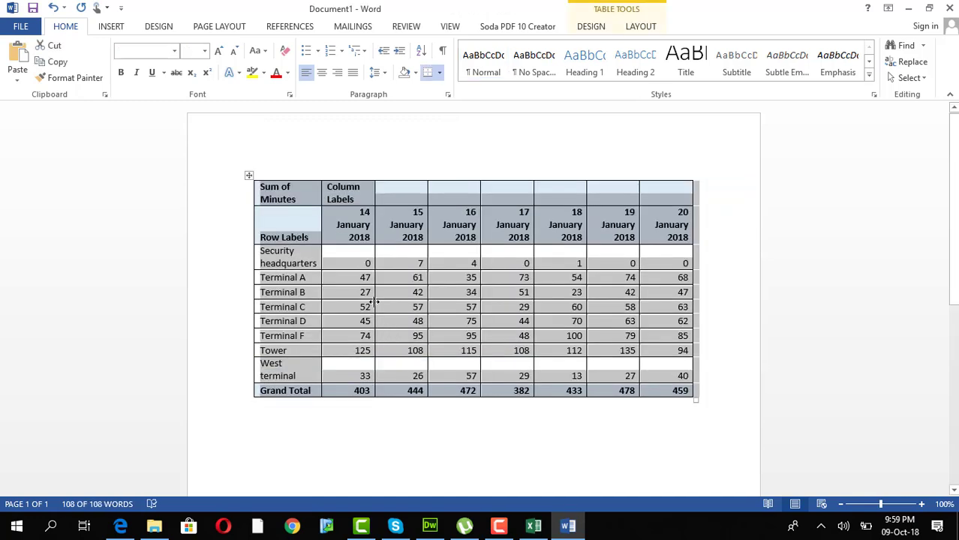
Step: Set the Word document's page orientation to Landscape
click(220, 28)
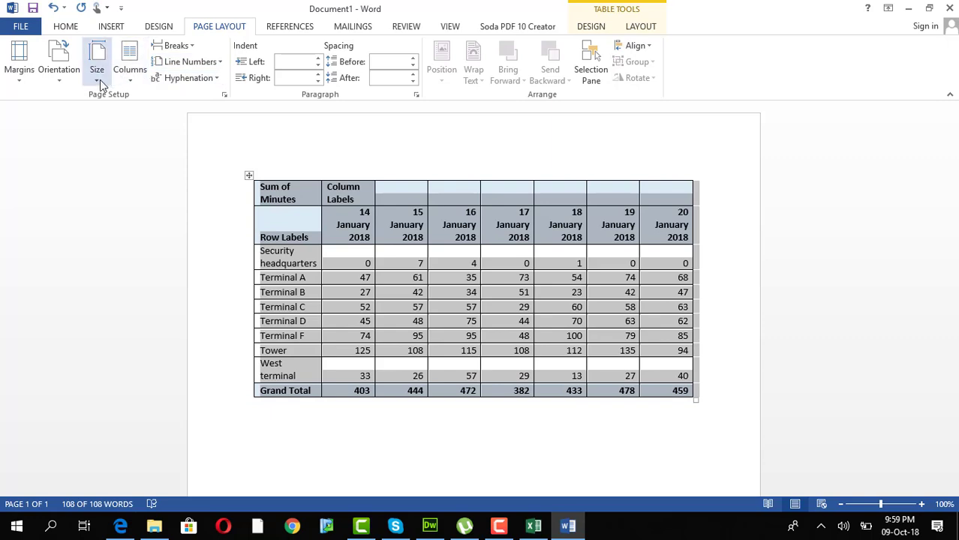
click(60, 72)
click(83, 133)
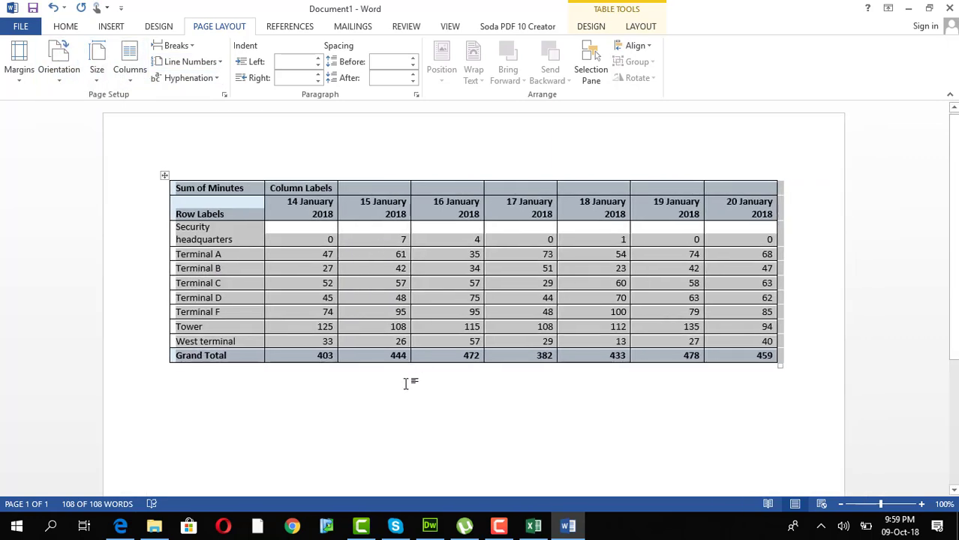
Step: Copy the average delay chart from the M18Bus sheet in Excel and paste it below the table in the Word document
click(407, 381)
scroll(301, 412, down, 5)
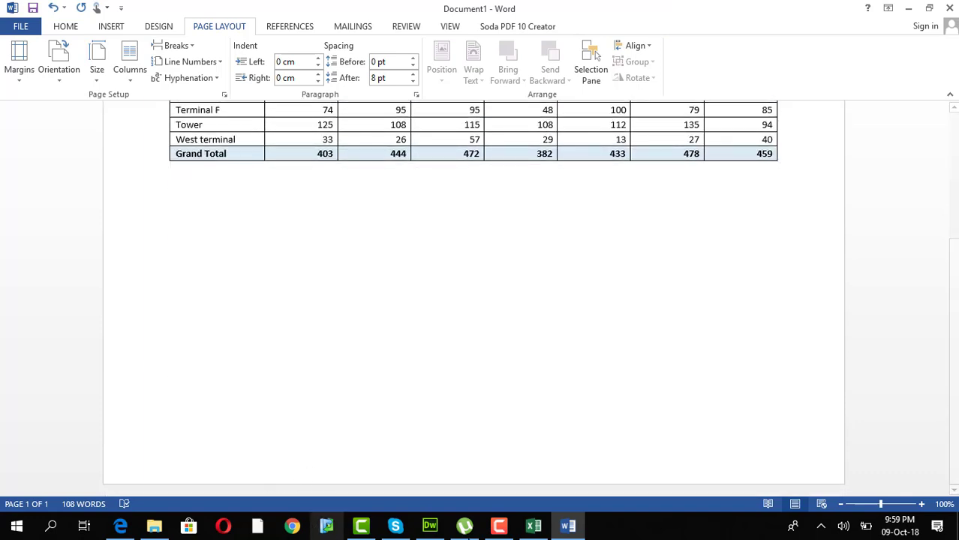
click(534, 525)
click(141, 486)
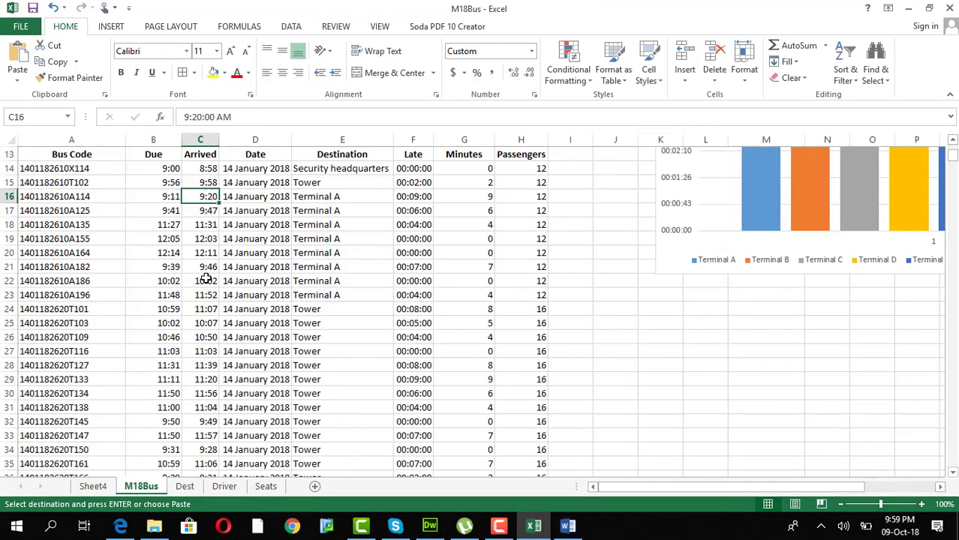
click(678, 259)
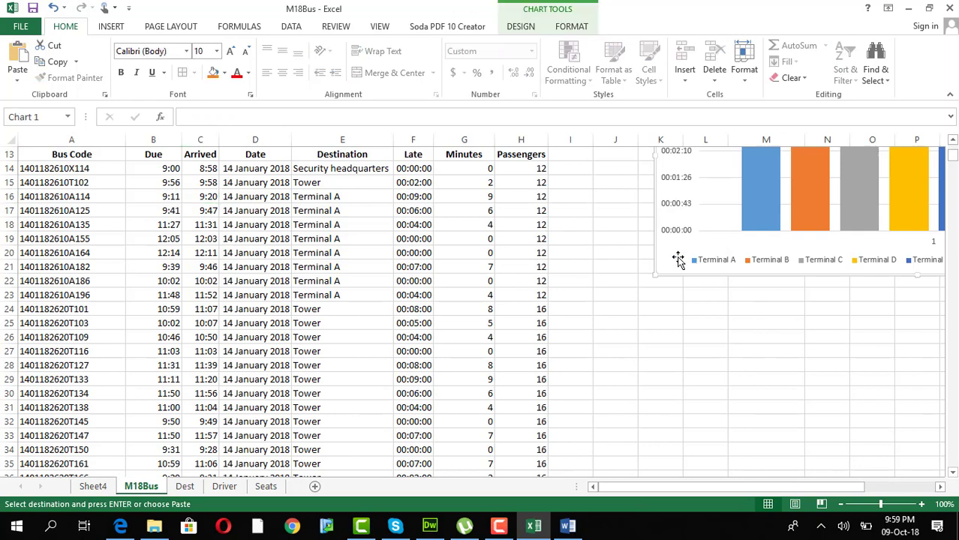
right_click(678, 258)
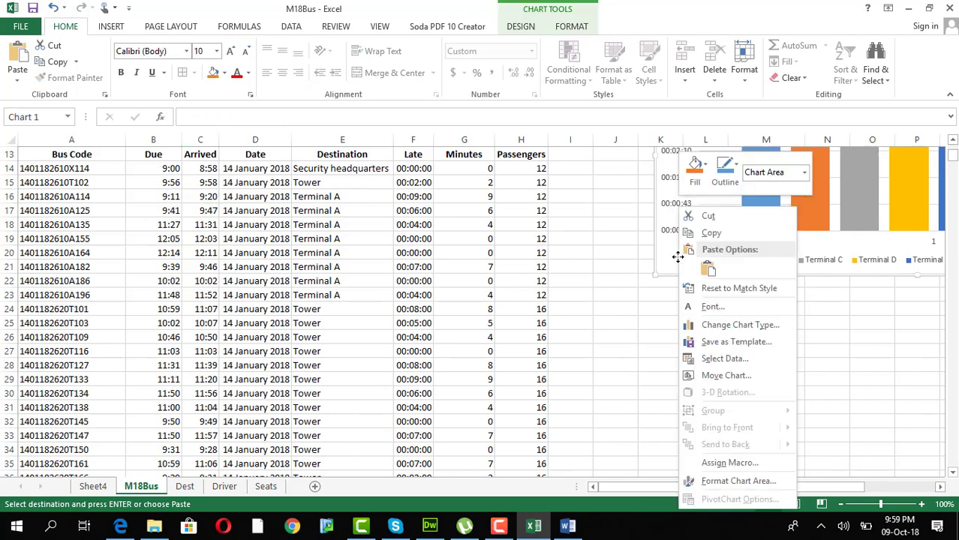
click(710, 233)
click(568, 526)
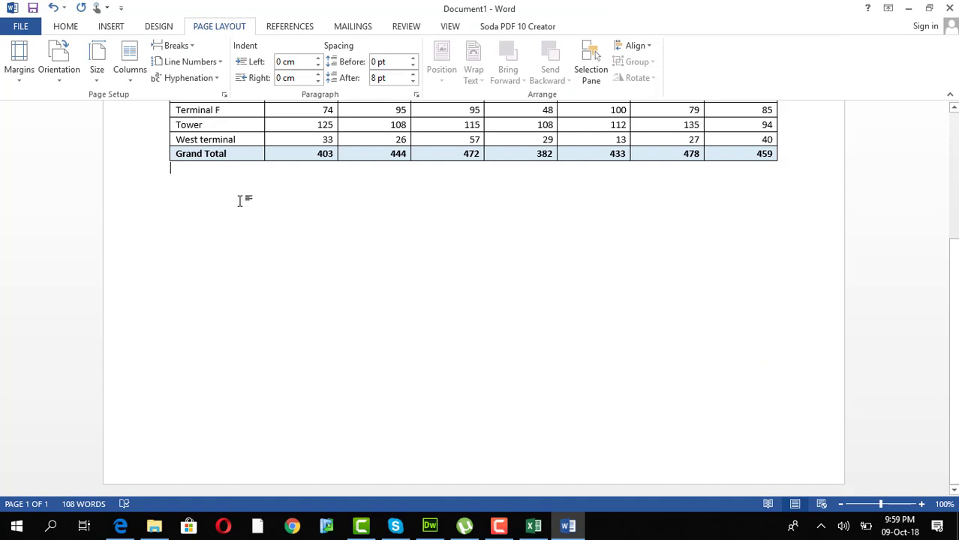
key(ctrl+v)
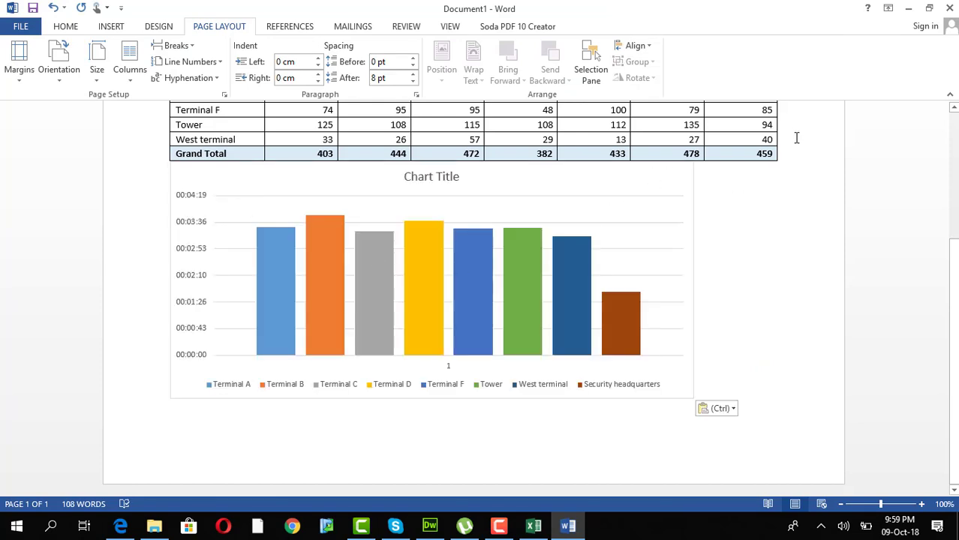
click(793, 149)
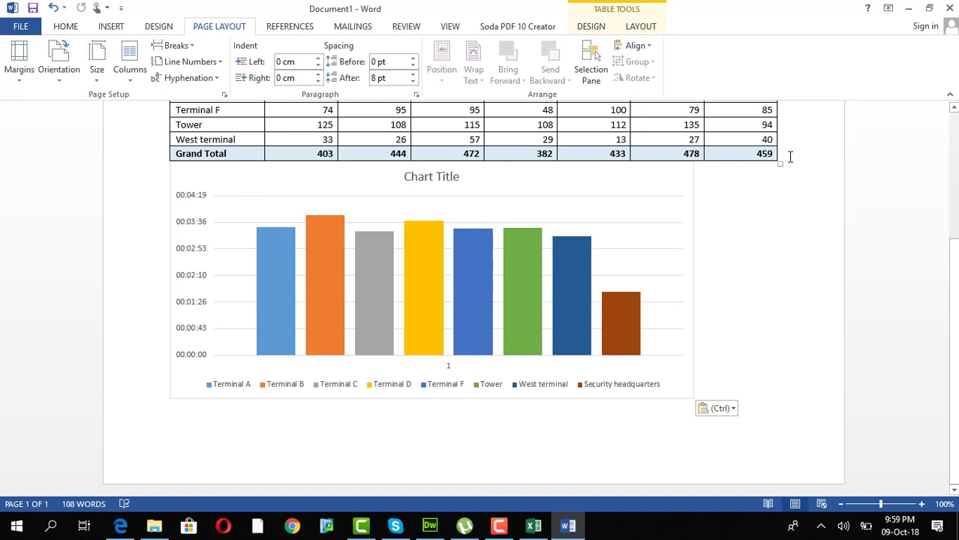
key(Return)
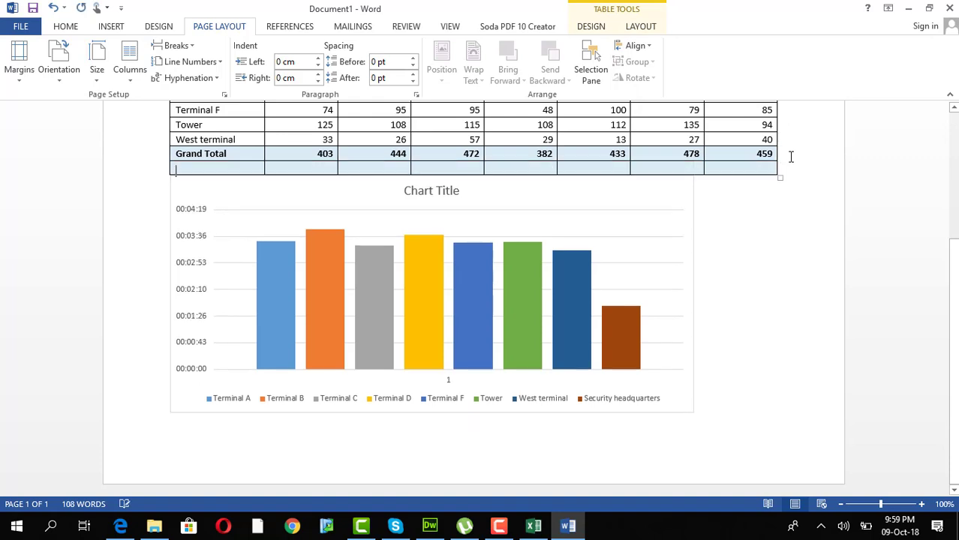
key(ctrl+z)
Step: Insert blank lines before the chart to move it onto the second page
click(252, 298)
right_click(157, 314)
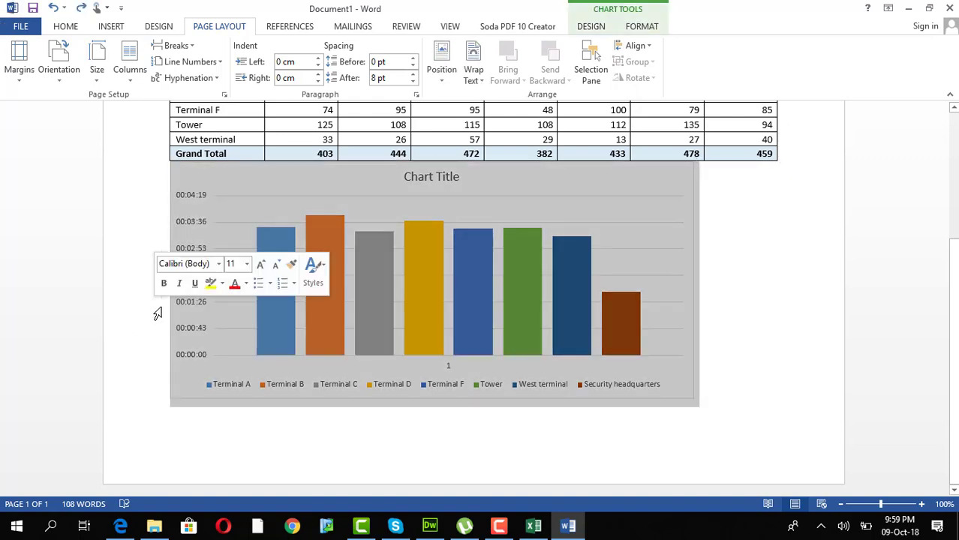
click(162, 312)
key(Return)
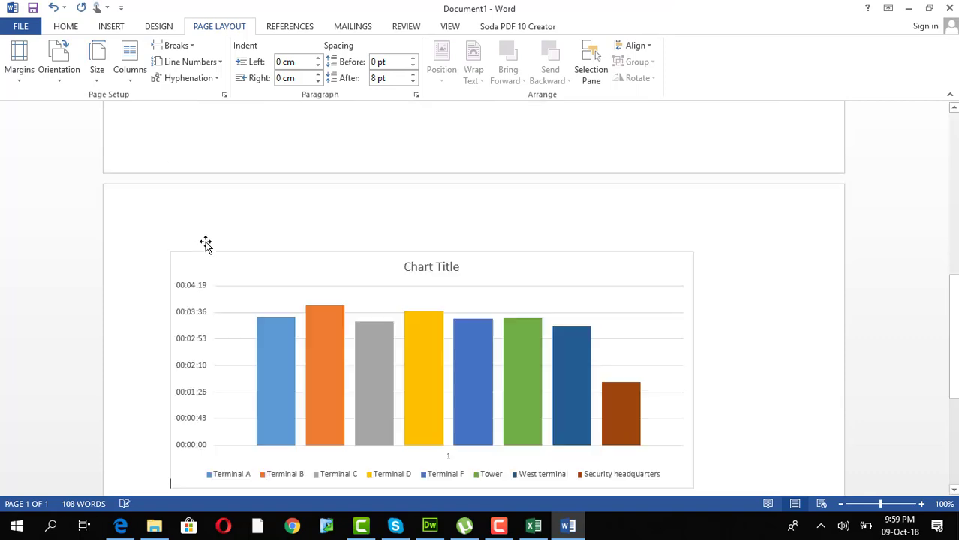
scroll(264, 248, up, 8)
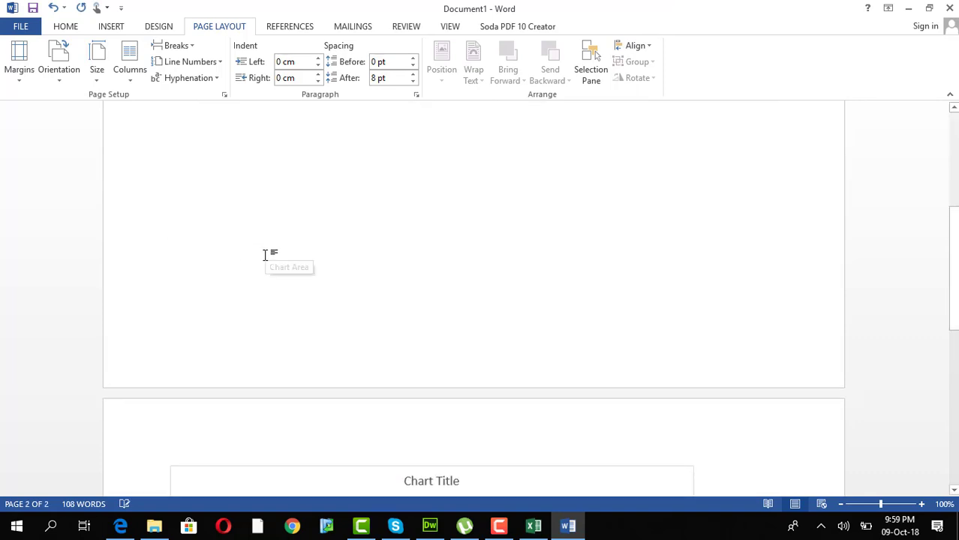
click(156, 453)
scroll(154, 453, down, 3)
scroll(121, 447, up, 5)
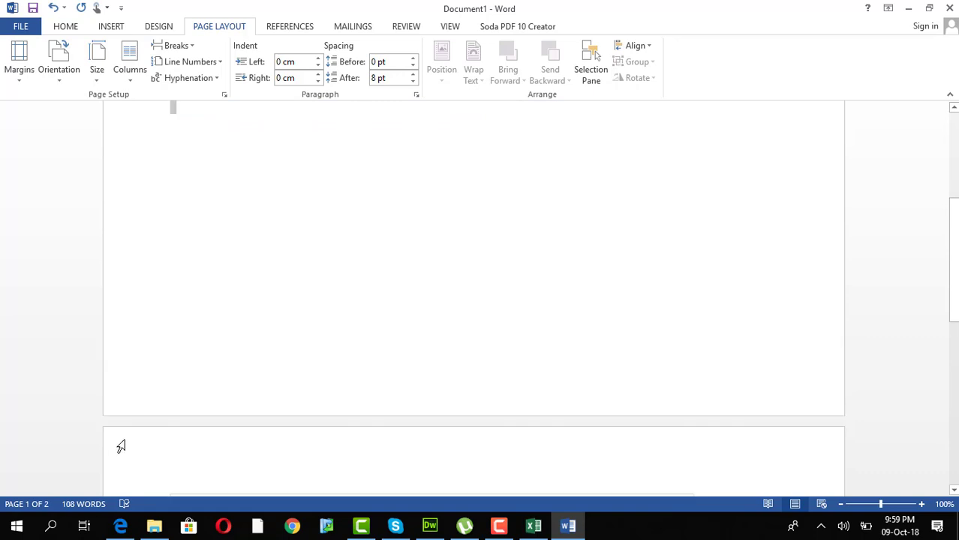
Step: Move the whole pivot table down the first page and place the text cursor in the space above it
click(220, 155)
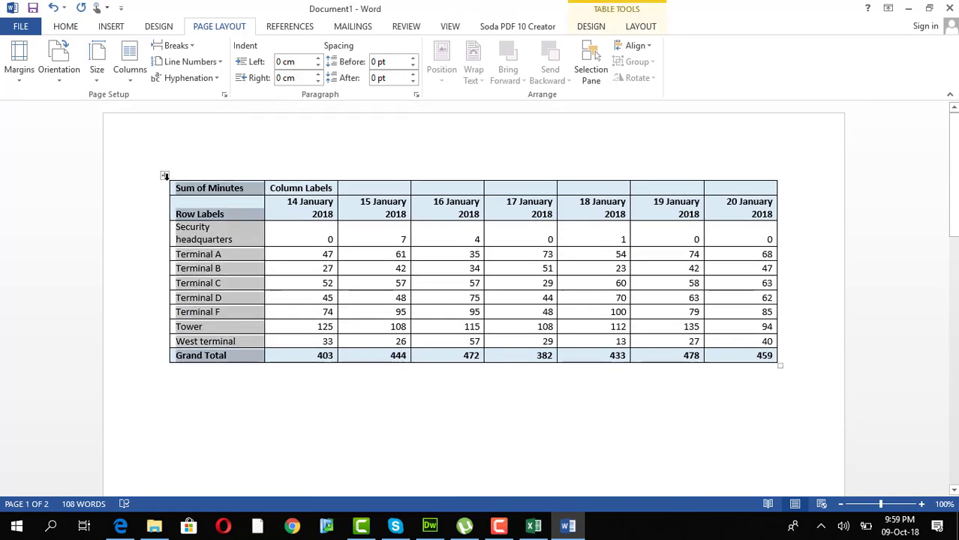
drag(165, 175, 167, 244)
click(185, 192)
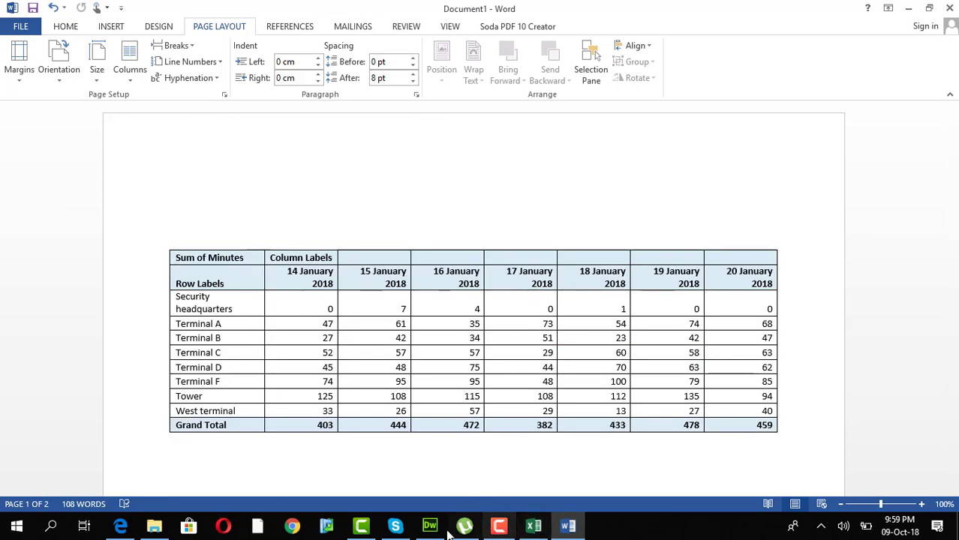
Step: Copy "pivot table to show, for each destination, the total number of minutes late on each day" from question 6 and paste it above the Word table
click(121, 526)
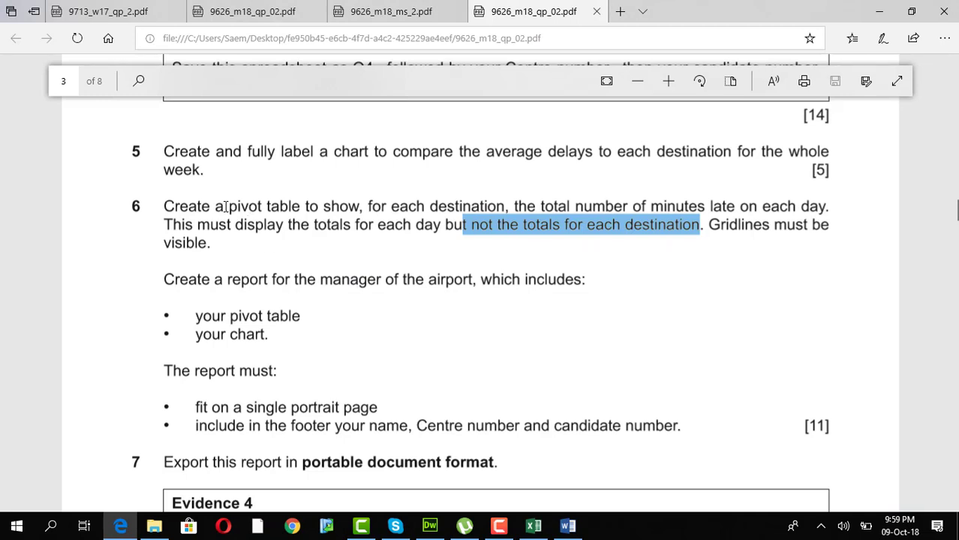
drag(228, 208, 827, 208)
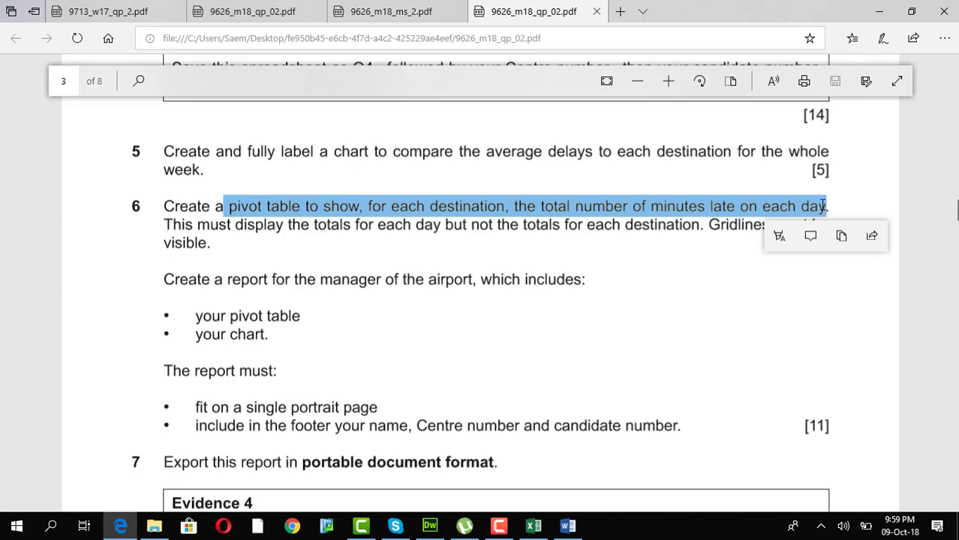
key(alt+Tab)
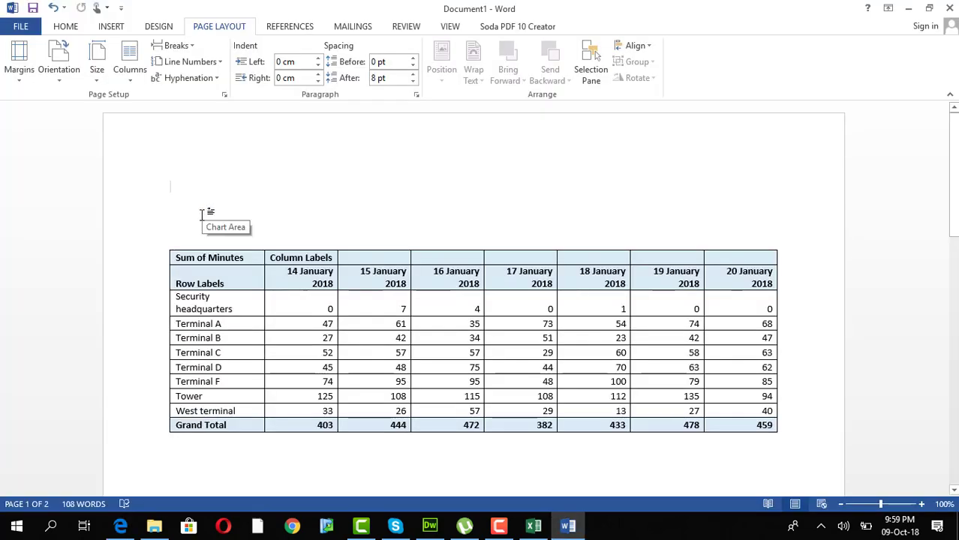
key(ctrl+v)
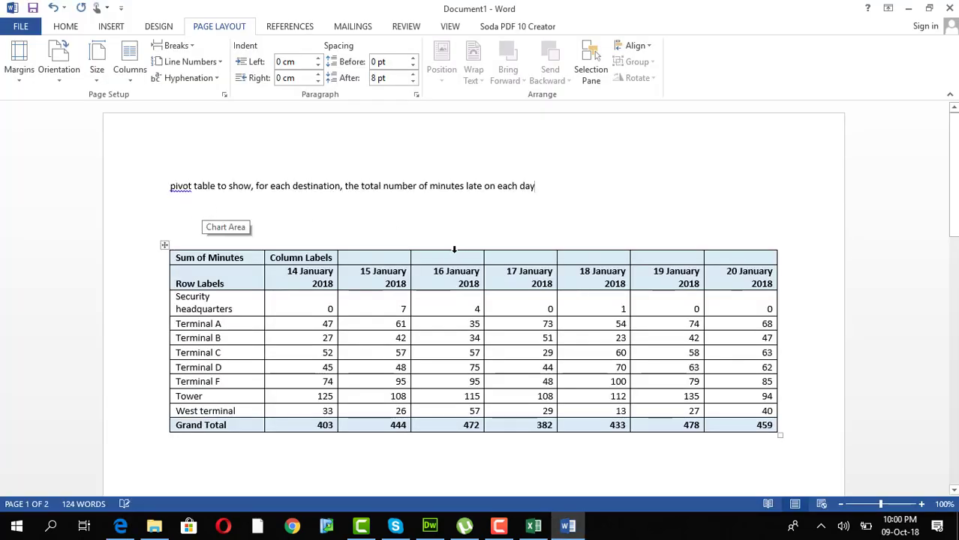
Step: Copy "chart to compare the average delays to each destination for the whole week" from question 5 of the exam PDF and return to Word
key(alt+Tab)
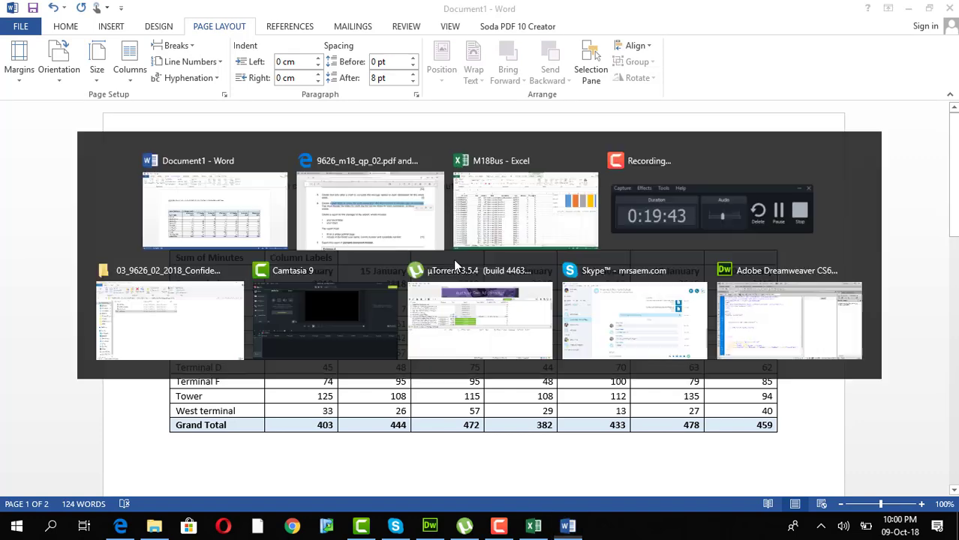
scroll(451, 269, up, 1)
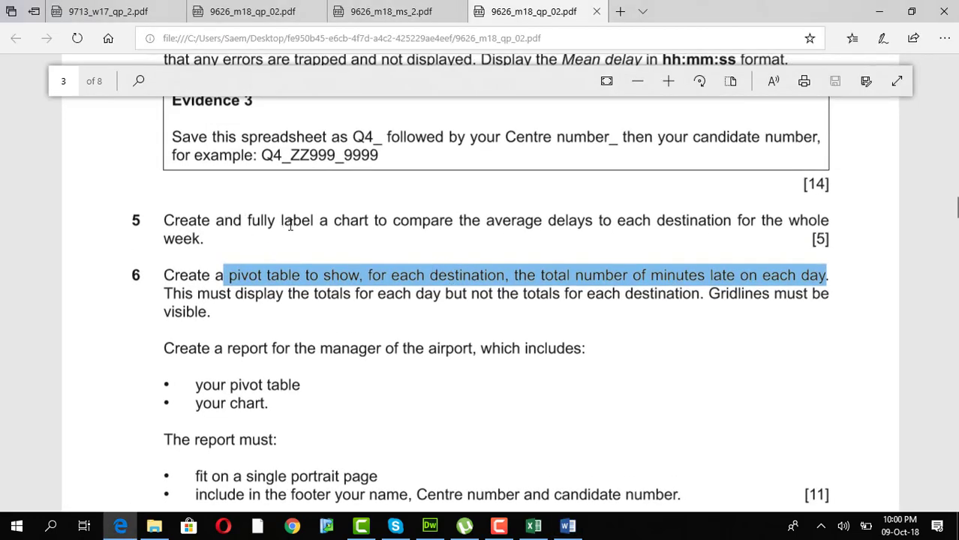
drag(338, 223, 202, 241)
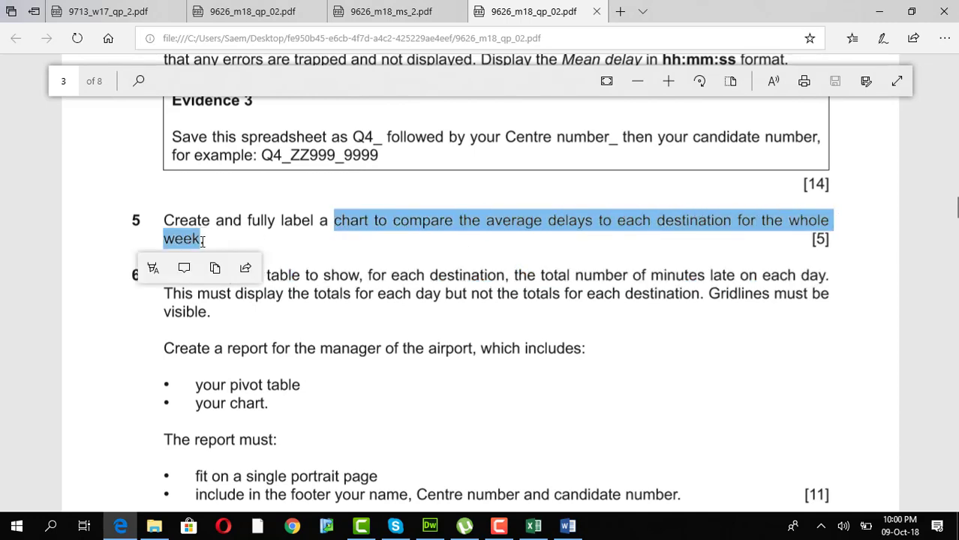
key(alt+Tab)
Step: Insert blank lines and a page break below the table to open up space before the chart
scroll(284, 387, down, 6)
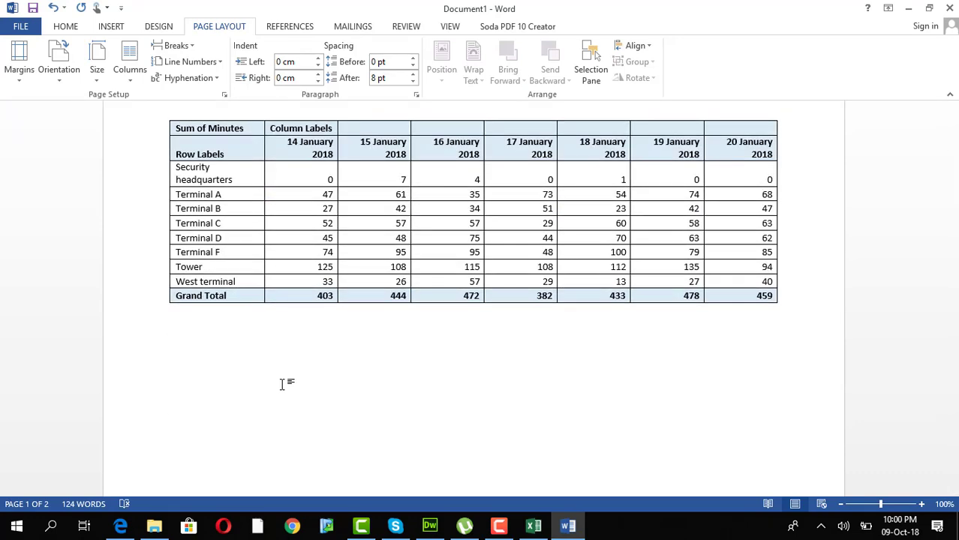
scroll(251, 356, up, 1)
scroll(244, 271, up, 5)
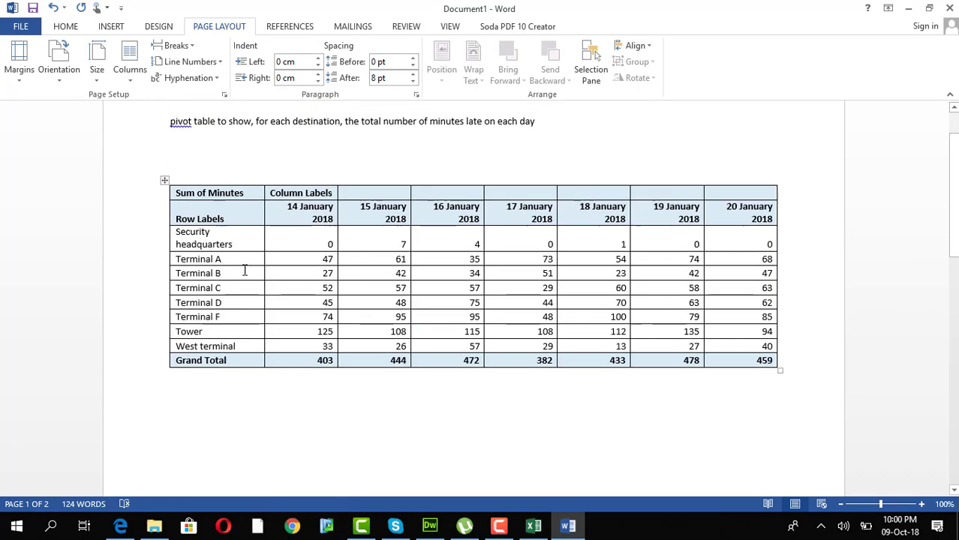
scroll(220, 368, down, 1)
scroll(264, 336, down, 3)
scroll(263, 343, up, 3)
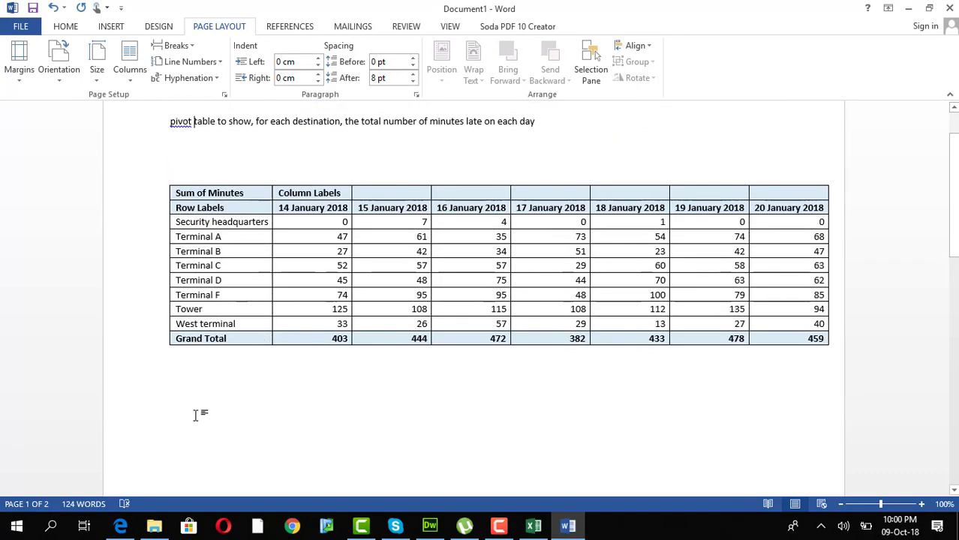
key(Return)
key(Return)
key(Return)
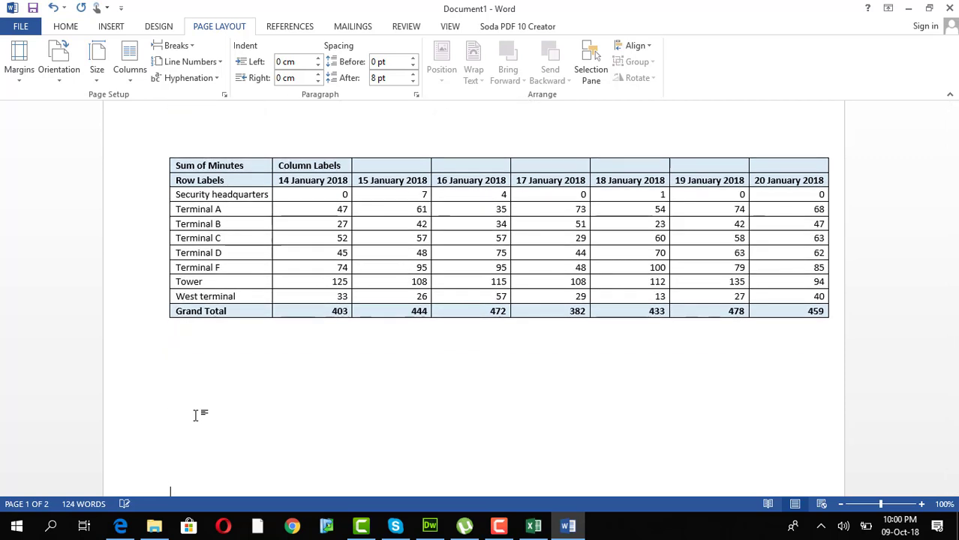
key(ctrl+Return)
scroll(195, 415, down, 5)
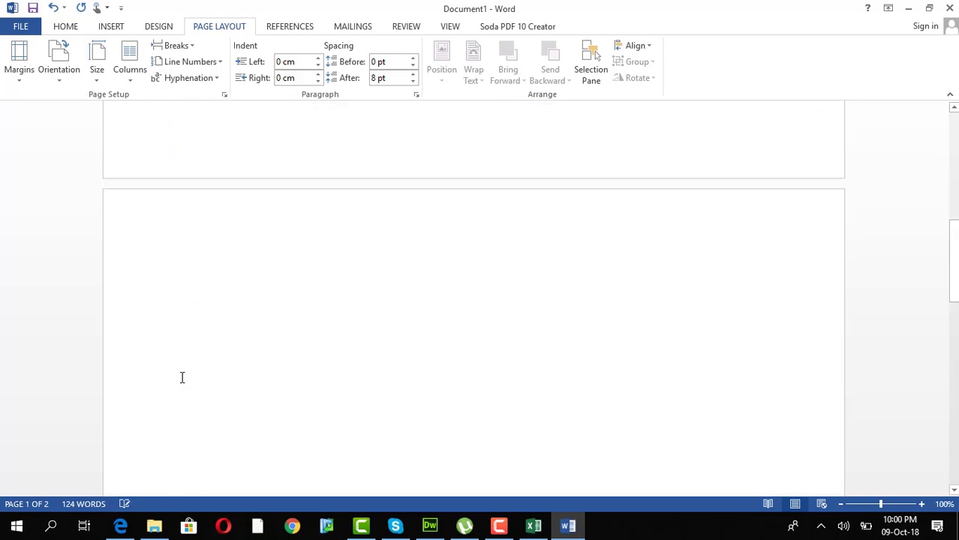
Step: Delete the surplus blank lines above the chart, keeping one empty line for its heading
click(170, 247)
key(Delete)
key(Delete)
key(Delete)
key(Delete)
key(Delete)
key(Delete)
key(Delete)
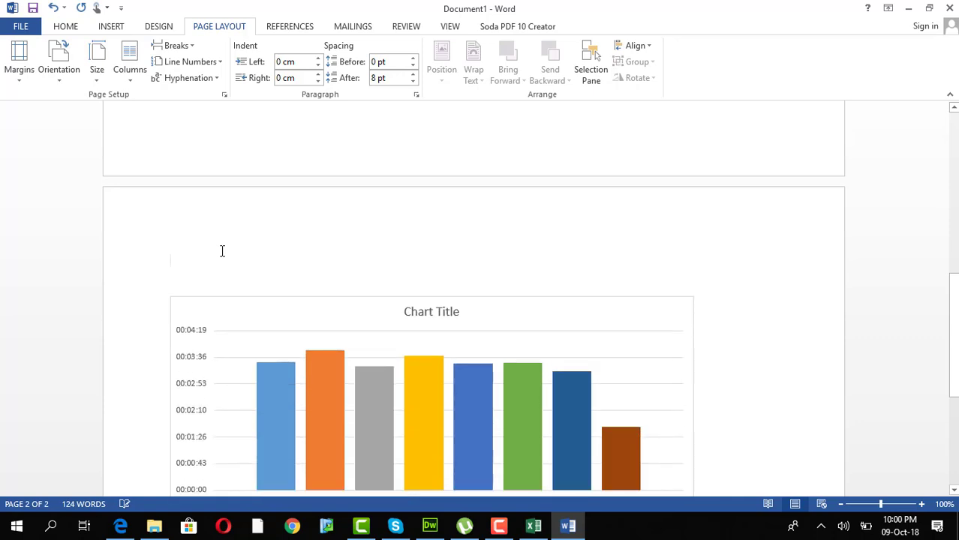
Step: Paste the copied question 5 sentence above the chart and correct its first word to "Chart"
key(ctrl+v)
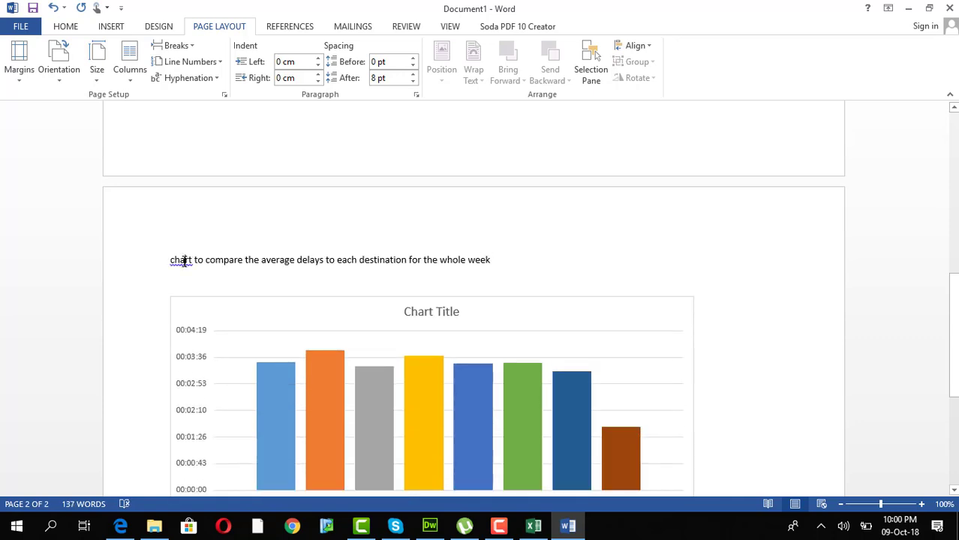
right_click(183, 261)
click(101, 275)
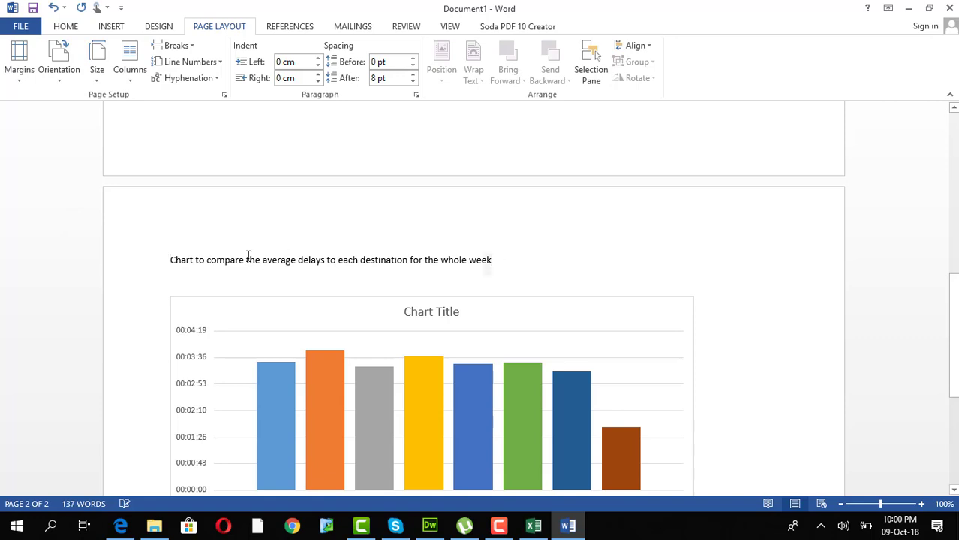
shift+click(171, 260)
scroll(509, 309, up, 6)
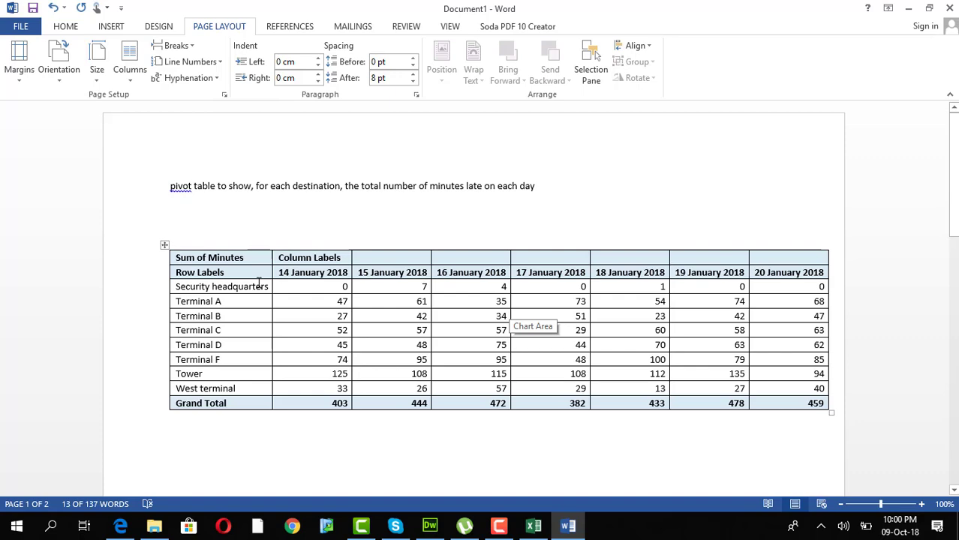
Step: Check questions 6 and 7 in the exam PDF, and save the Word report to the Desktop as a PDF named Sum of Minutes
key(alt+Tab)
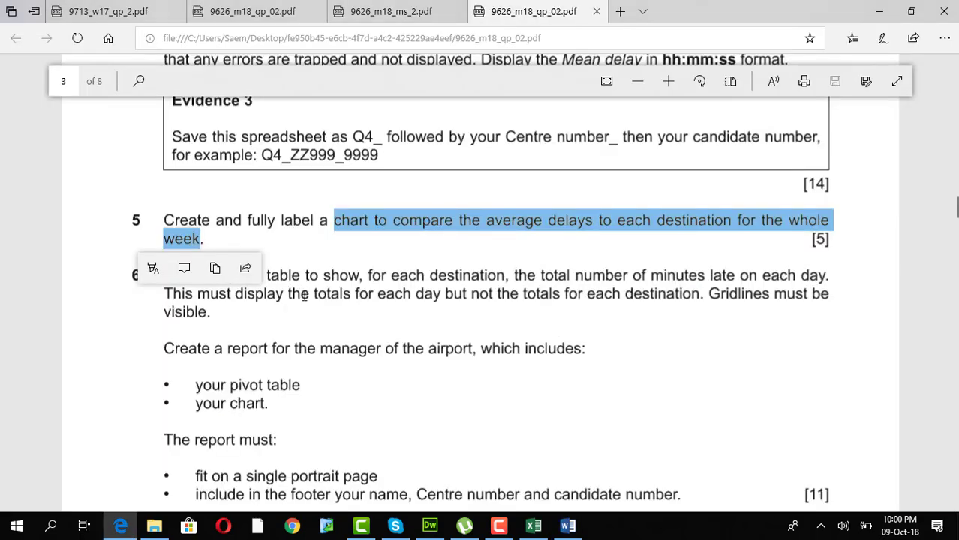
click(331, 328)
scroll(335, 331, up, 2)
scroll(336, 331, down, 1)
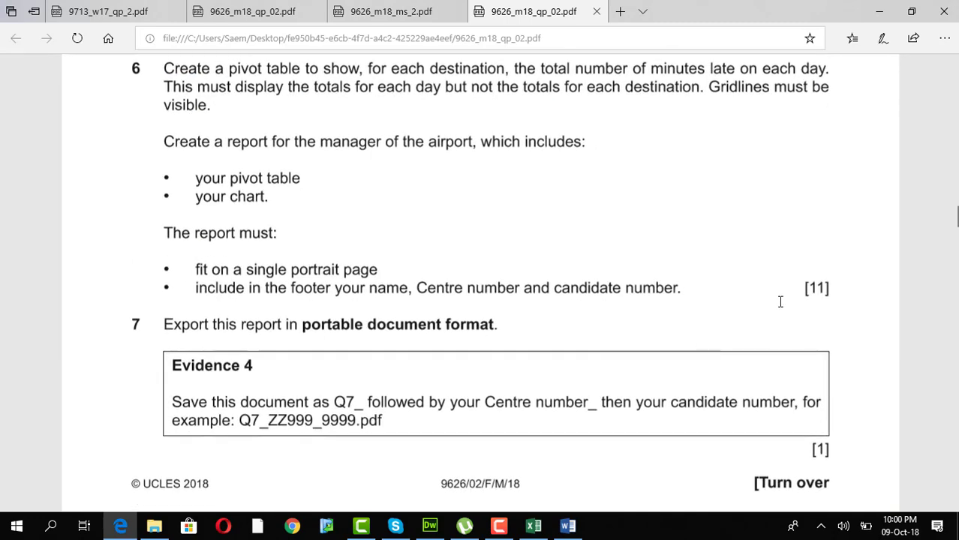
click(568, 526)
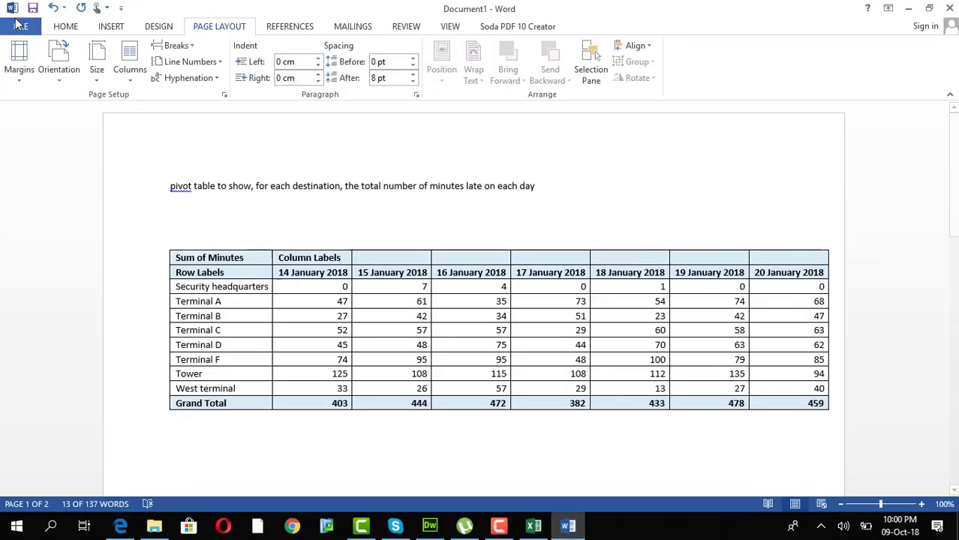
click(21, 26)
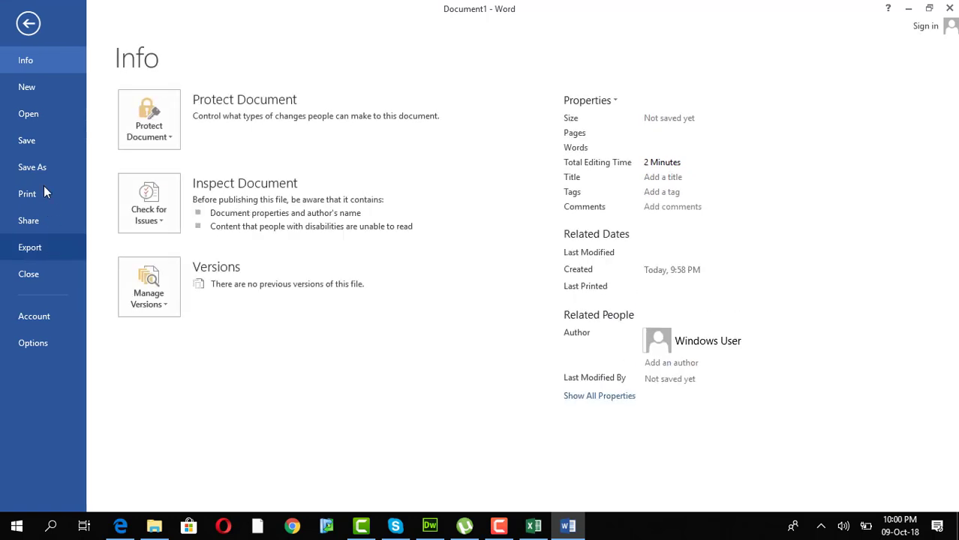
click(43, 166)
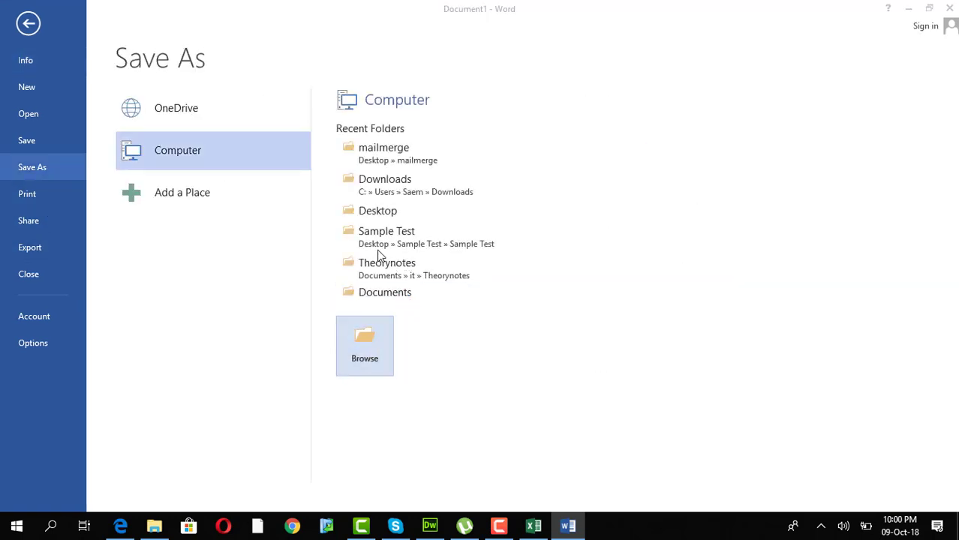
key(F12)
click(171, 385)
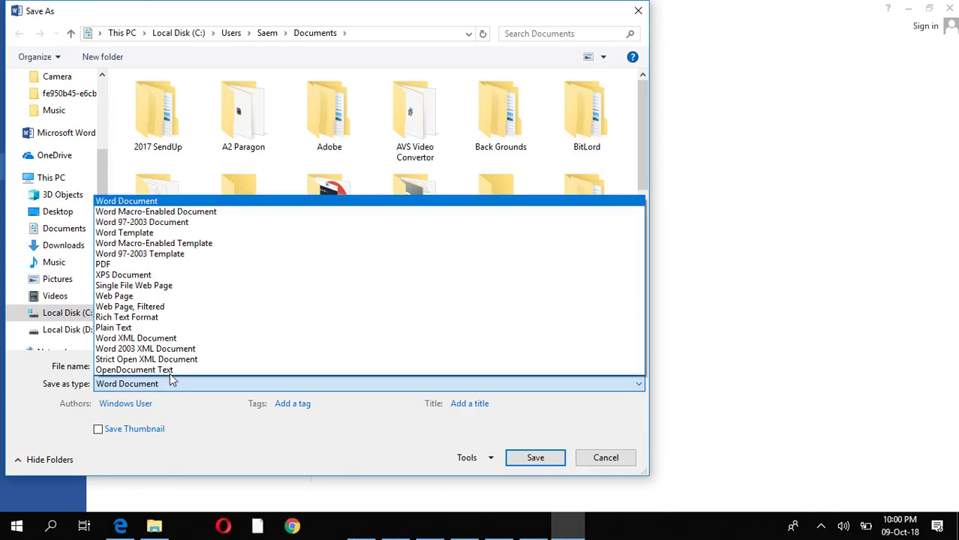
click(167, 266)
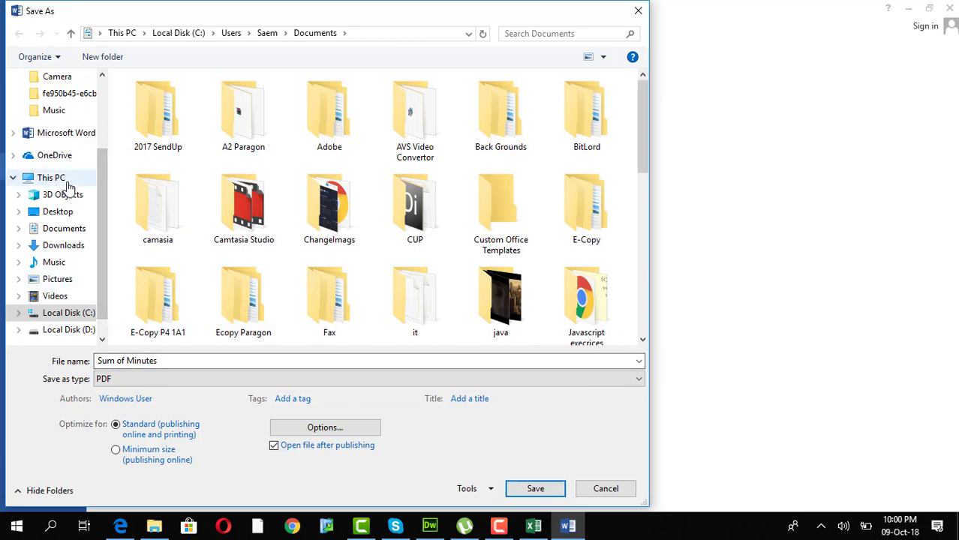
scroll(69, 112, up, 3)
click(67, 111)
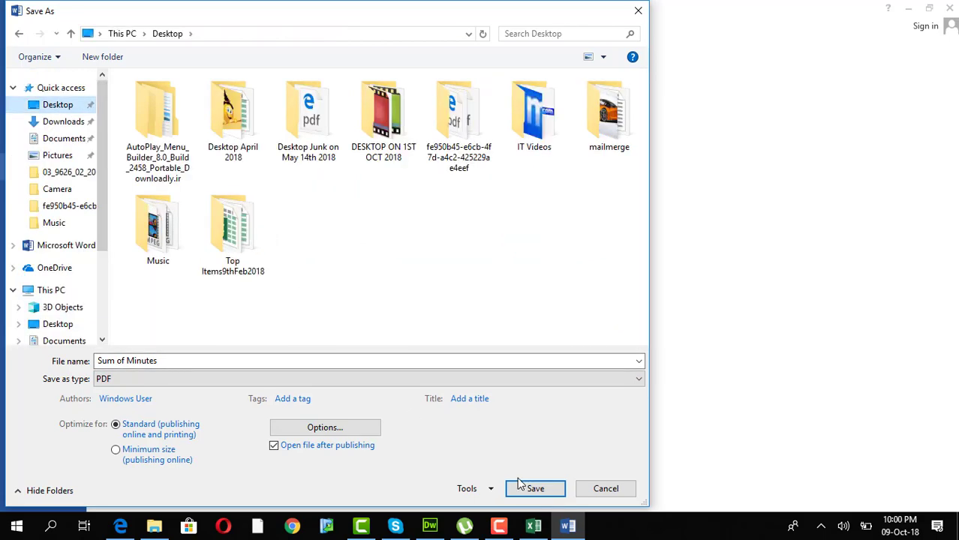
click(523, 488)
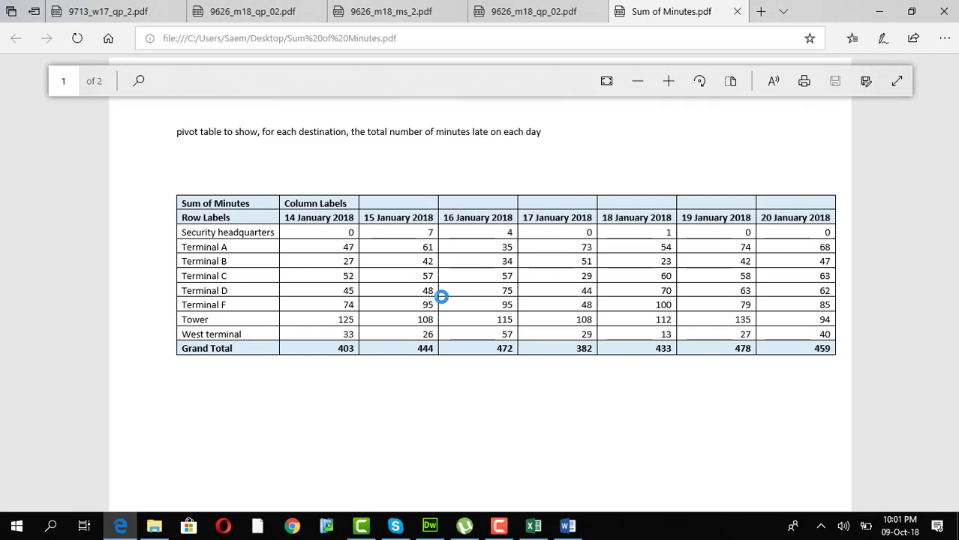
Step: Look through the exported Sum of Minutes PDF from the pivot table to the chart and close it
scroll(527, 357, down, 8)
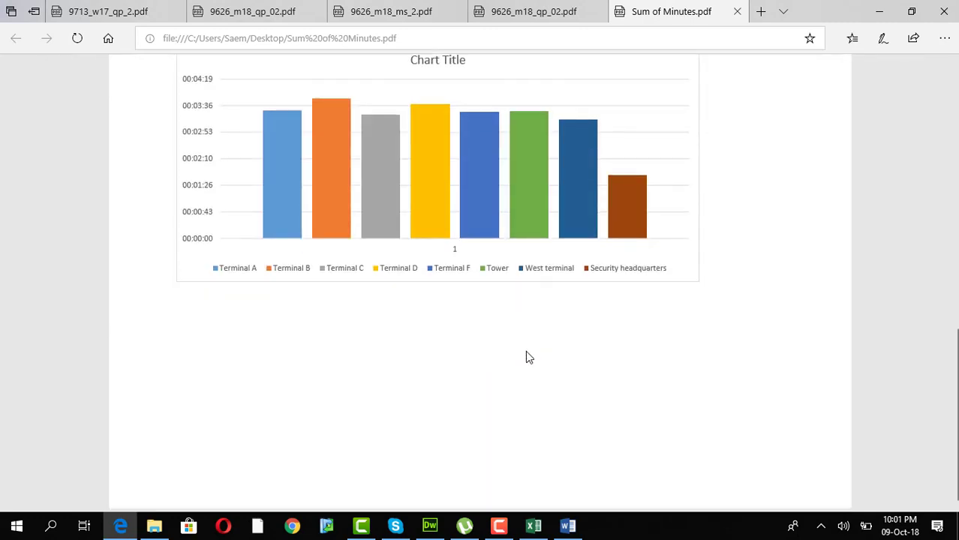
scroll(527, 357, up, 10)
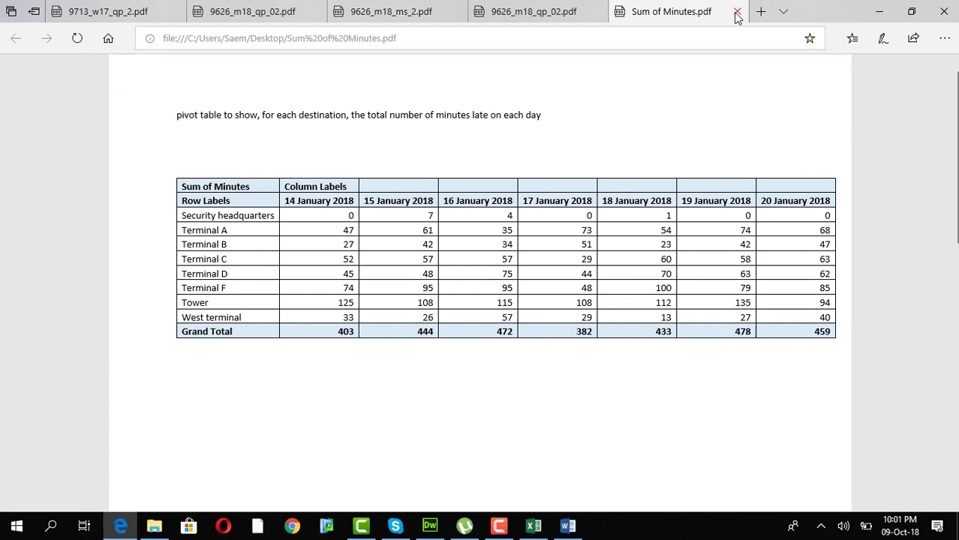
key(ctrl+w)
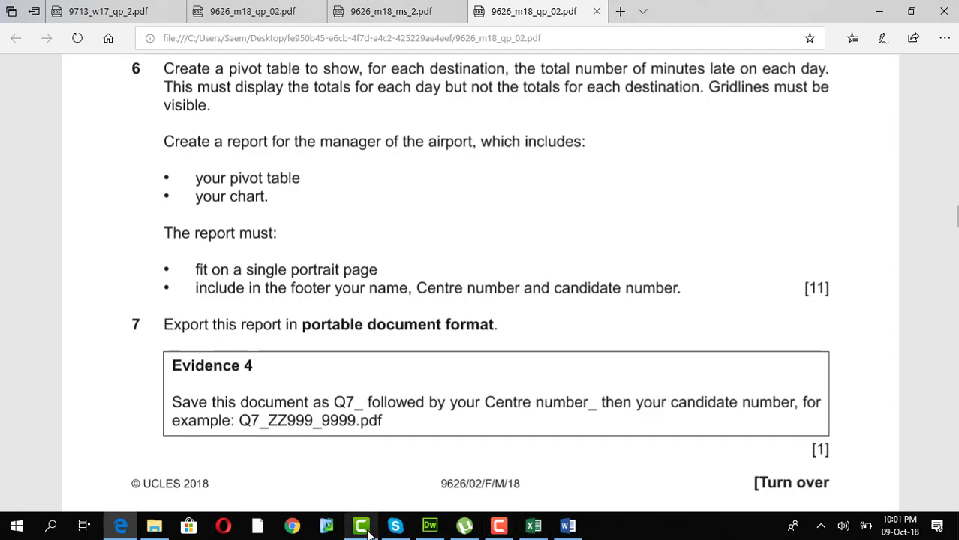
Step: Read question 8 of the exam PDF and, back in Excel, move the M18Bus delay chart farther from the journey data
scroll(473, 225, down, 8)
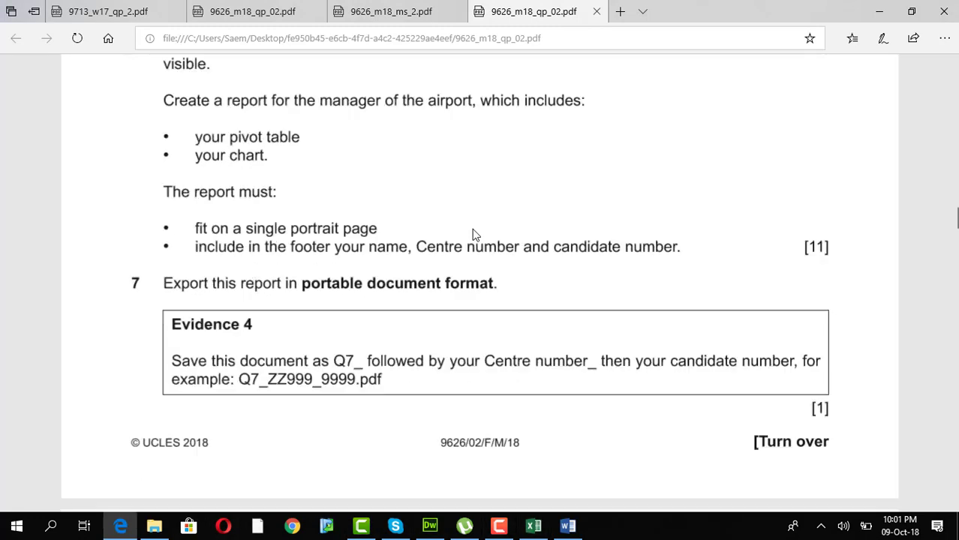
scroll(449, 262, up, 1)
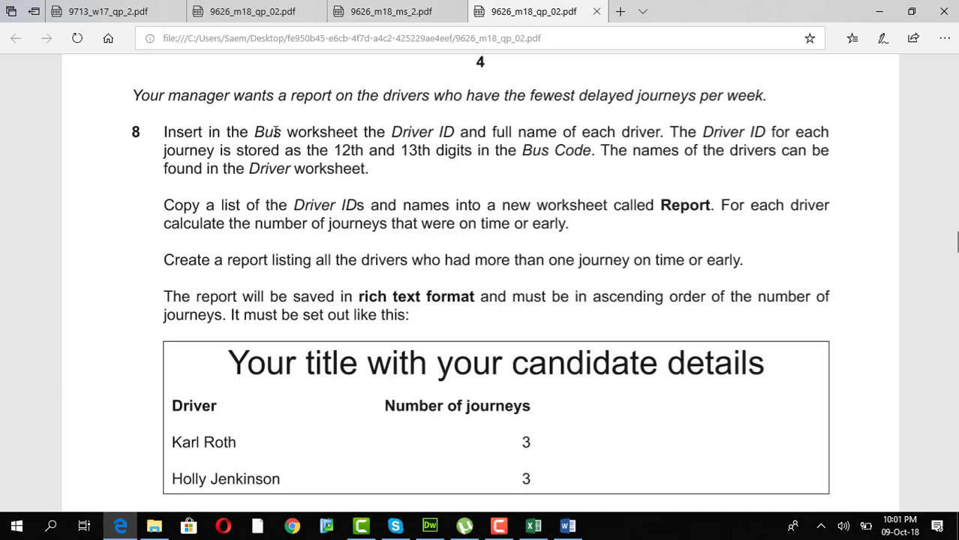
click(534, 525)
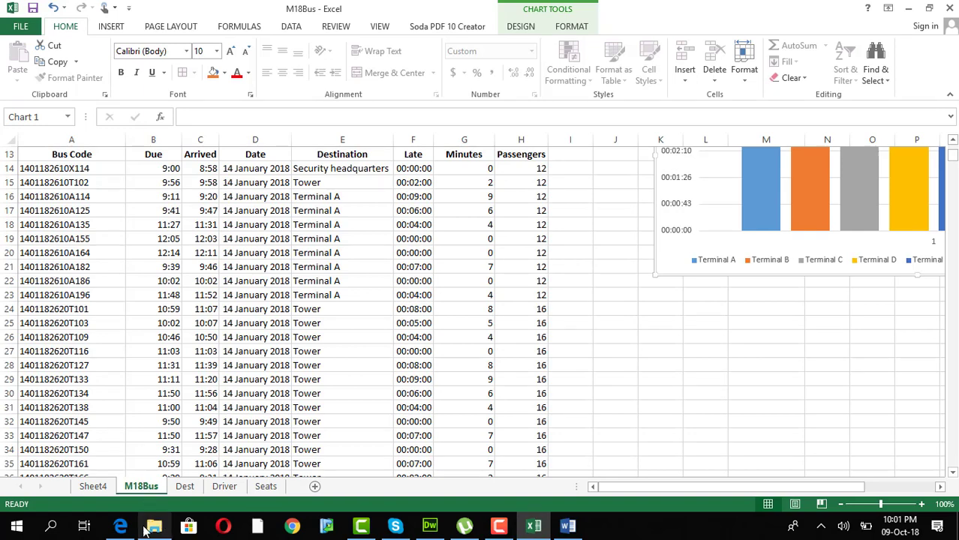
click(120, 525)
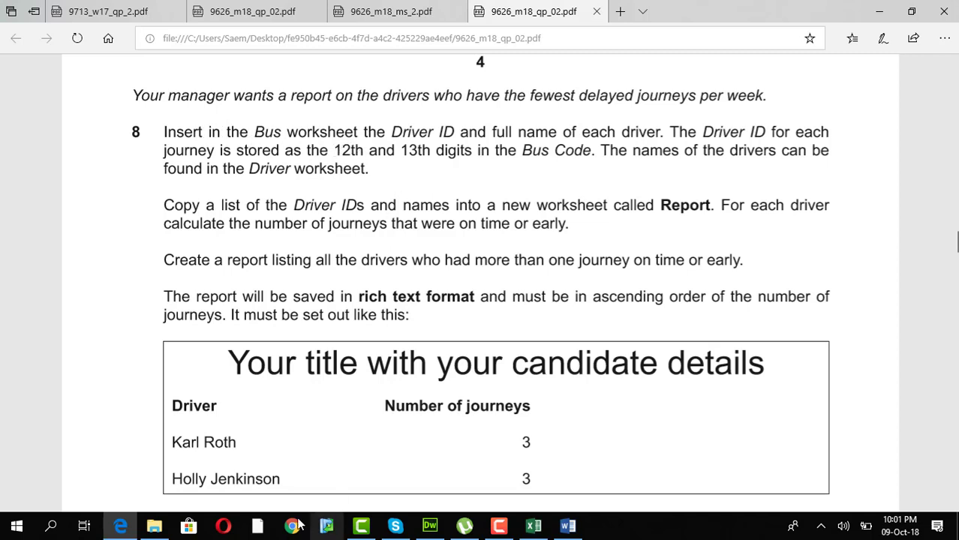
click(533, 525)
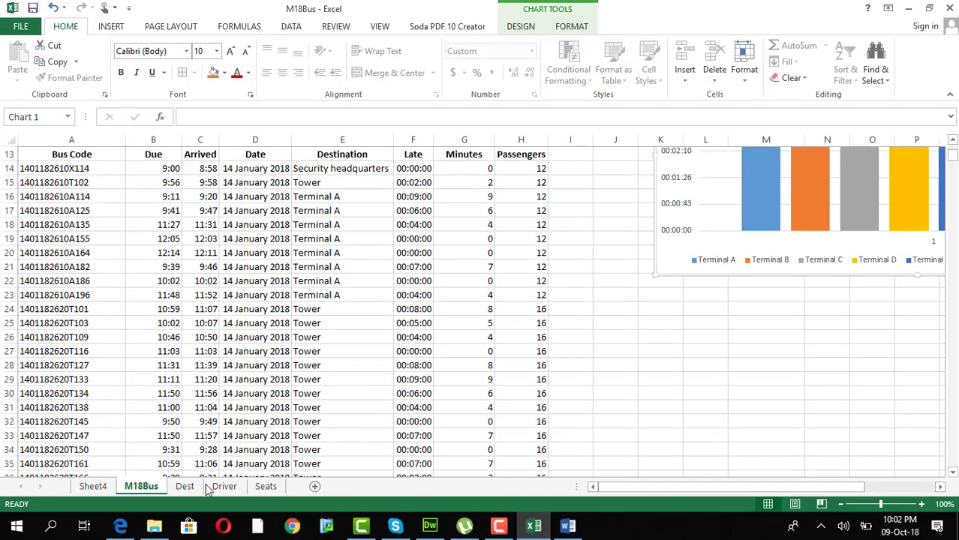
drag(690, 277, 823, 341)
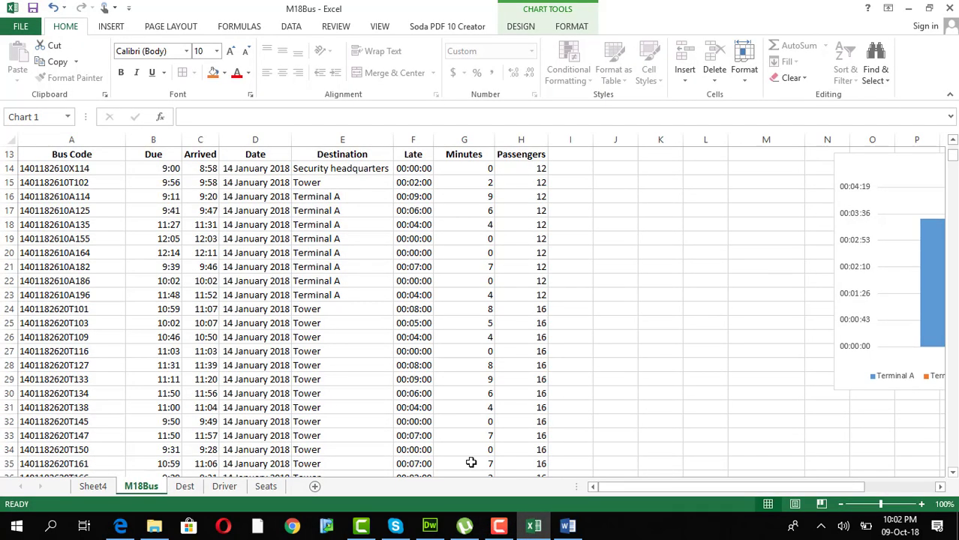
Step: Fit the Forename column to its contents on the Driver worksheet and return to the M18Bus worksheet
click(224, 487)
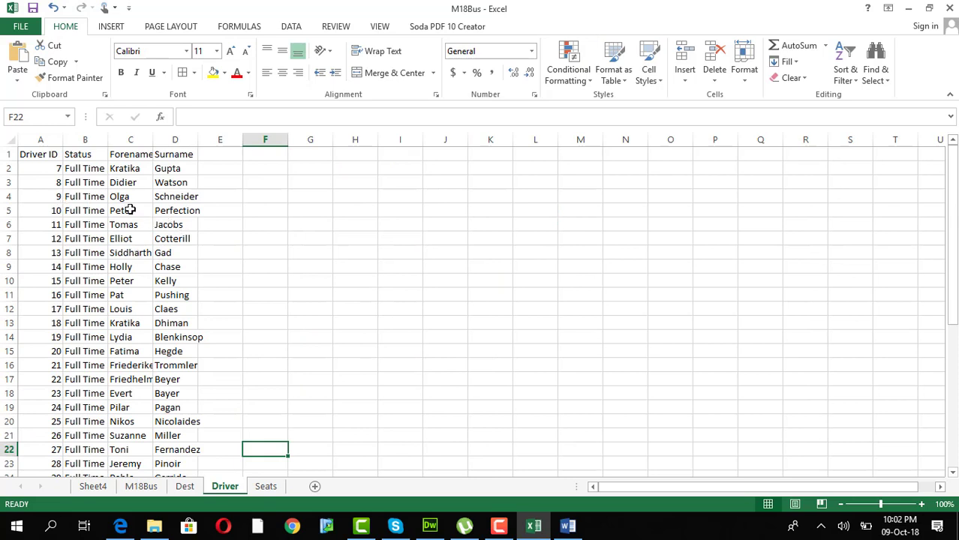
double_click(154, 139)
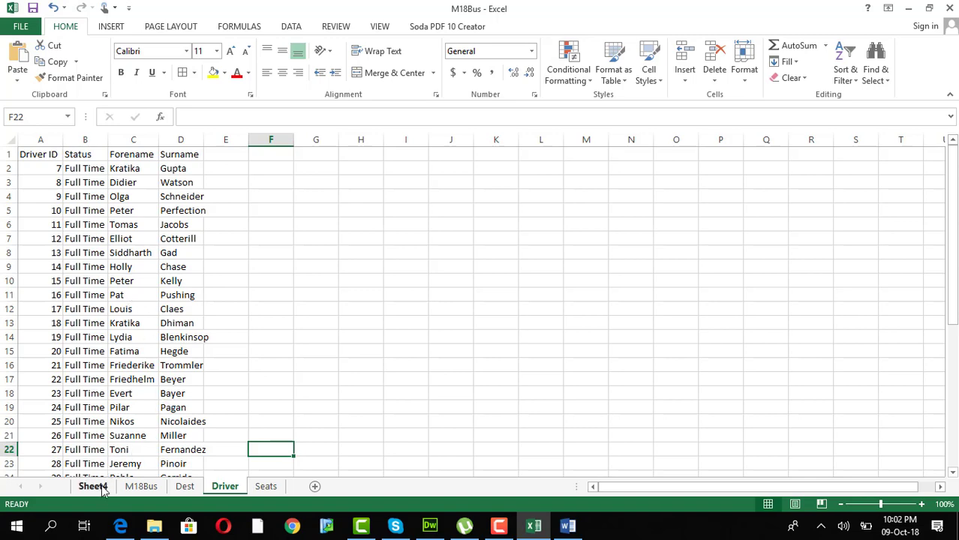
click(142, 487)
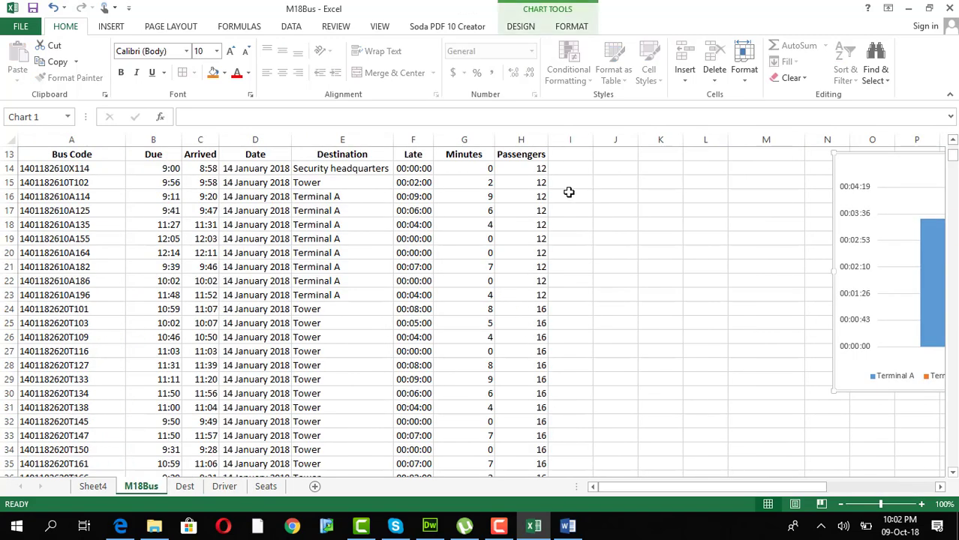
Step: Recheck question 8 in the exam PDF and enter the heading "DriverID" in cell I13, beside Passengers
scroll(525, 210, up, 1)
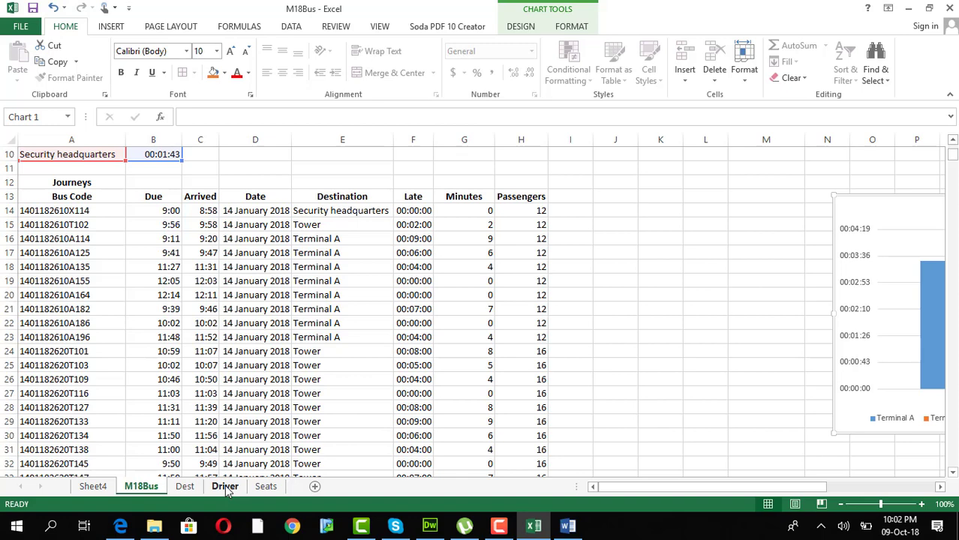
click(121, 529)
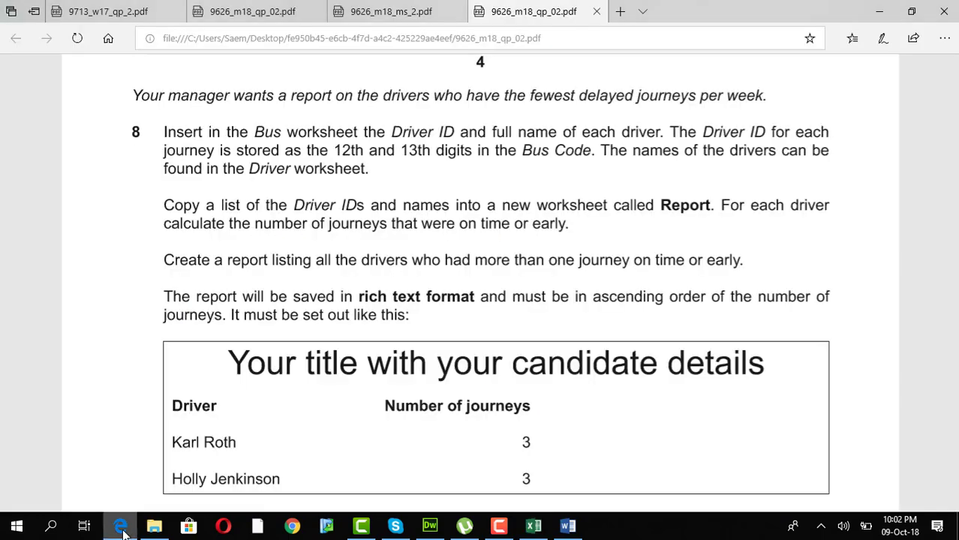
click(120, 528)
click(121, 528)
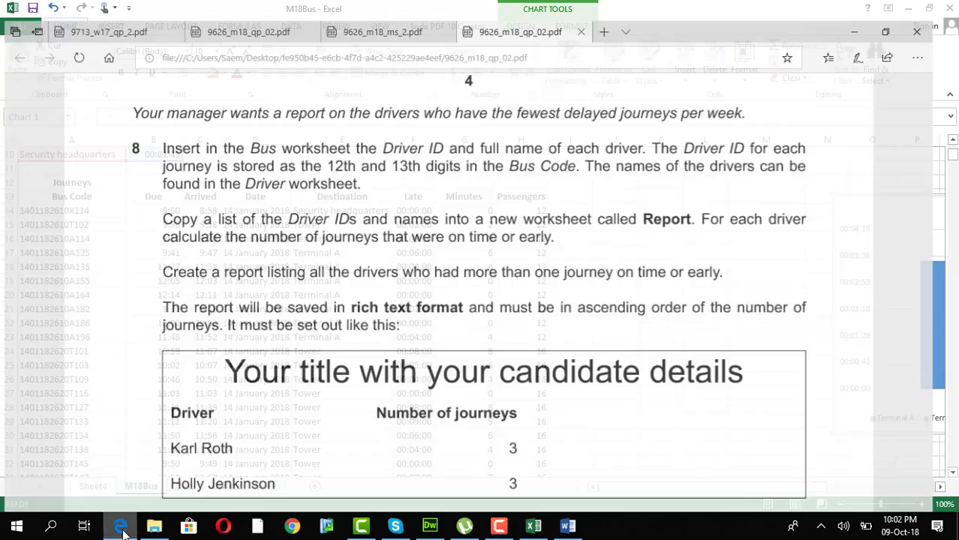
click(121, 528)
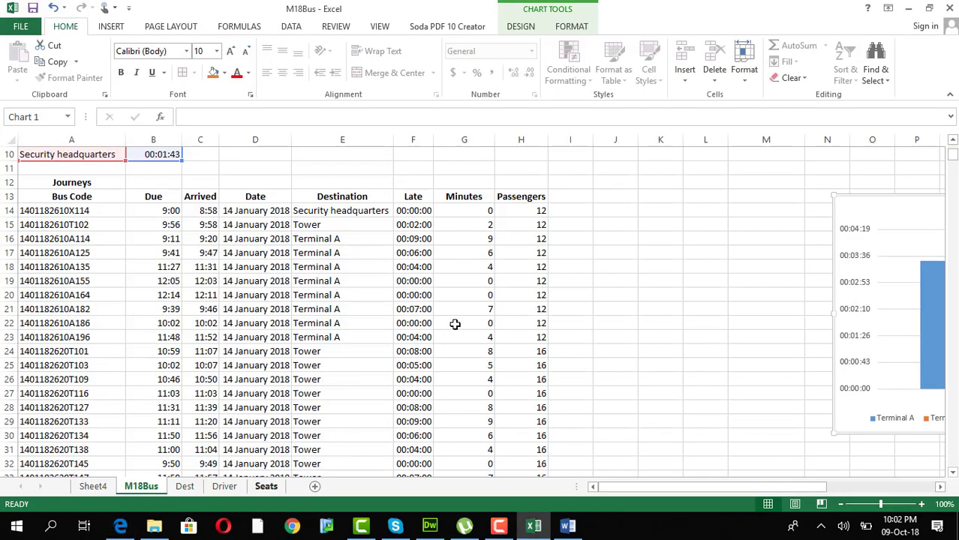
click(558, 197)
text(Driver)
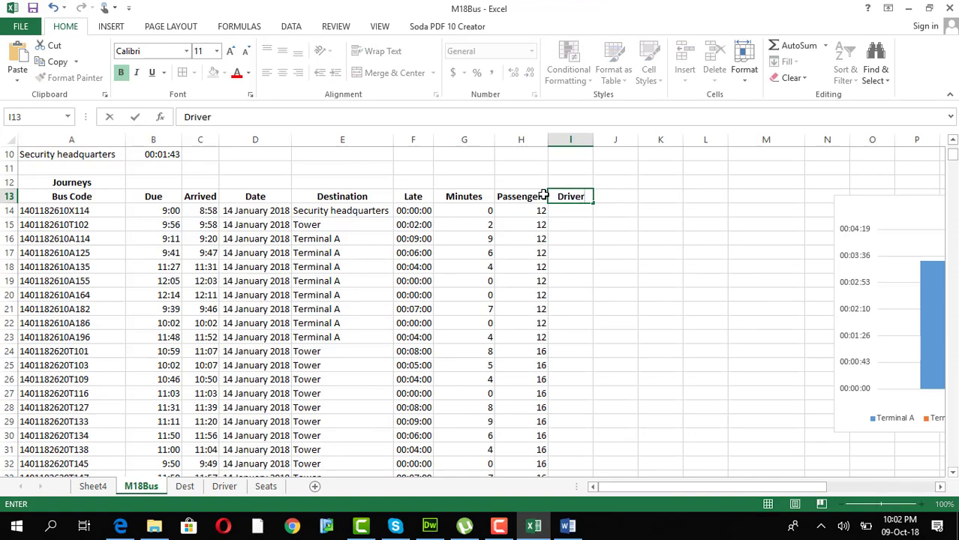
text(ID)
key(Return)
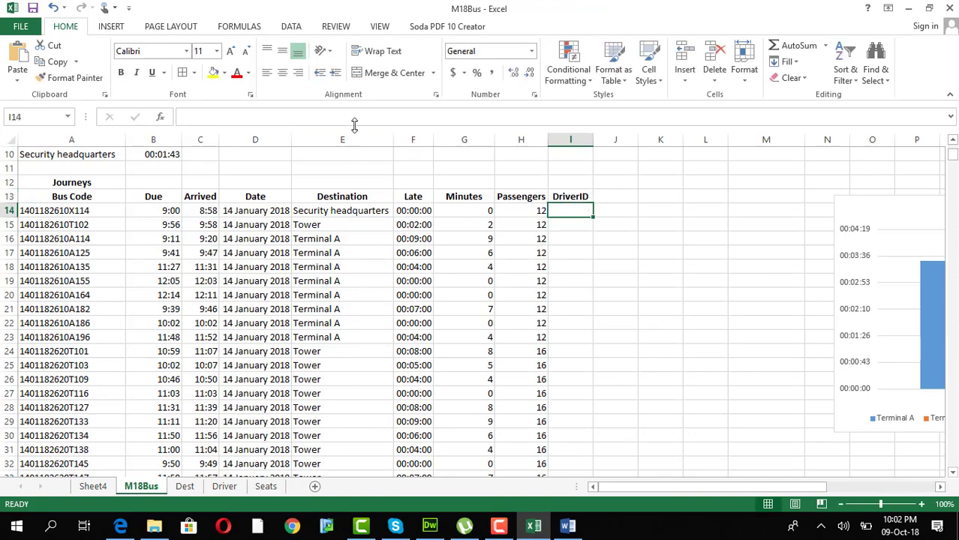
Step: Enter =MID(A14,12,2) in I14 to extract the driver ID from the bus code, and fill it down the DriverID column
click(355, 121)
text(=mid())
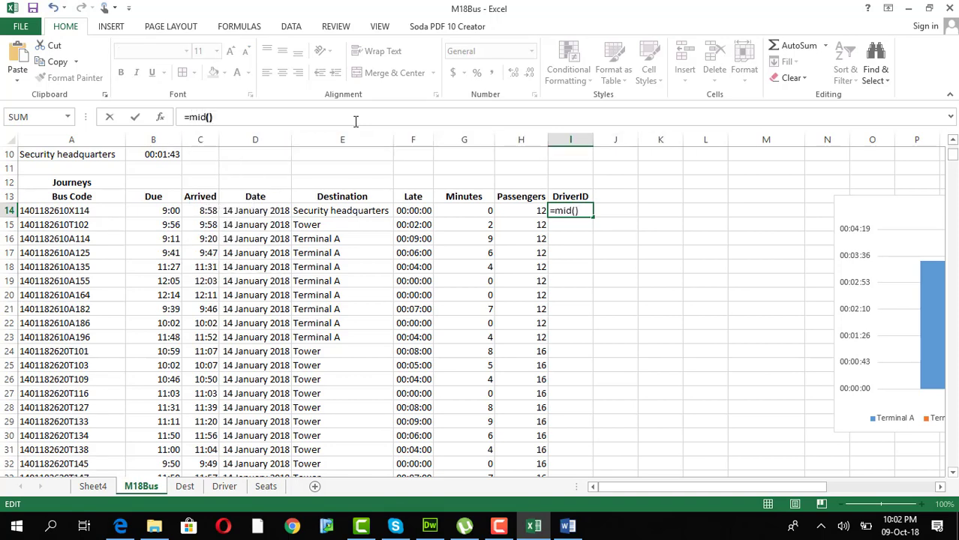
click(45, 210)
text(,)
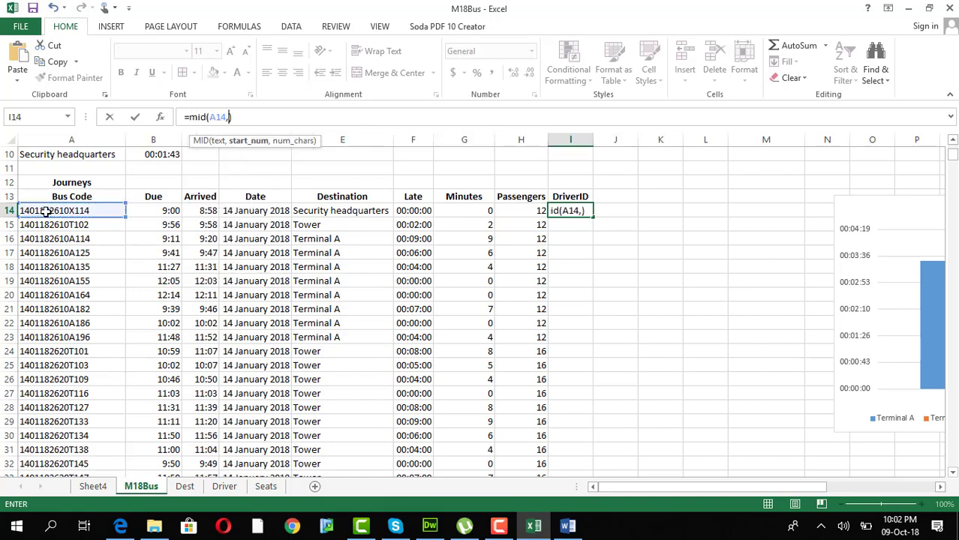
text(12,2)
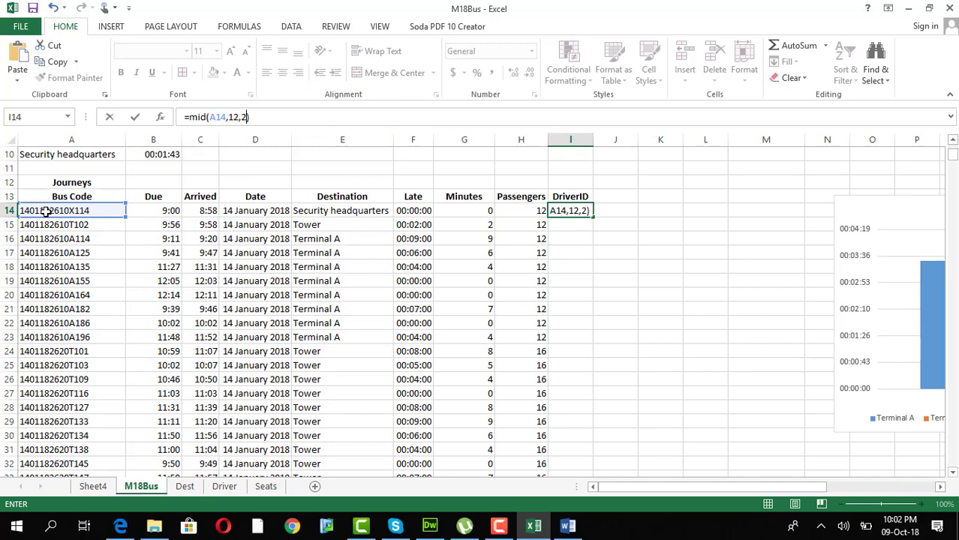
key(Return)
click(564, 210)
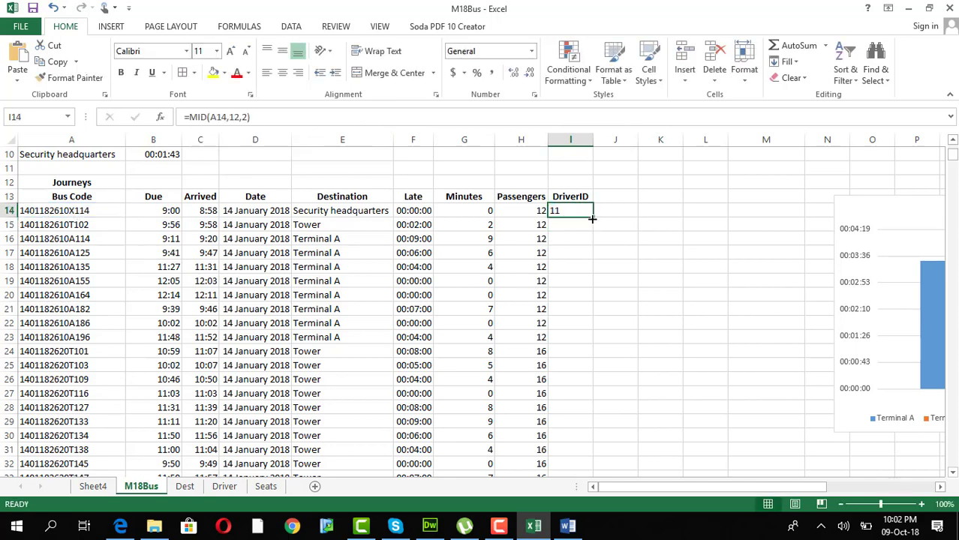
double_click(592, 216)
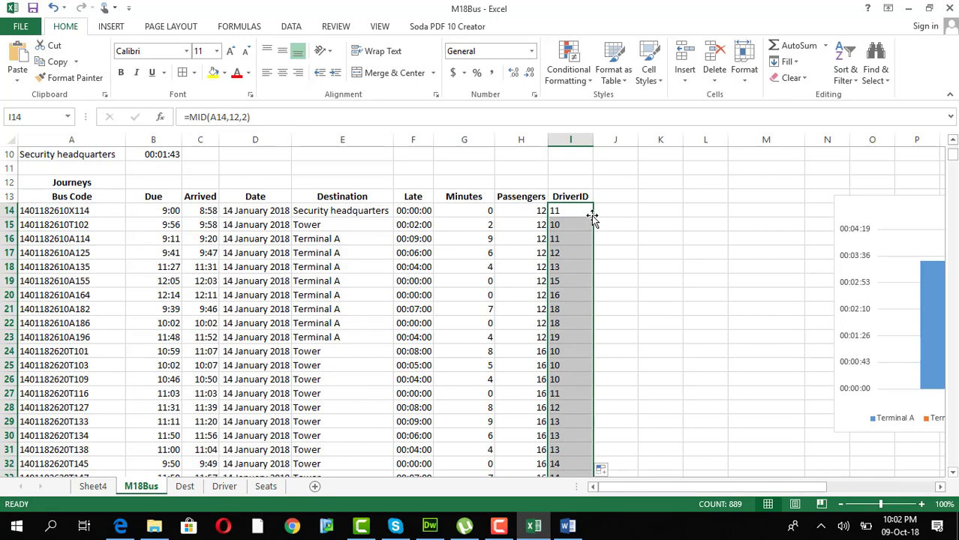
Step: Recheck question 8 in the exam PDF and, back in Excel, enter the heading "FullName" in cell J13
key(alt+Tab)
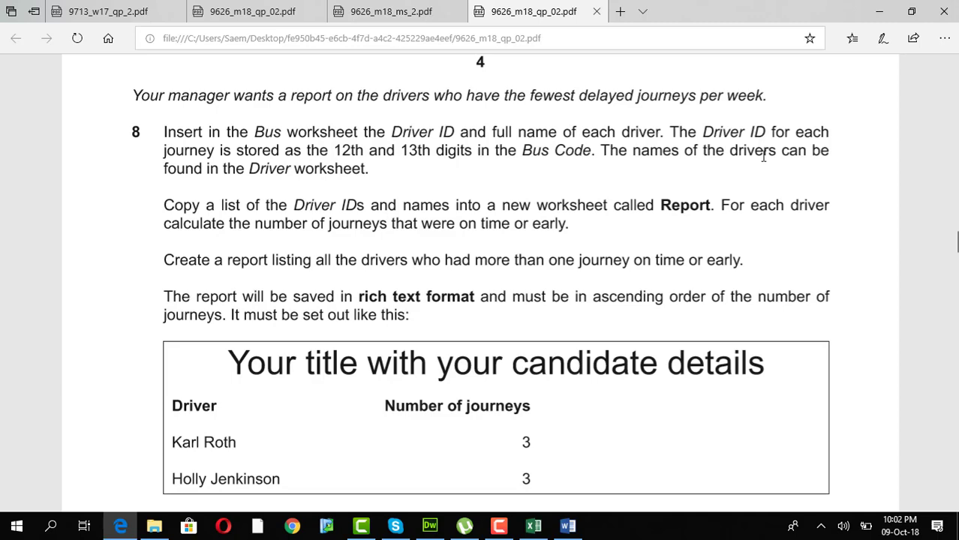
key(alt+Tab)
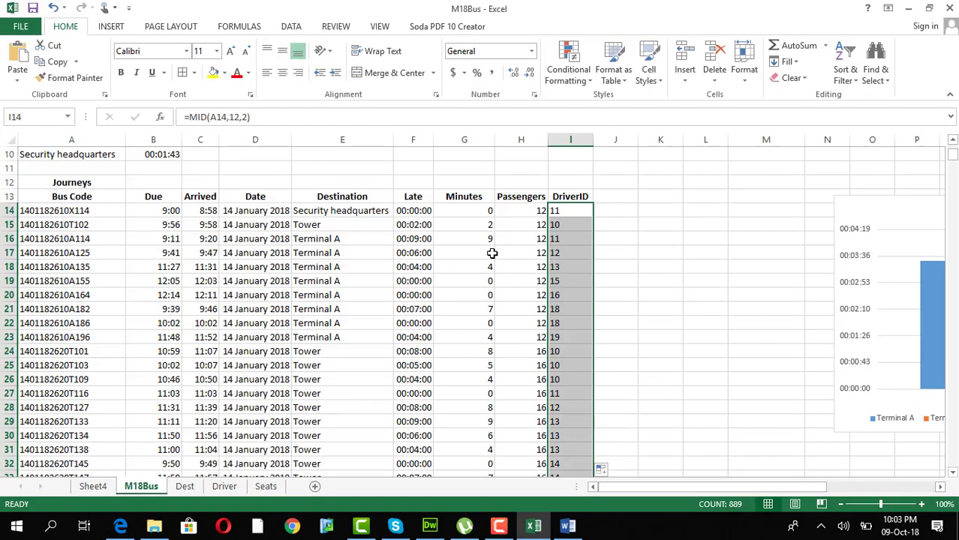
click(611, 199)
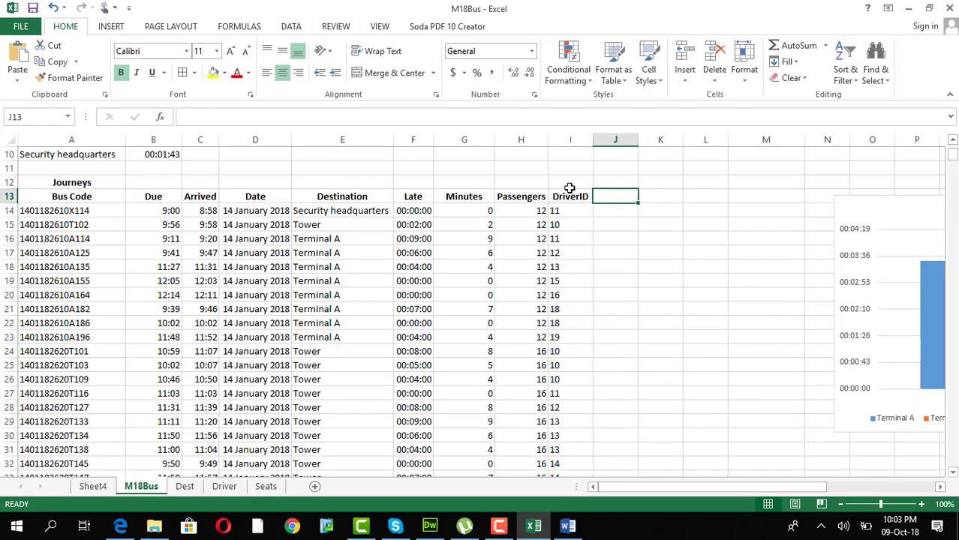
text(FullName)
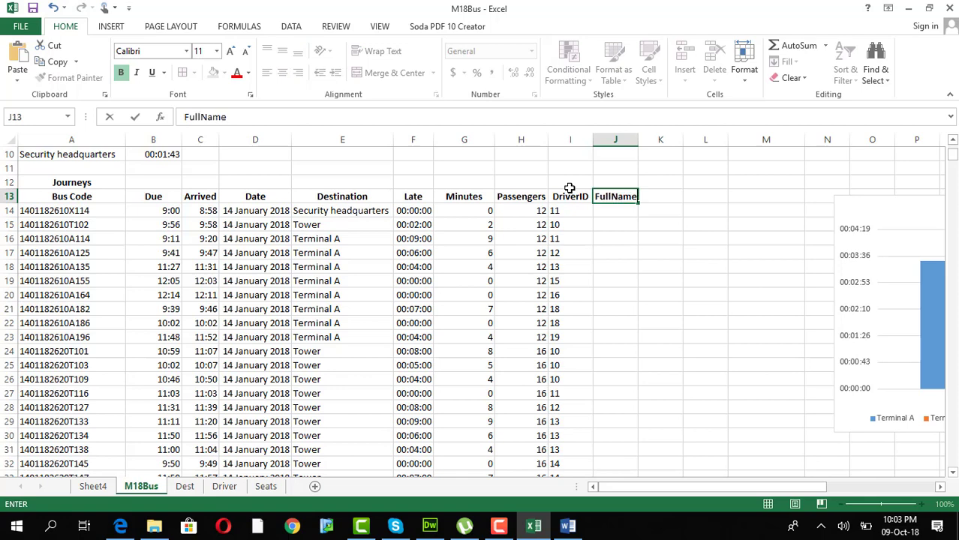
click(606, 212)
click(357, 123)
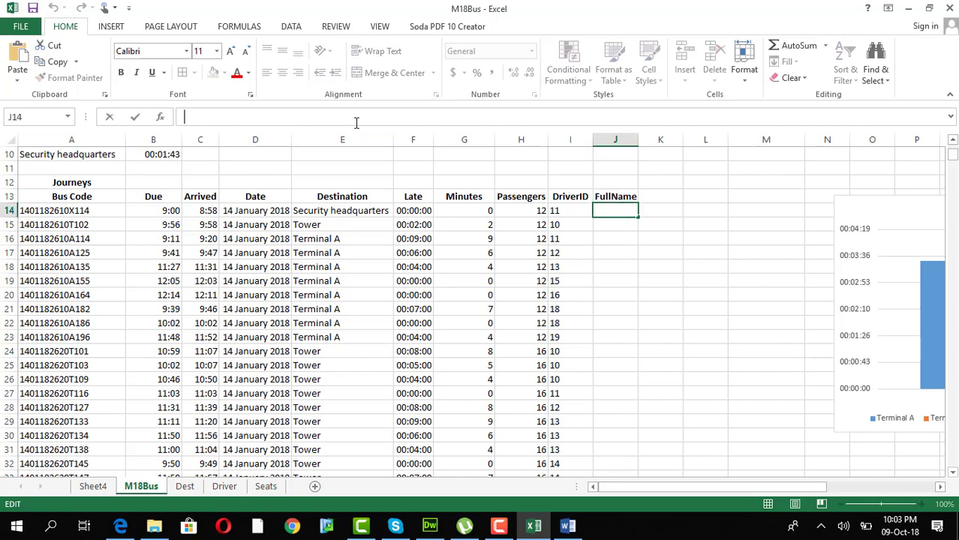
text(=vlooku)
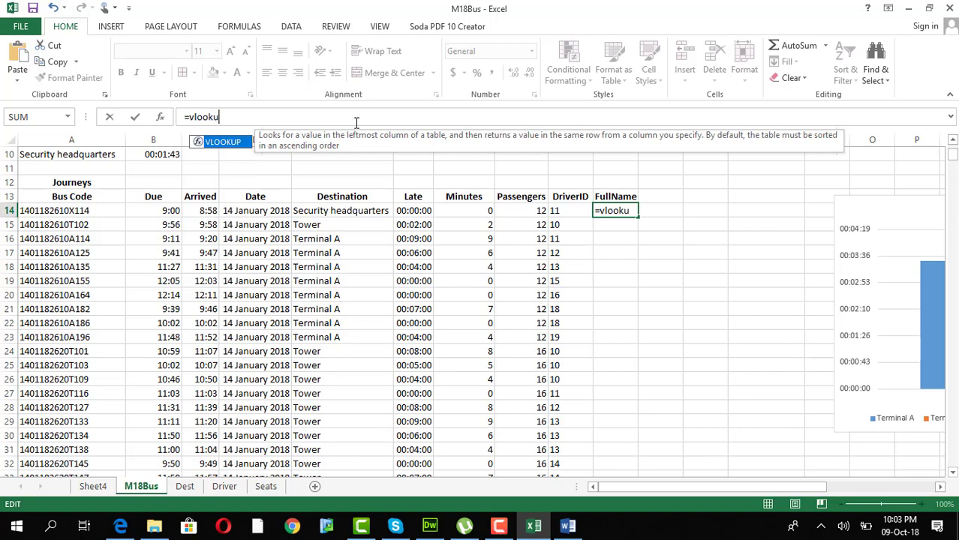
text(p())
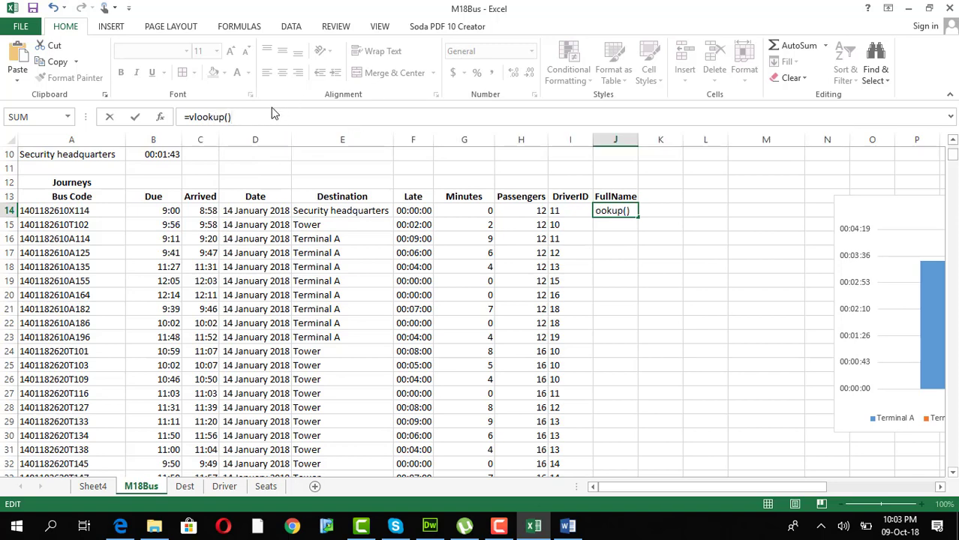
click(231, 117)
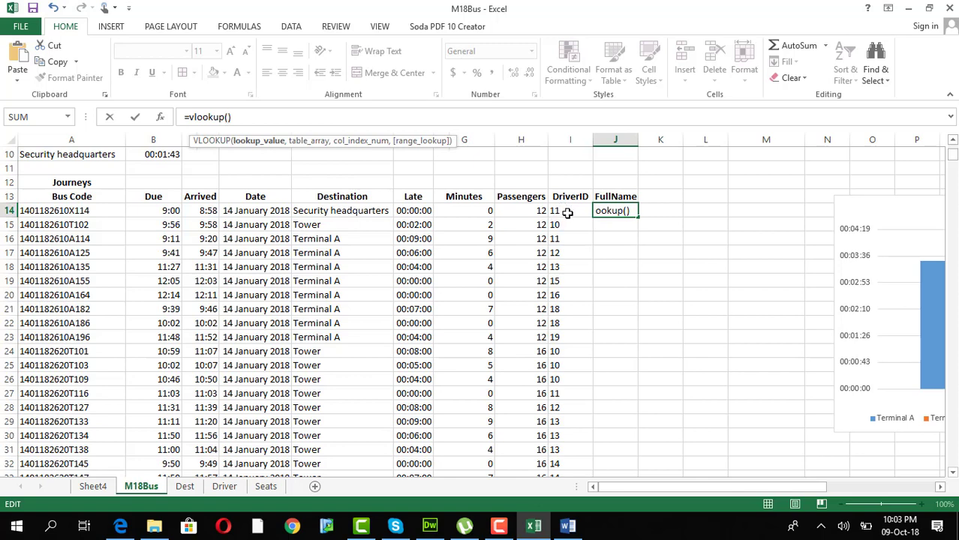
click(109, 117)
Step: Change the formula in I14 to =VALUE(MID(A14,12,2)) and fill it down the DriverID column
click(566, 210)
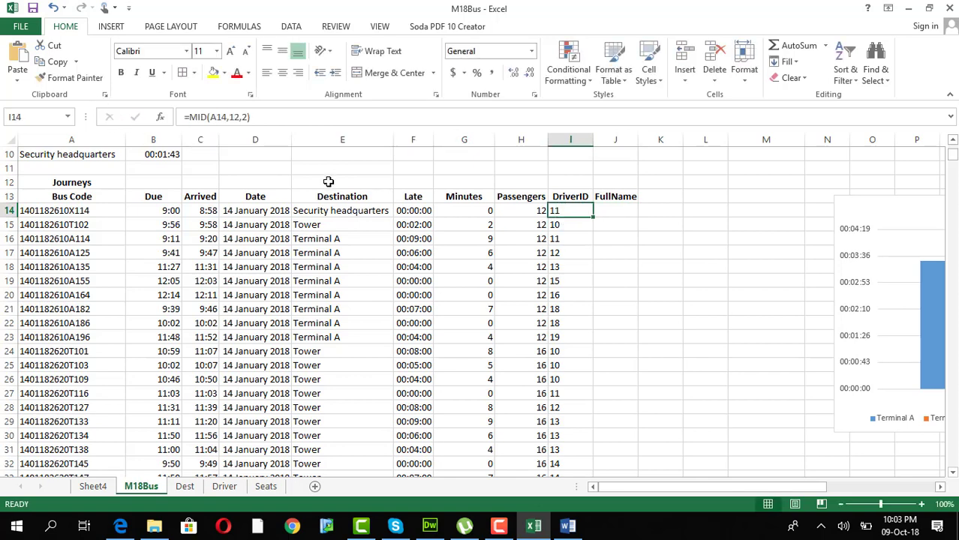
click(197, 120)
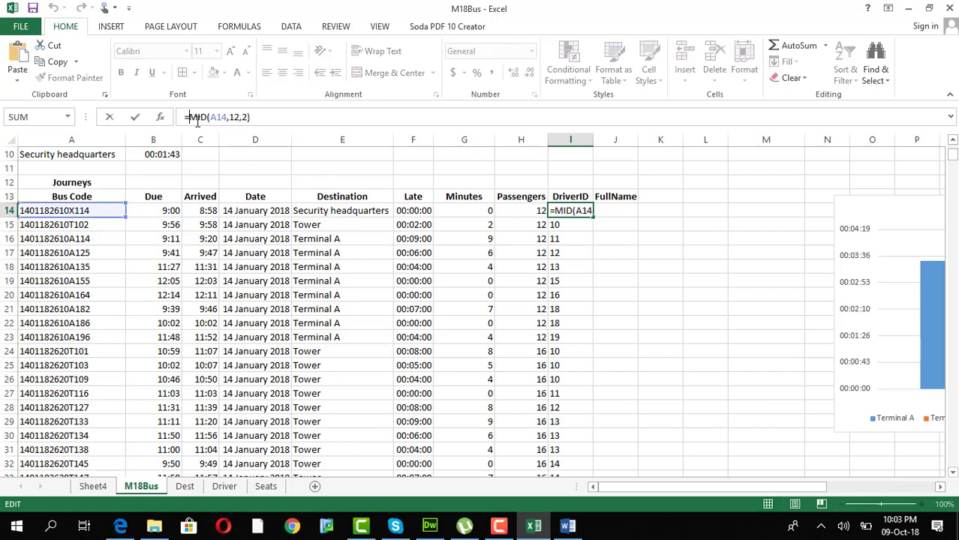
text(value()
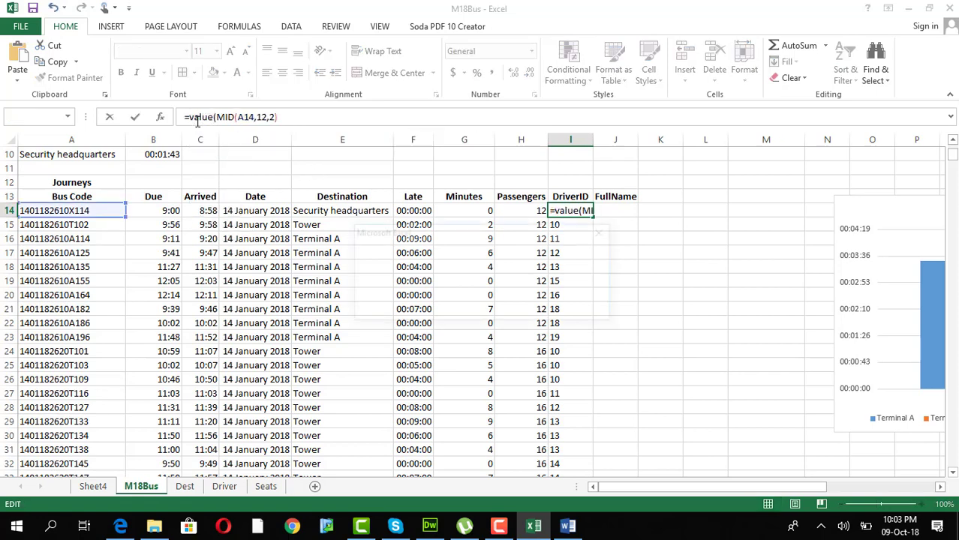
key(Return)
key(Return)
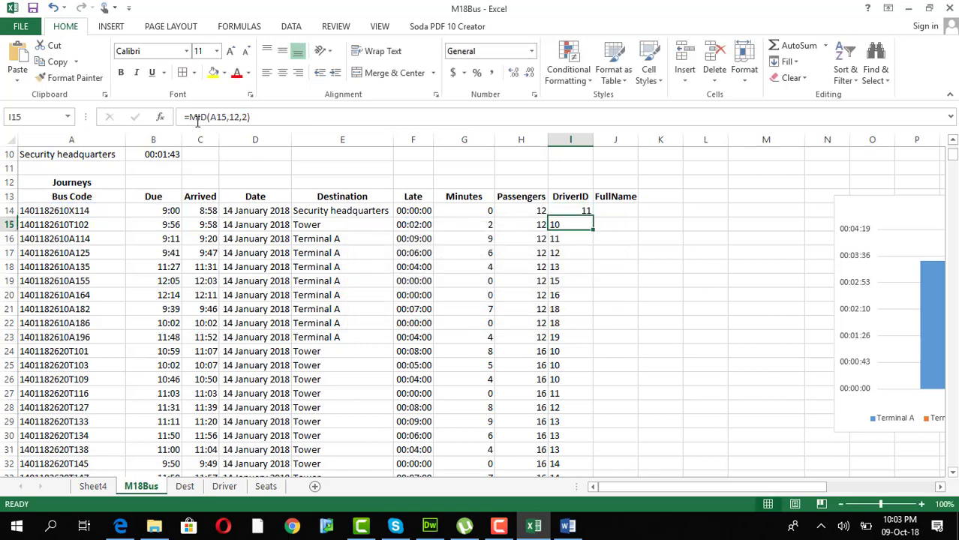
click(575, 210)
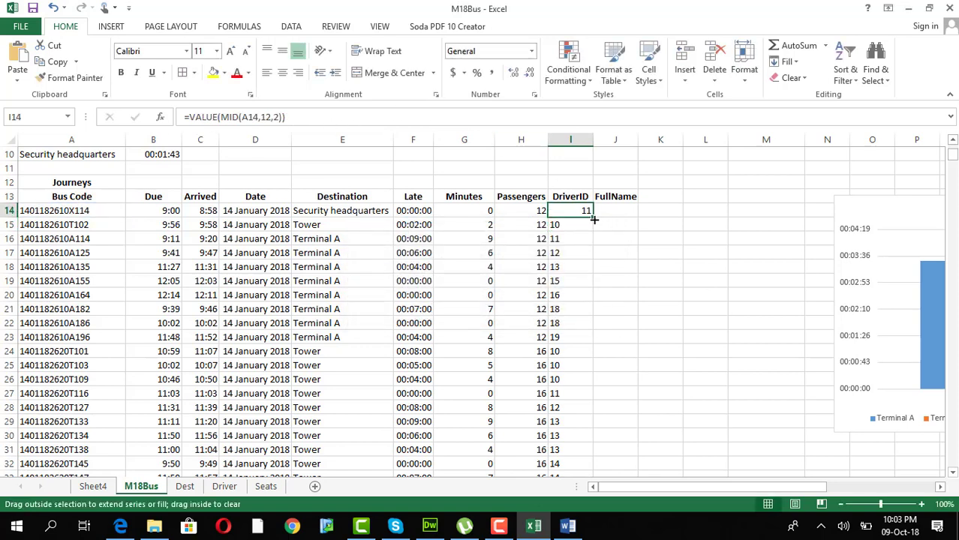
double_click(592, 217)
click(585, 210)
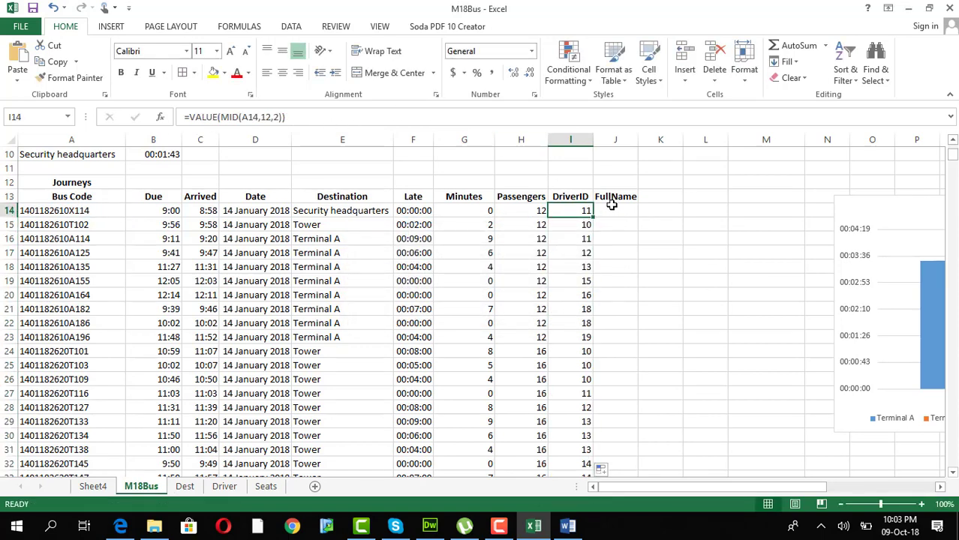
Step: Enter =VLOOKUP(I14,Driver!$A$2:$D$41,3,0) in J14 to look up the driver's forename from the Driver worksheet
click(609, 212)
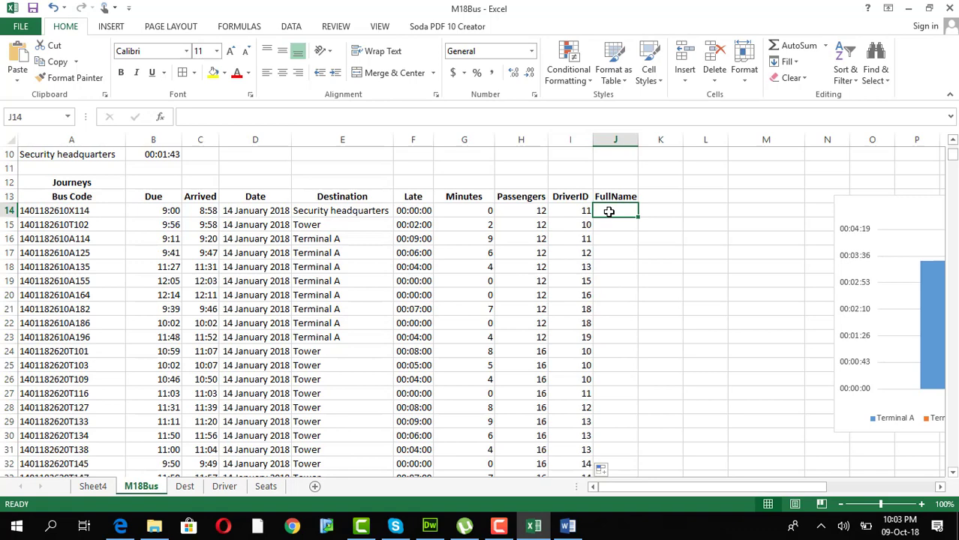
click(236, 117)
text(=v)
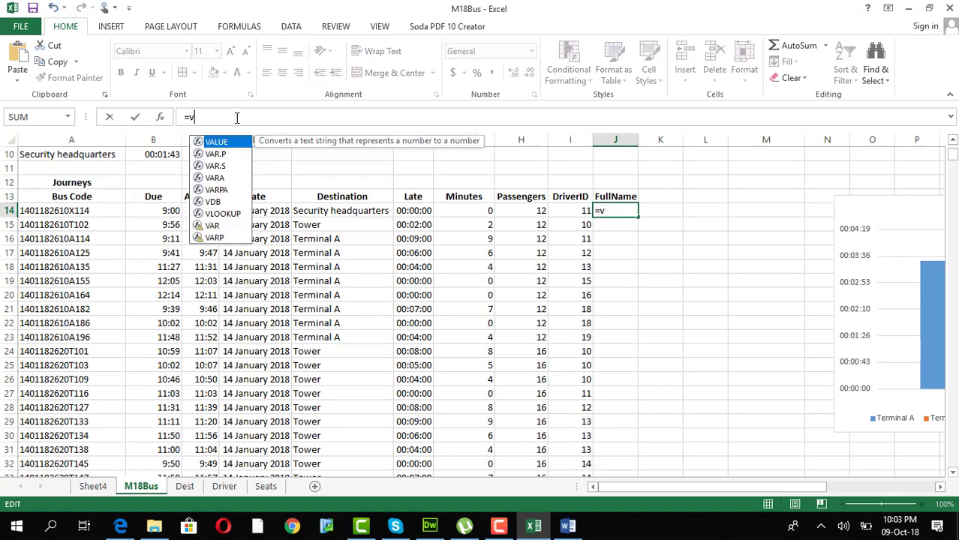
text(lookup())
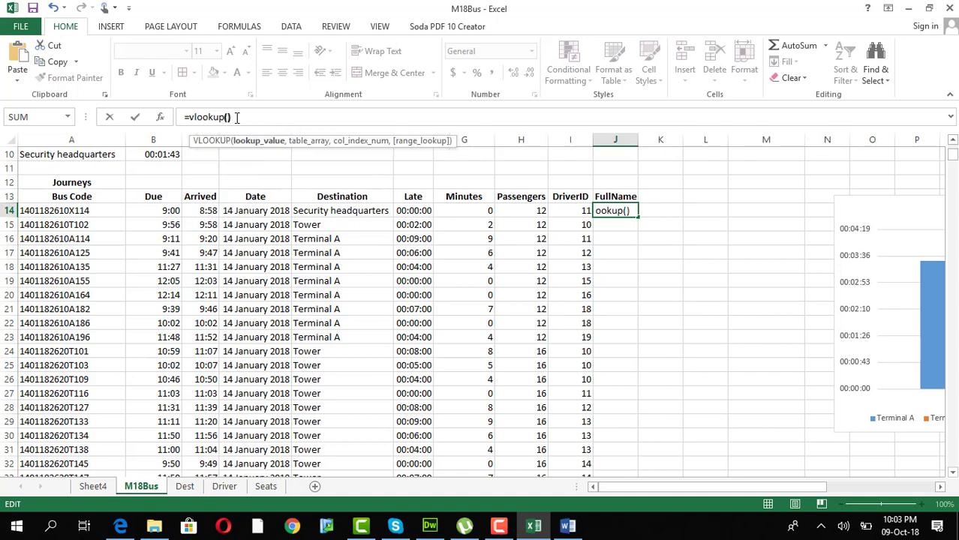
click(234, 116)
click(227, 116)
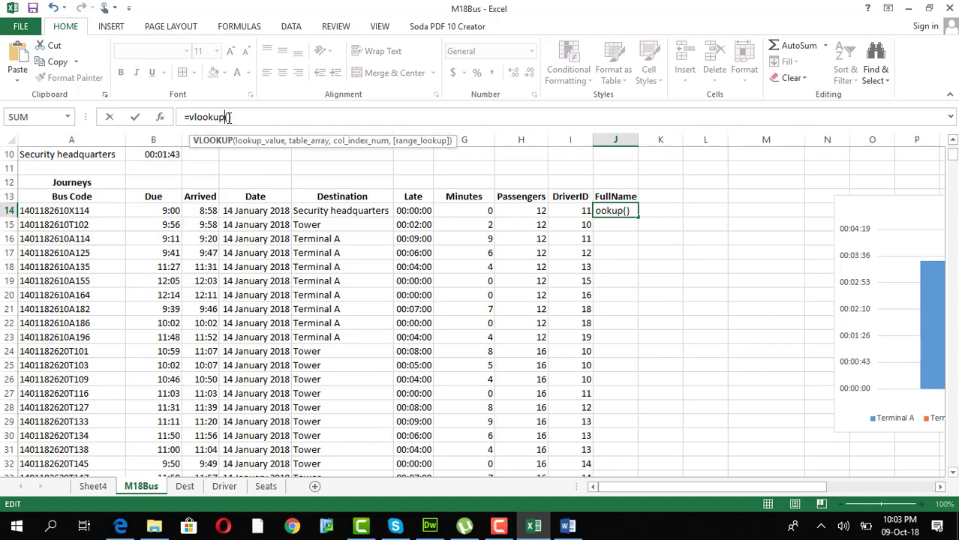
click(572, 211)
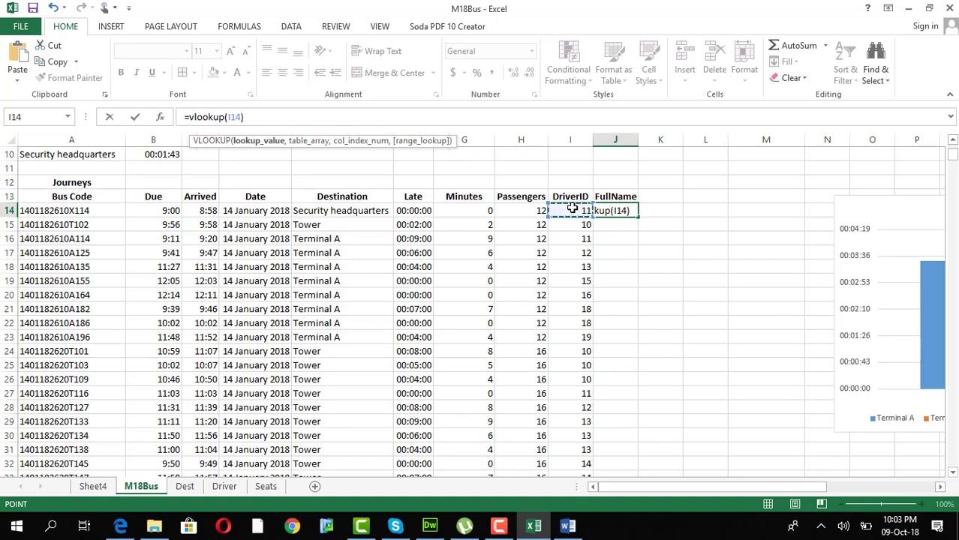
text(,)
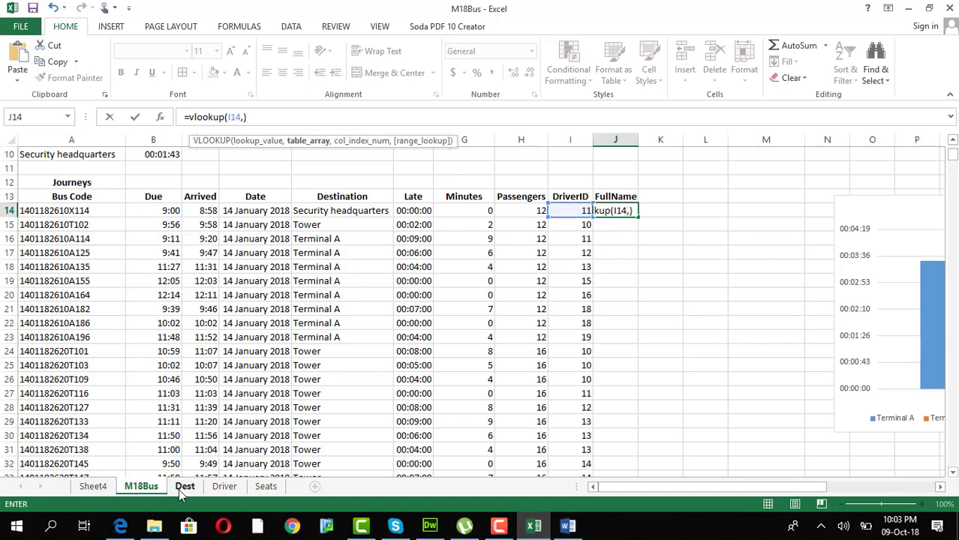
click(224, 486)
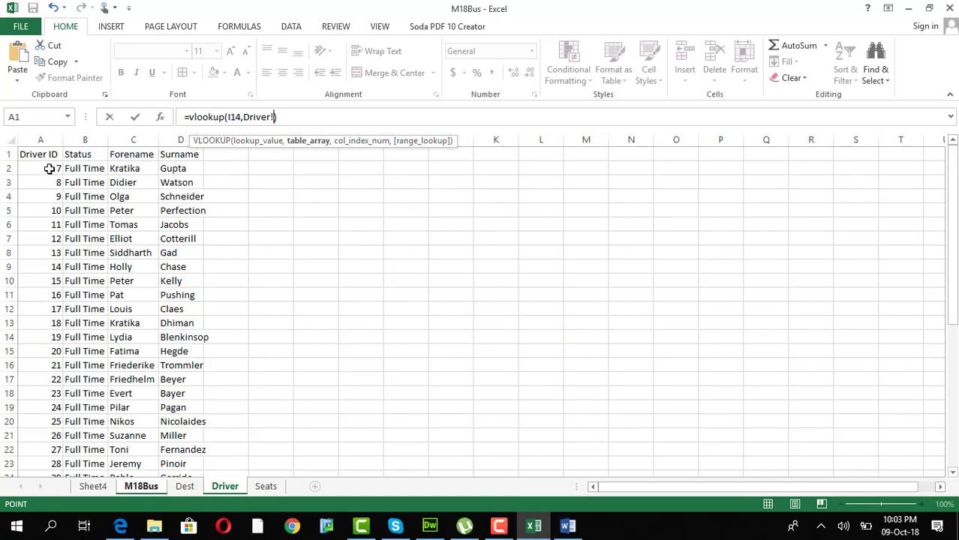
drag(49, 170, 170, 422)
key(F4)
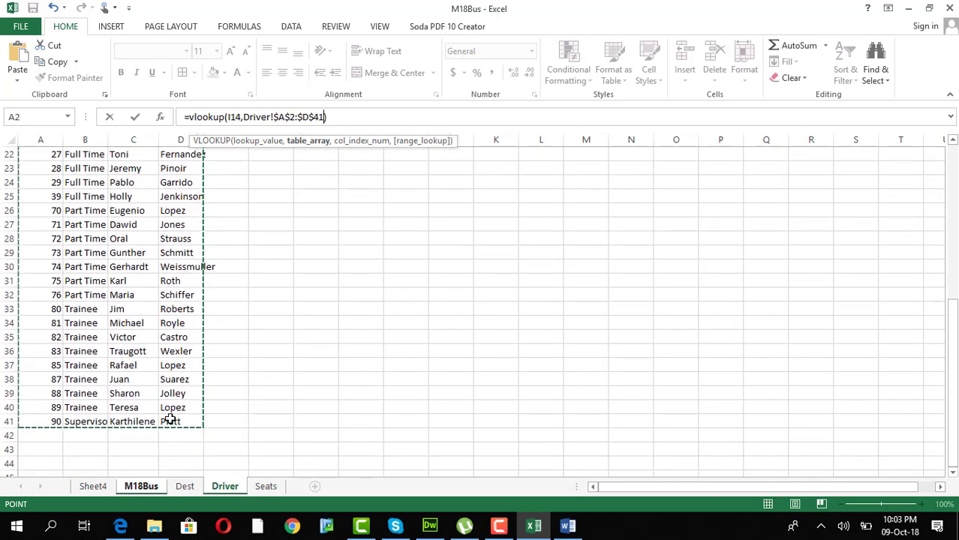
text(,)
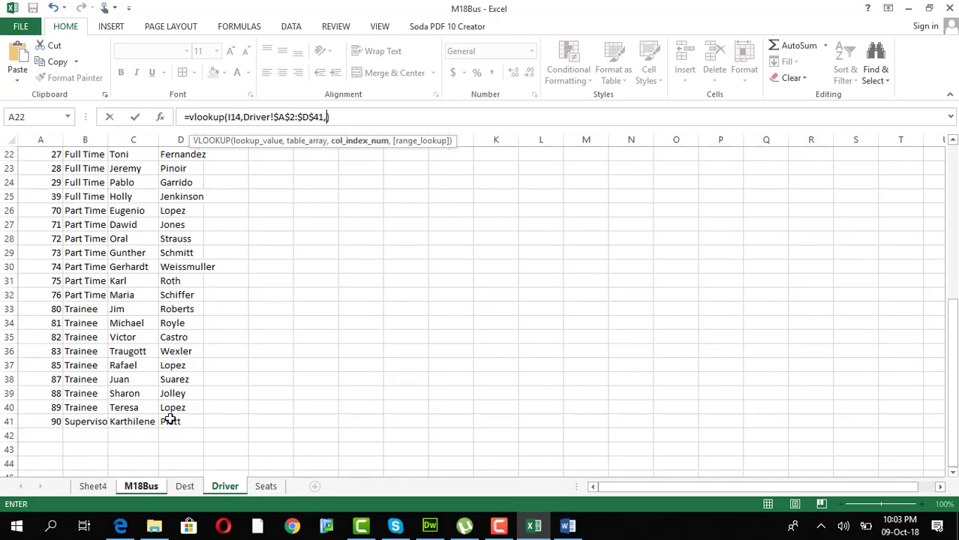
text(3,0)
key(Return)
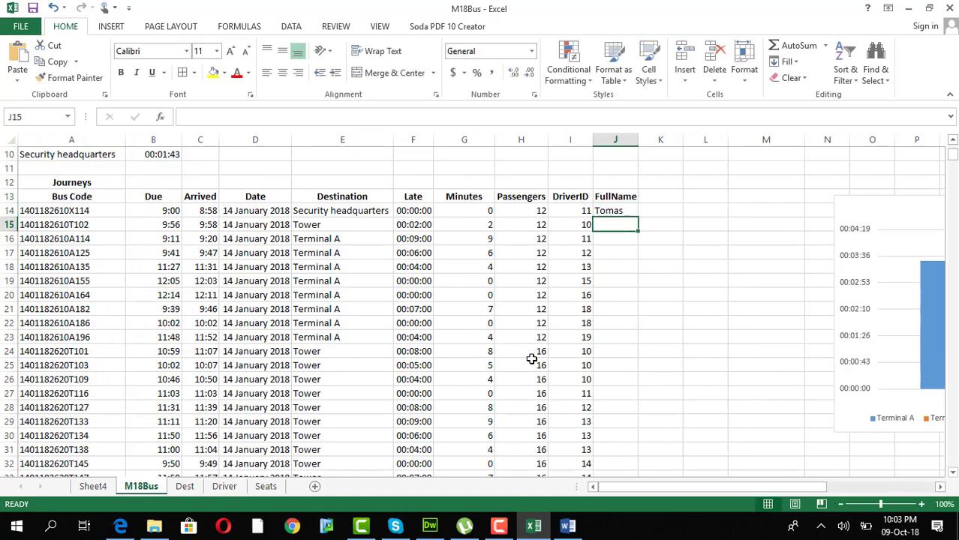
Step: Extend the J14 formula with &" "&VLOOKUP(I14,Driver!$A$2:$D$41,4,0) to append a space and the driver's surname
click(633, 210)
click(365, 118)
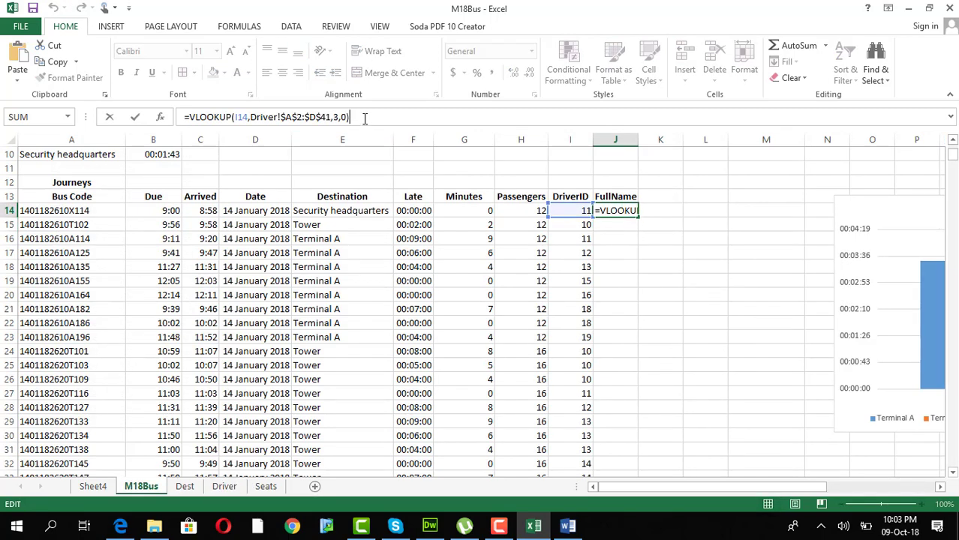
text(&")
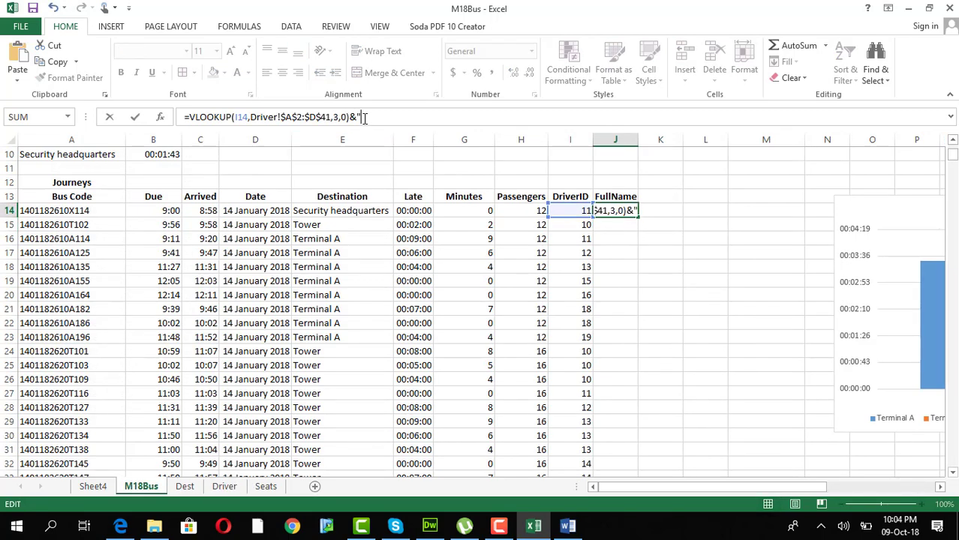
text( "&vlookup()
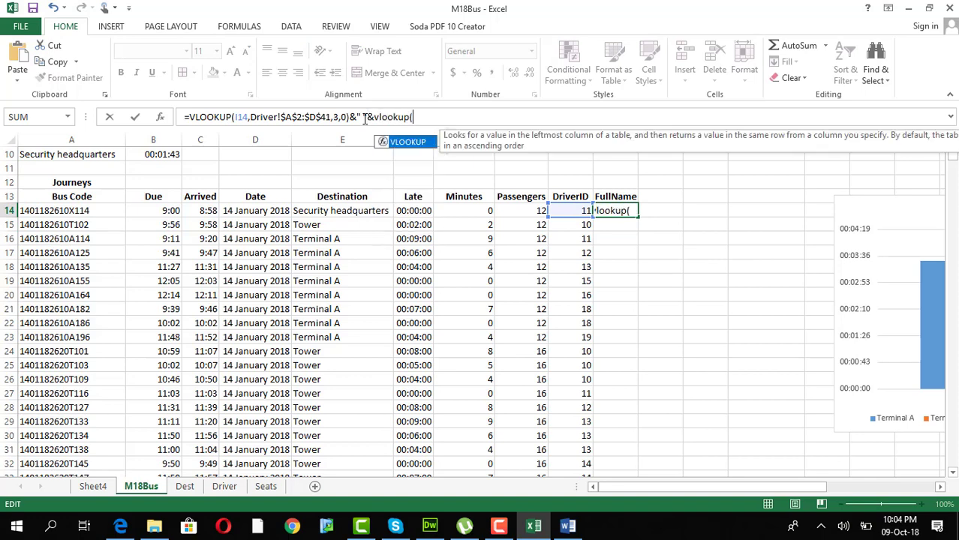
text())
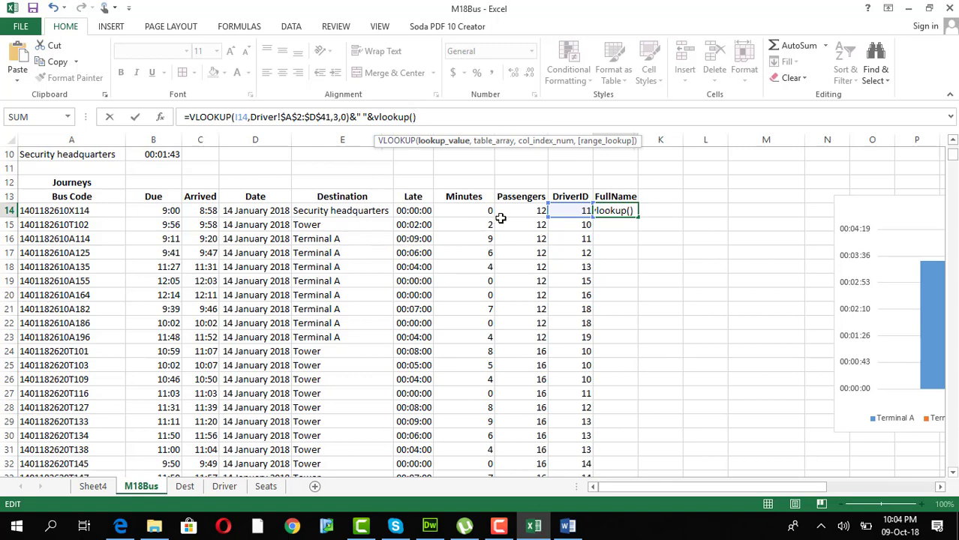
key(Left)
click(579, 211)
text(,)
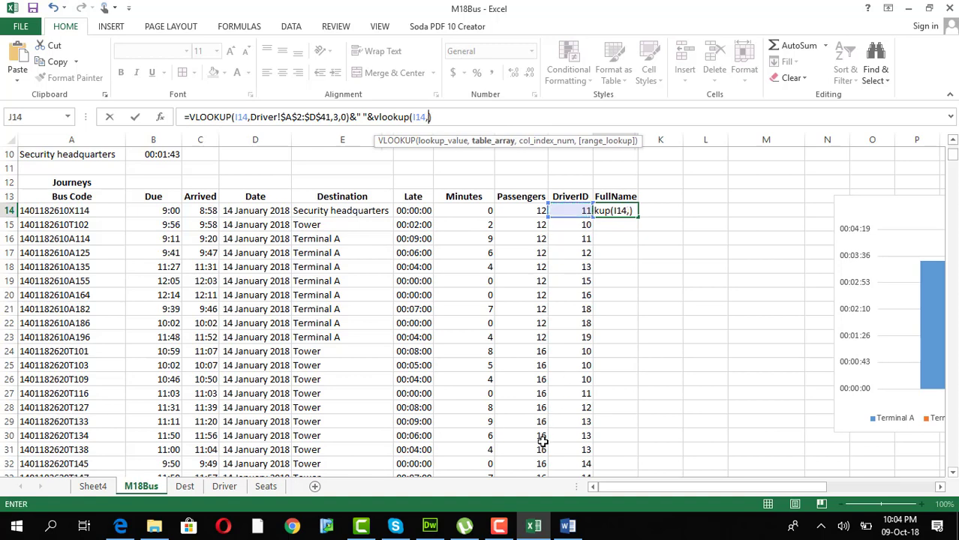
click(234, 487)
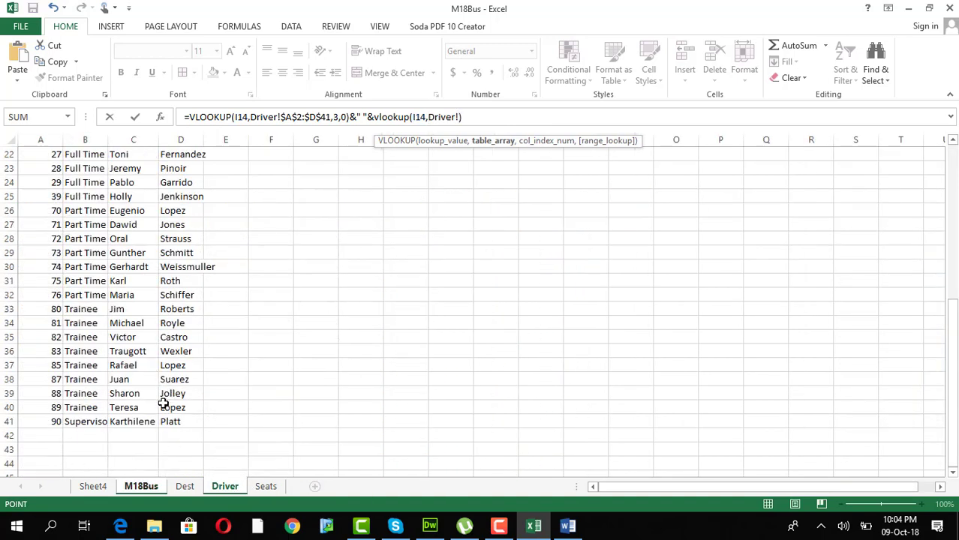
drag(181, 422, 488, 130)
drag(31, 149, 40, 171)
key(F4)
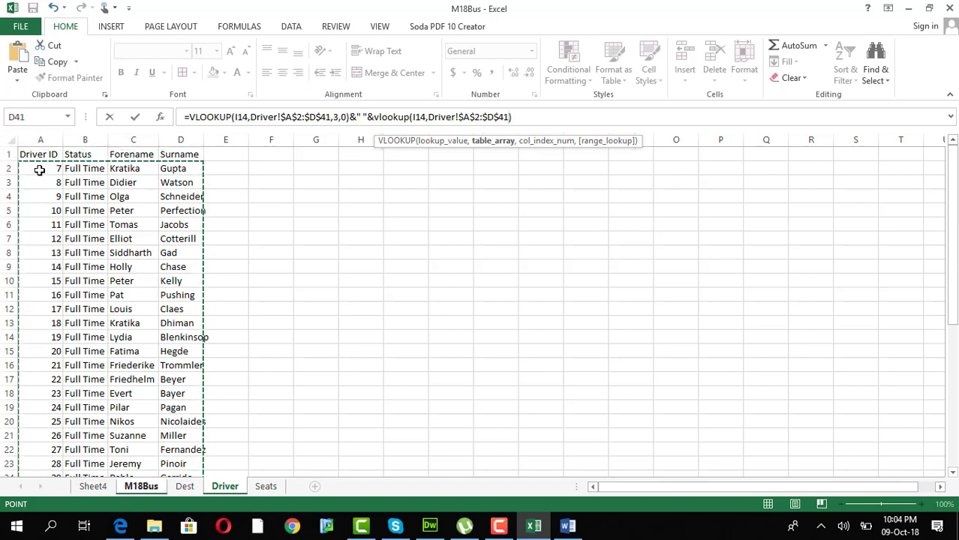
text(,4,)
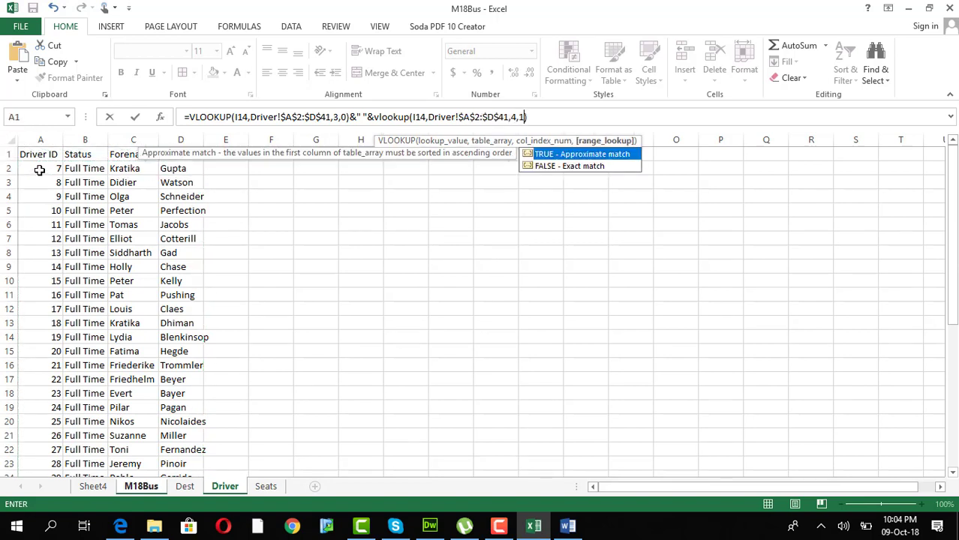
text(0))
key(Return)
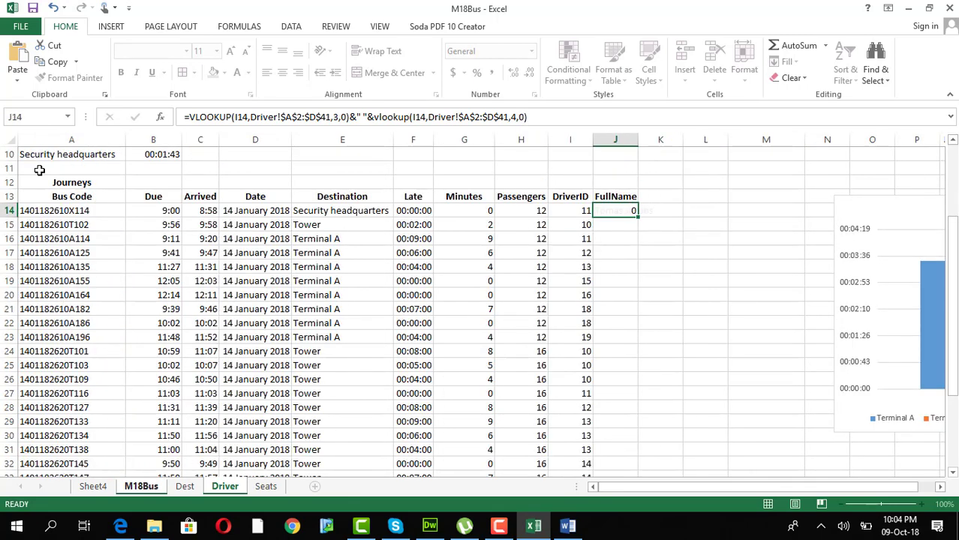
Step: Fit the FullName column to its contents and fill the J14 formula down the column
double_click(638, 144)
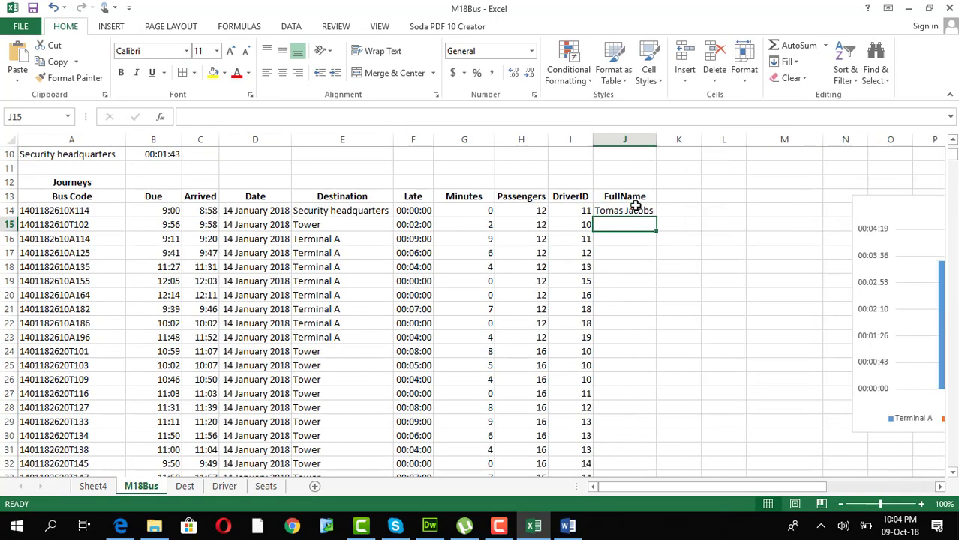
click(641, 212)
drag(659, 218, 658, 217)
double_click(659, 217)
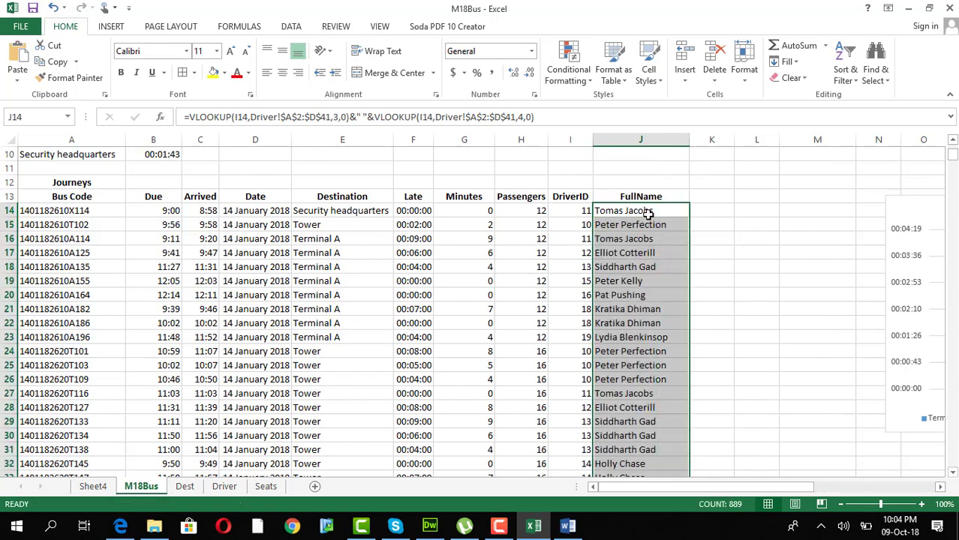
Step: Check the exam paper for what question 8 requires of the driver list and the Report worksheet
click(642, 210)
click(132, 526)
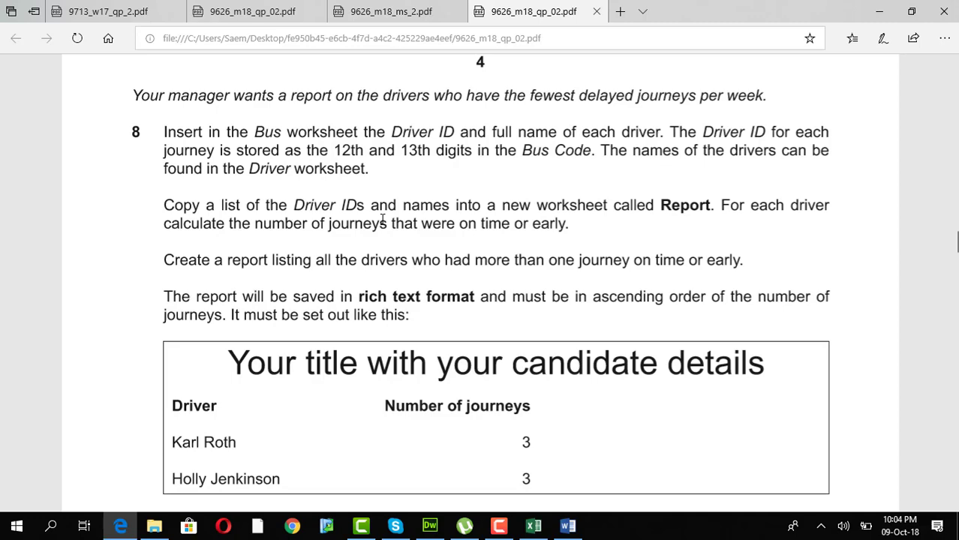
key(alt+Tab)
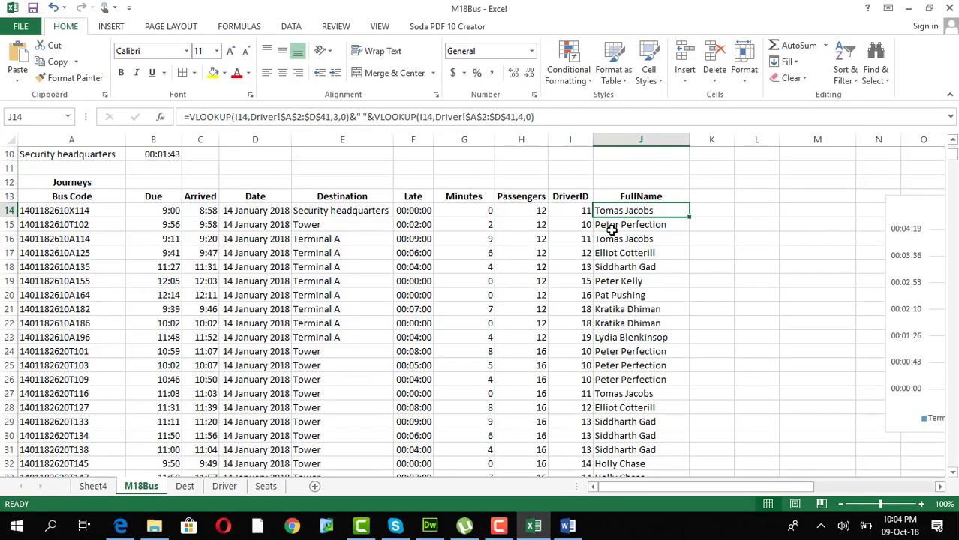
key(alt+Tab)
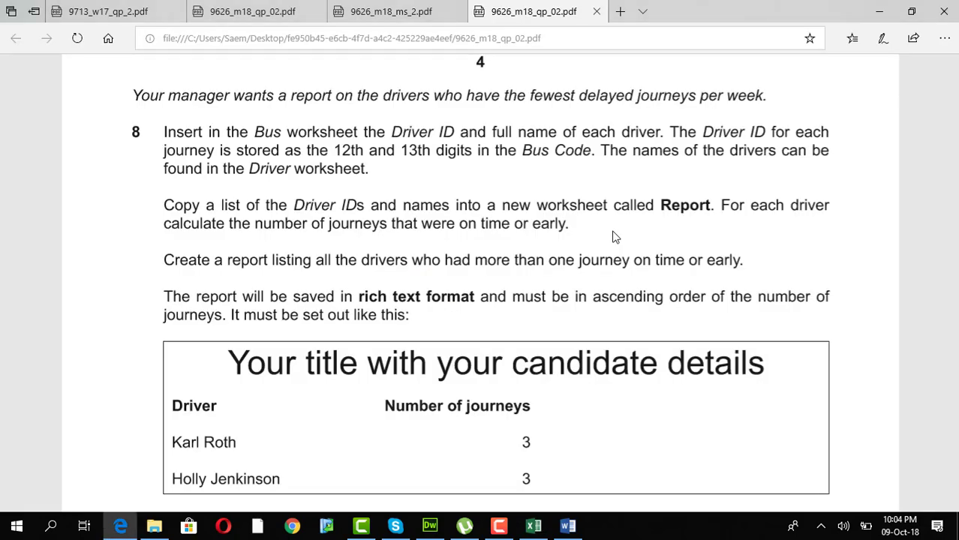
key(alt+Tab)
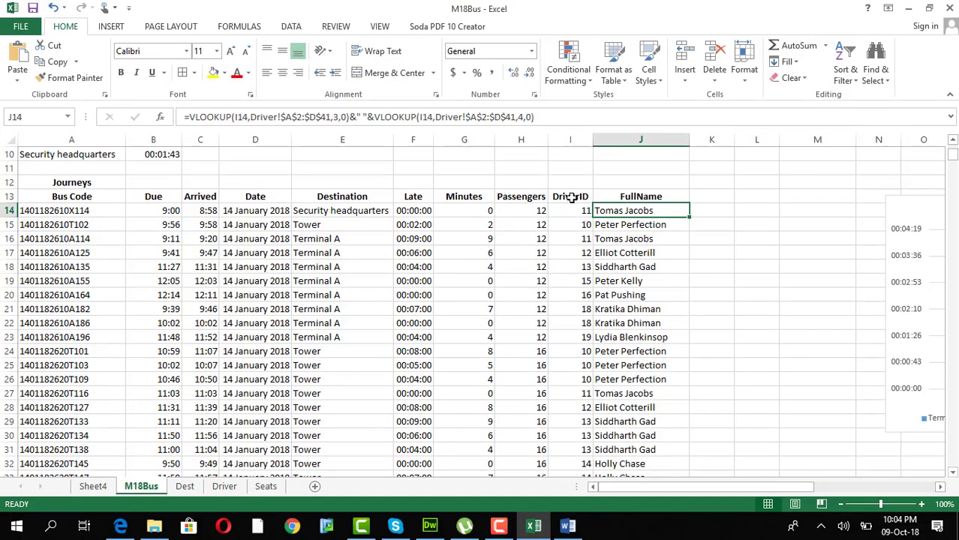
Step: Copy the DriverID and FullName columns of M18Bus from row 13 to row 902 and add a new worksheet
drag(572, 197, 632, 421)
right_click(622, 342)
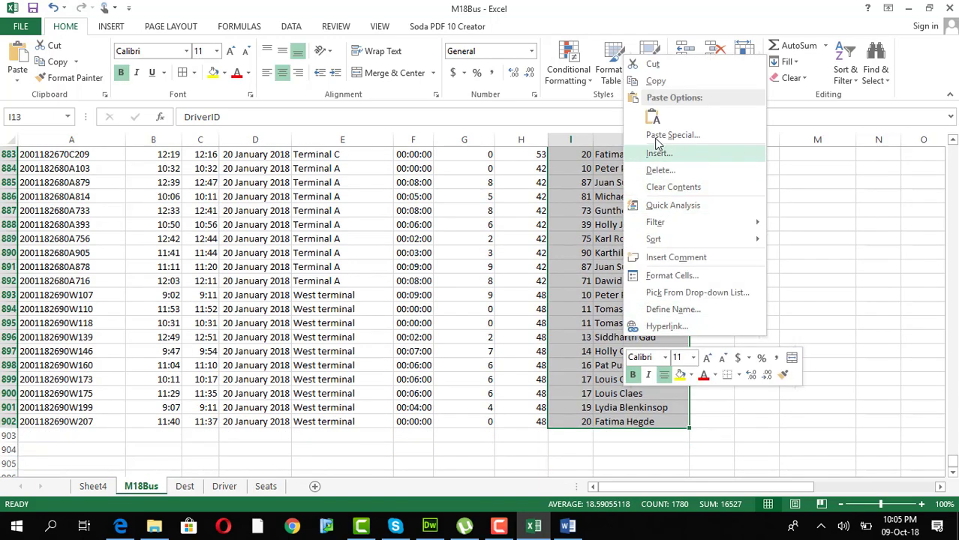
click(655, 80)
key(ctrl+BackSpace)
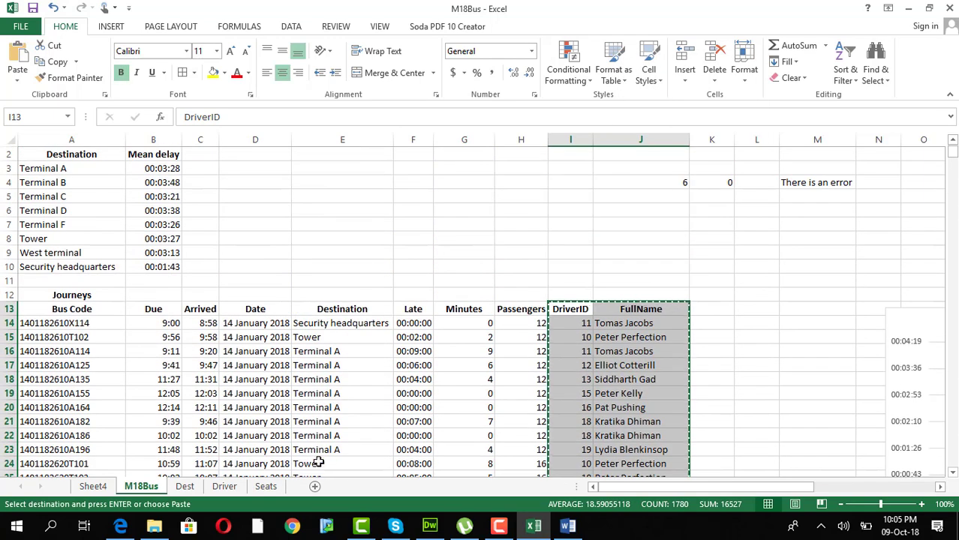
click(314, 485)
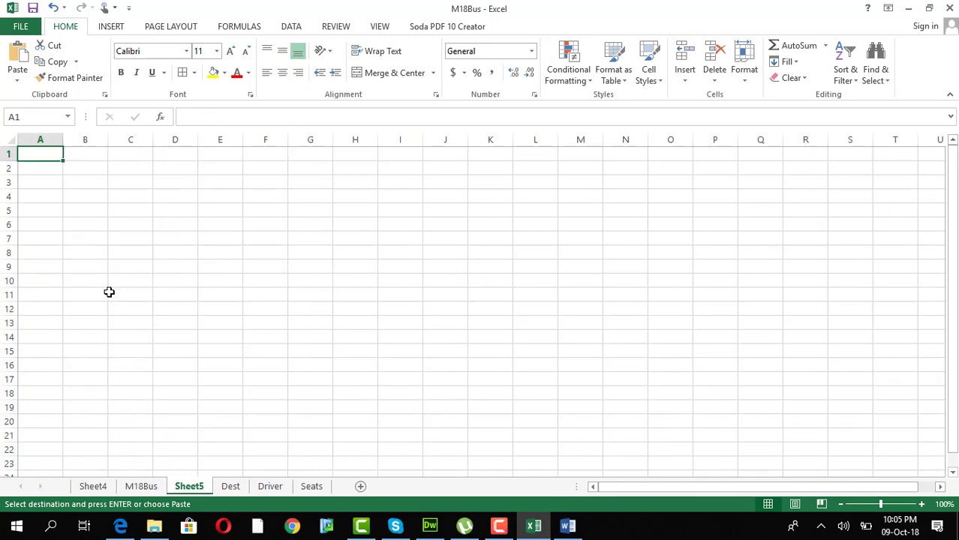
Step: Paste the copied driver list as values only from A1 of the new worksheet and fit the columns to their contents
key(ctrl+v)
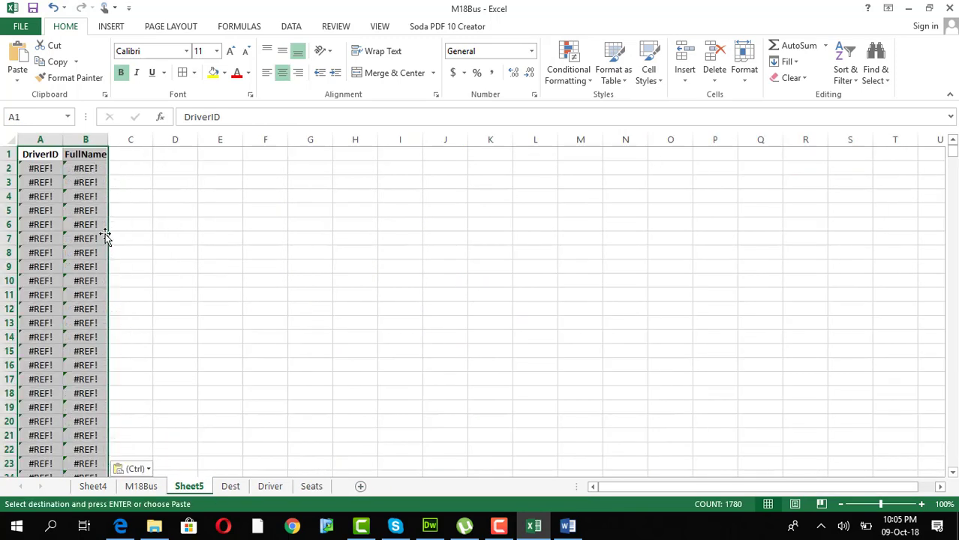
key(ctrl+z)
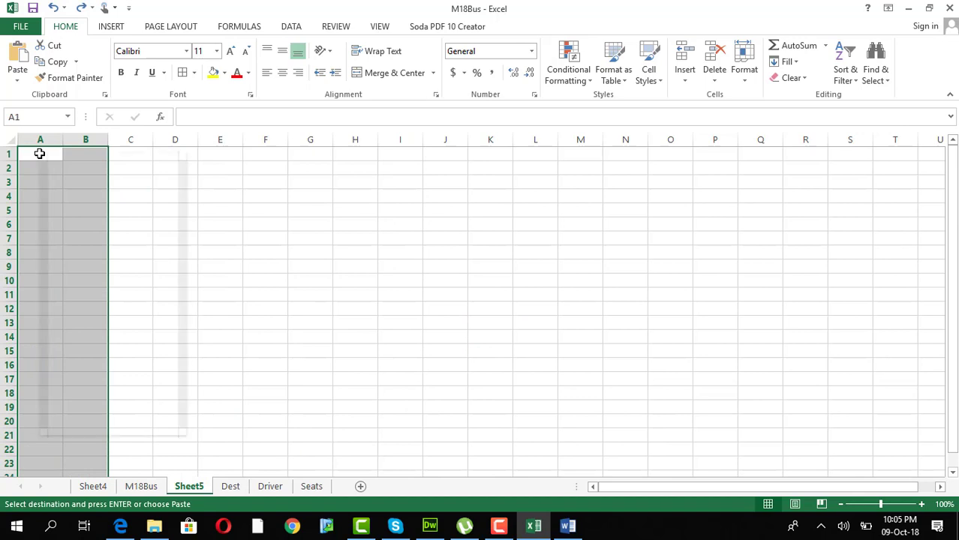
right_click(40, 154)
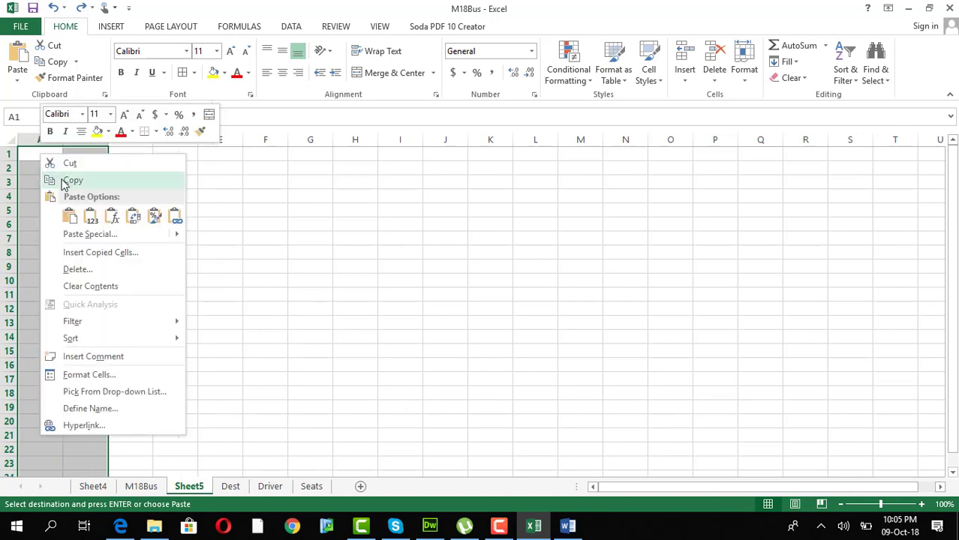
click(90, 218)
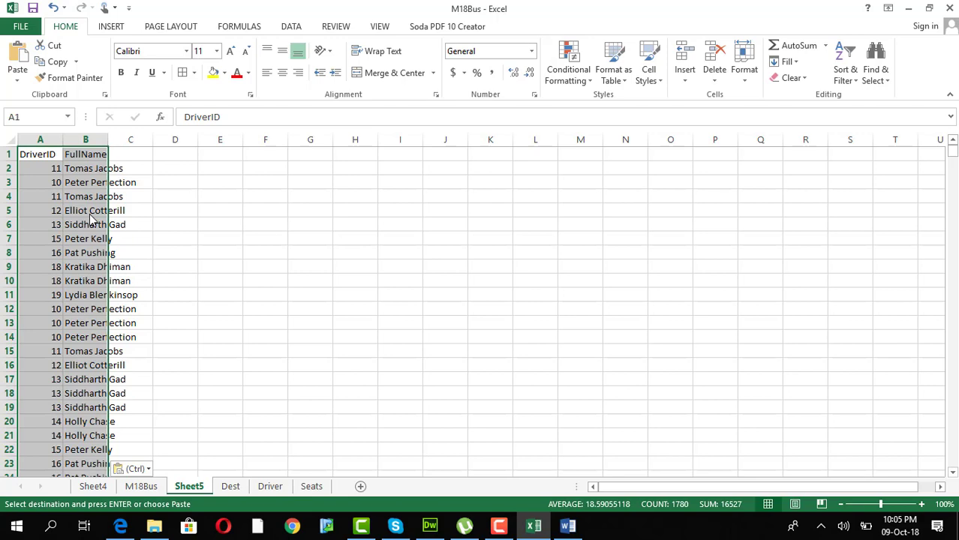
click(11, 139)
double_click(65, 136)
click(99, 239)
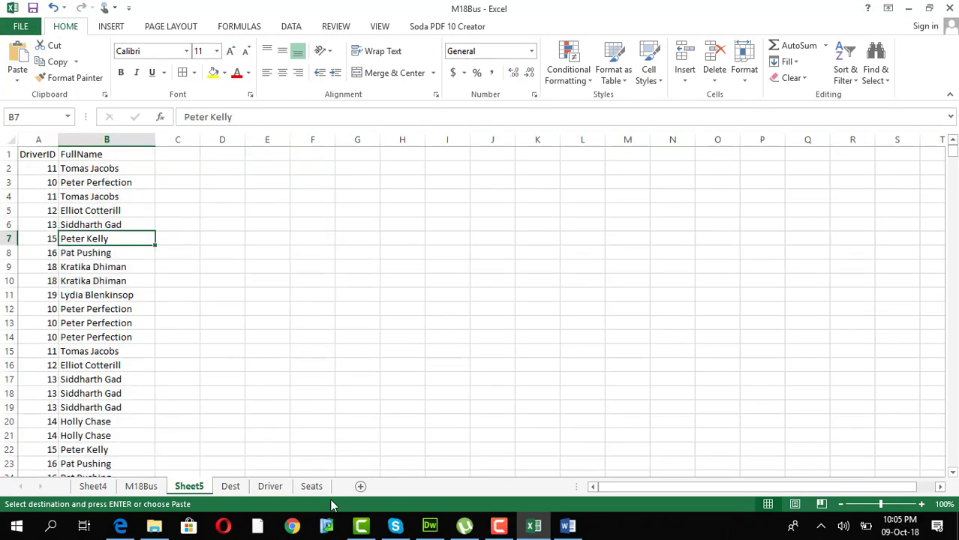
Step: Read the exam paper's instruction on calculating each driver's number of on-time or early journeys
click(134, 525)
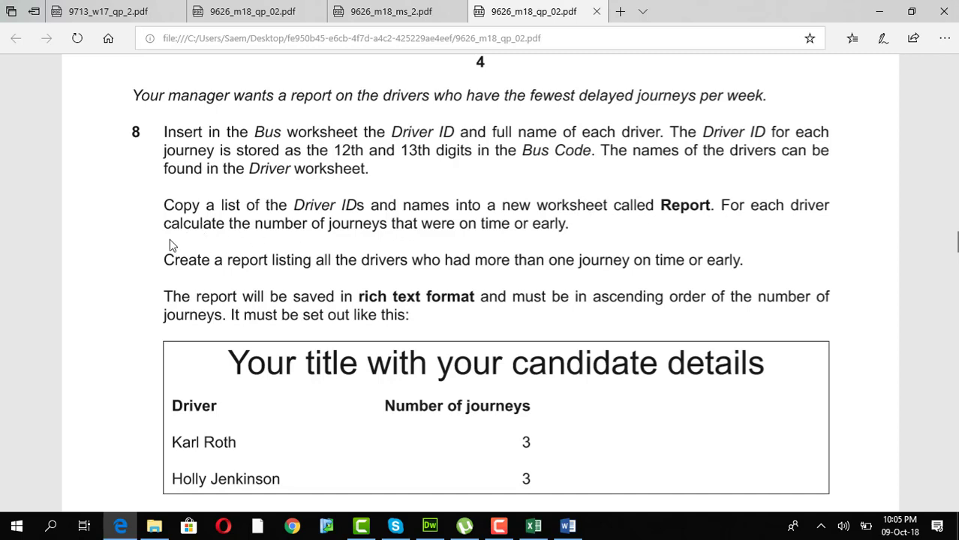
drag(163, 225, 569, 224)
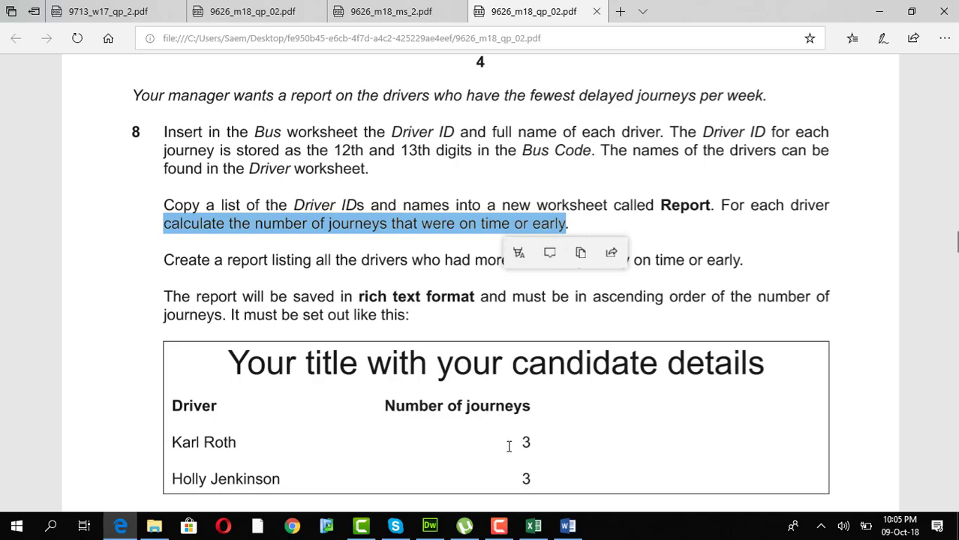
click(534, 529)
click(272, 256)
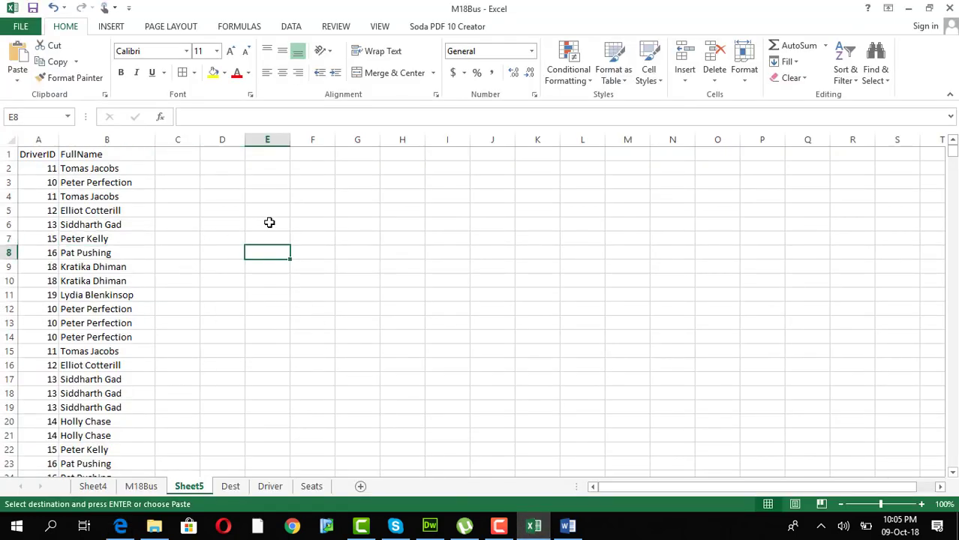
drag(269, 209, 271, 316)
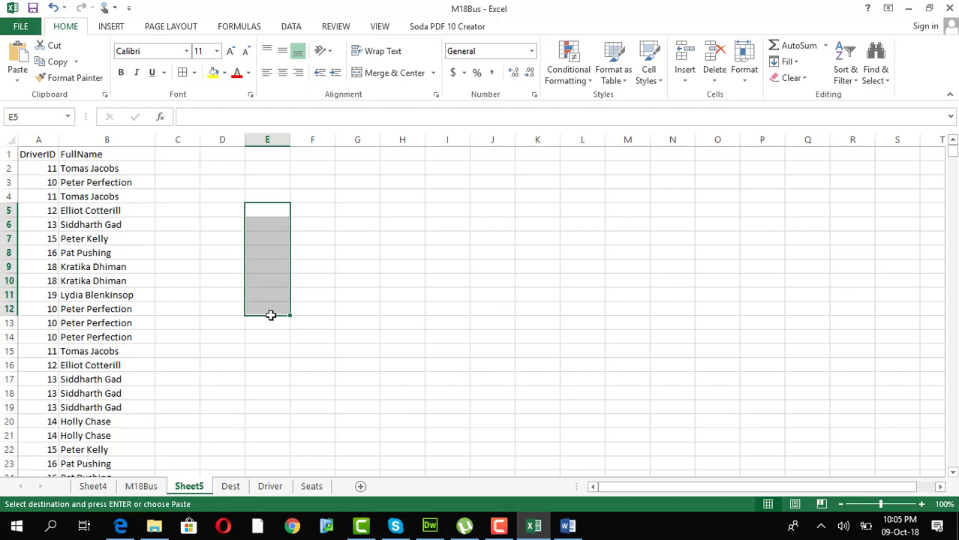
click(267, 321)
click(274, 209)
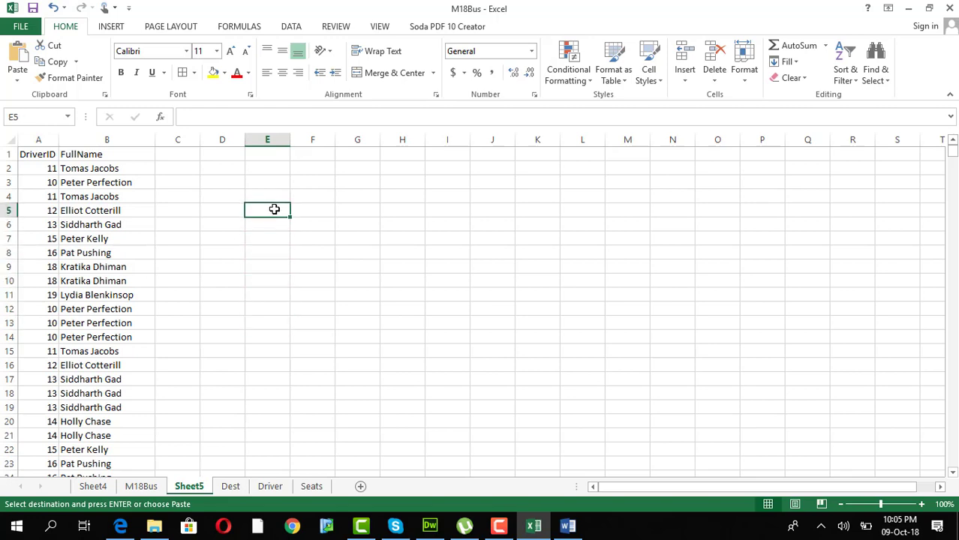
Step: Review the journey data in M18Bus, clearing the copy selection, and compare it with the driver list in Sheet5
click(94, 487)
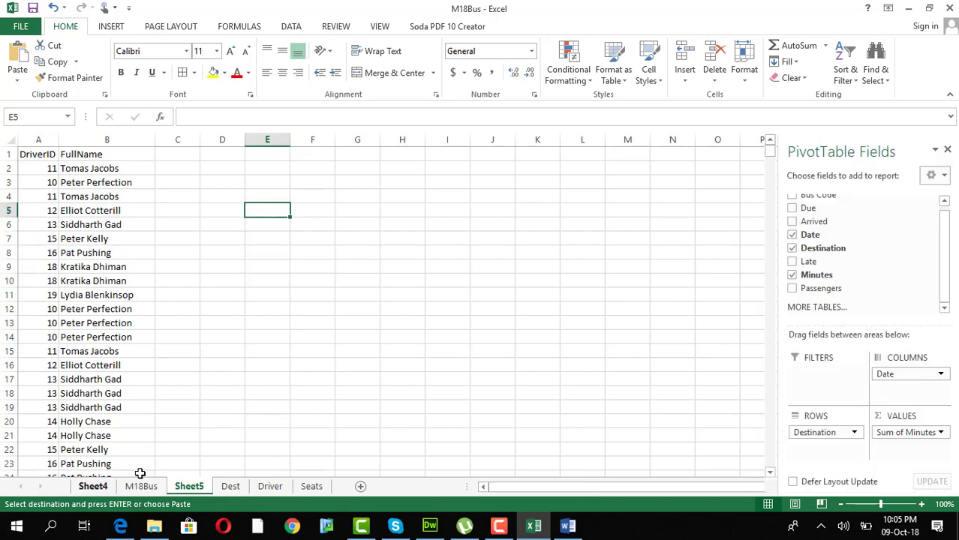
click(141, 486)
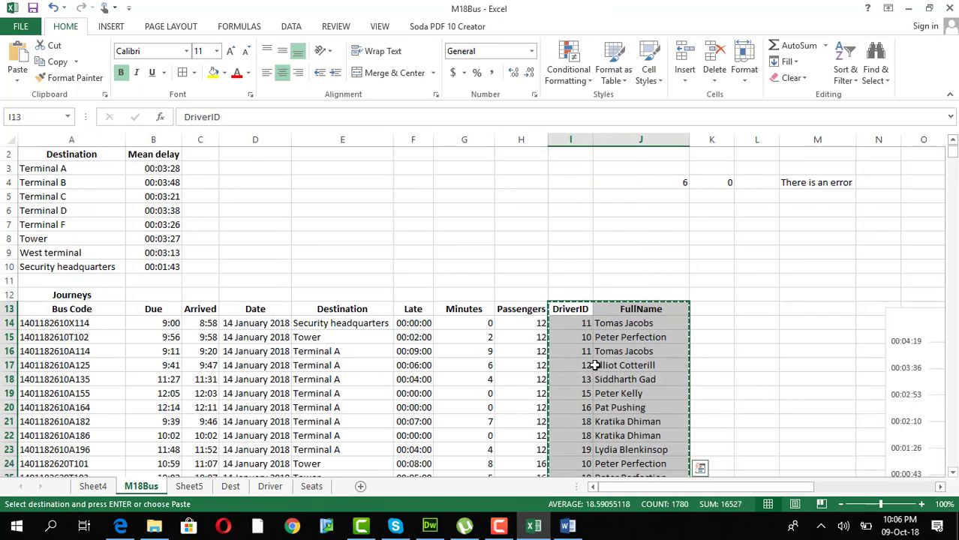
click(738, 349)
key(BackSpace)
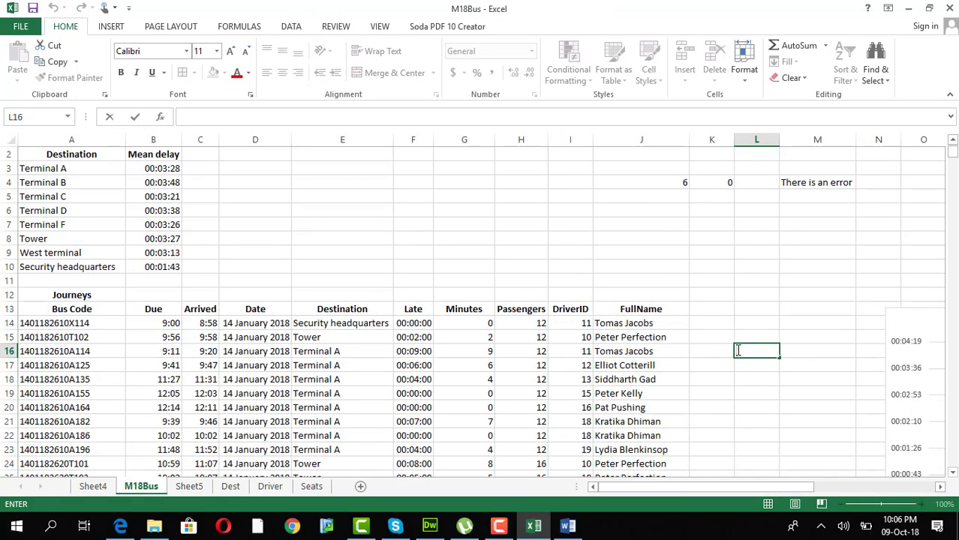
scroll(738, 349, down, 1)
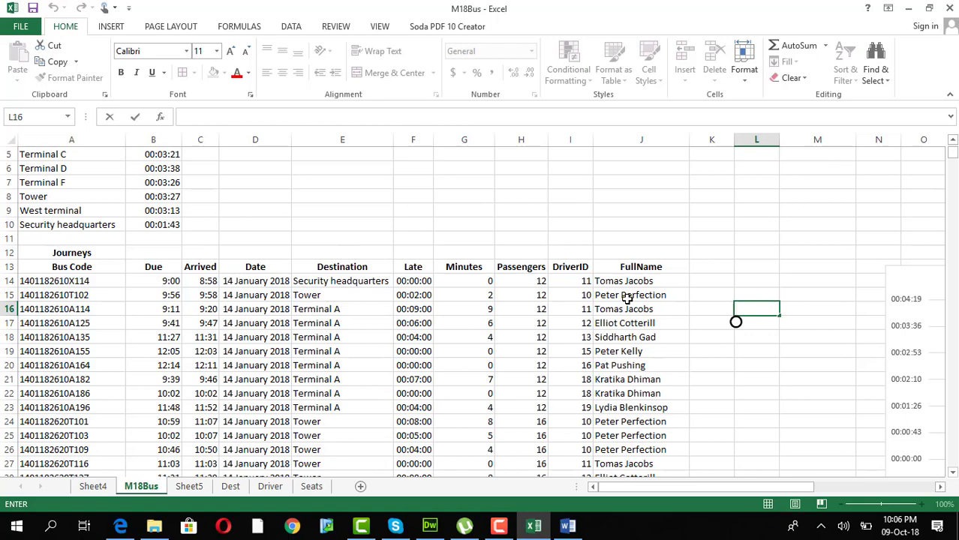
scroll(627, 299, down, 1)
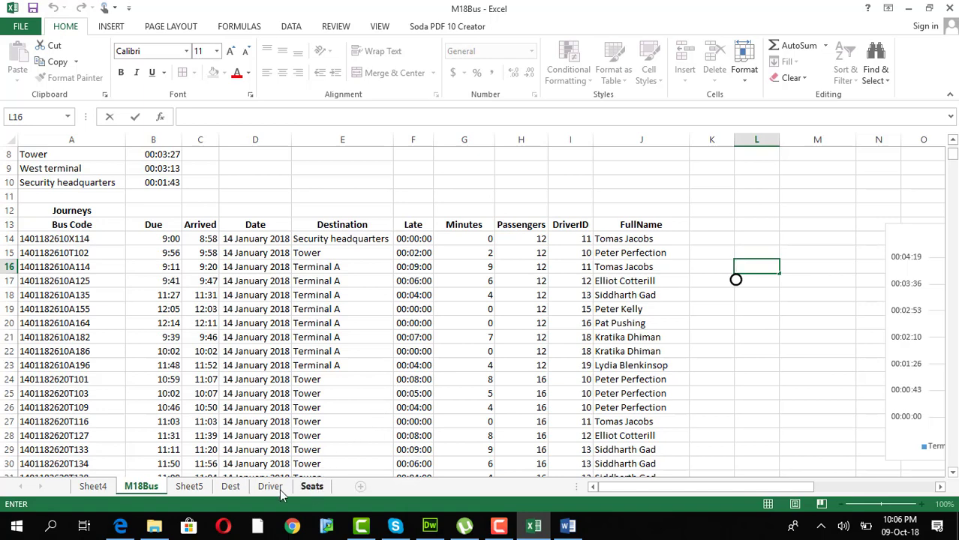
click(189, 487)
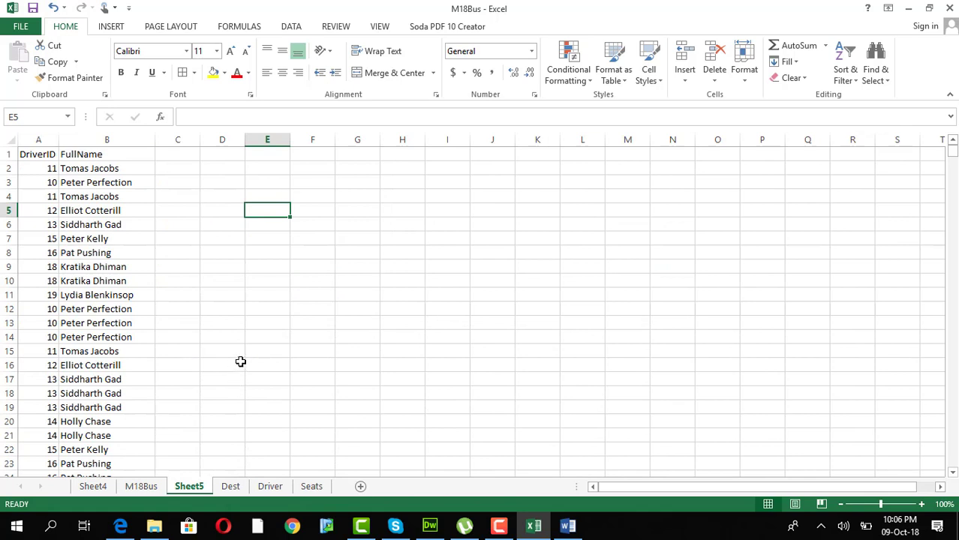
click(135, 271)
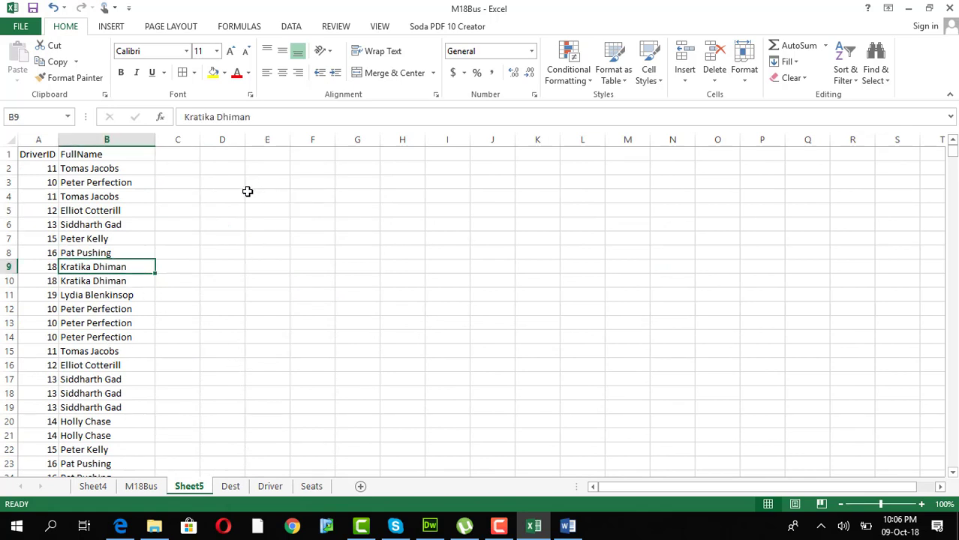
drag(255, 207, 245, 335)
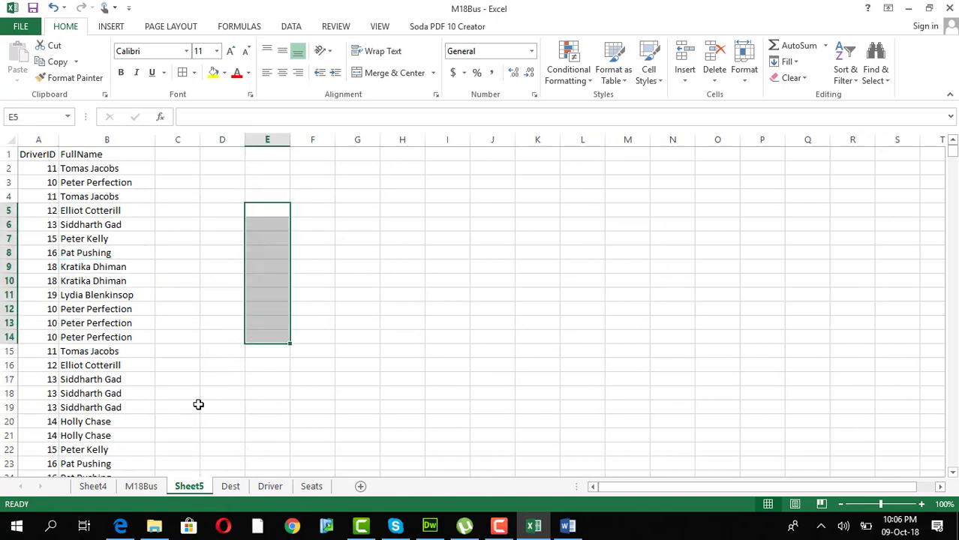
Step: Widen the Surname column in the Driver worksheet so that the longest surnames fit
click(268, 486)
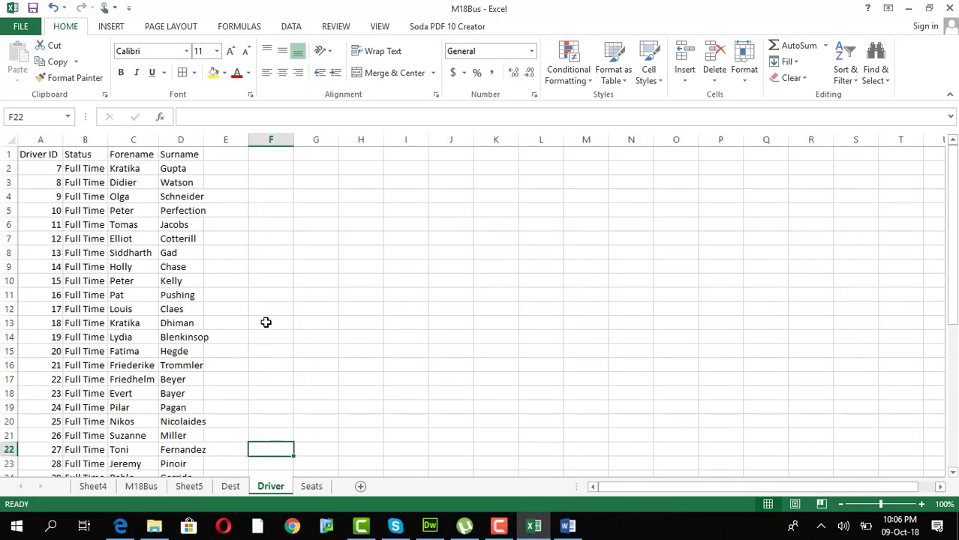
click(231, 264)
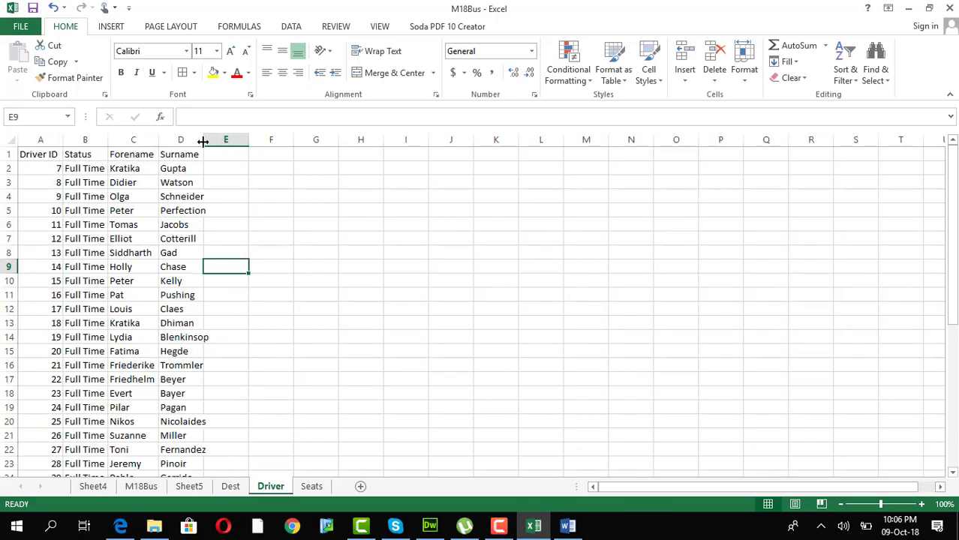
drag(204, 139, 219, 139)
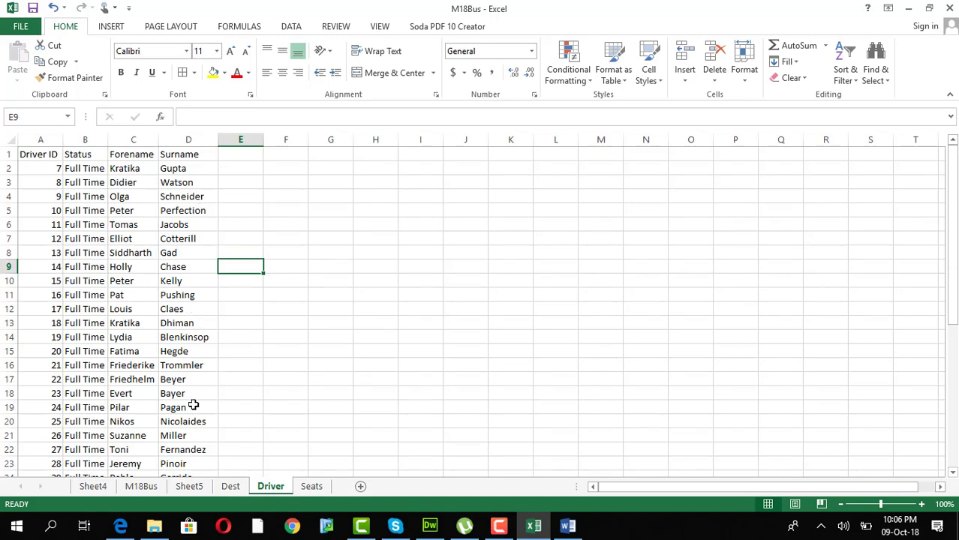
Step: Insert a PivotTable on a new worksheet from the DriverID and FullName list in Sheet5
click(129, 490)
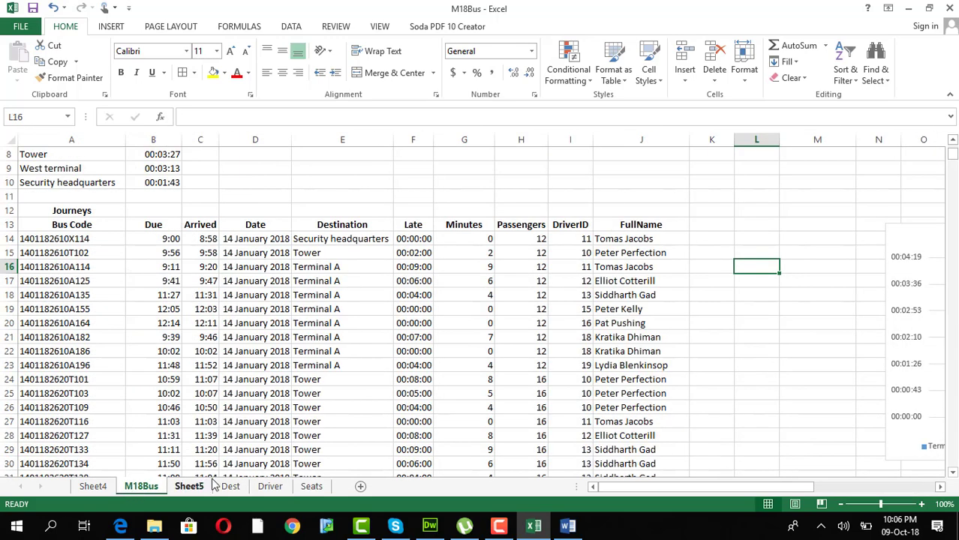
click(268, 492)
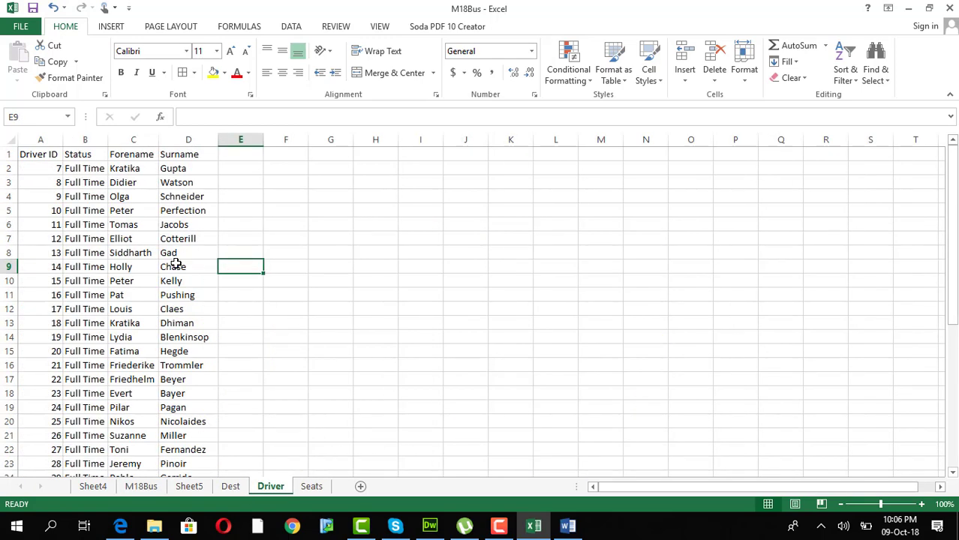
click(184, 488)
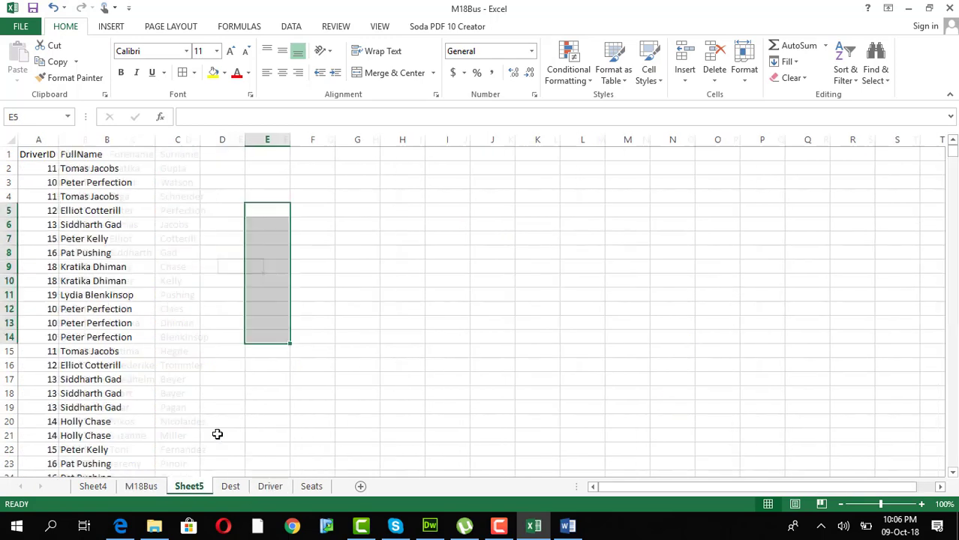
click(114, 281)
click(274, 285)
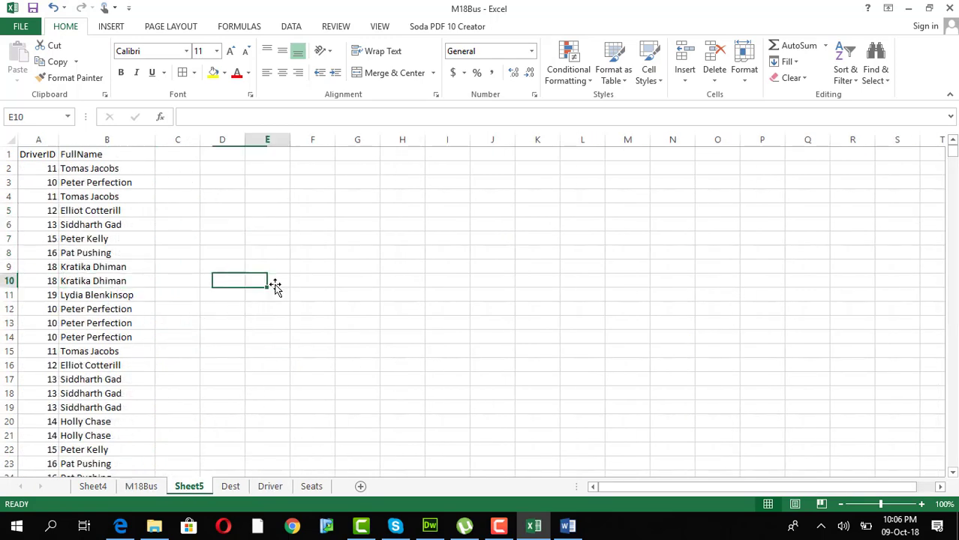
click(238, 229)
click(127, 254)
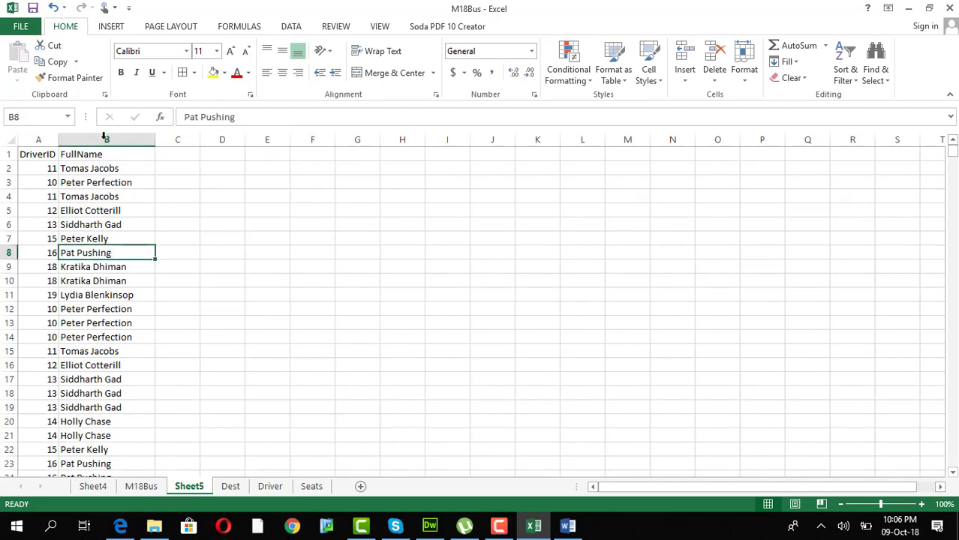
click(109, 28)
click(24, 64)
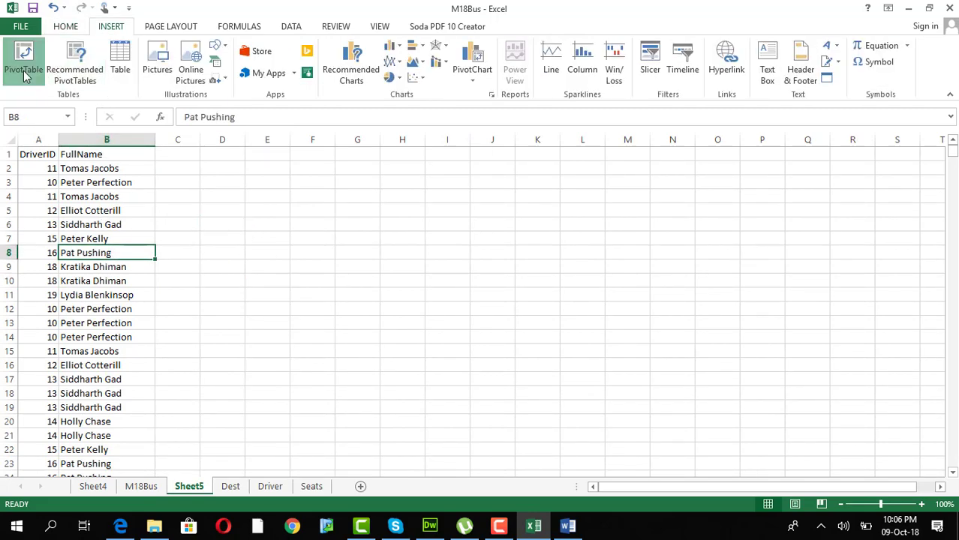
click(861, 344)
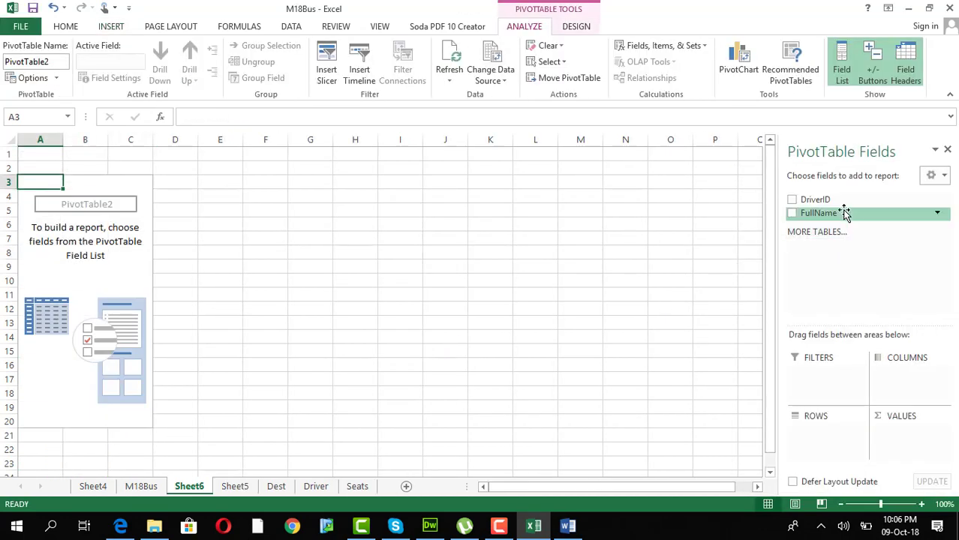
Step: List the unique full names as PivotTable rows, copy them into Sheet5 starting at E7, and fit column E to the names
drag(844, 213, 826, 441)
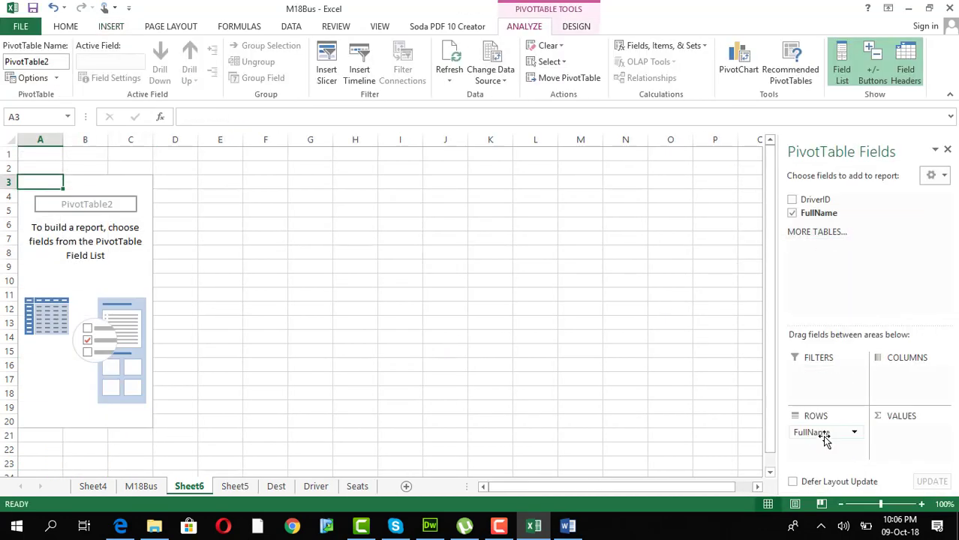
drag(45, 196, 66, 435)
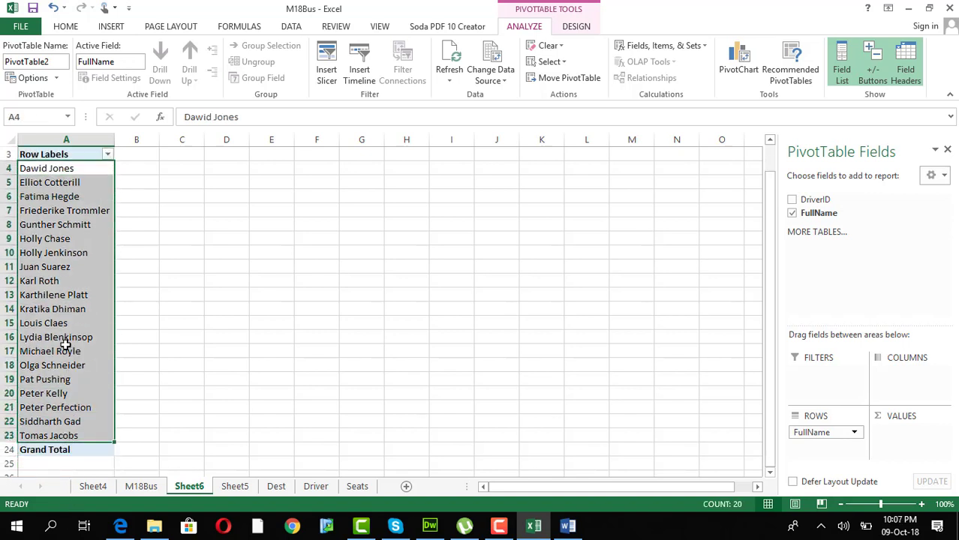
right_click(66, 344)
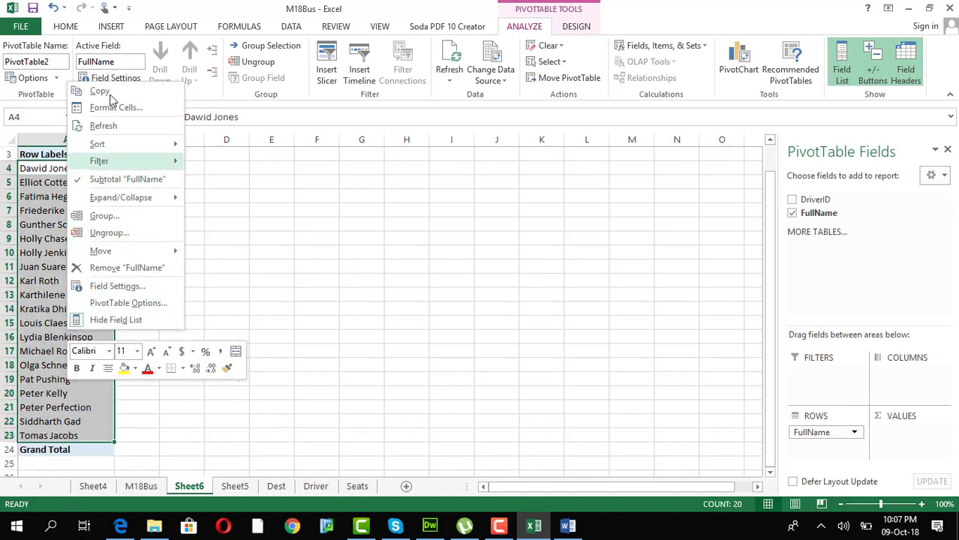
click(110, 100)
click(235, 487)
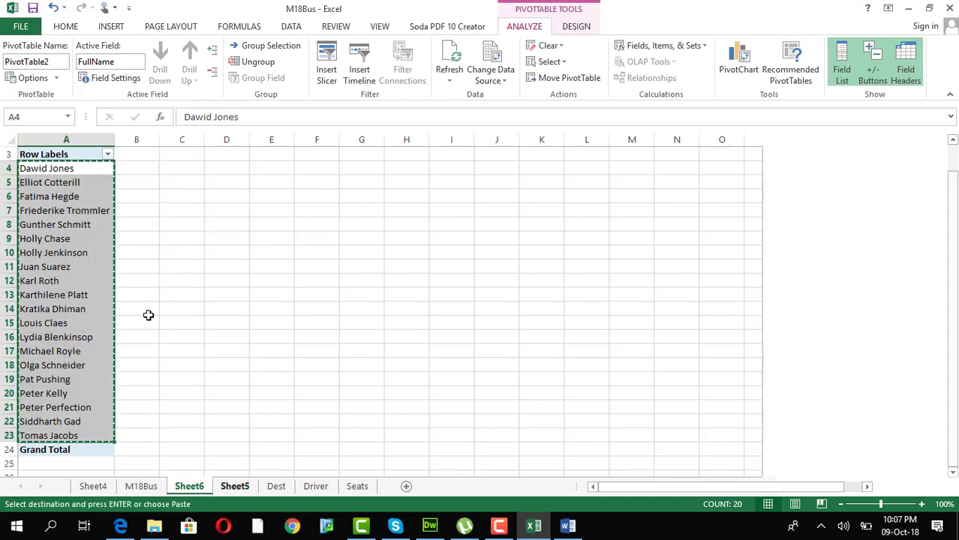
click(268, 234)
right_click(269, 234)
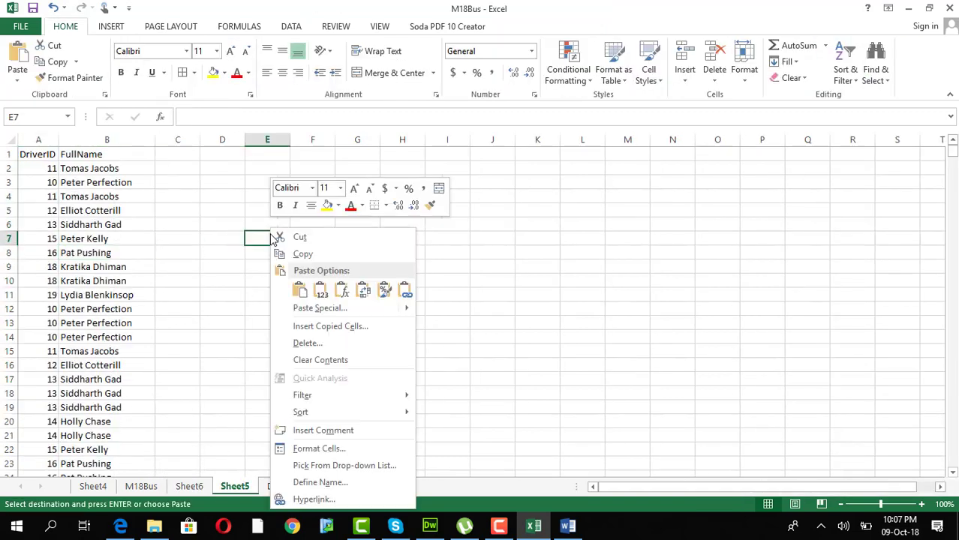
click(341, 292)
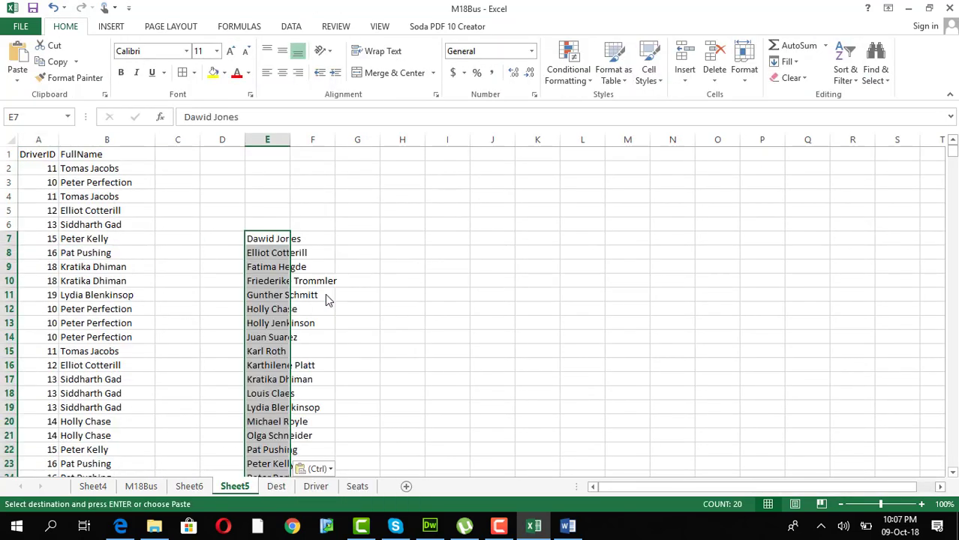
double_click(286, 141)
Step: Add a bold "Names" heading in E6 above the driver list and a "Delays" heading in F6
click(280, 223)
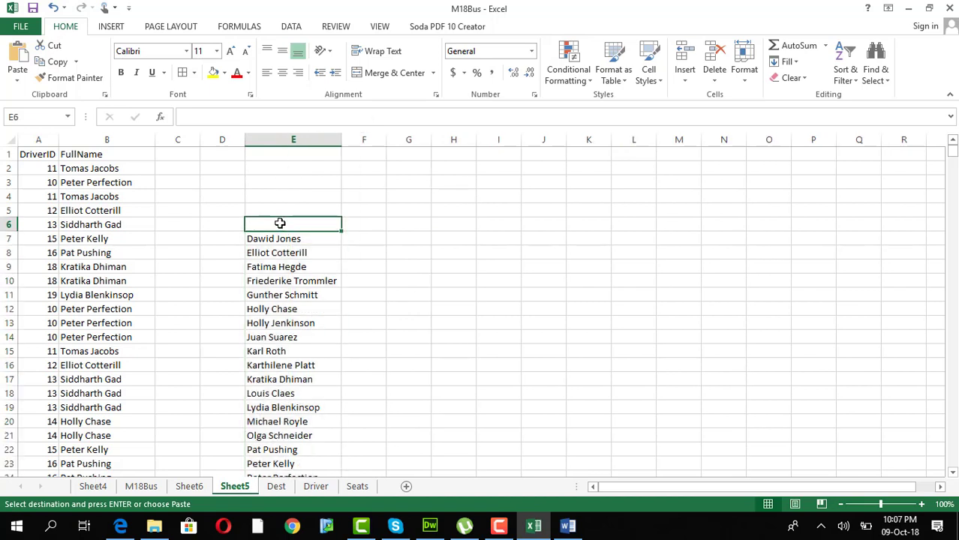
text(Names)
key(Return)
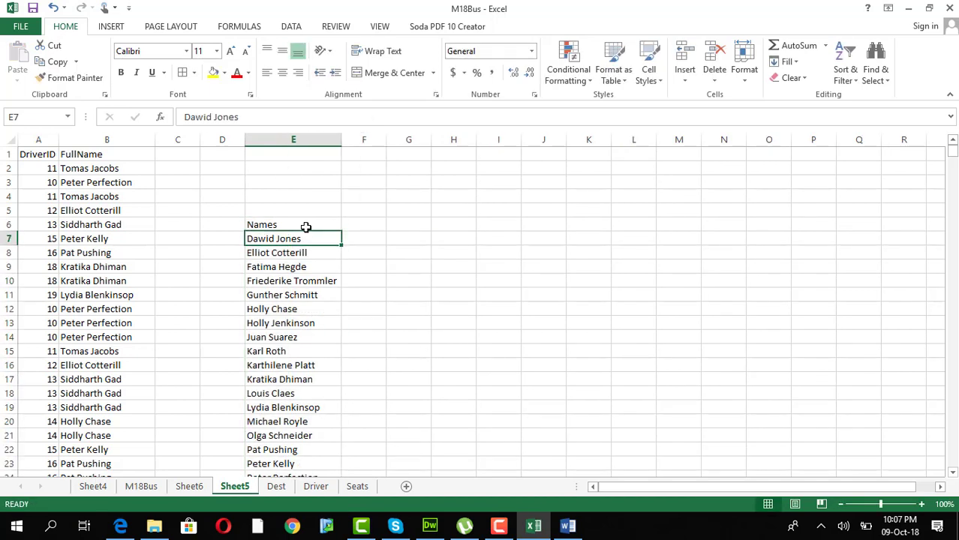
click(305, 225)
click(121, 72)
click(358, 224)
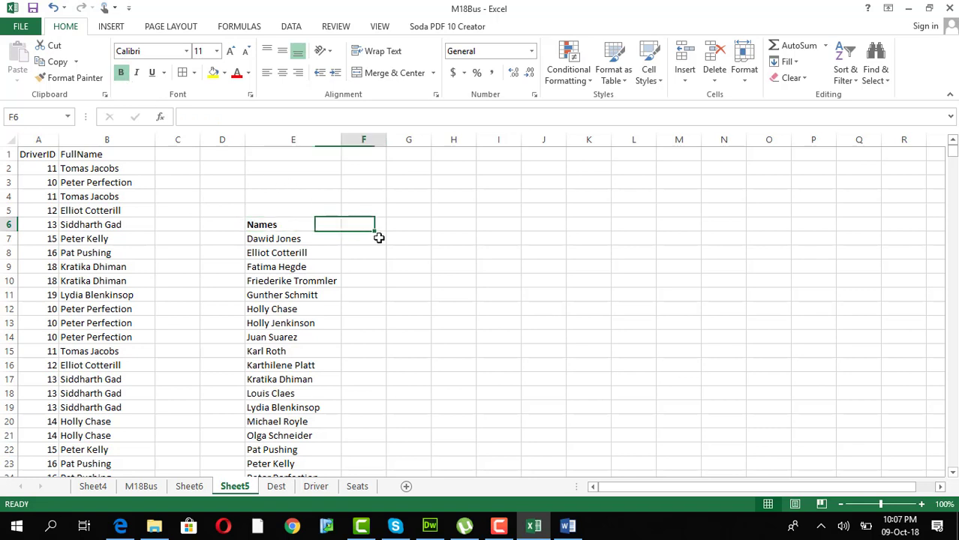
text(Delays)
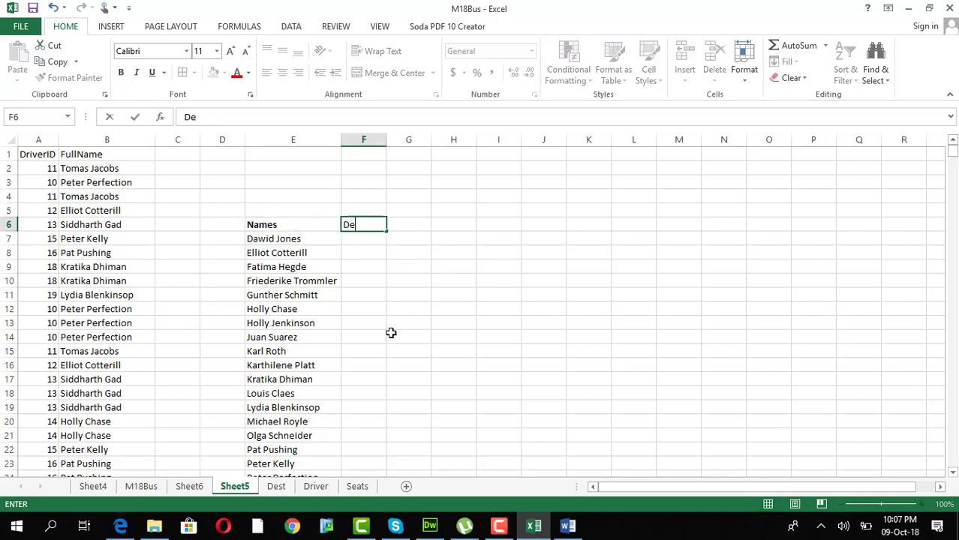
click(391, 332)
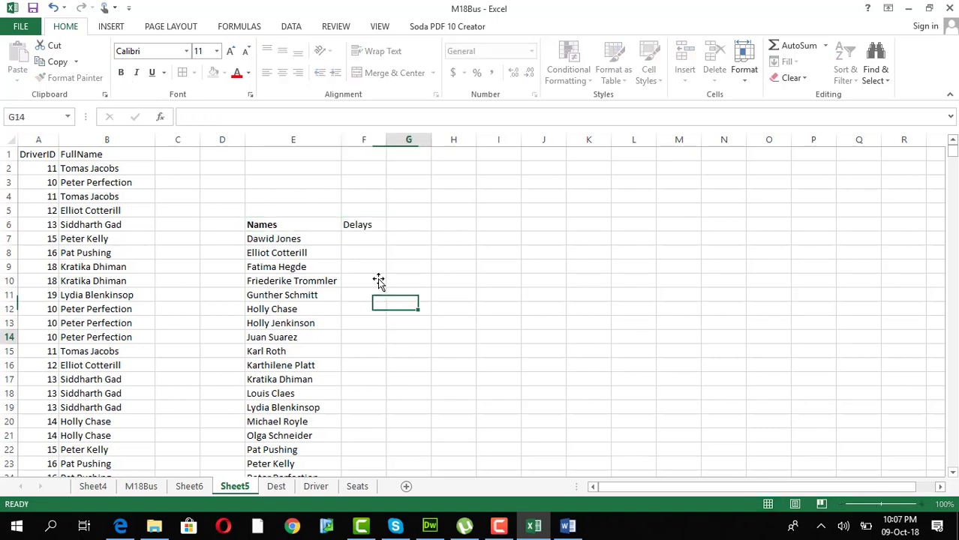
Step: Begin a COUNTIFS formula in F7 in place of COUNTIF, leaving its arguments empty without any sheet reference
click(363, 238)
click(266, 120)
text(=)
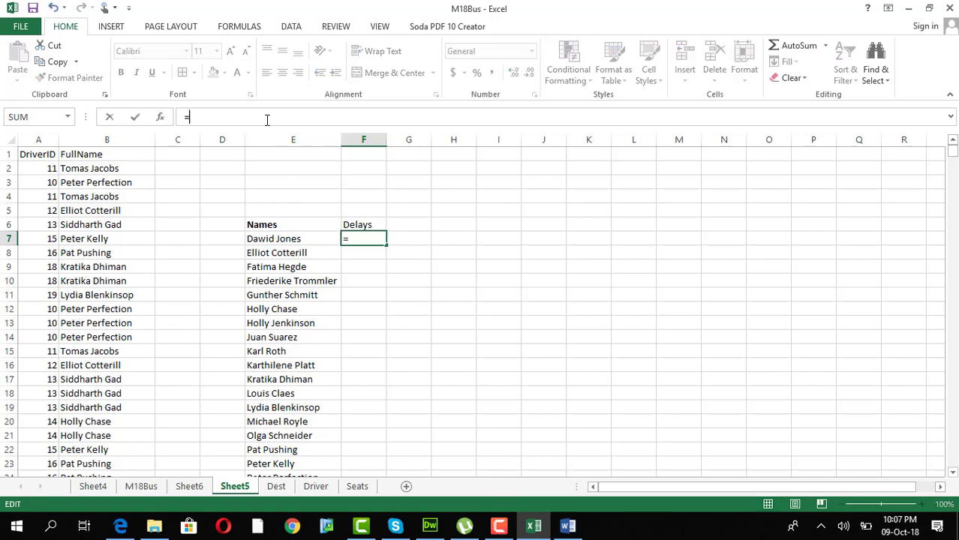
text(countif())
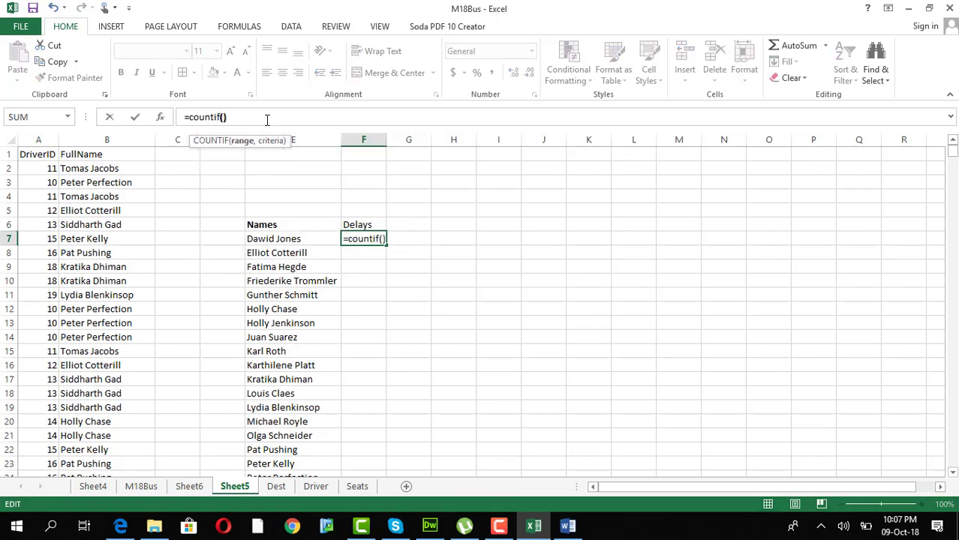
click(225, 117)
click(141, 488)
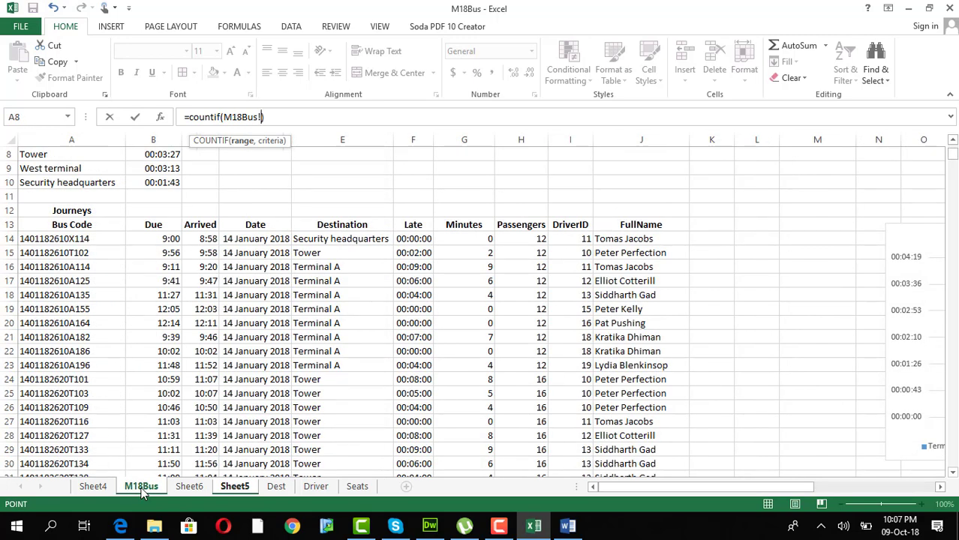
click(189, 487)
click(220, 118)
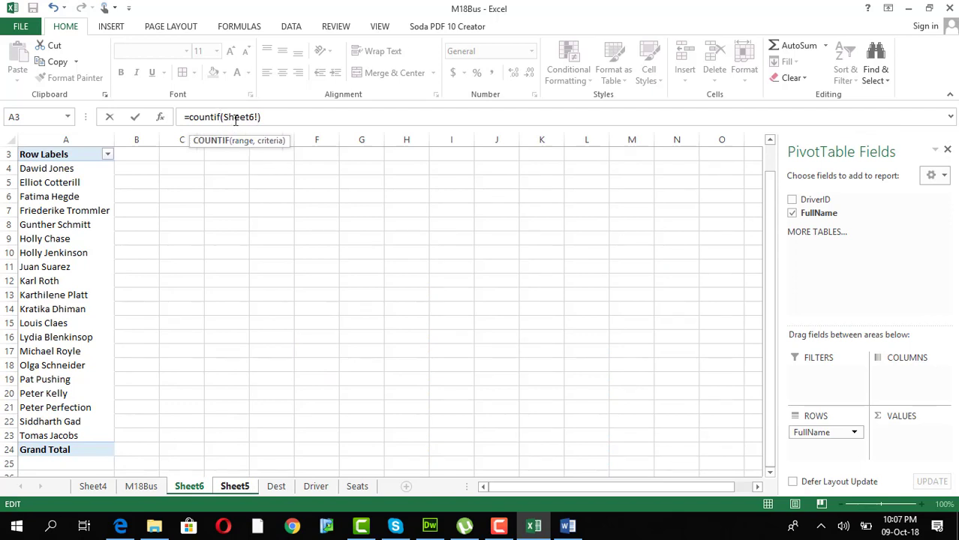
text(s)
key(BackSpace)
key(BackSpace)
key(BackSpace)
key(BackSpace)
key(BackSpace)
key(BackSpace)
key(BackSpace)
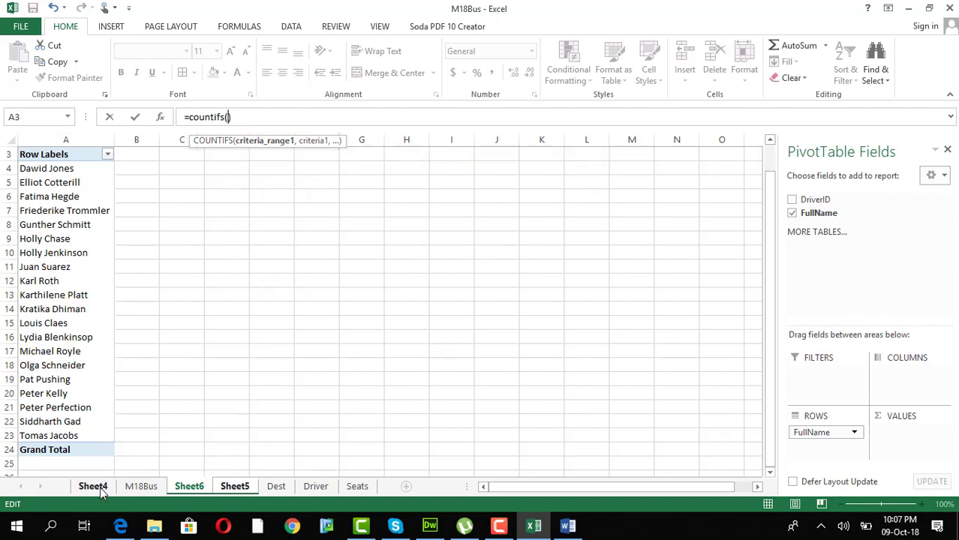
Step: Give the COUNTIFS formula the absolute range M18Bus!$J$14:$J$902 with the name in Sheet5!E7 as its first criterion
click(141, 486)
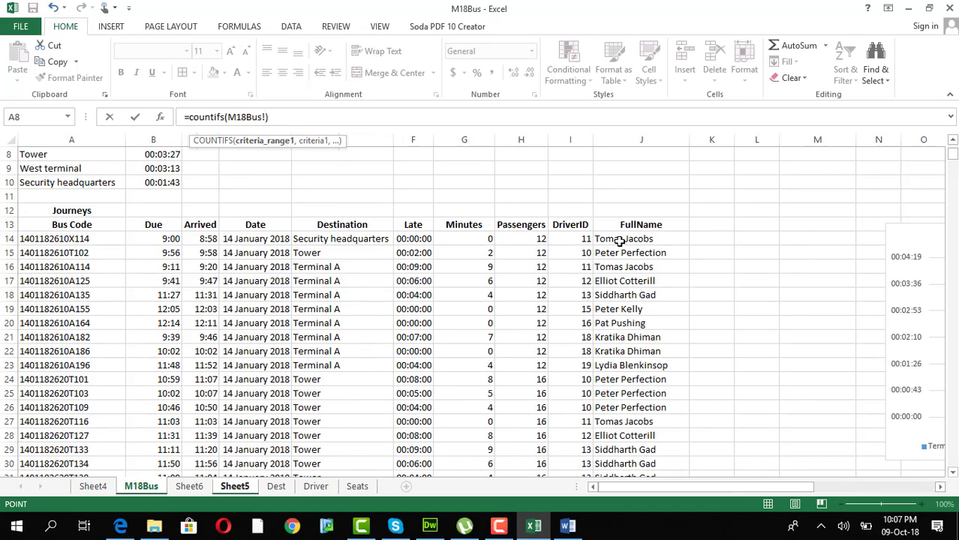
drag(620, 242, 622, 534)
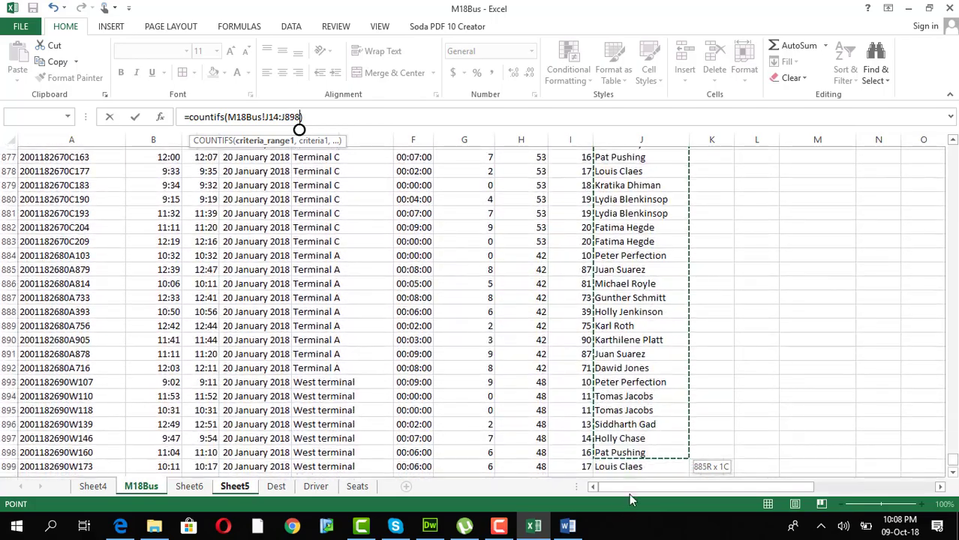
drag(636, 444, 634, 408)
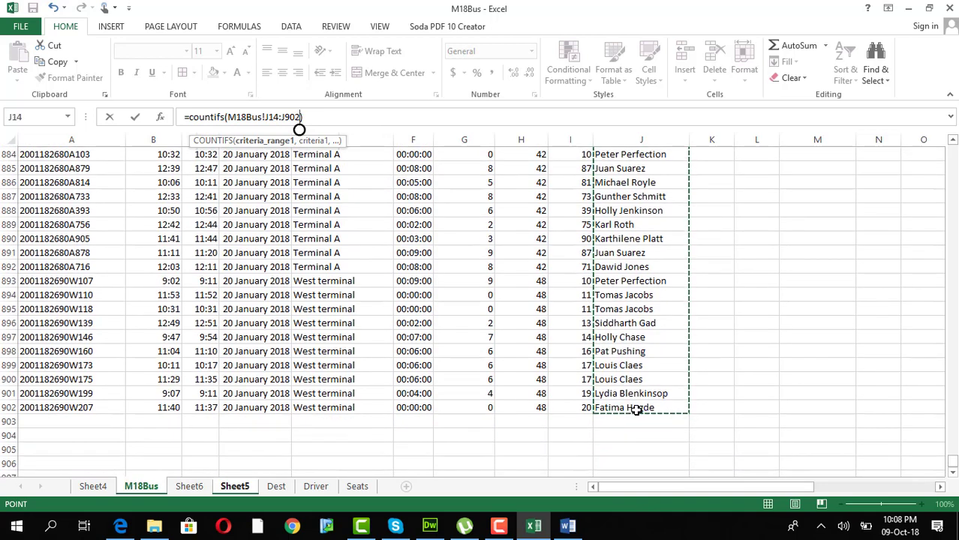
key(F4)
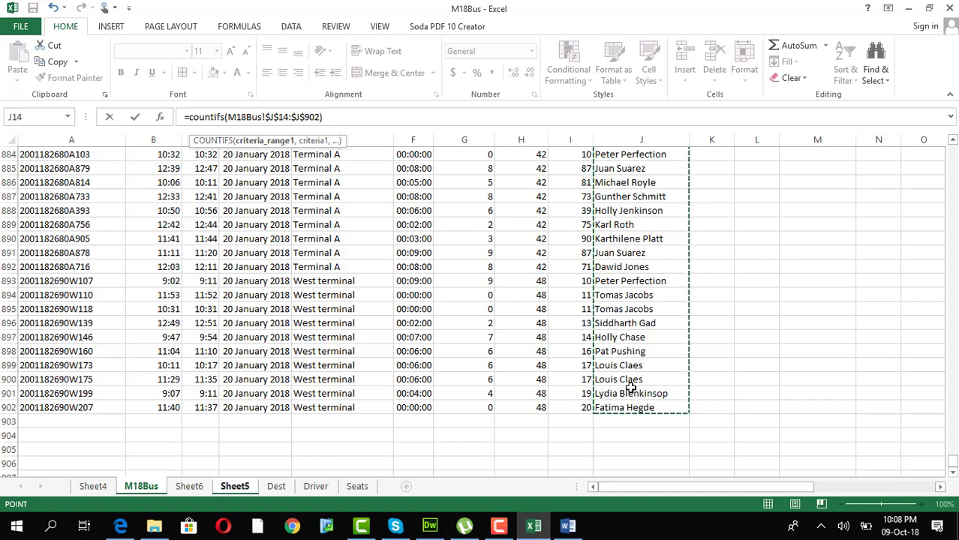
text(,)
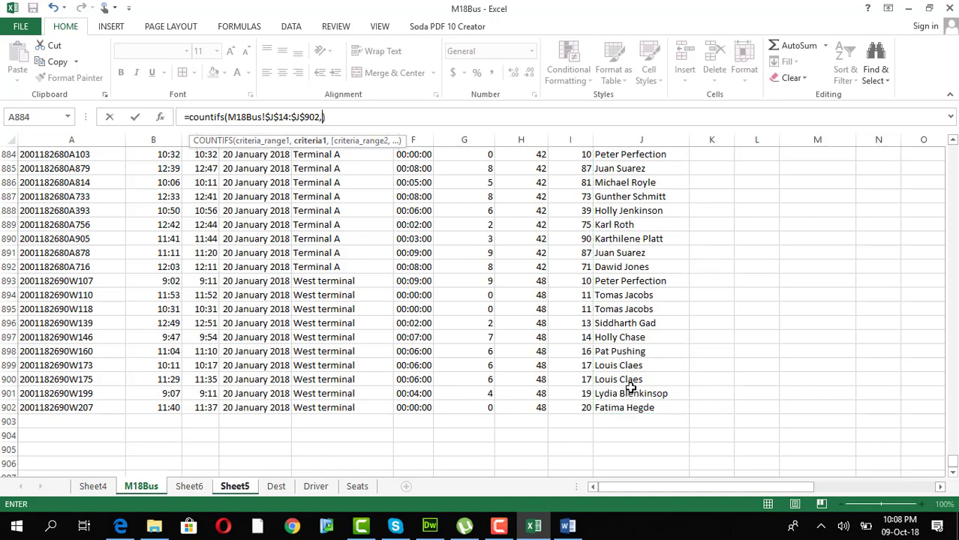
click(235, 486)
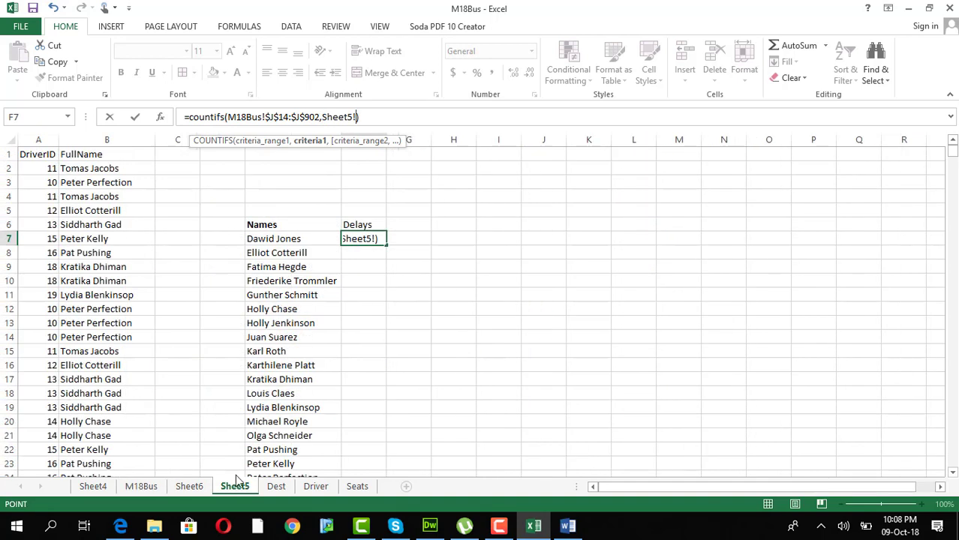
click(294, 235)
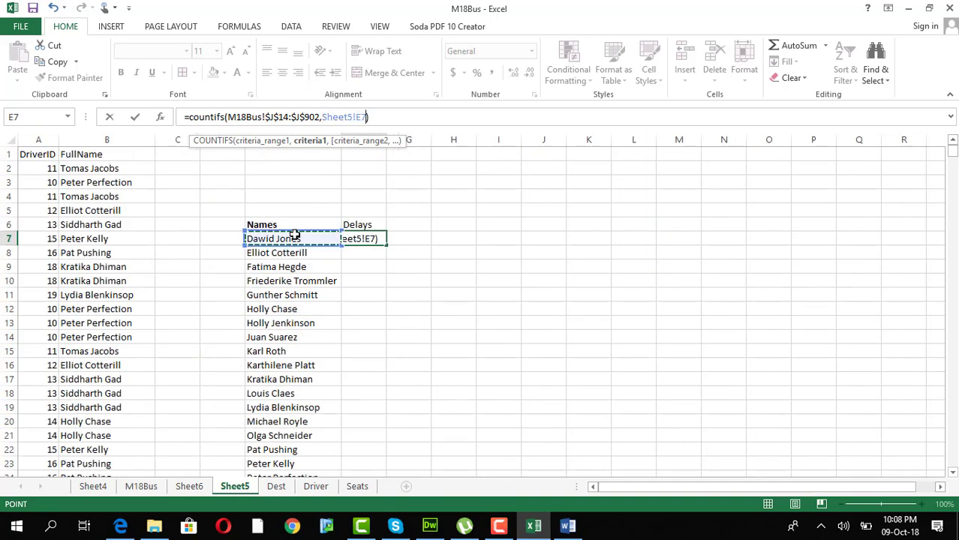
text(,)
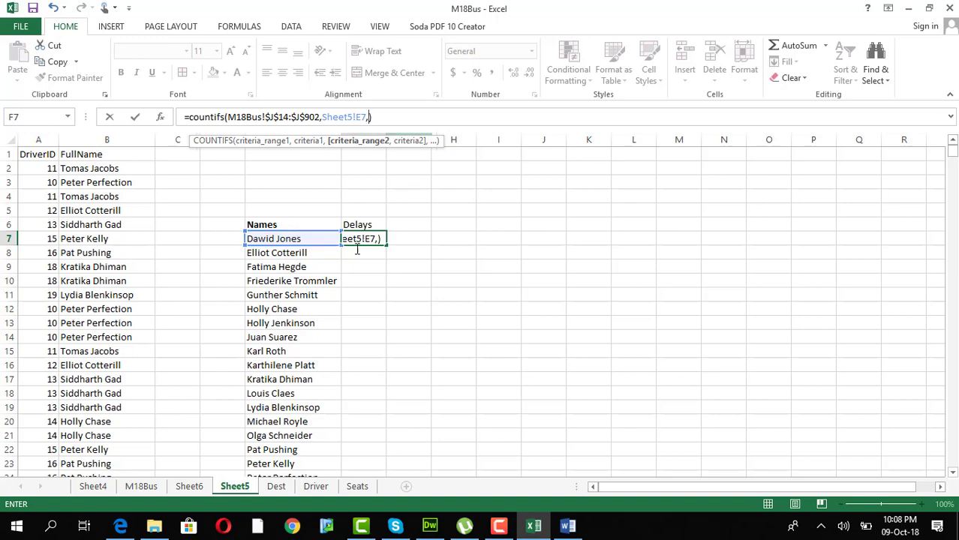
Step: Check the exam wording, add the absolute Minutes range M18Bus!$G$14:$G$902 with criterion 0 as the second condition, and enter the formula
click(141, 488)
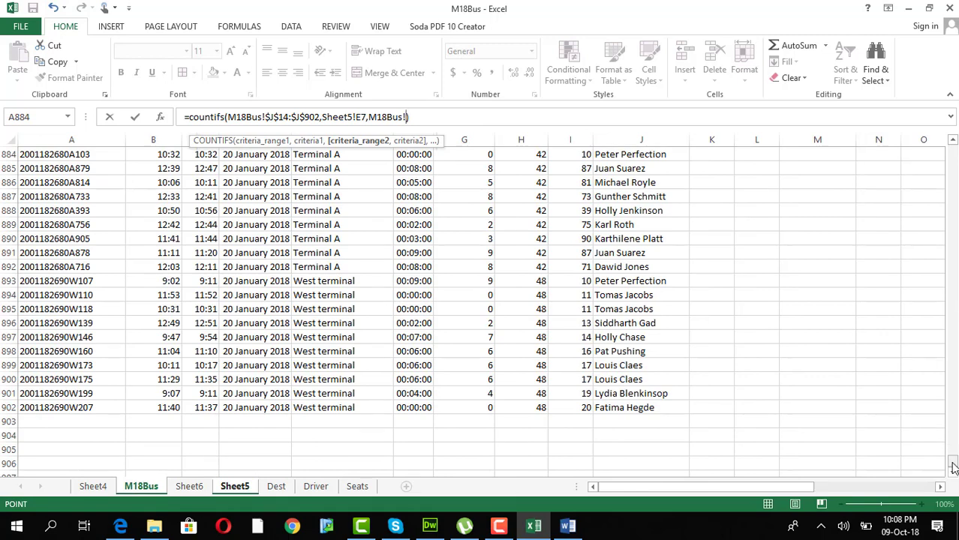
click(120, 527)
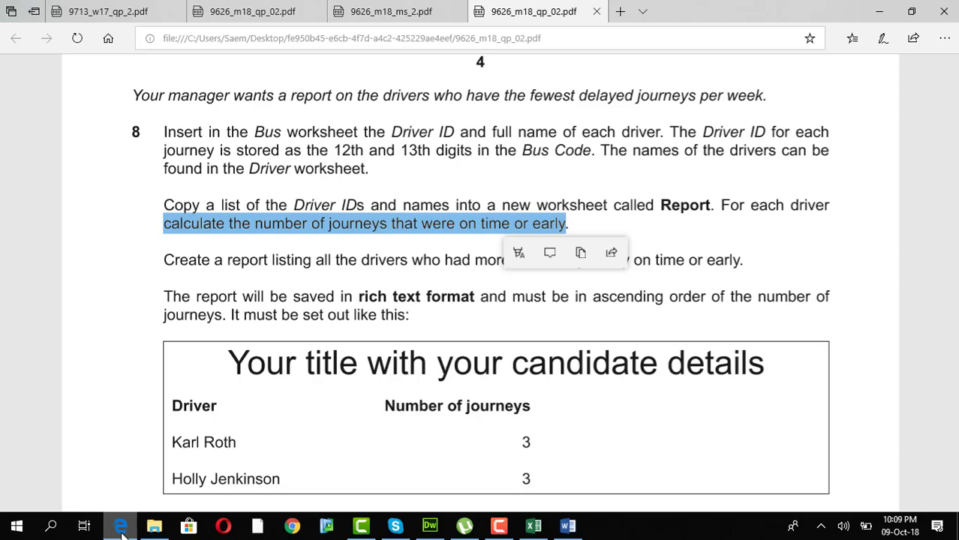
click(534, 525)
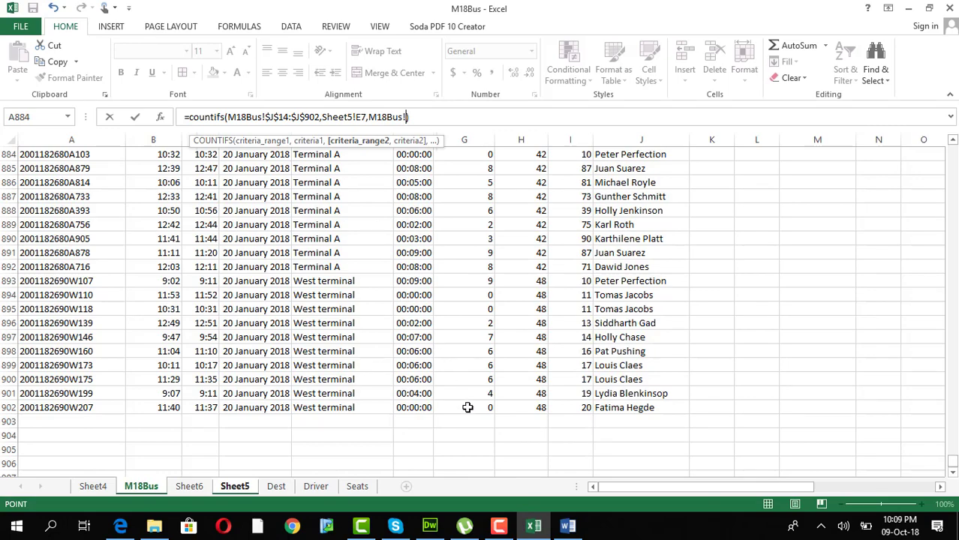
drag(468, 408, 468, 199)
key(F4)
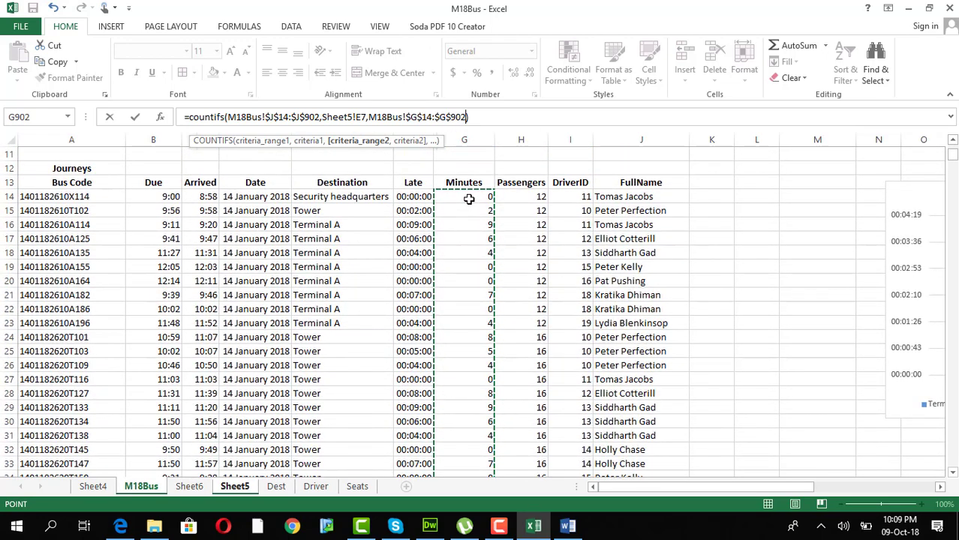
text(,0)
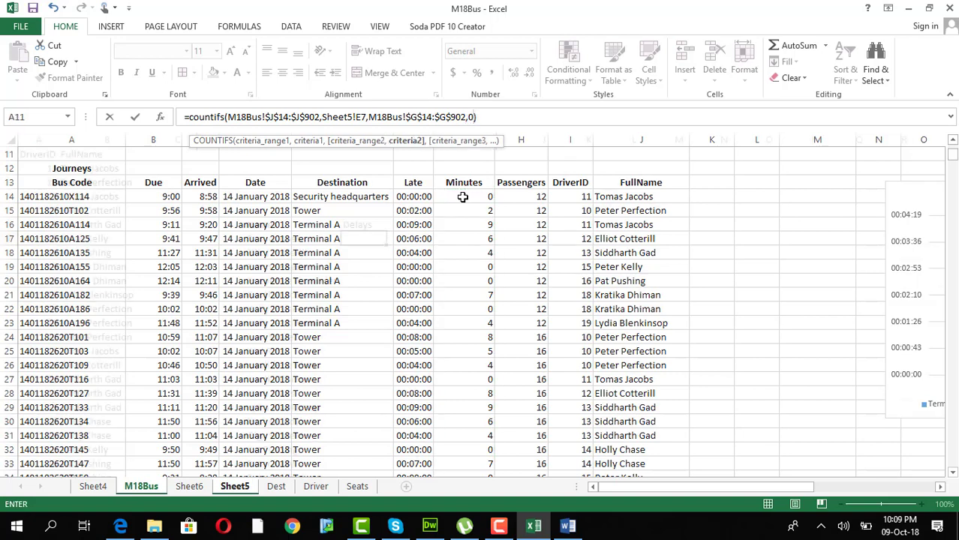
key(Return)
Step: Fill the COUNTIFS formula from F7 down column F for every driver in the names list
click(367, 238)
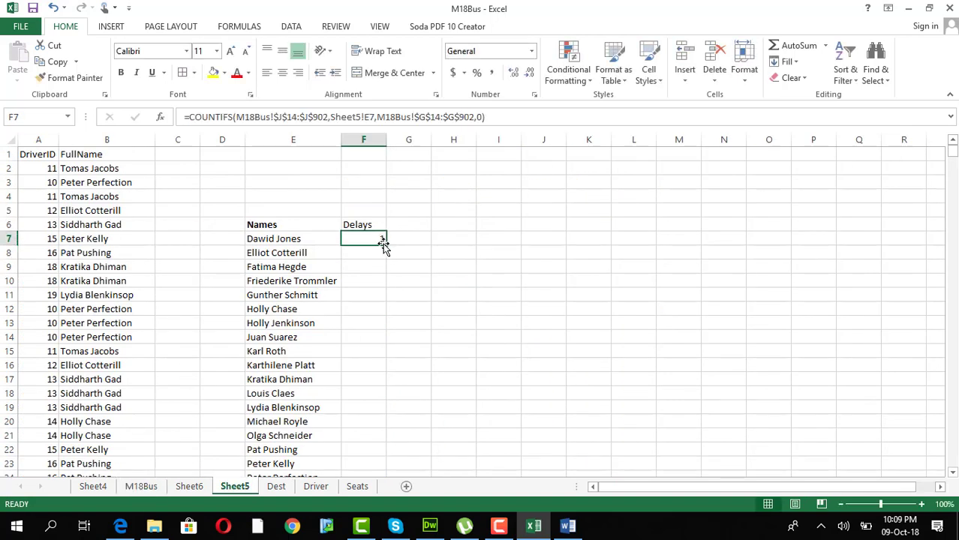
double_click(386, 245)
click(373, 244)
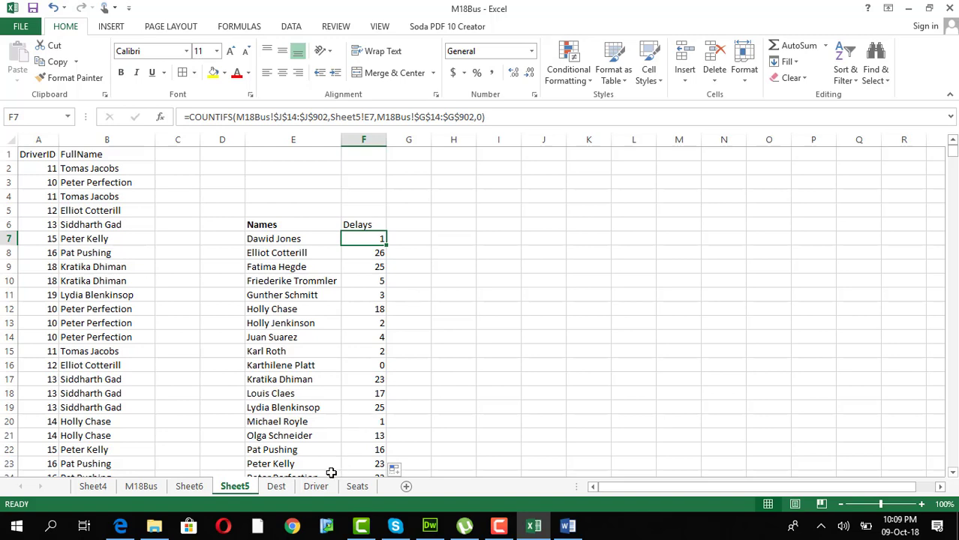
Step: Read the exam paper's requirements for the report on drivers with more than one on-time or early journey, and return to the workbook
click(120, 525)
click(357, 337)
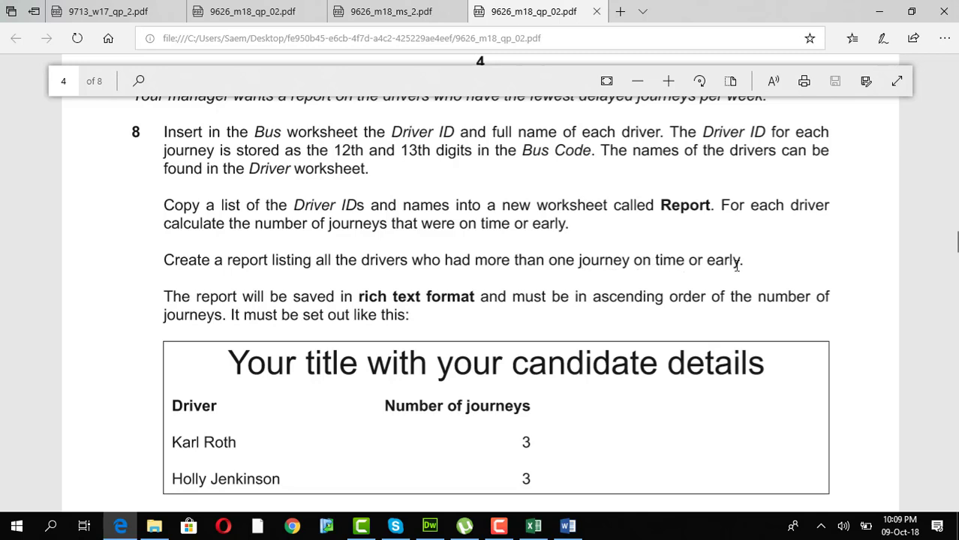
scroll(740, 264, down, 2)
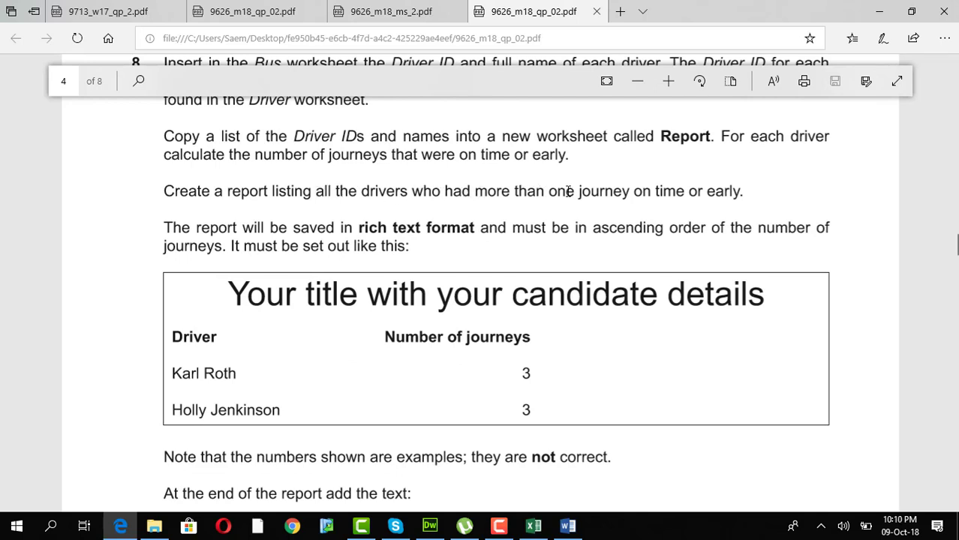
drag(643, 192, 727, 198)
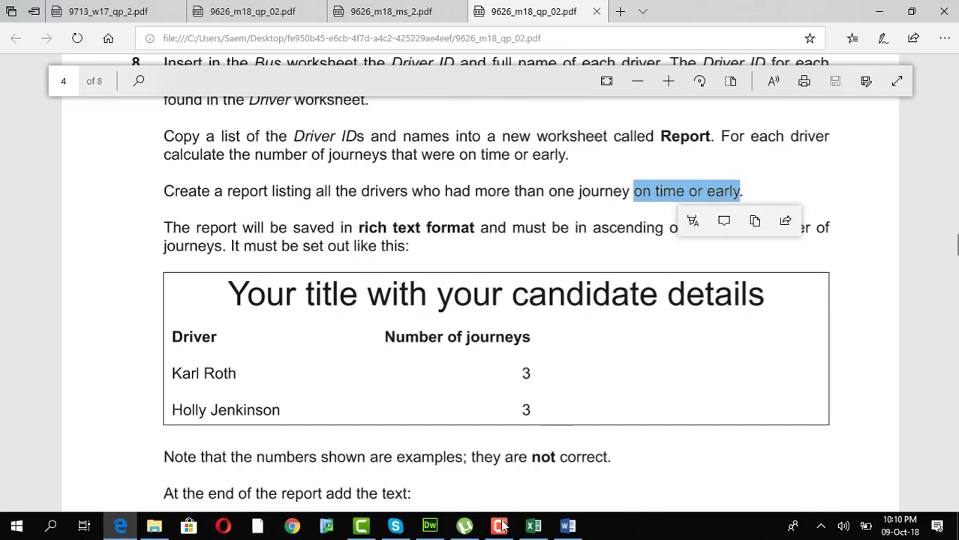
click(534, 525)
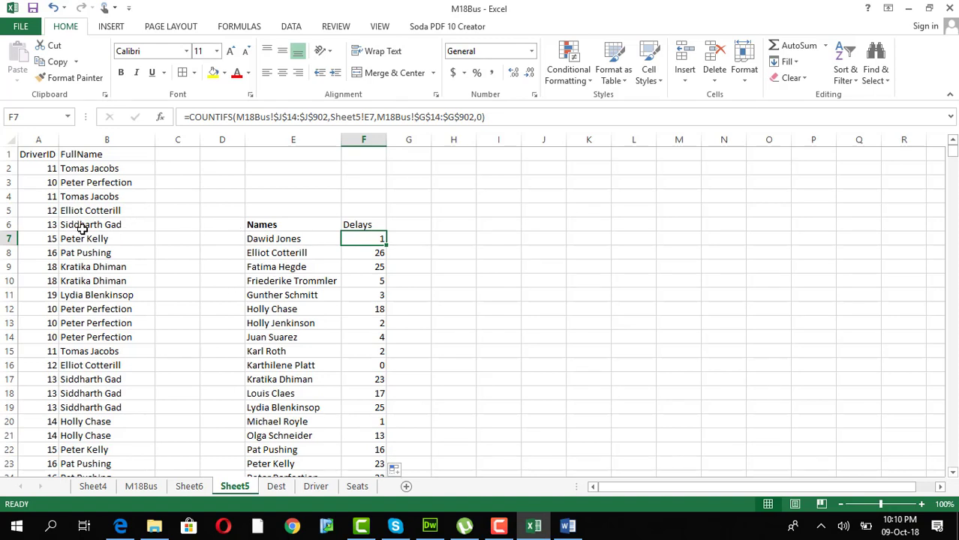
Step: Add filters to header row 6 and show only the drivers whose Delays value is greater than 1
click(9, 224)
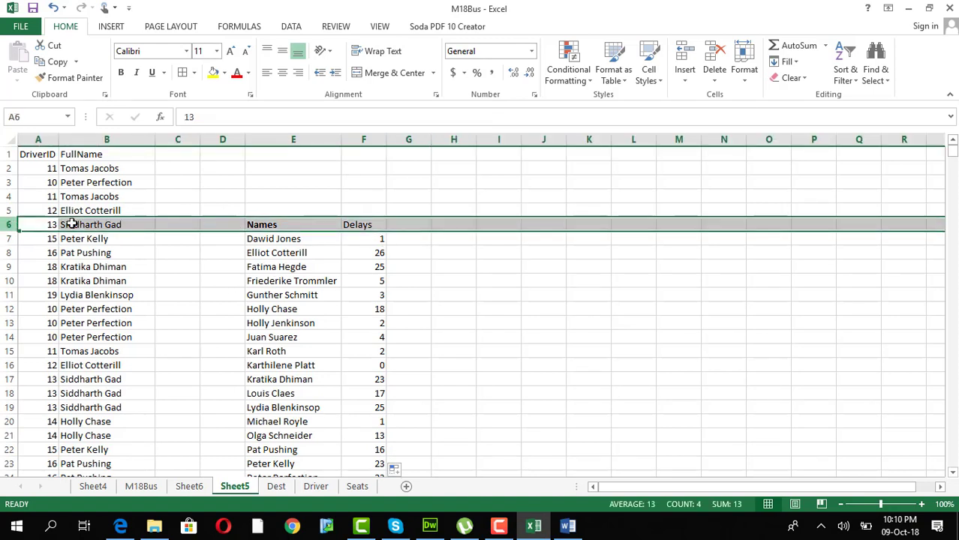
click(846, 71)
click(863, 147)
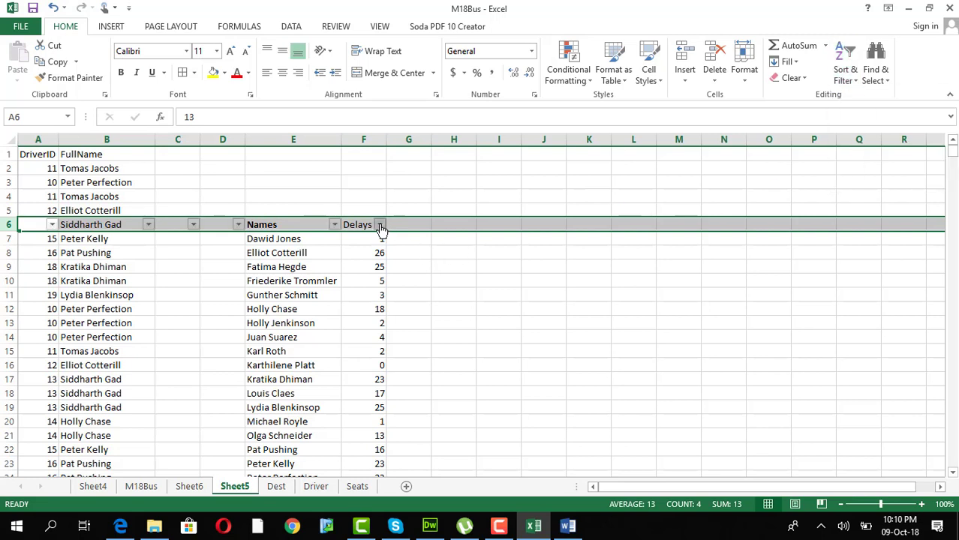
click(380, 225)
mouse_move(324, 315)
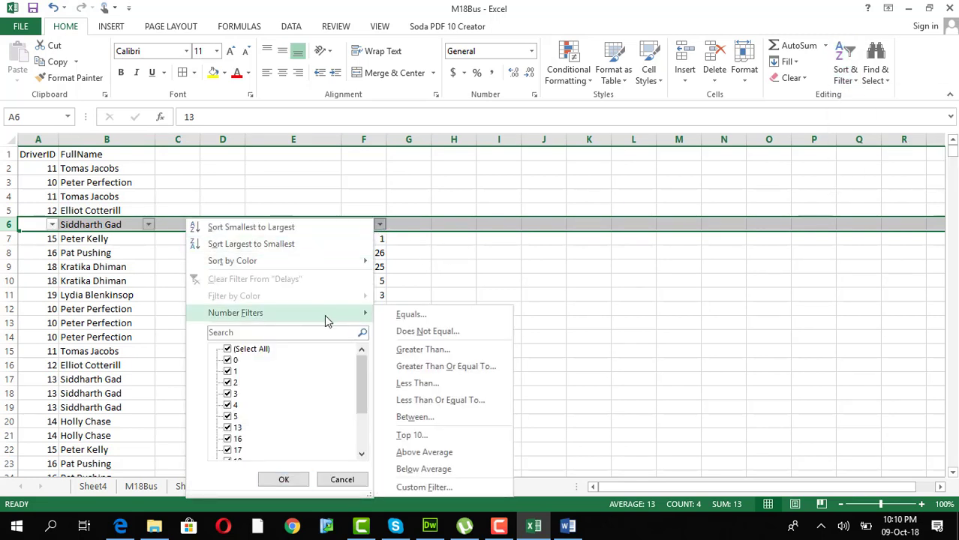
click(423, 350)
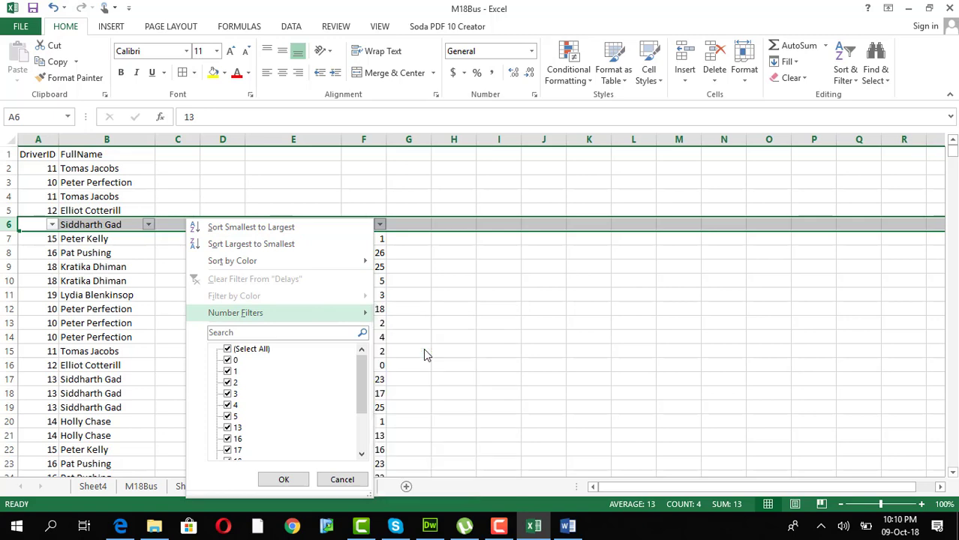
text(1)
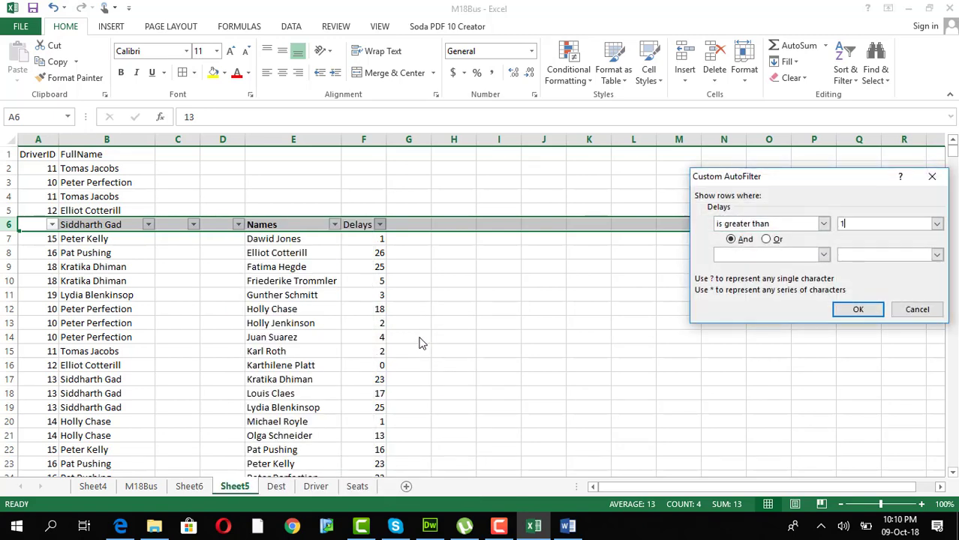
click(855, 310)
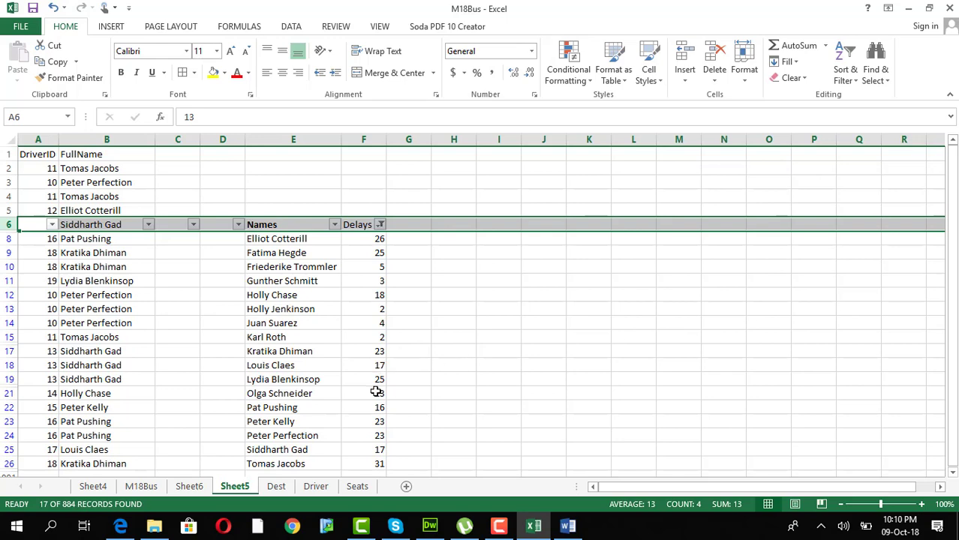
Step: Read the exam paper's report requirements on file format, sort order, title layout and closing text, and return to the workbook
click(121, 526)
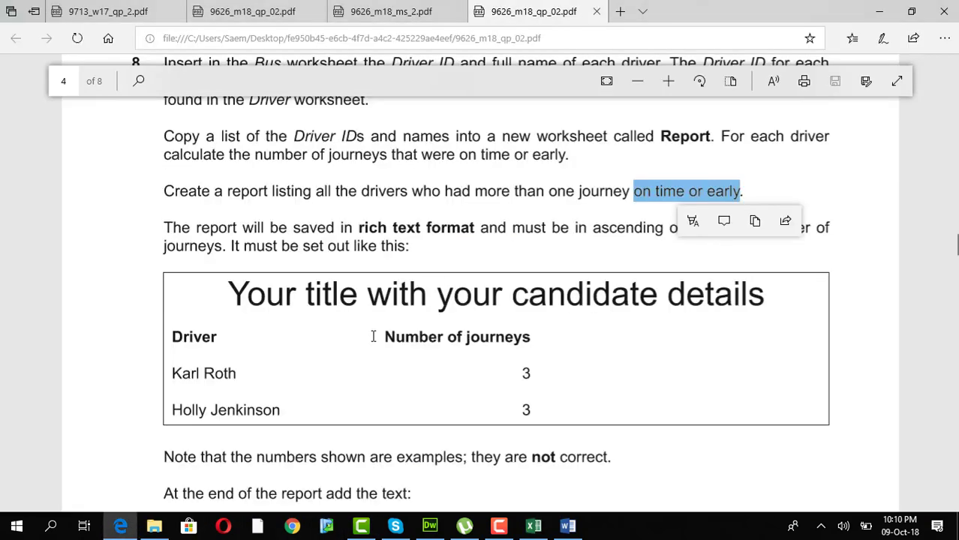
click(273, 193)
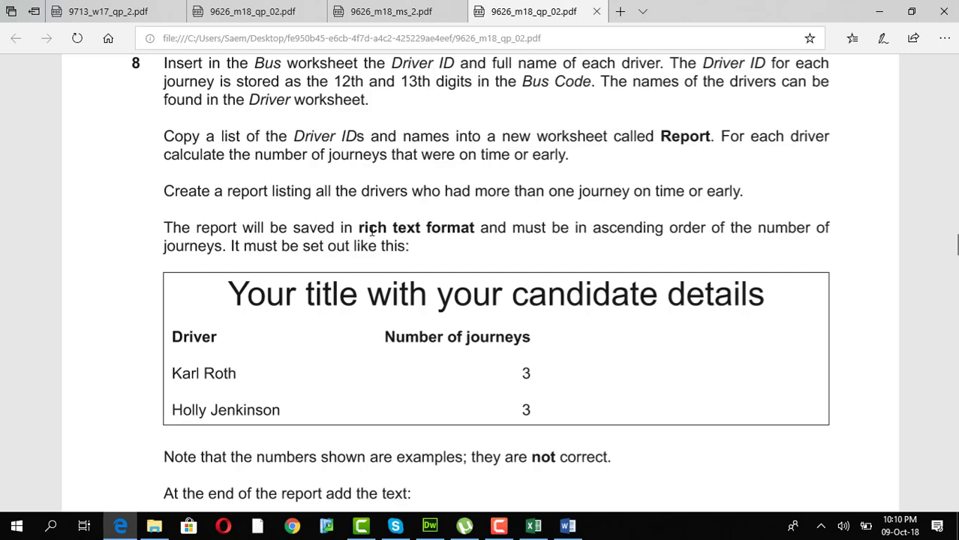
drag(384, 229, 476, 229)
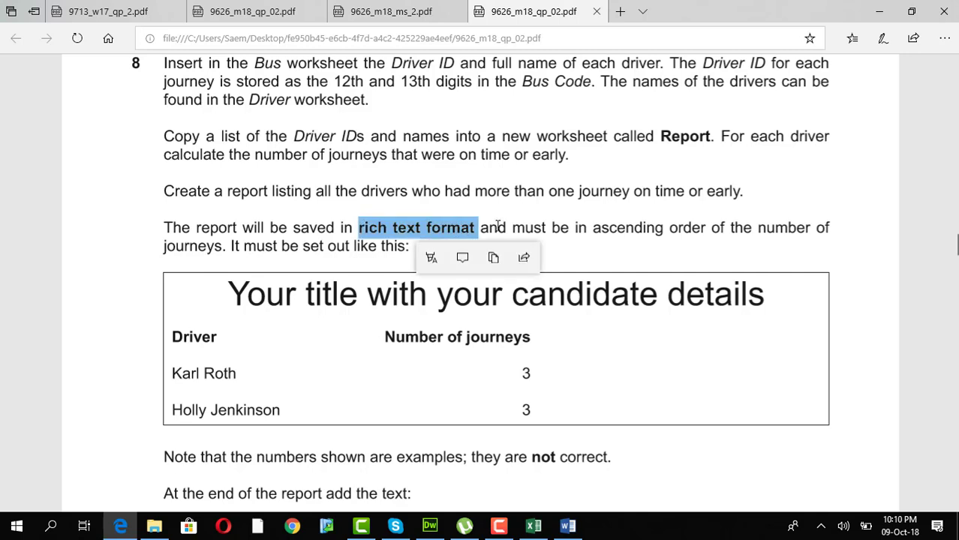
click(536, 233)
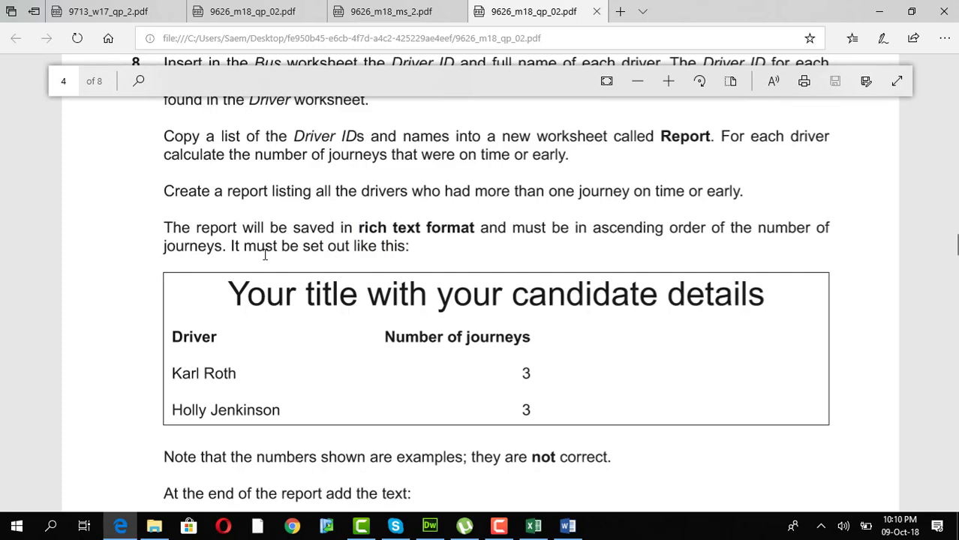
scroll(265, 255, down, 2)
drag(236, 233, 746, 229)
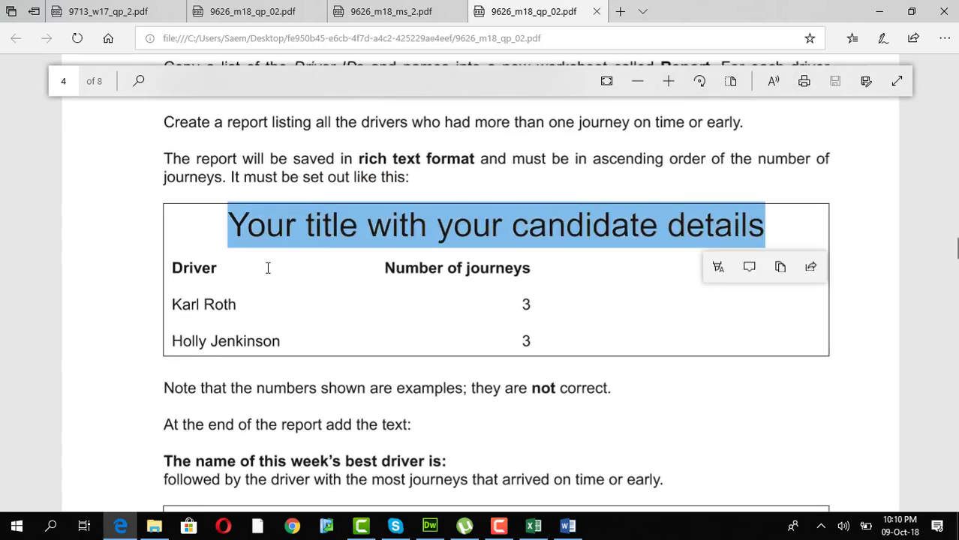
scroll(465, 342, down, 4)
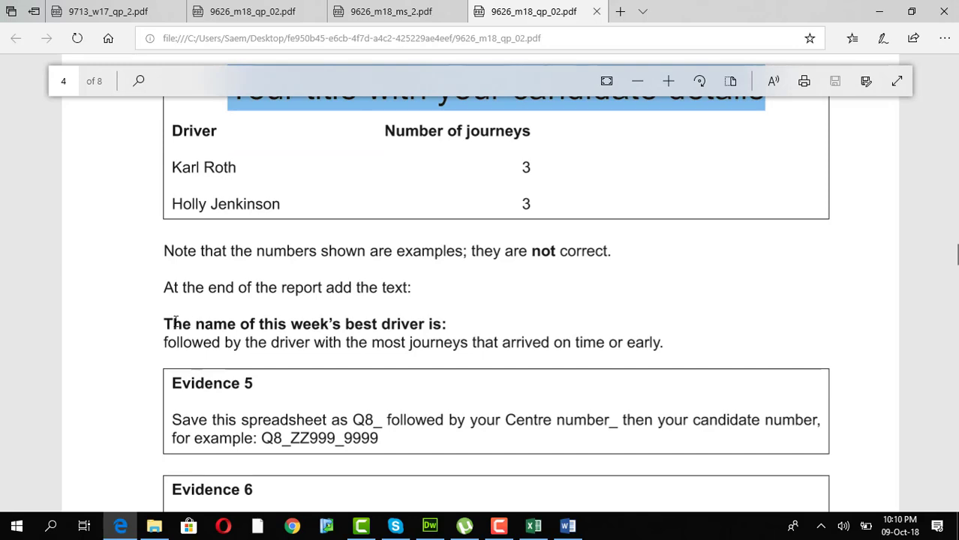
scroll(199, 321, down, 2)
key(alt+Tab)
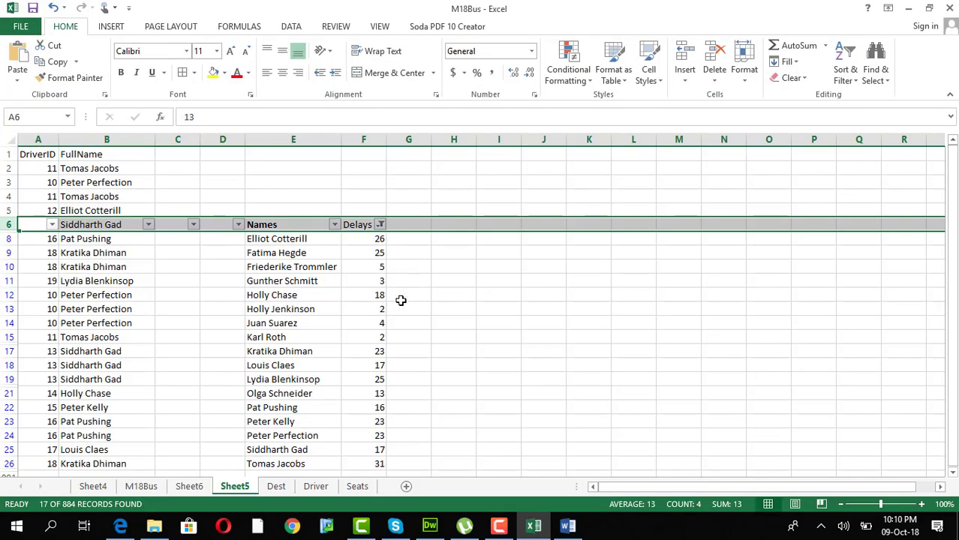
Step: Copy the filtered Names and Delays columns with their headers from Sheet5 and paste them into a new blank Word document
click(365, 280)
drag(276, 225, 370, 199)
key(ctrl+c)
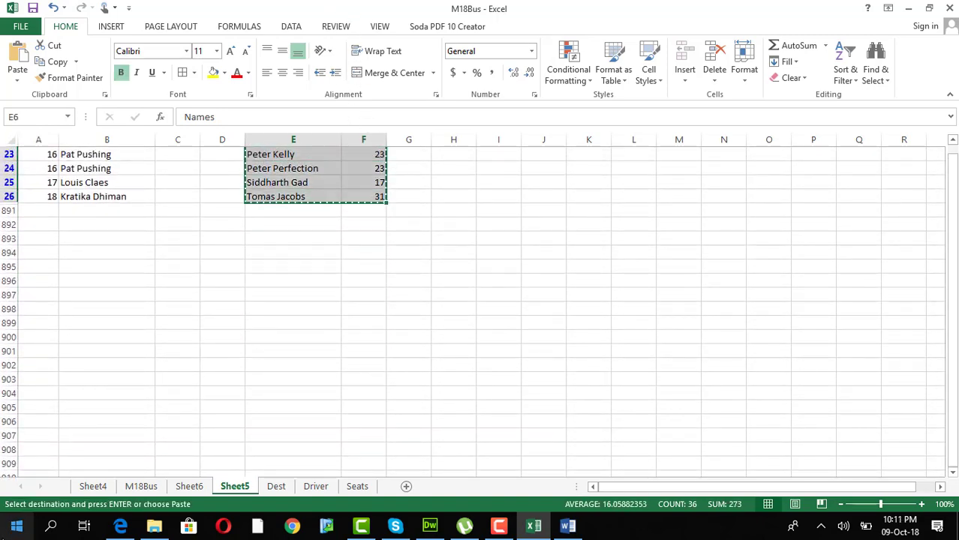
click(17, 526)
click(564, 527)
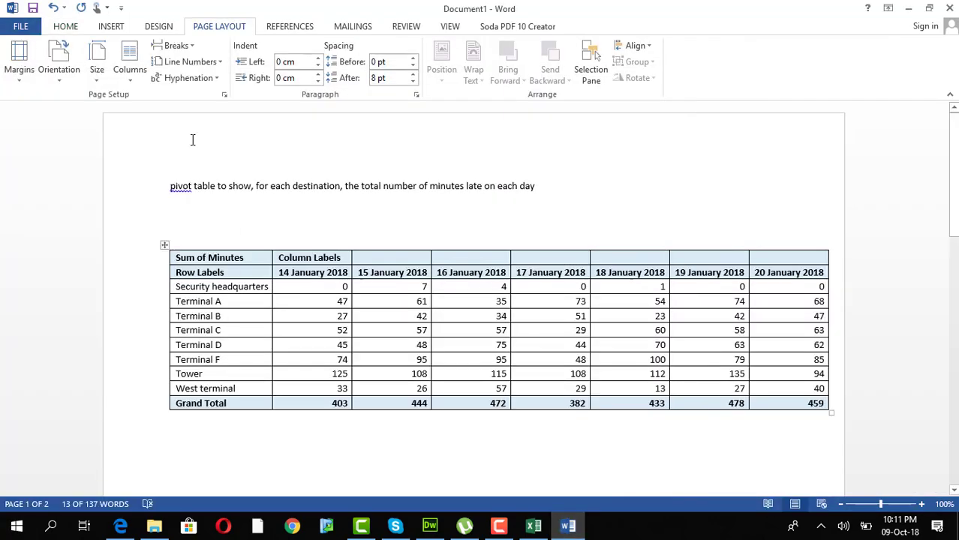
click(20, 27)
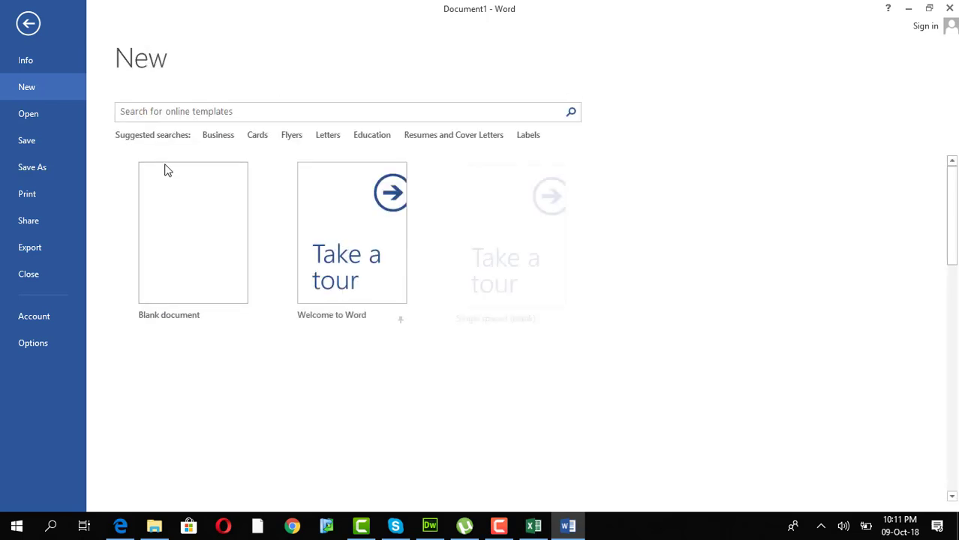
key(Escape)
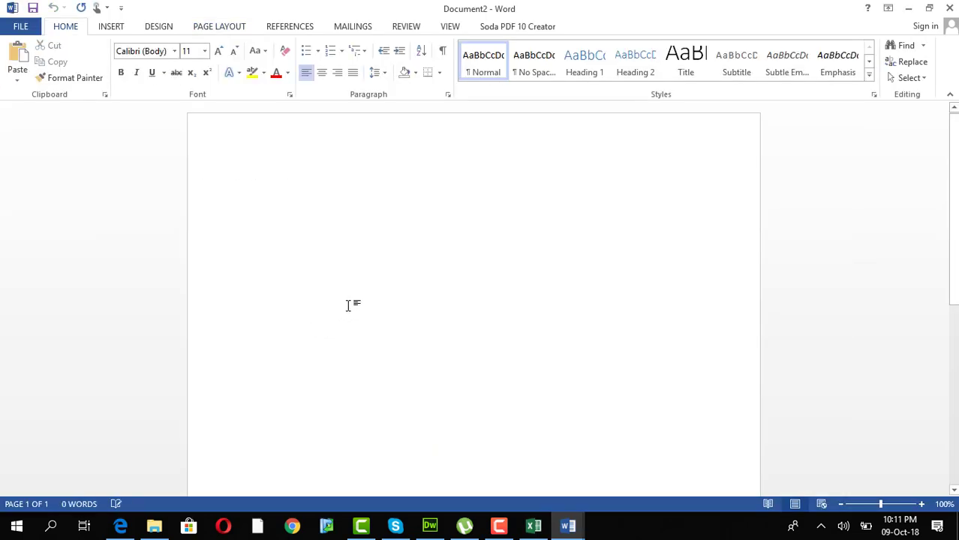
key(ctrl+v)
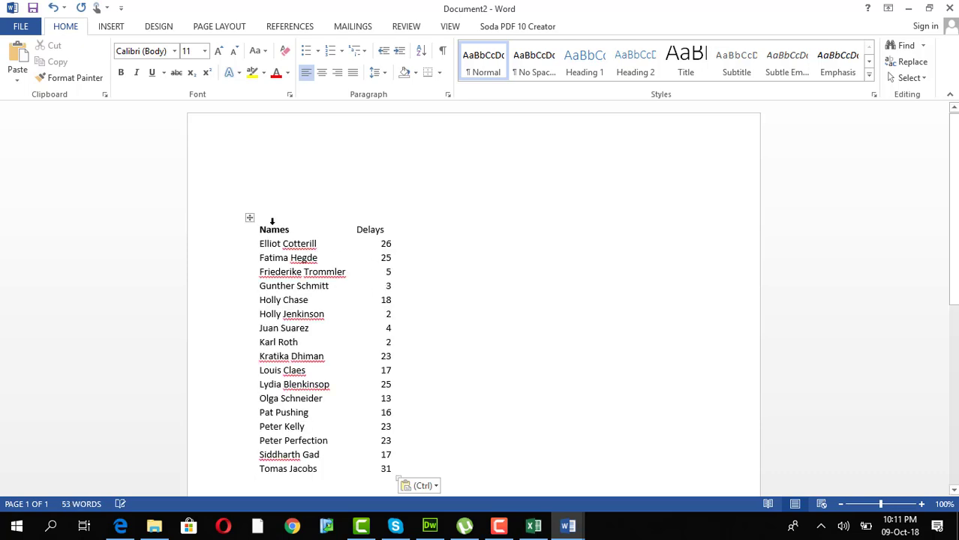
Step: Apply the bordered grid table style to the whole pasted driver table
click(250, 218)
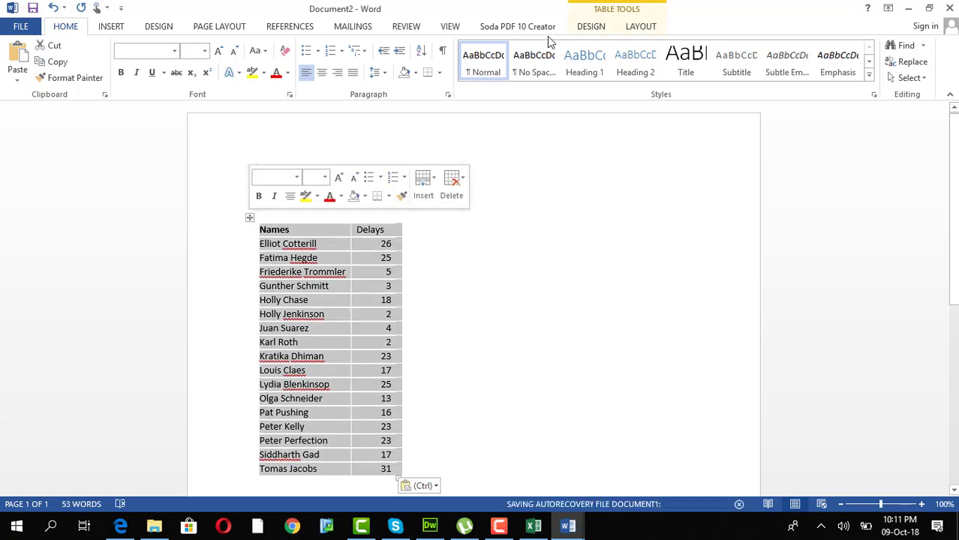
click(591, 26)
click(184, 68)
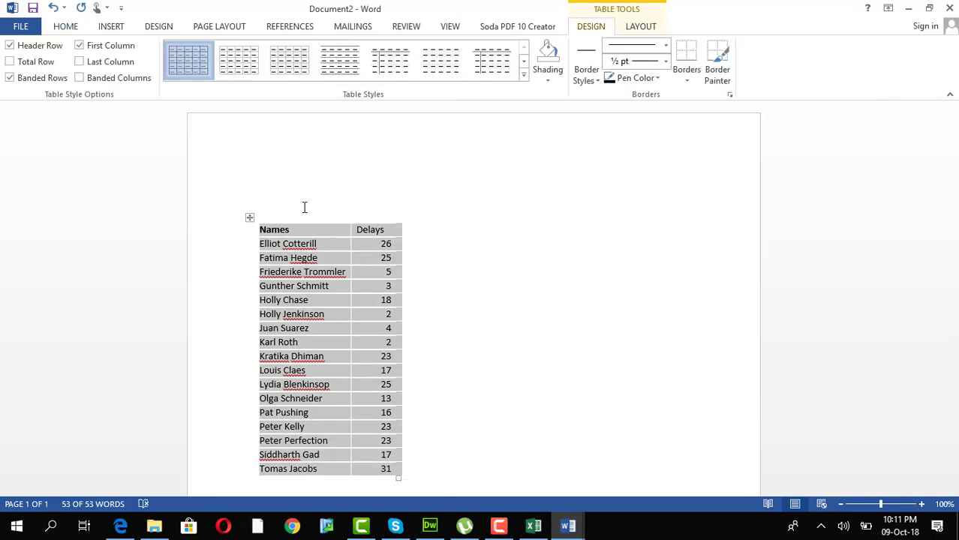
Step: Check the required order in the exam paper and sort the driver rows by Delays as numbers in ascending order, excluding the headings
click(380, 237)
drag(380, 238, 384, 475)
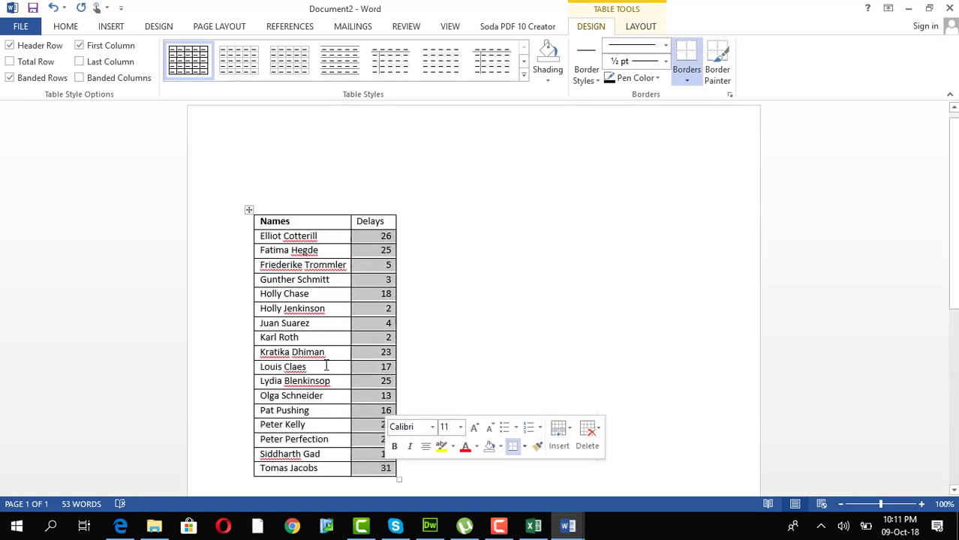
key(alt+Tab)
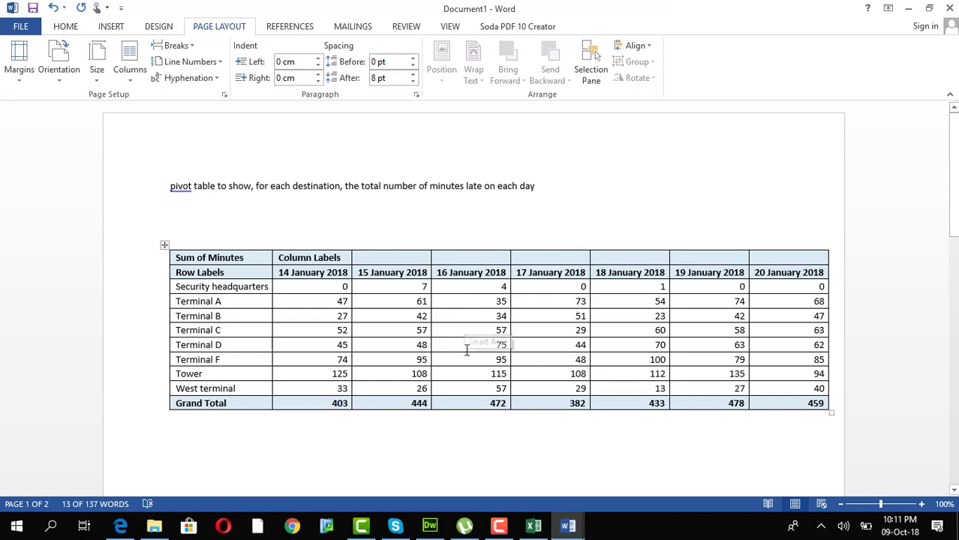
key(alt+Tab)
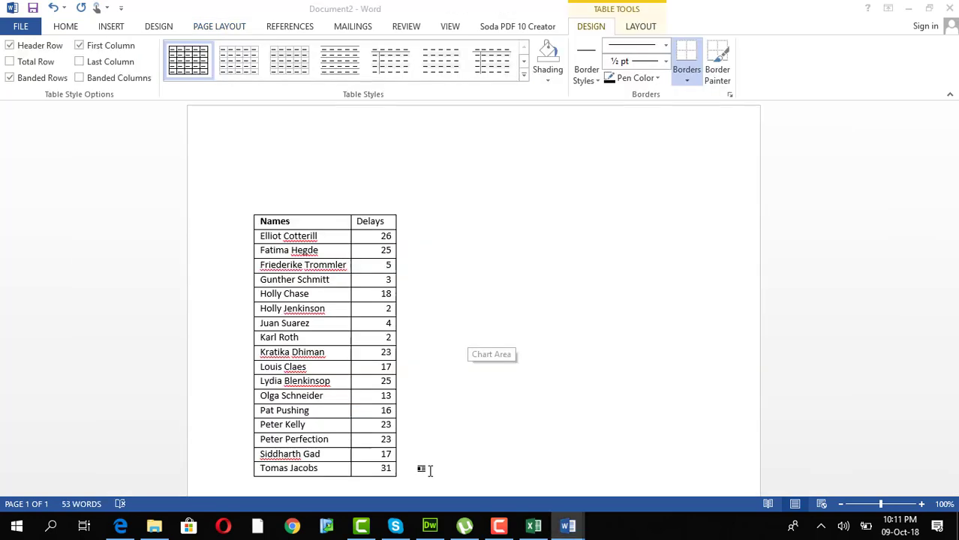
click(120, 527)
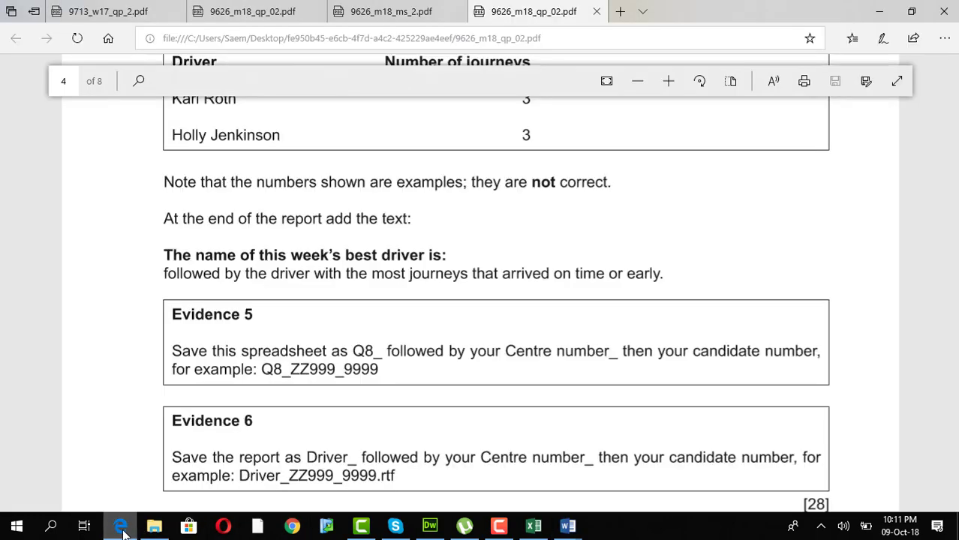
scroll(340, 337, up, 5)
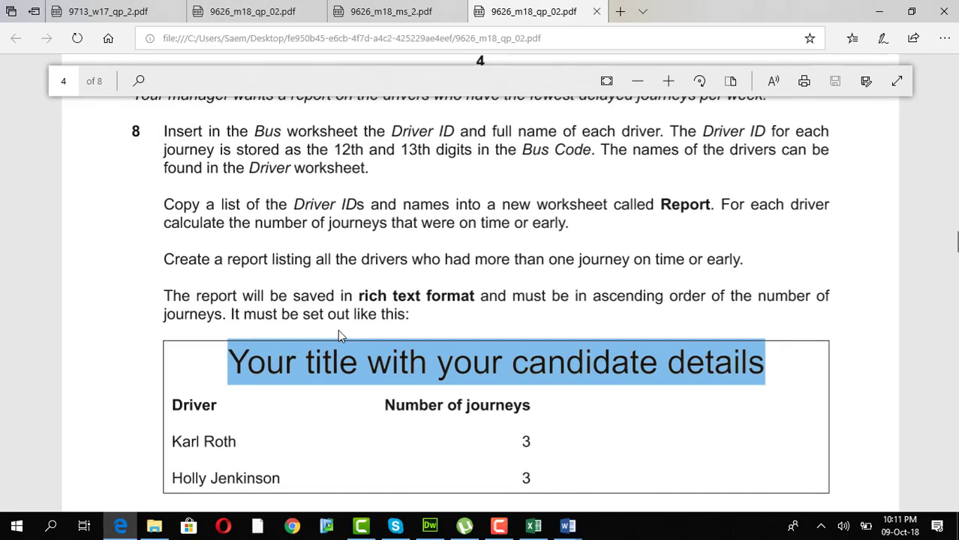
key(alt+Tab)
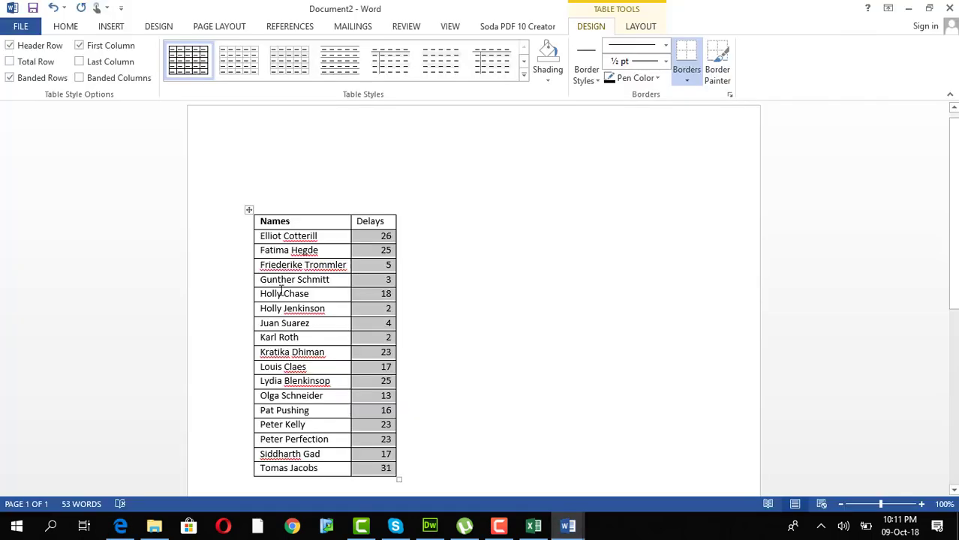
click(66, 27)
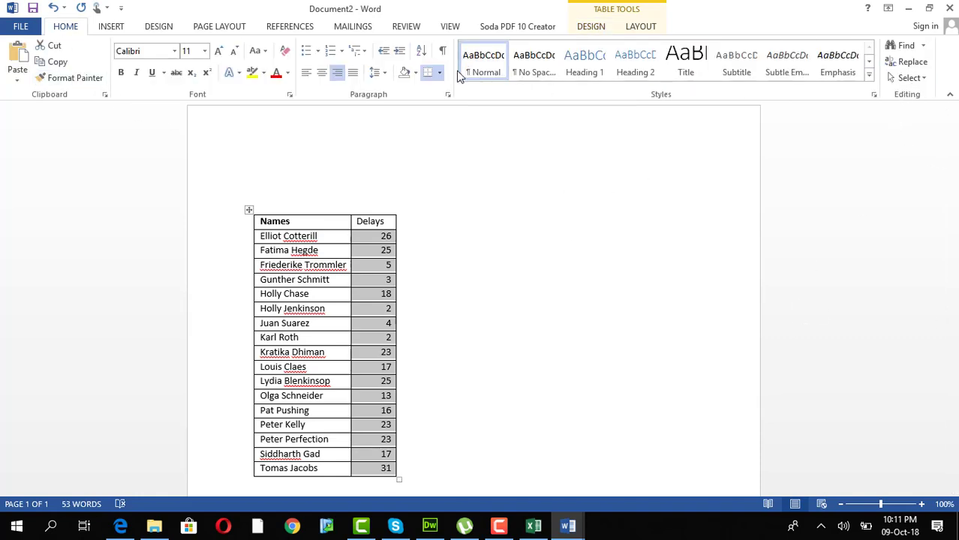
click(421, 51)
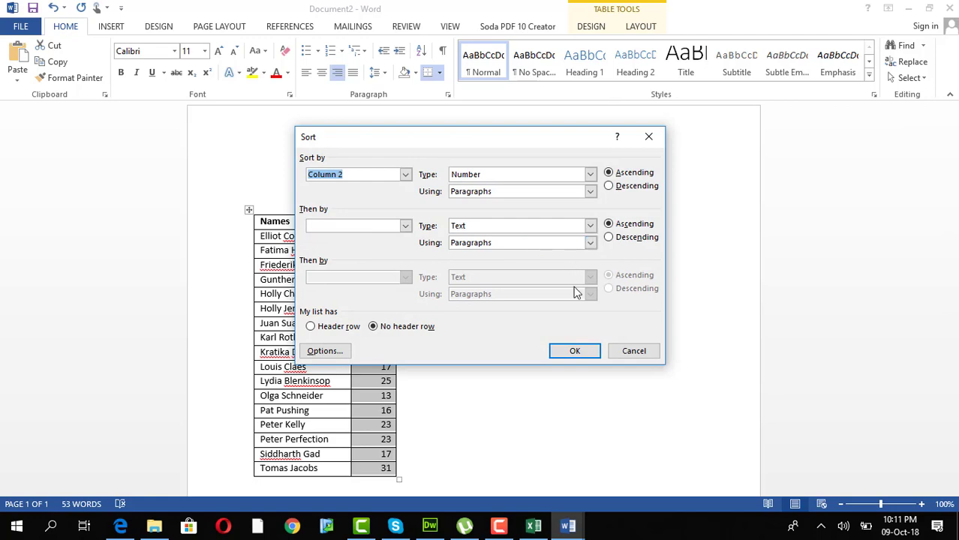
click(575, 351)
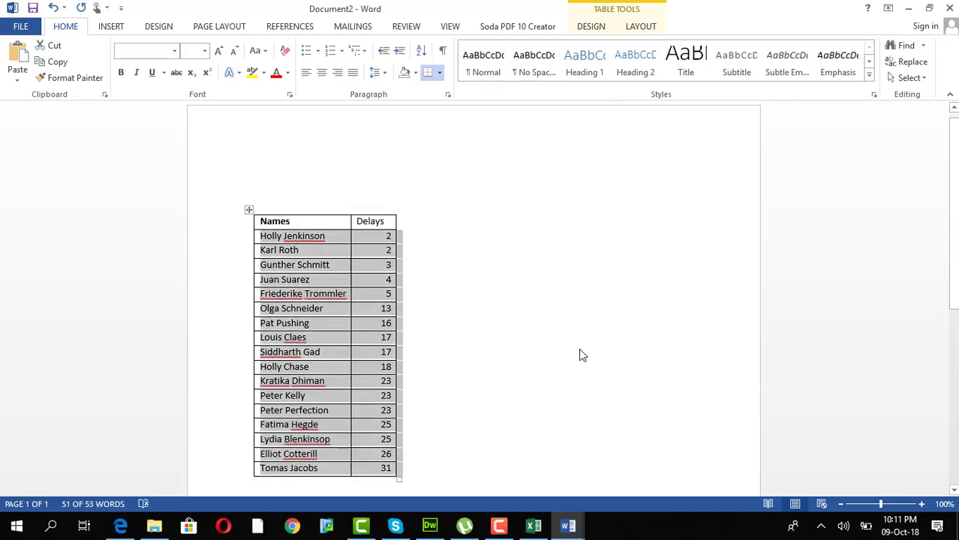
Step: Paste the title "Your title with your candidate details" from the exam paper above the driver table in the Word report
key(alt+Tab)
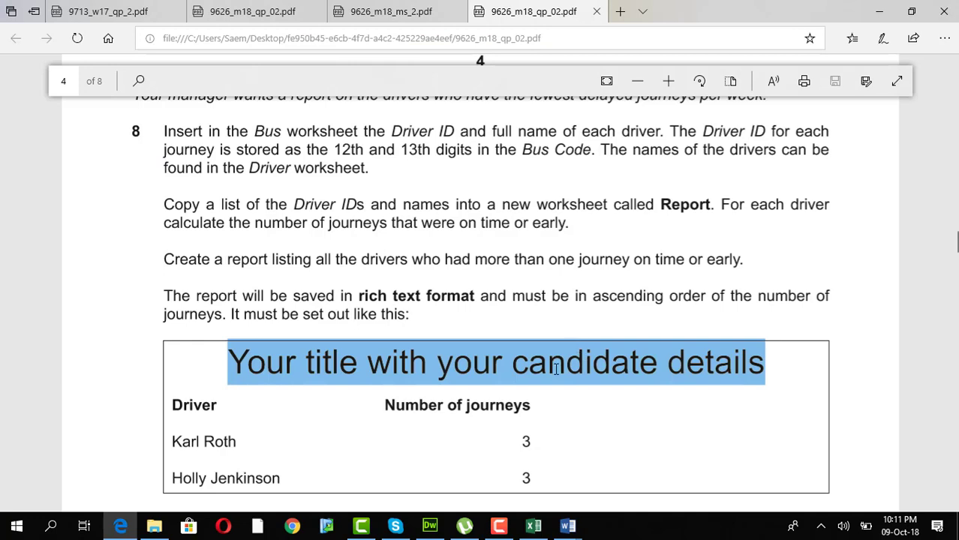
scroll(556, 368, down, 1)
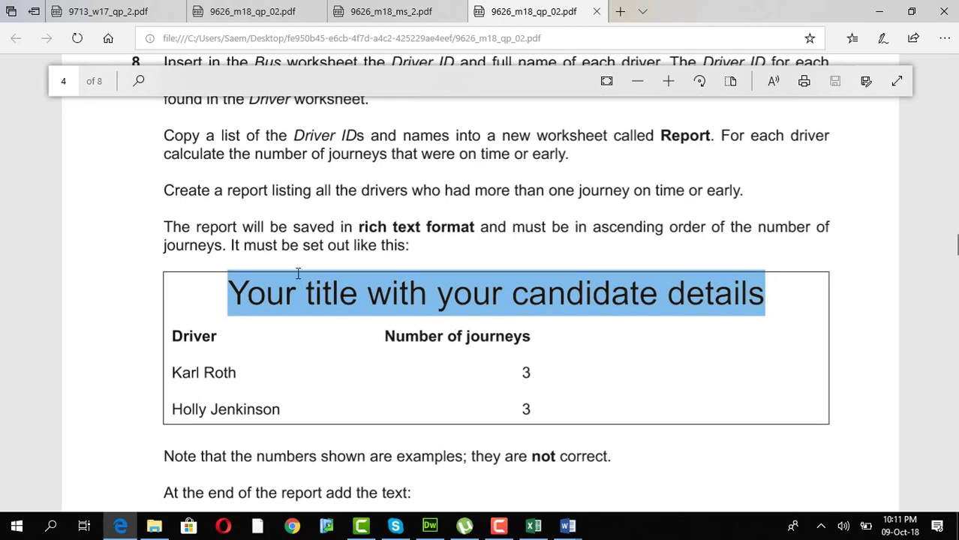
key(alt+Tab)
click(283, 171)
key(ctrl+v)
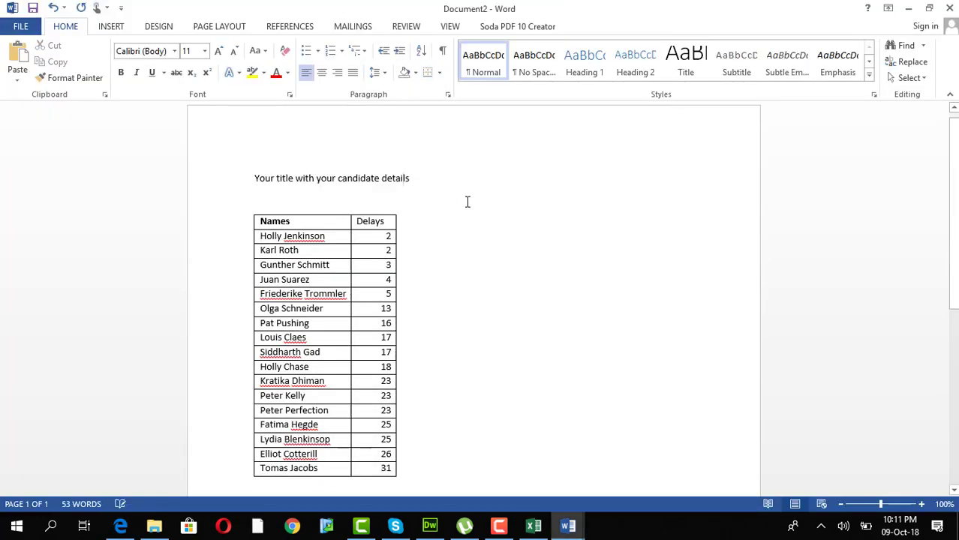
Step: Copy the closing text "The name of this week's best driver is:" from the exam paper and paste it below the driver table in the Word report
key(alt+Tab)
scroll(517, 264, down, 3)
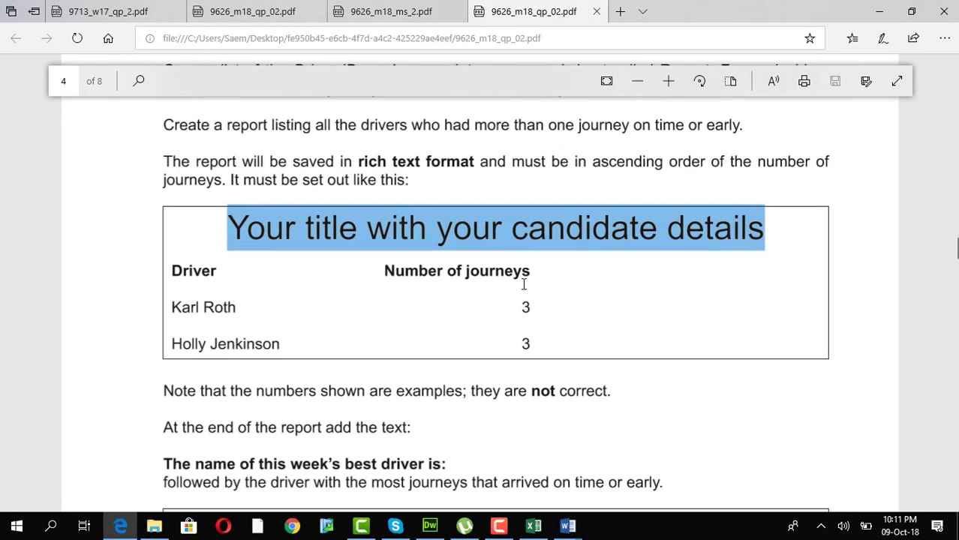
scroll(306, 285, down, 1)
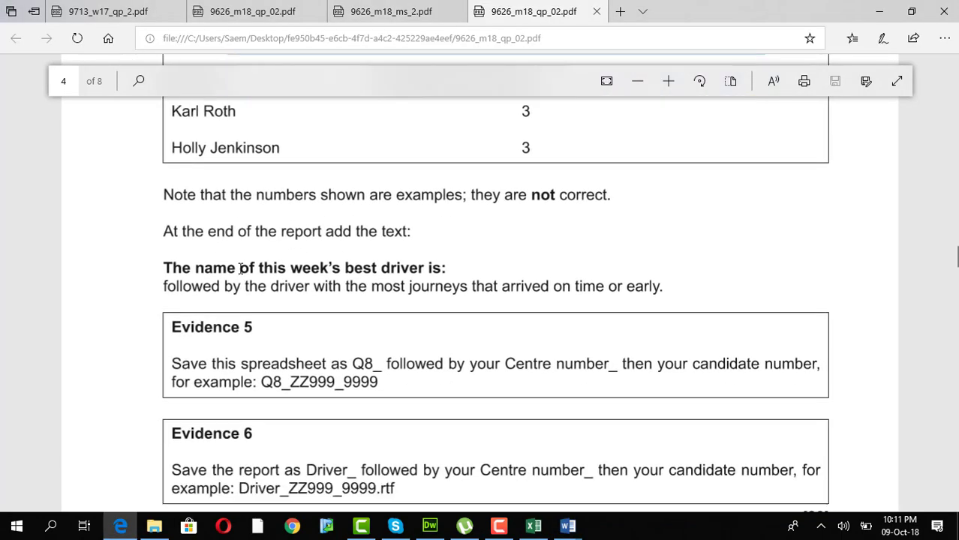
drag(163, 254, 448, 254)
key(ctrl+c)
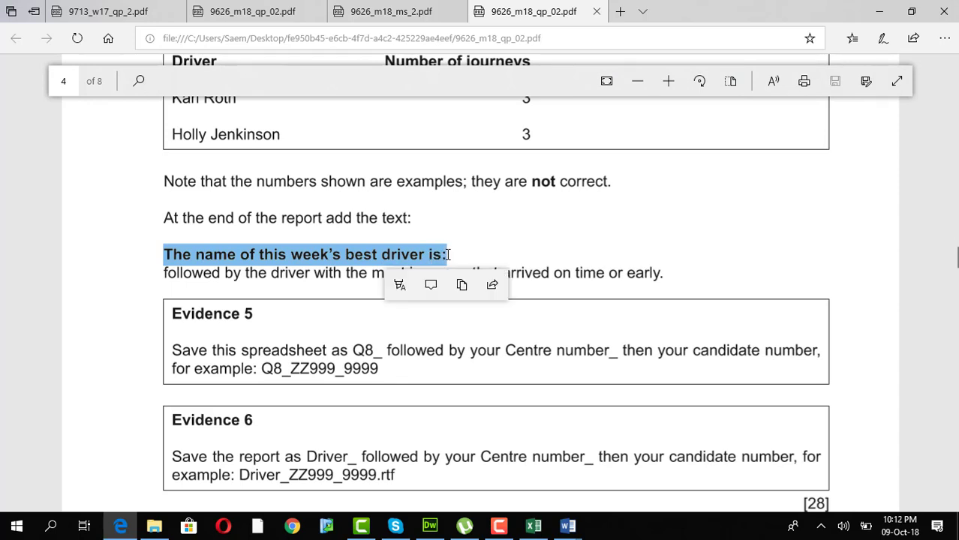
click(298, 273)
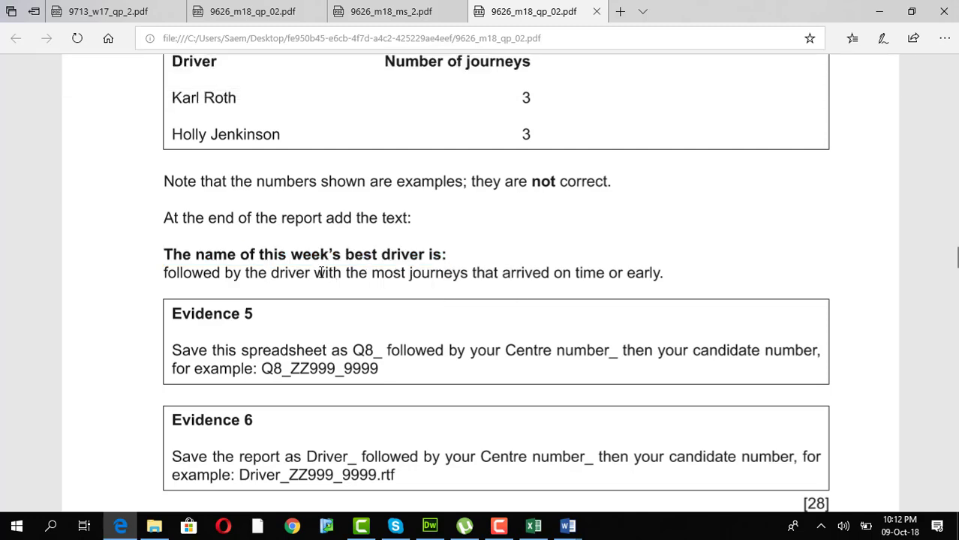
key(alt+Tab)
key(ctrl+End)
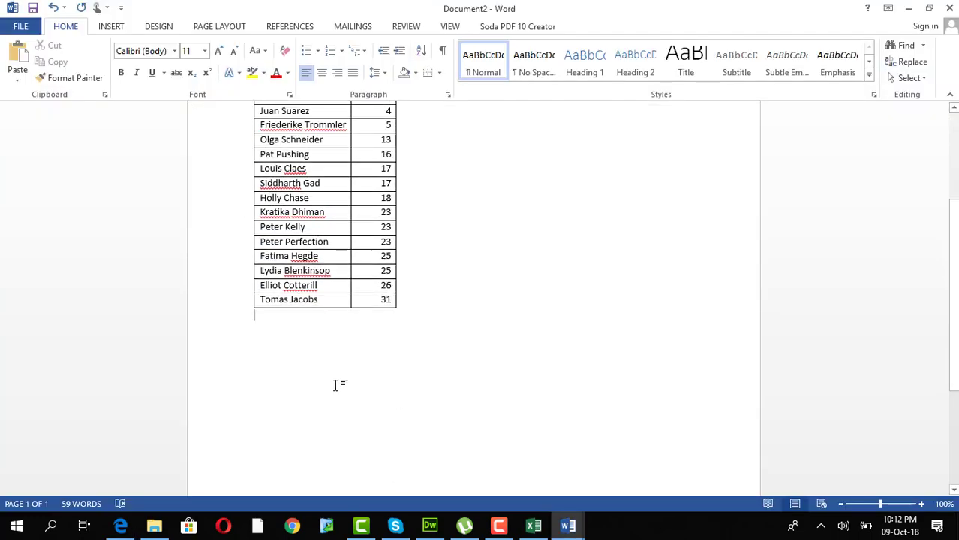
key(ctrl+v)
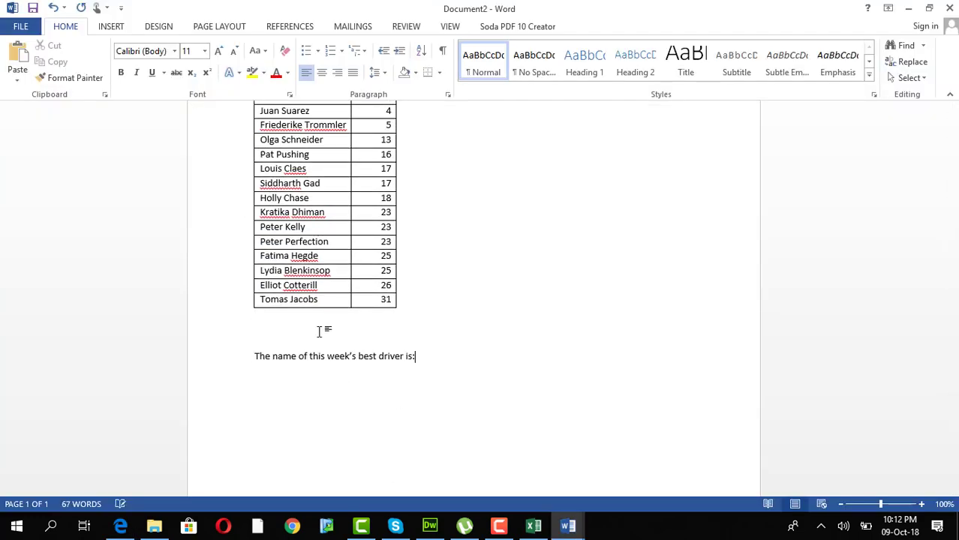
Step: Check the closing-line instruction in the exam paper and add the name from the table's last row after the report's closing text
key(alt+Tab)
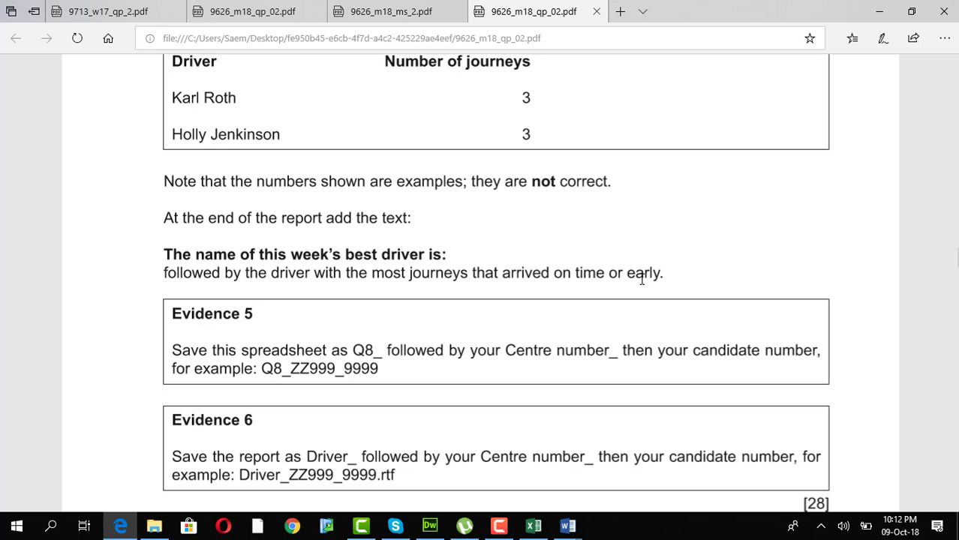
scroll(641, 279, up, 1)
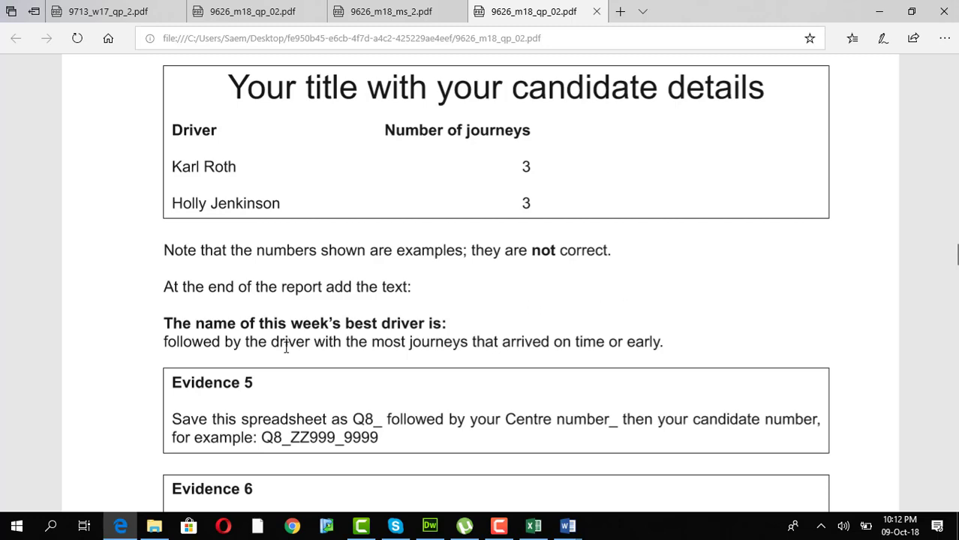
key(alt+Tab)
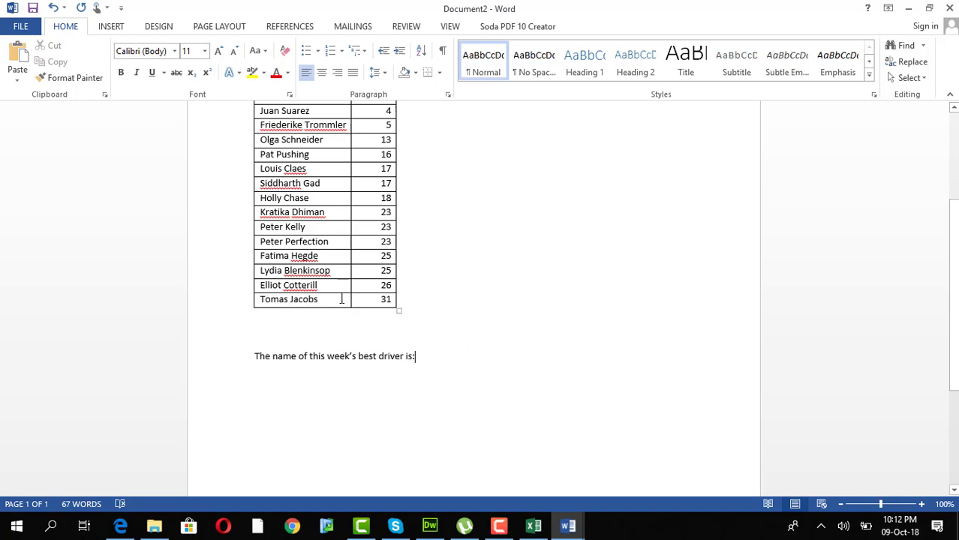
click(326, 299)
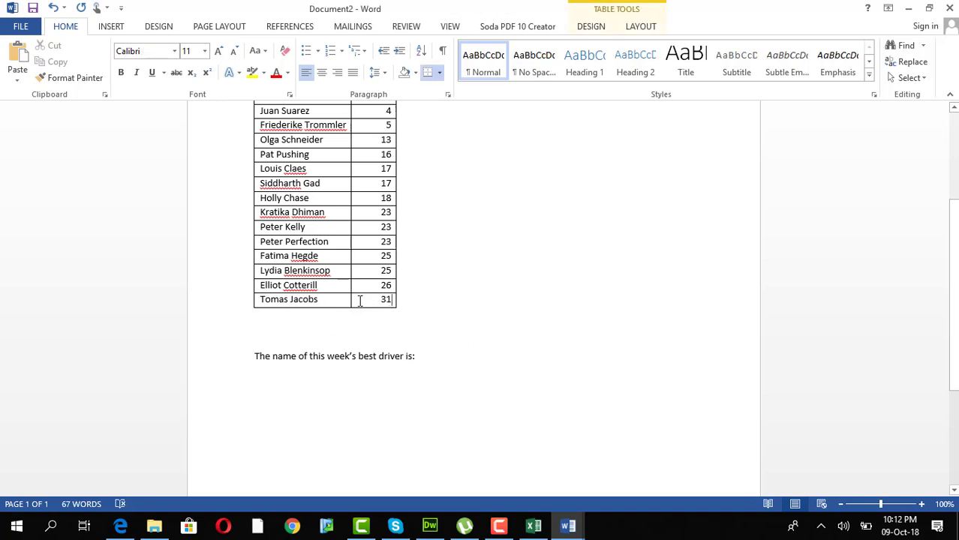
drag(359, 299, 279, 300)
key(ctrl+c)
click(440, 357)
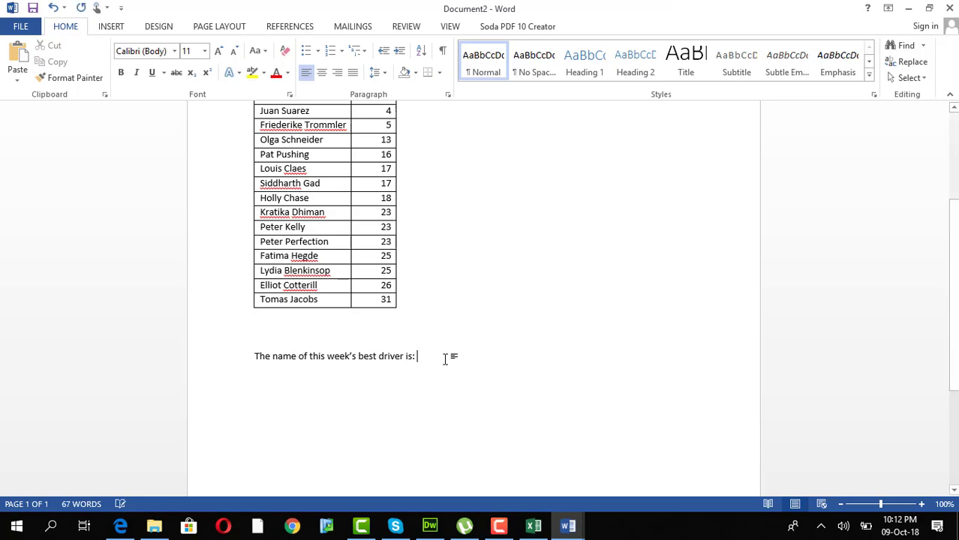
key(ctrl+v)
Step: Check the exam paper's saving instructions and look up the Rich Text Format file type among the Word report's save options
key(alt+Tab)
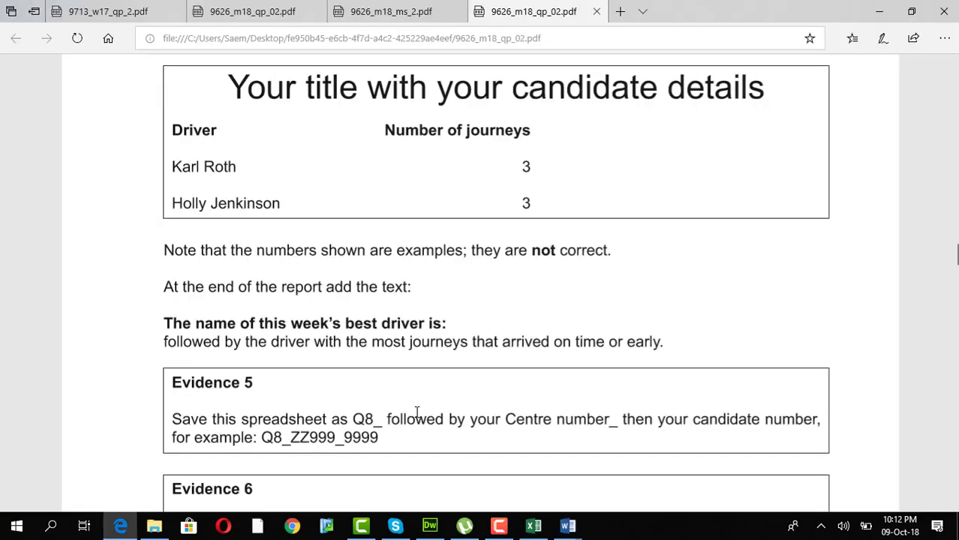
scroll(418, 412, down, 2)
scroll(418, 412, down, 2)
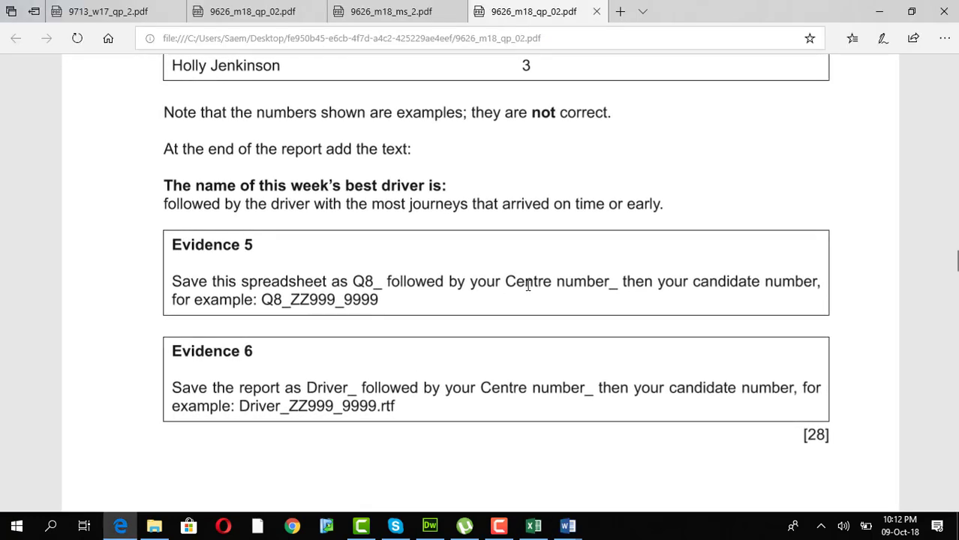
key(alt+Tab)
click(20, 26)
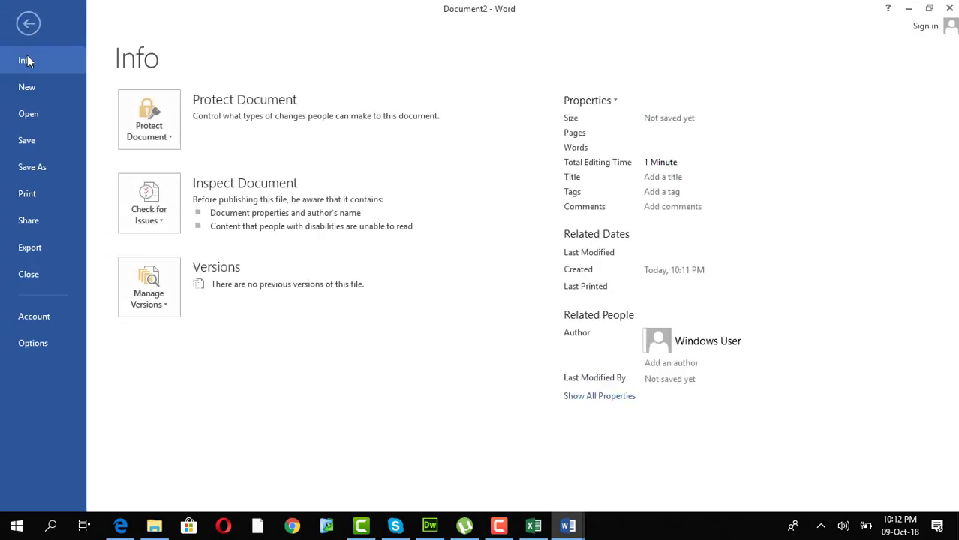
click(57, 167)
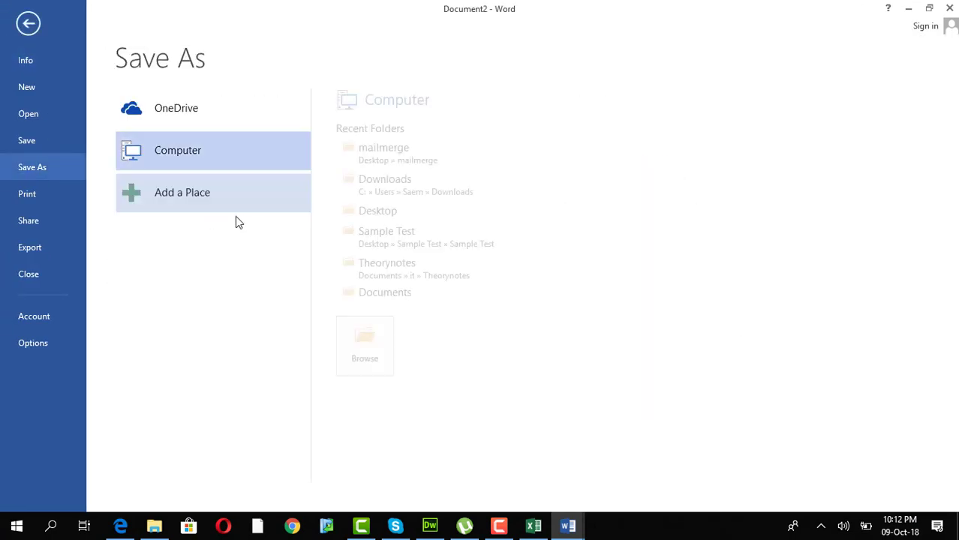
click(365, 343)
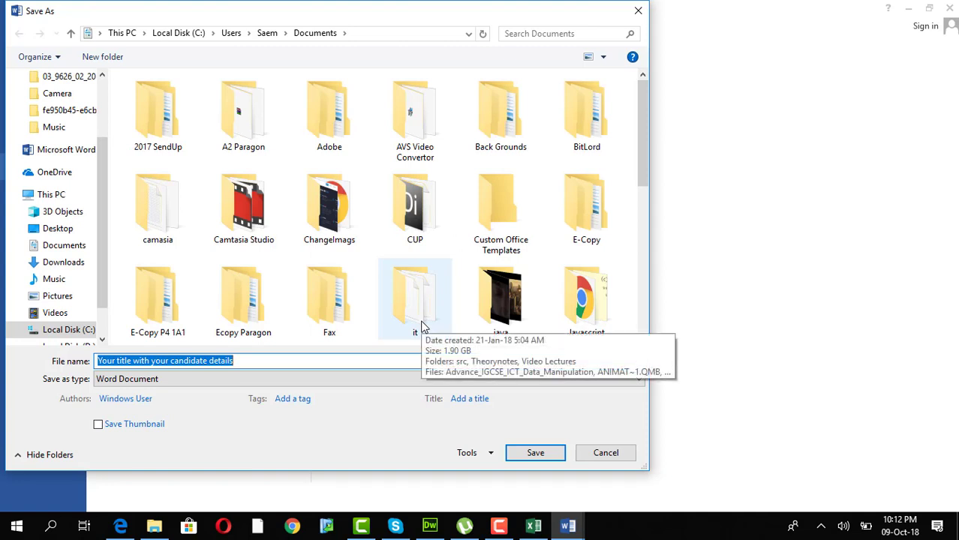
click(265, 381)
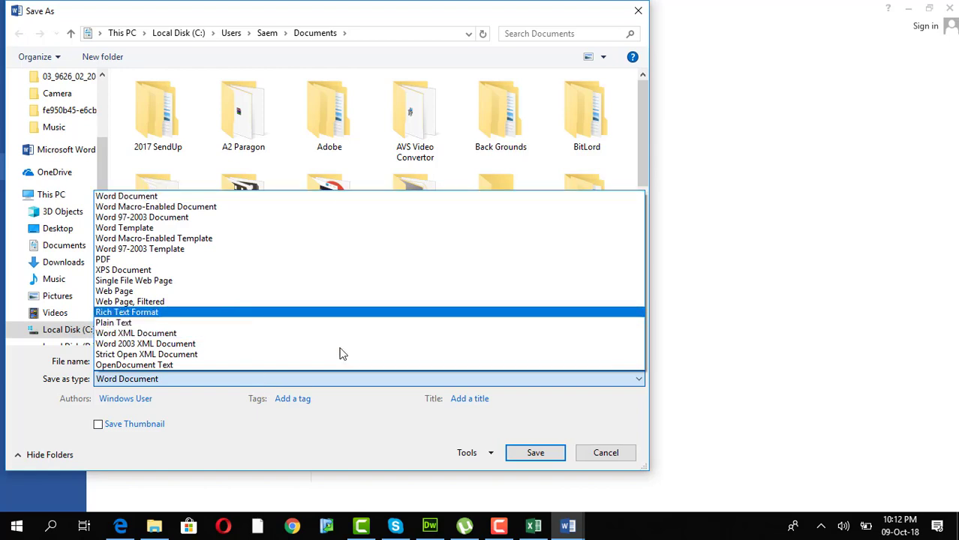
click(588, 456)
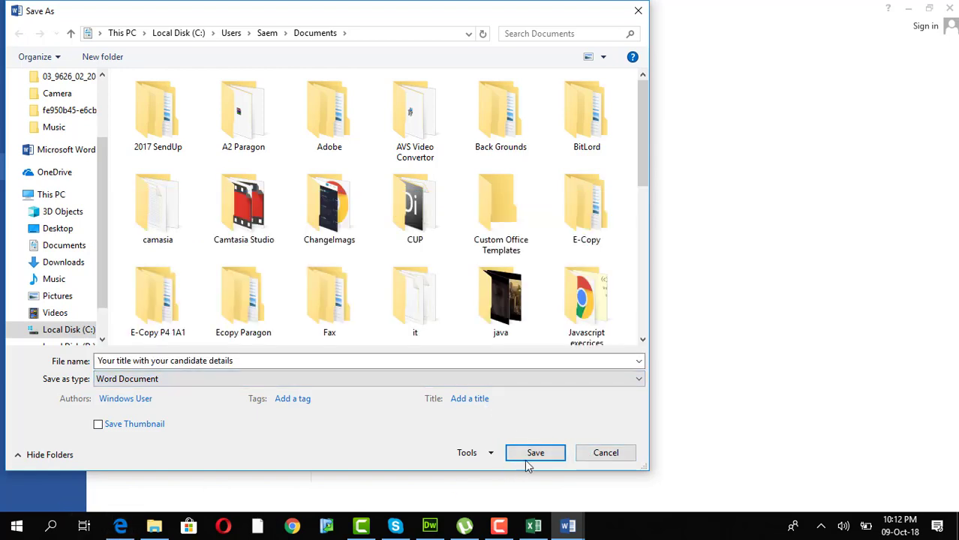
click(604, 452)
Step: Review the report requirements in the exam paper and read question 9 about the IF and RANDBETWEEN formula
click(124, 528)
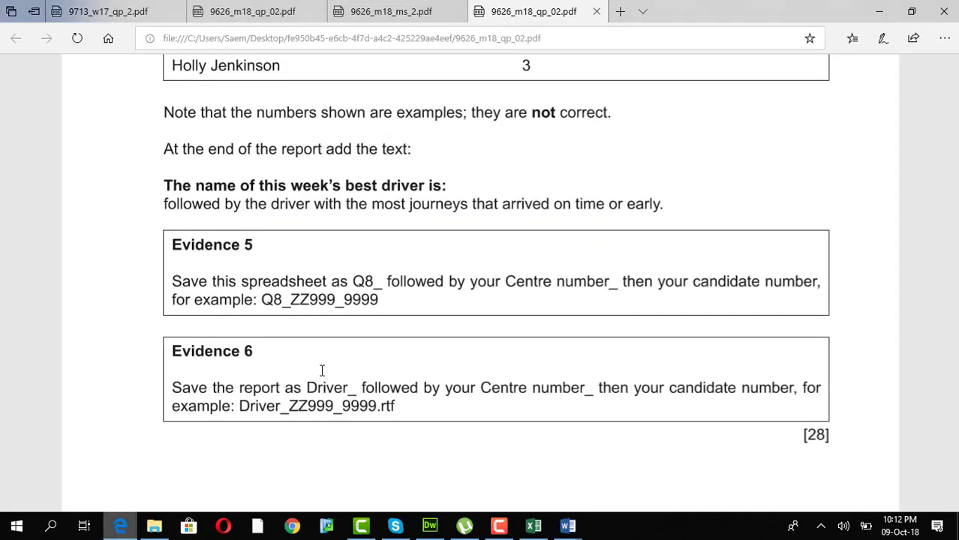
scroll(417, 330, up, 5)
scroll(418, 330, down, 2)
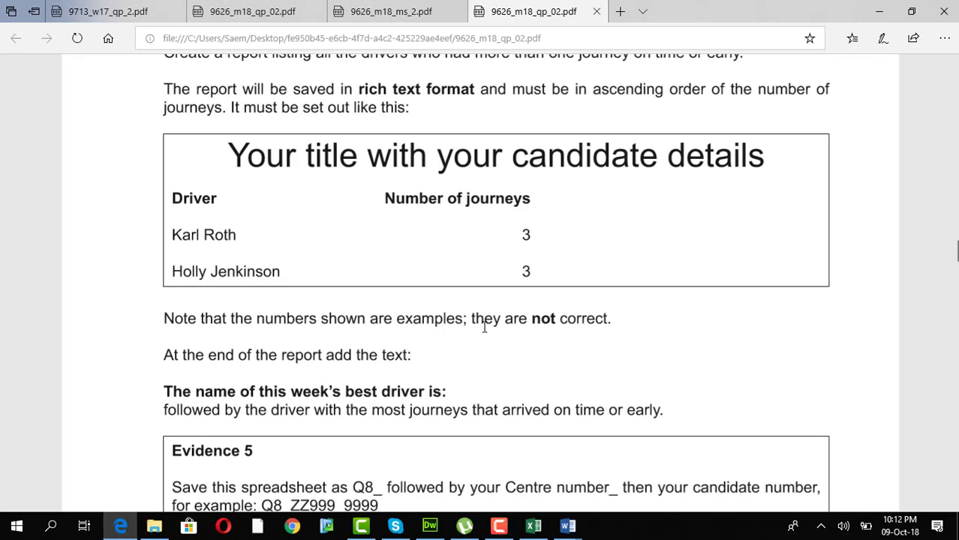
scroll(484, 326, down, 4)
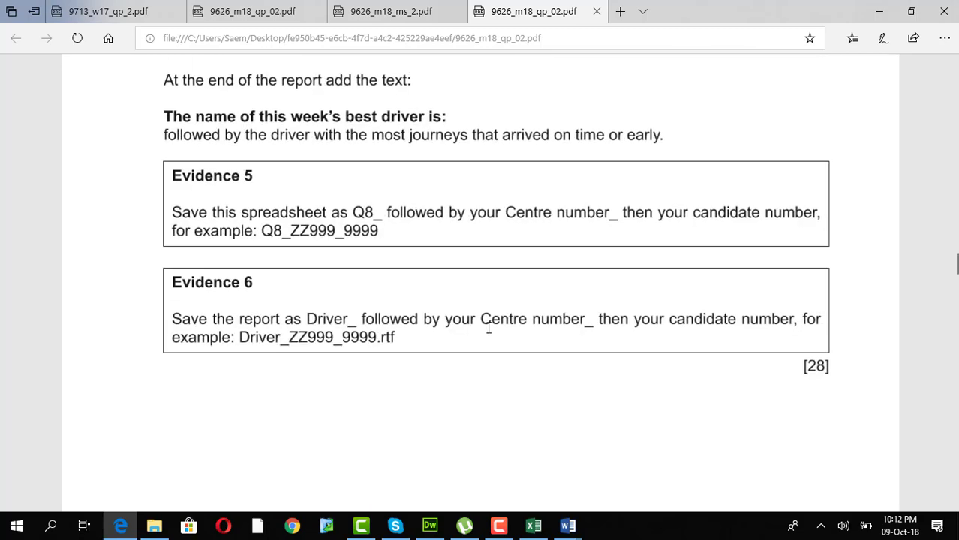
scroll(488, 328, down, 10)
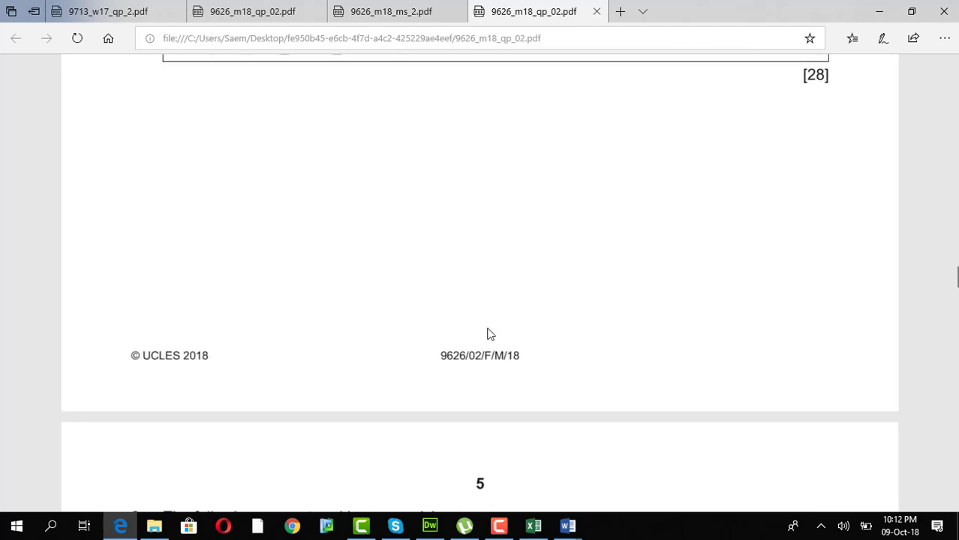
scroll(488, 328, up, 1)
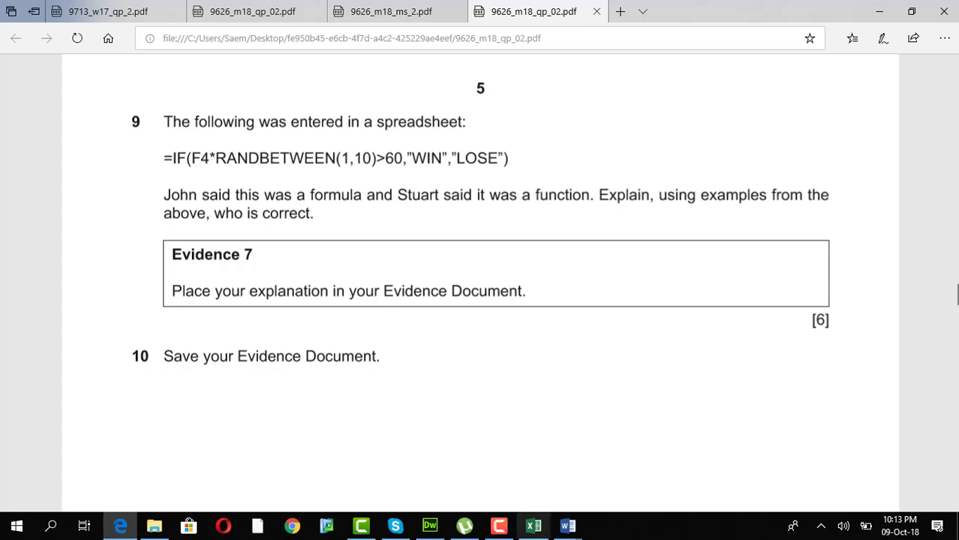
Step: Switch to the M18Bus workbook in Excel and select empty cell J21 on Sheet5
click(533, 527)
click(402, 290)
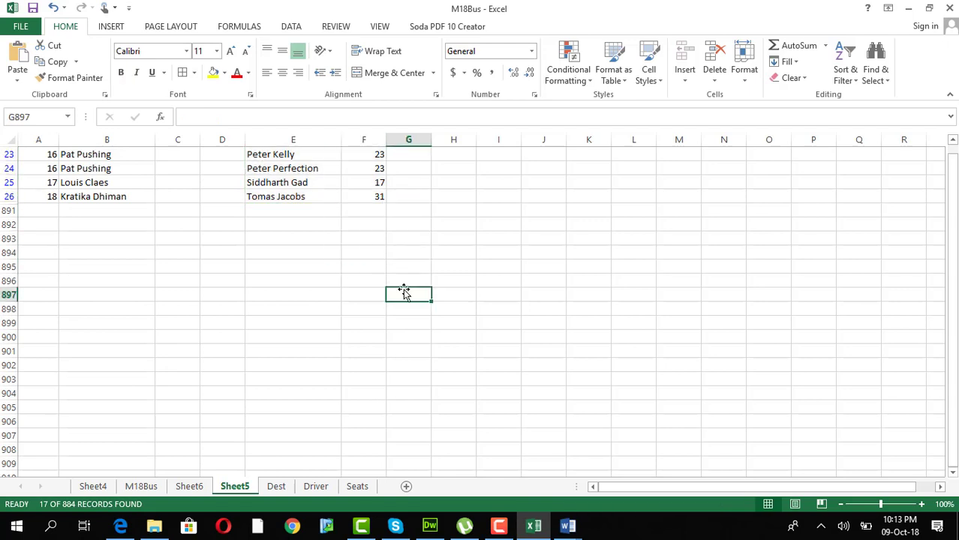
scroll(451, 301, up, 5)
click(534, 299)
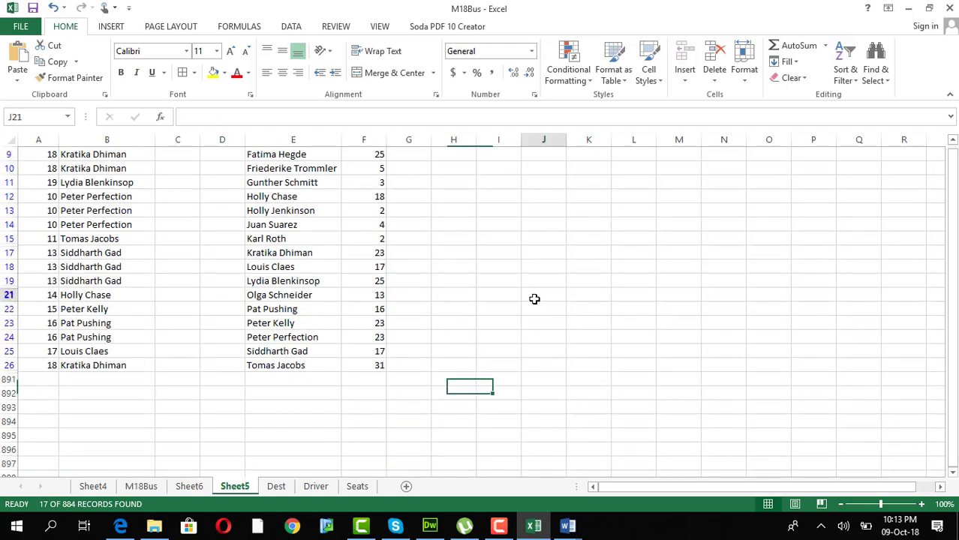
Step: Try to enter a RANDBETWEEN function in cell J21
click(358, 120)
text(=)
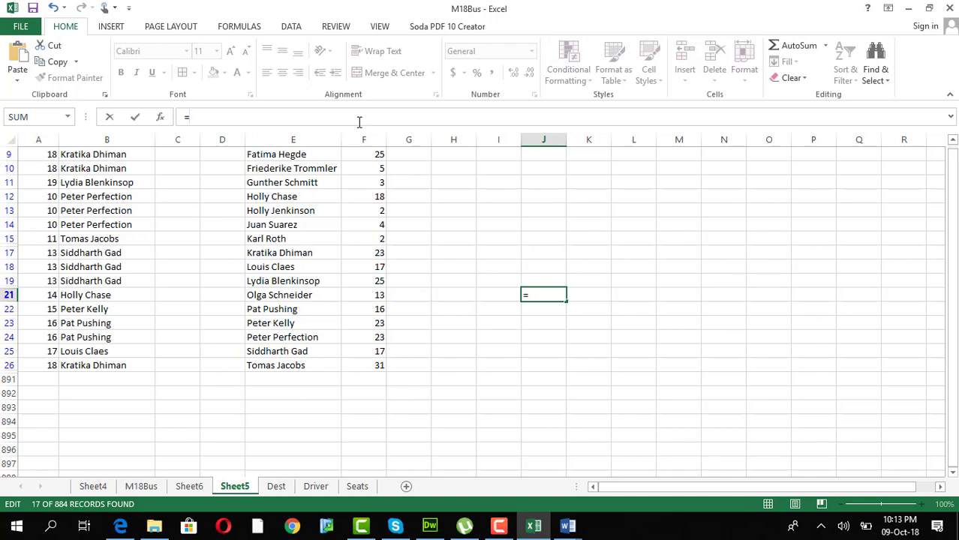
text(rand)
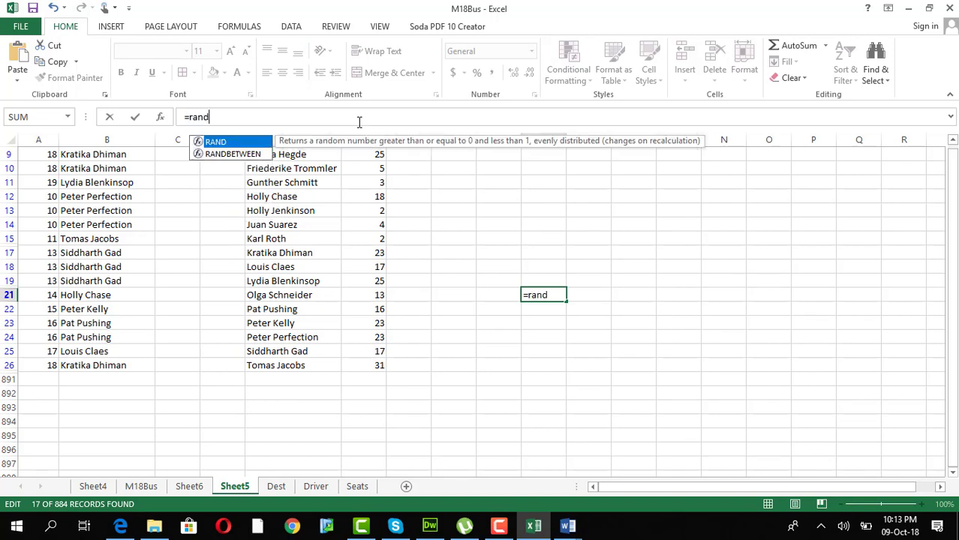
key(Down)
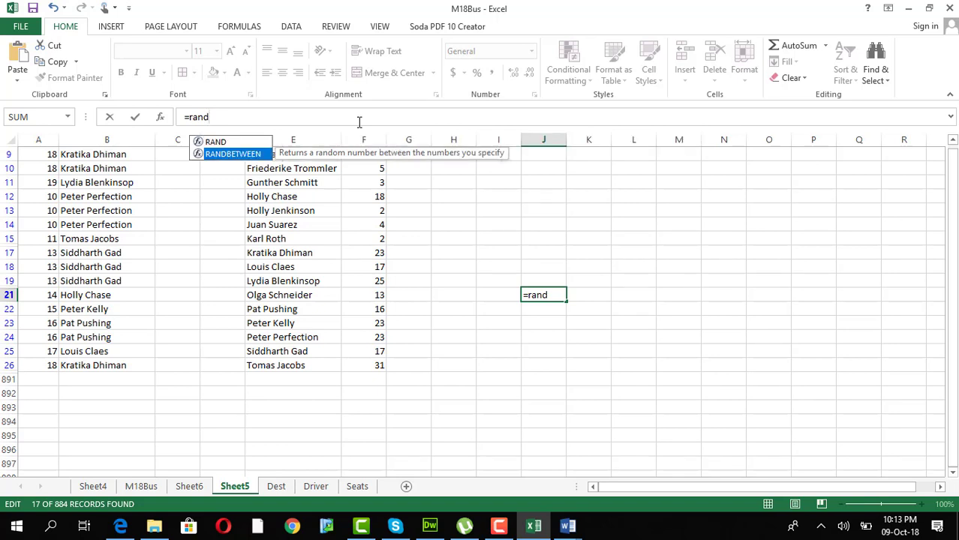
key(Return)
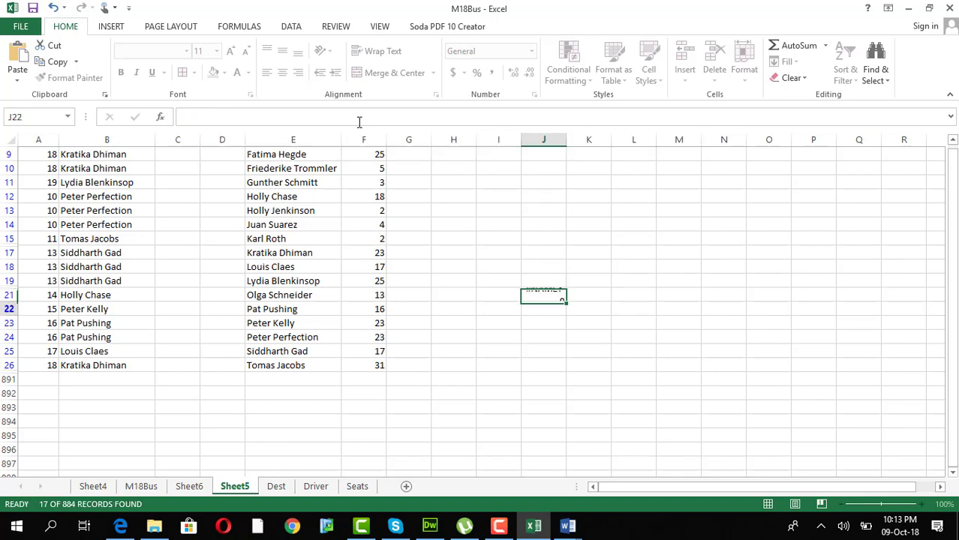
key(Up)
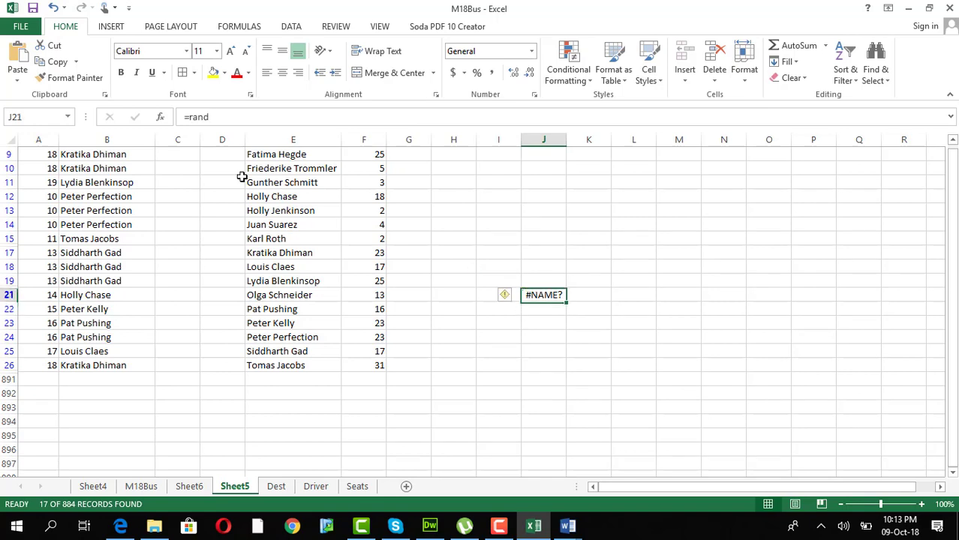
Step: Replace the entry in cell J21 with the function =RANDBETWEEN(2,100)
click(221, 114)
key(BackSpace)
key(BackSpace)
key(BackSpace)
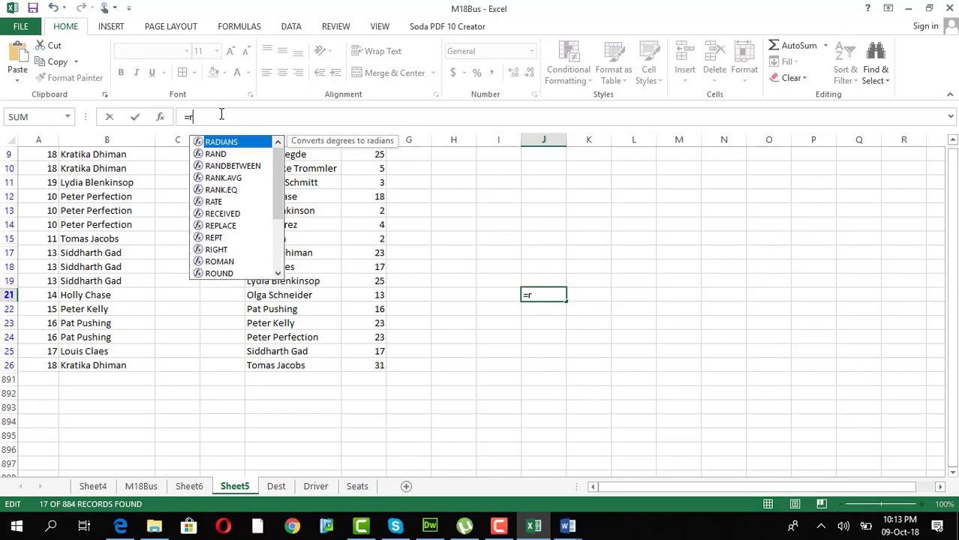
key(BackSpace)
text(rand)
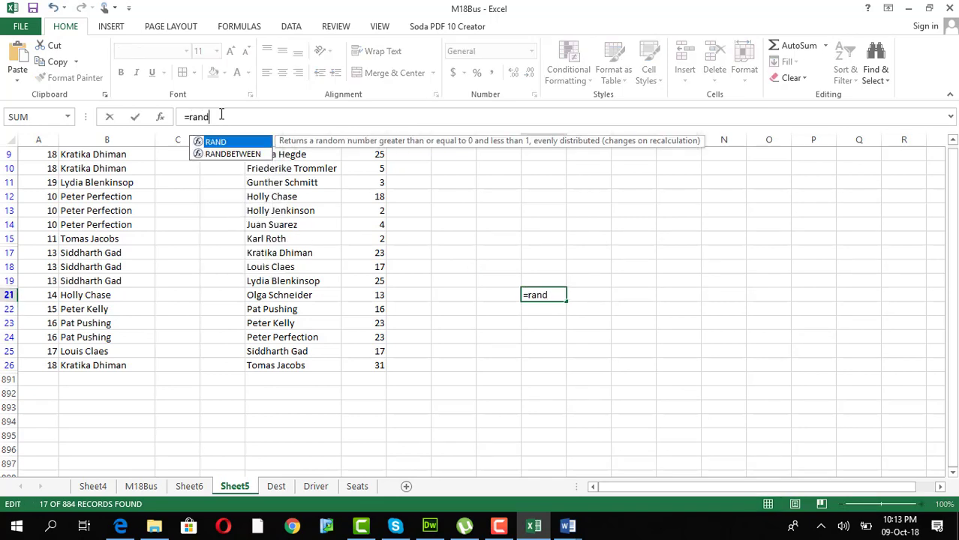
double_click(232, 154)
text(2,100)
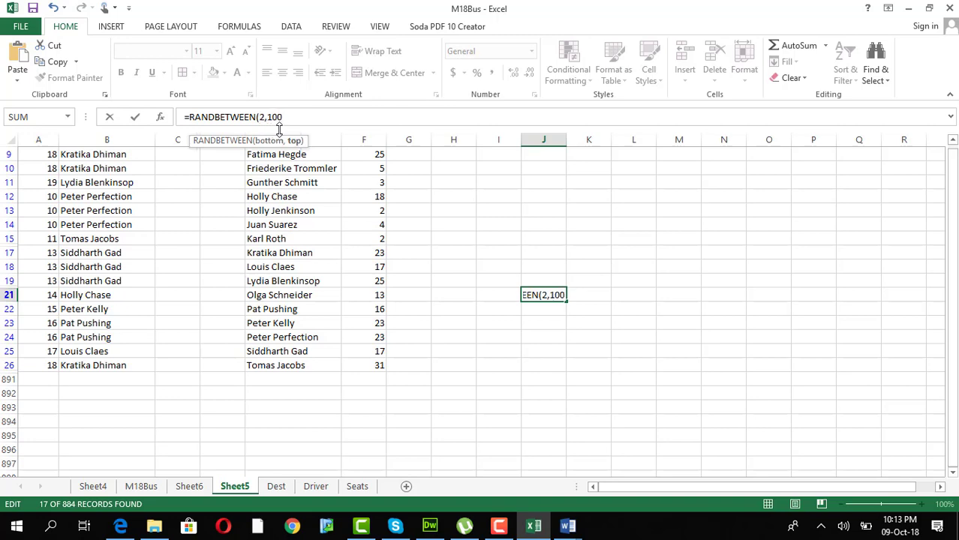
key(Return)
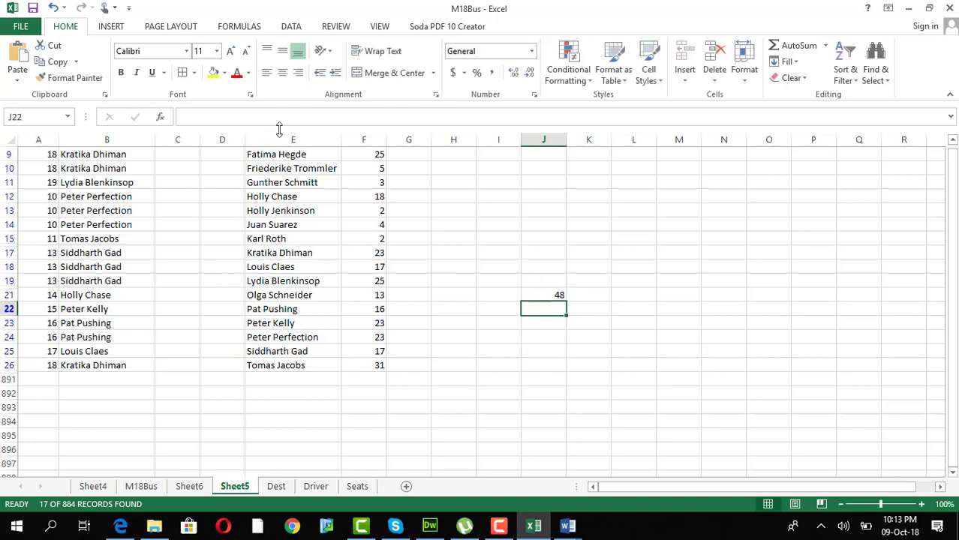
key(shift+F3)
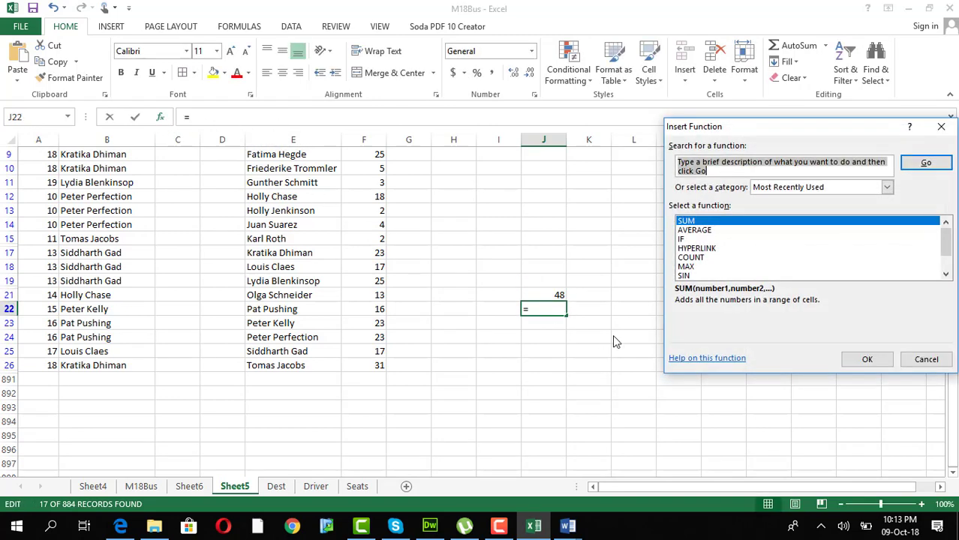
click(867, 359)
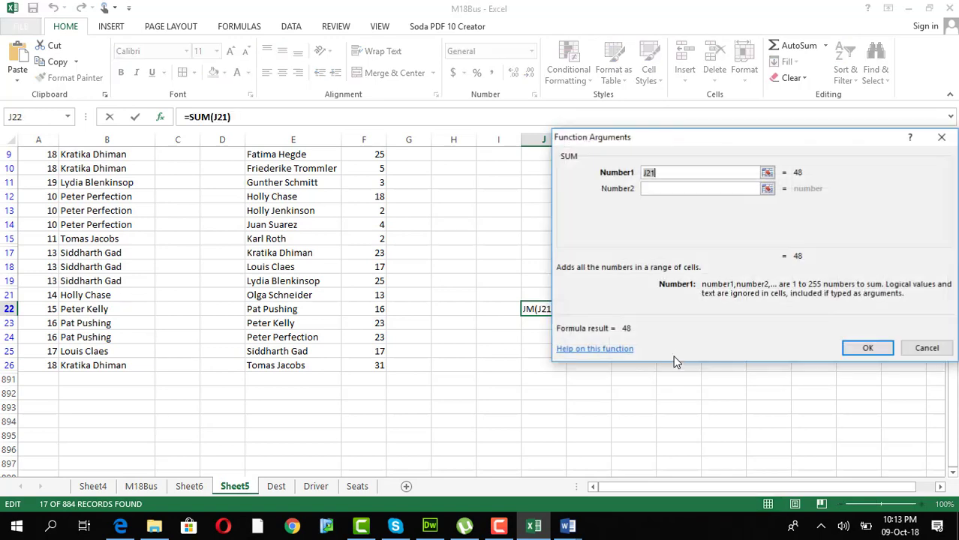
click(918, 349)
Step: Regenerate the random number in cell J21 three times by reopening and confirming the RANDBETWEEN function's arguments
click(528, 294)
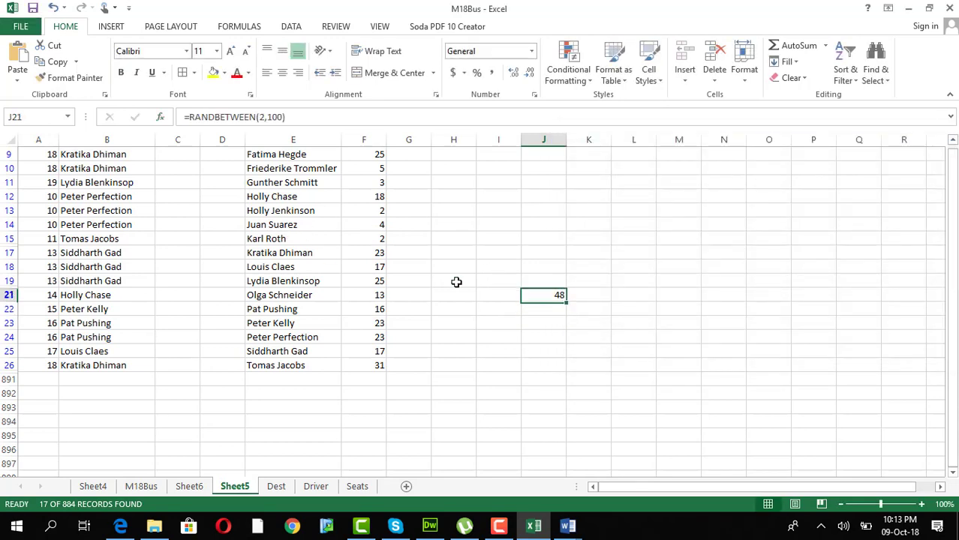
click(161, 117)
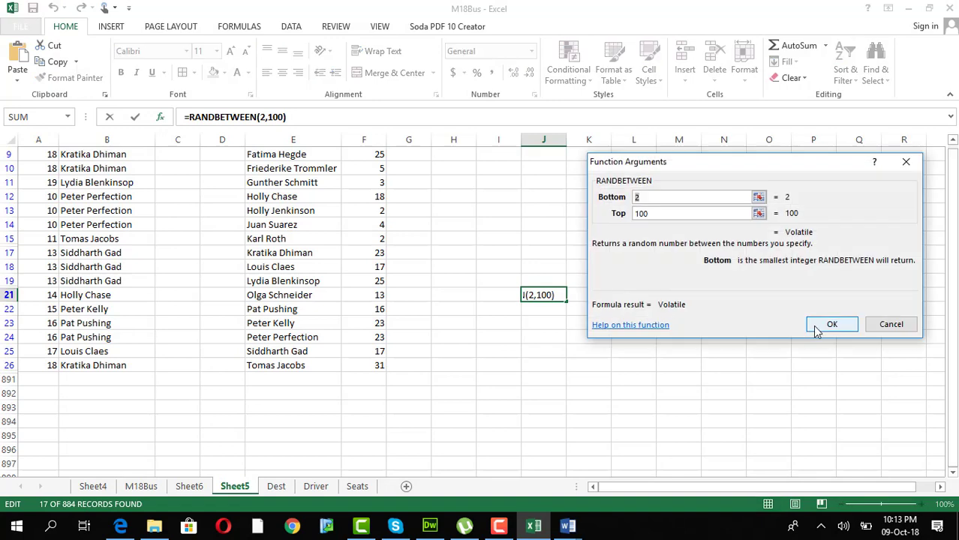
click(816, 323)
click(160, 119)
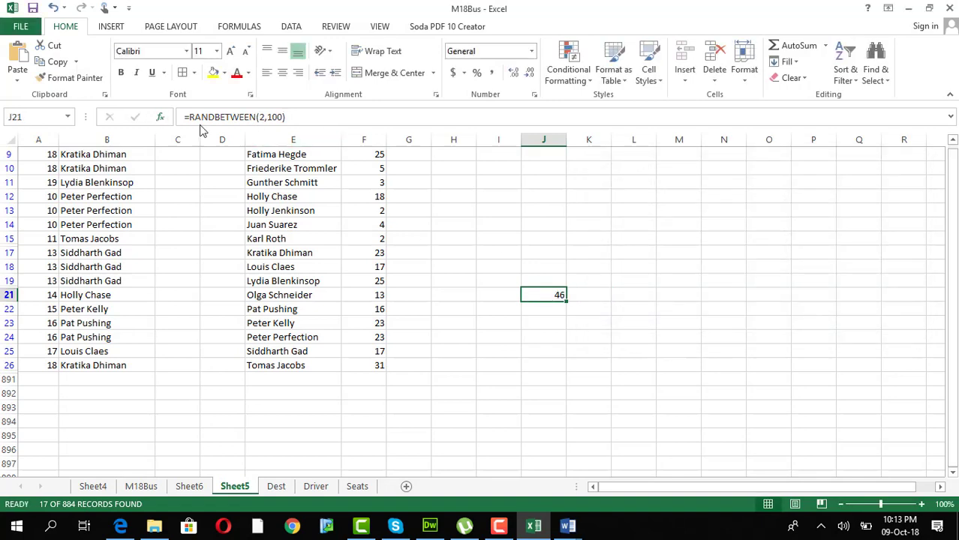
click(823, 324)
click(161, 117)
click(831, 328)
Step: Compare question 9's formula in the exam paper with the M18Bus worksheet in Excel, locating the referenced cell F4
key(alt+Tab)
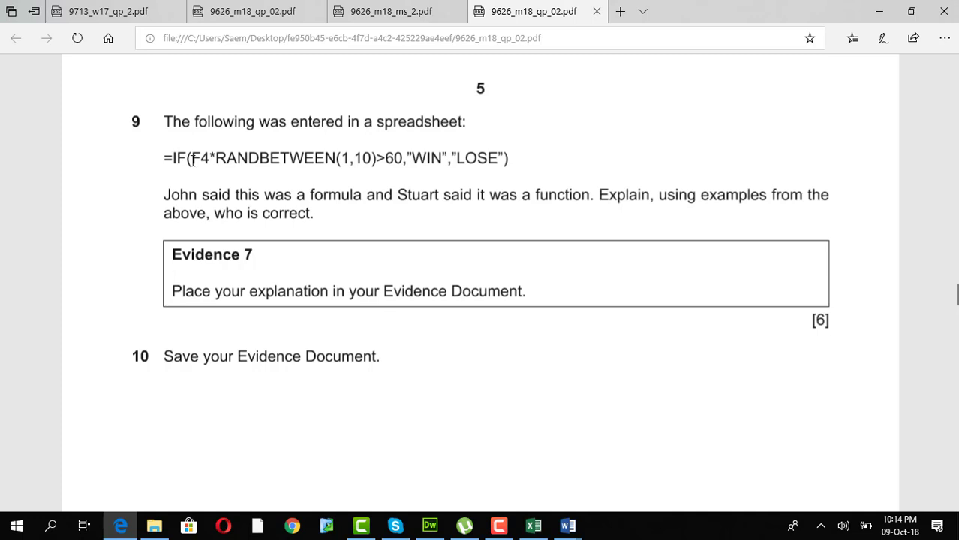
key(alt+Tab)
key(alt+Tab)
click(534, 526)
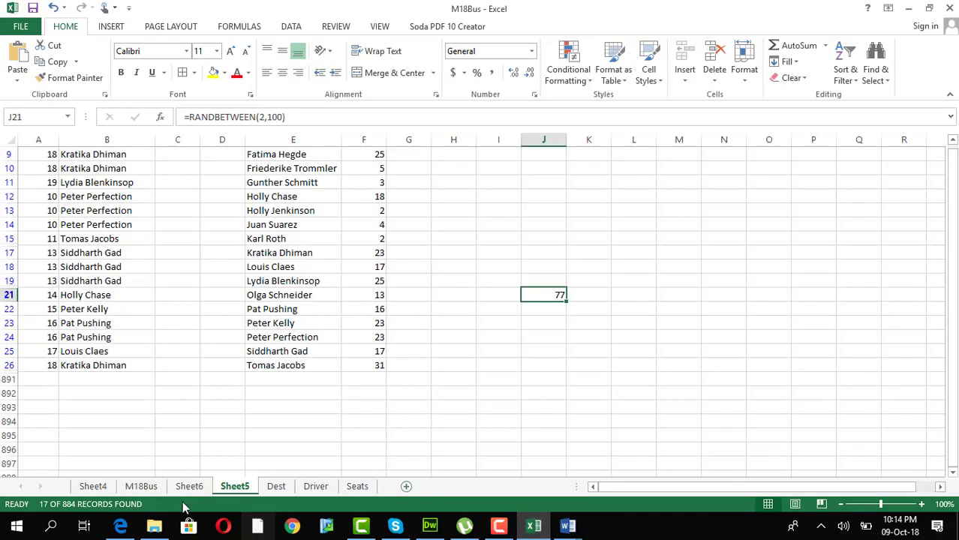
click(141, 486)
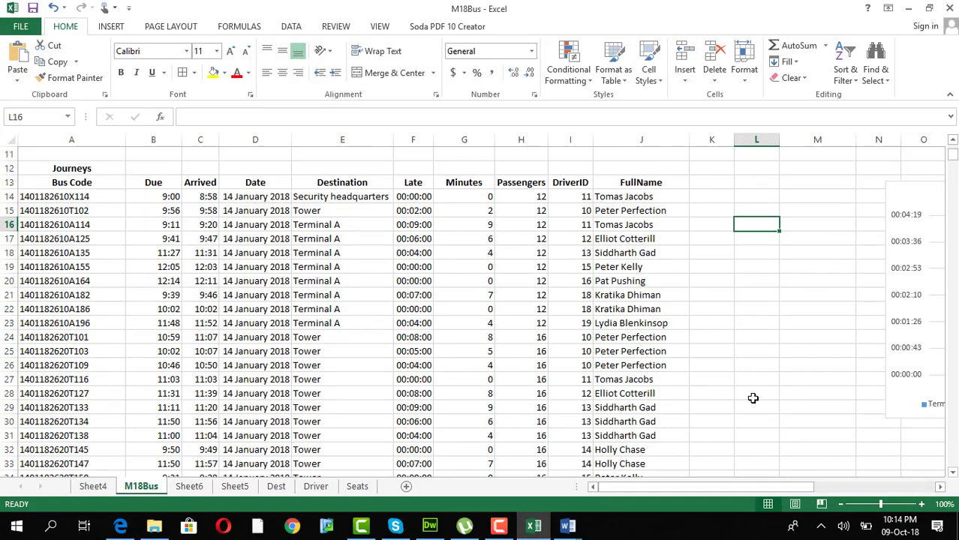
key(alt+Tab)
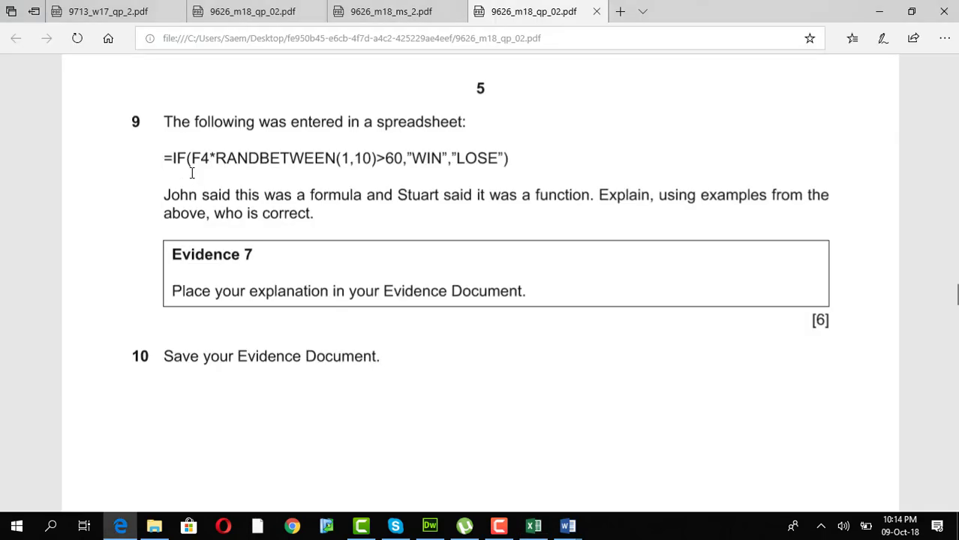
key(alt+Tab)
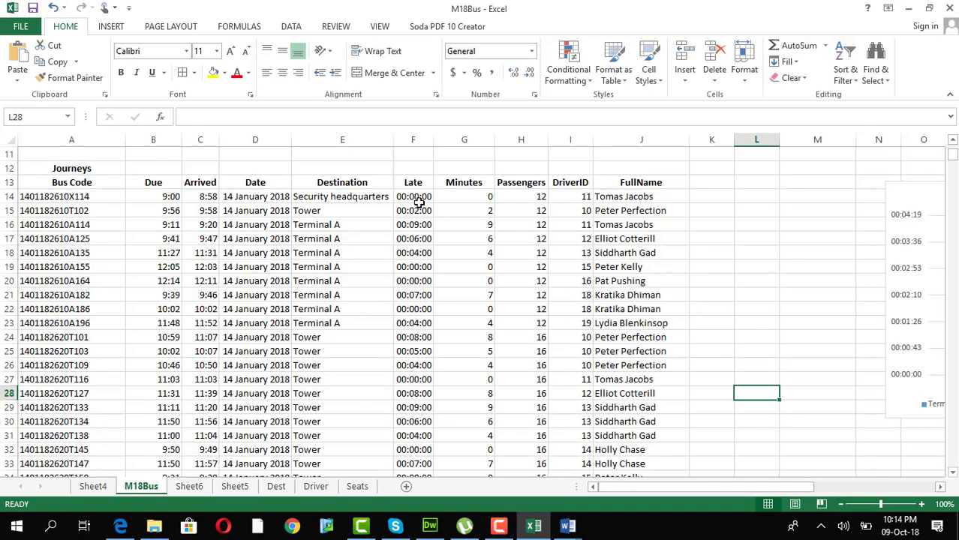
scroll(421, 184, up, 4)
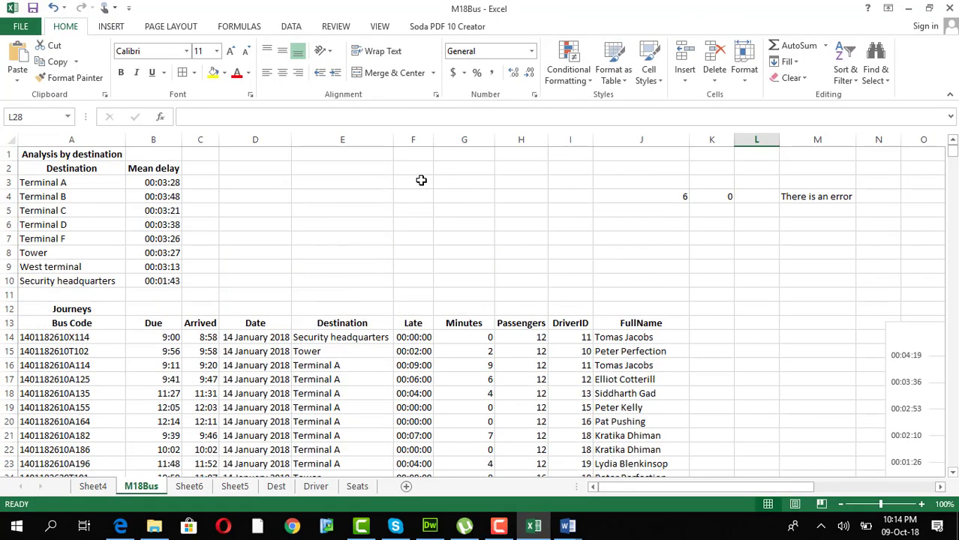
Step: Return to question 9 in the exam paper and highlight the > operator and the IF function name in its formula
key(alt+Tab)
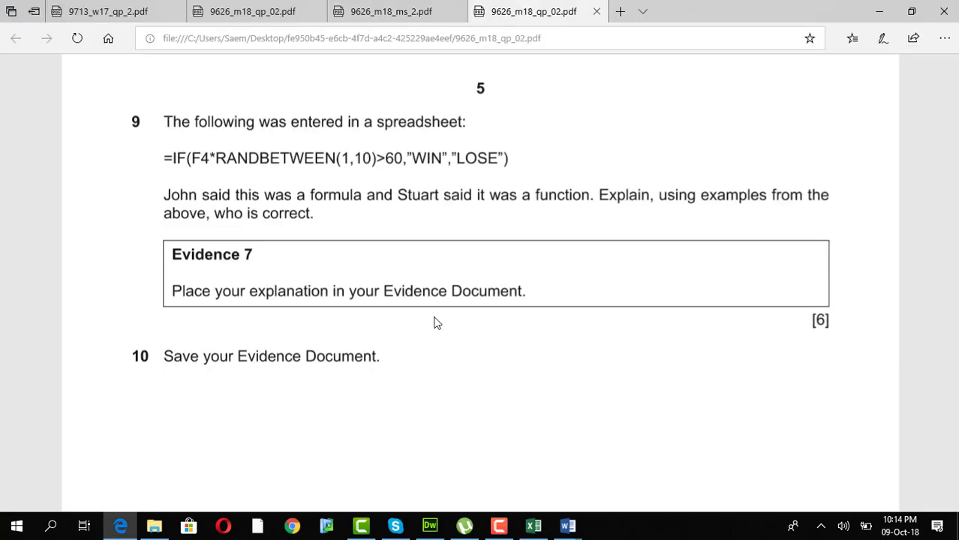
scroll(434, 323, up, 8)
scroll(435, 317, down, 5)
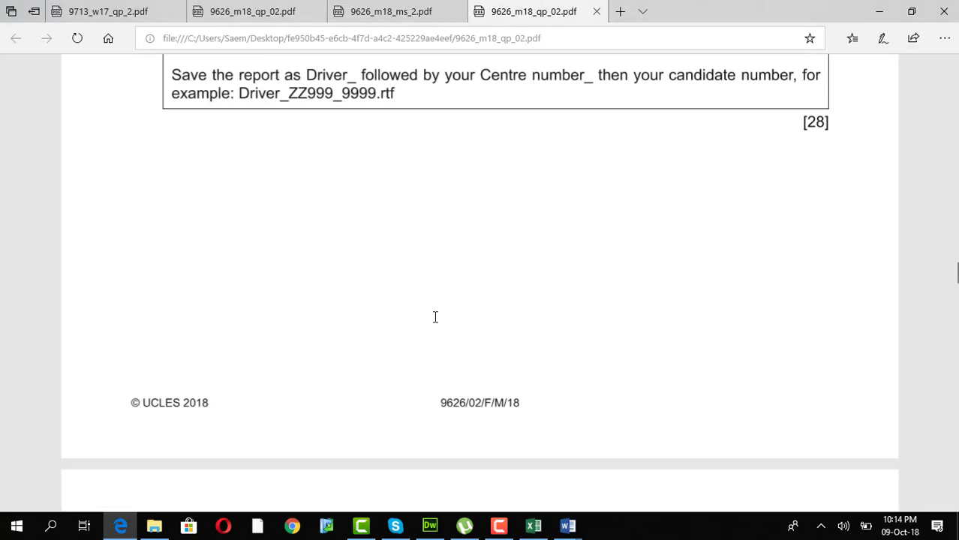
scroll(435, 316, down, 2)
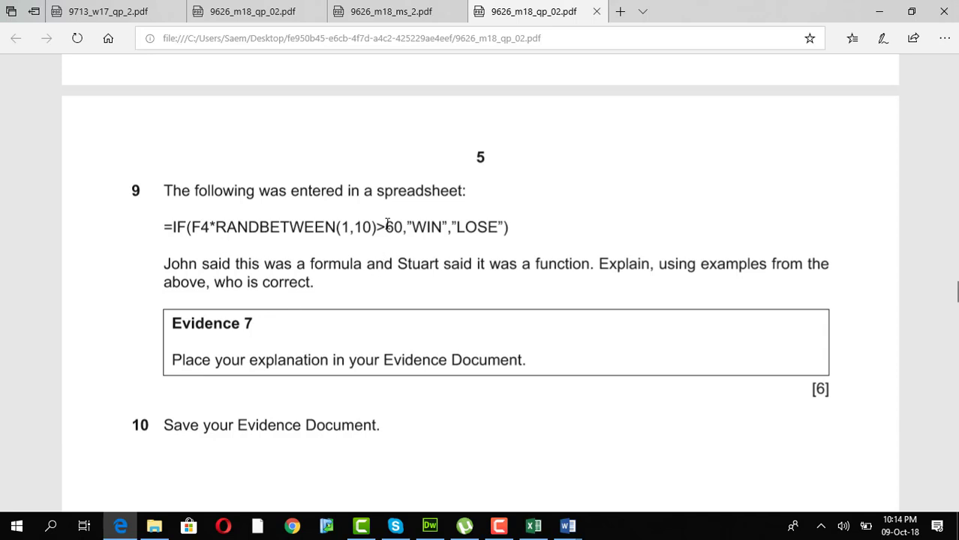
mouse_move(385, 225)
mouse_down()
mouse_move(372, 222)
mouse_move(380, 227)
mouse_up()
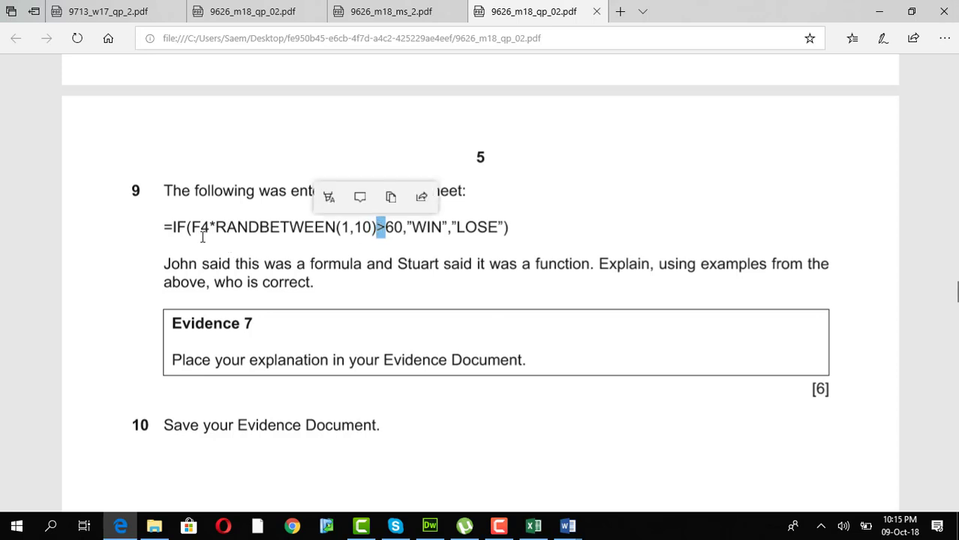
double_click(177, 227)
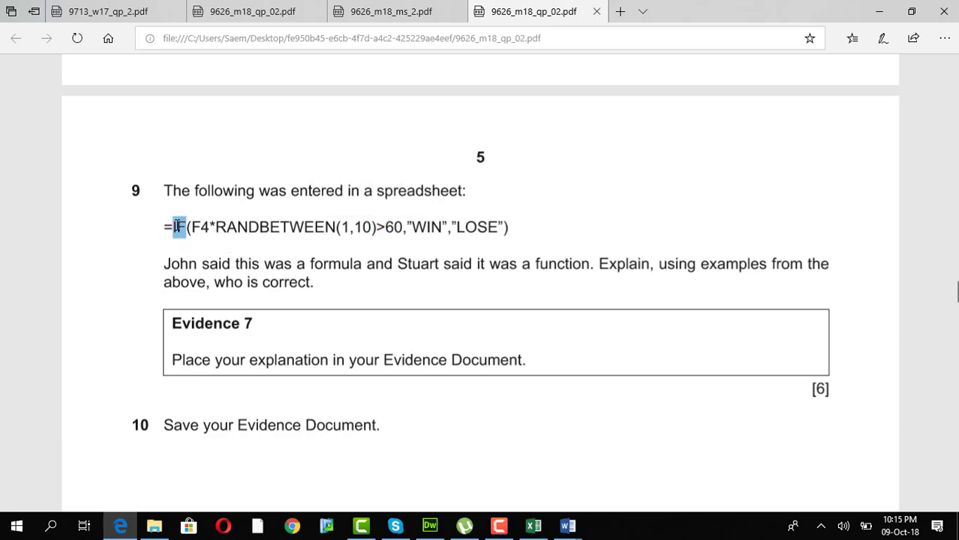